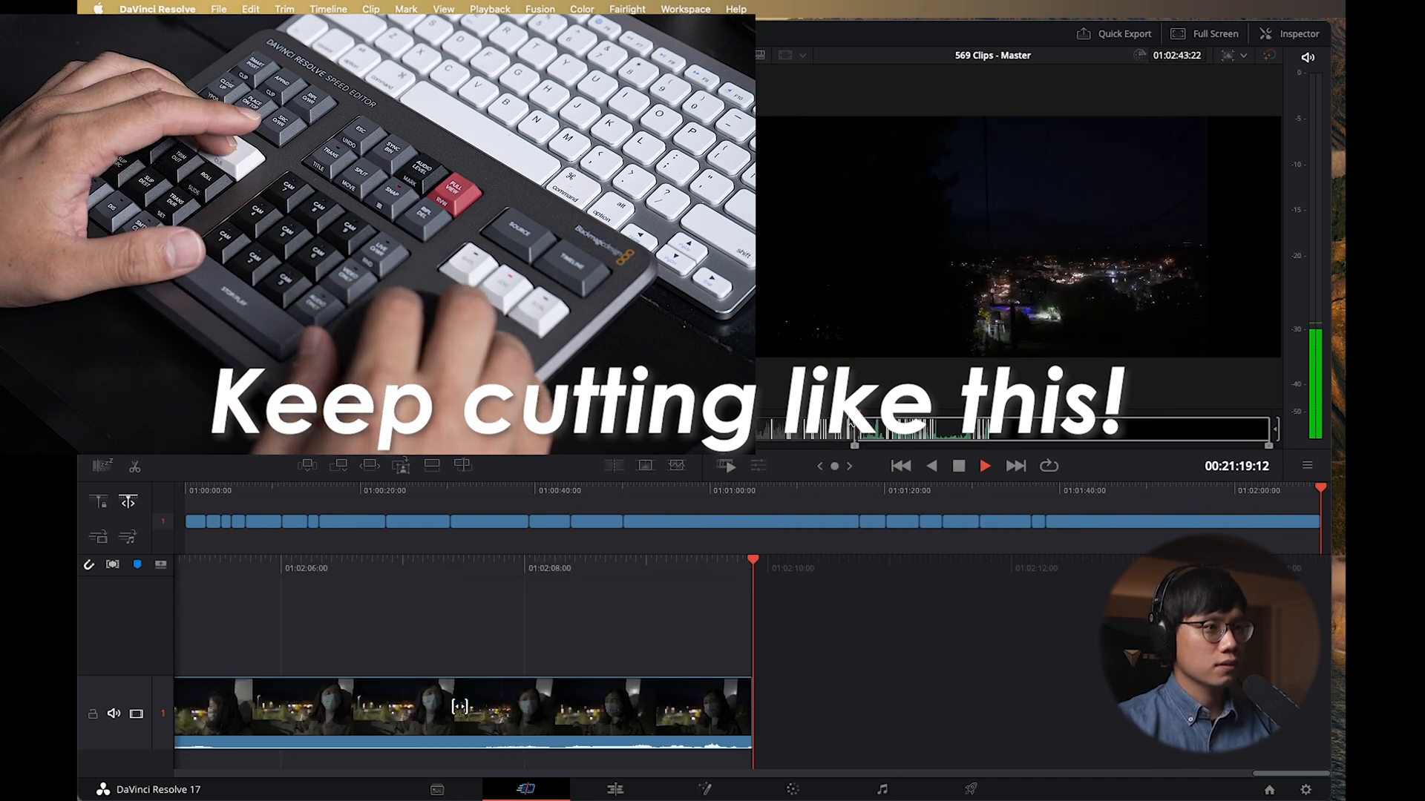
# Append the chosen ranges of the 569 source clips one after another to the end of the timeline.
pyautogui.hotkey('shift', 'F12')
pyautogui.hotkey('shift', 'F12')
pyautogui.hotkey('shift', 'F12')
pyautogui.hotkey('shift', 'F12')
pyautogui.hotkey('shift', 'F12')
pyautogui.hotkey('shift', 'F12')
pyautogui.hotkey('shift', 'F12')
pyautogui.hotkey('shift', 'F12')
pyautogui.hotkey('shift', 'F12')
pyautogui.hotkey('shift', 'F12')
pyautogui.hotkey('shift', 'F12')
pyautogui.hotkey('shift', 'F12')
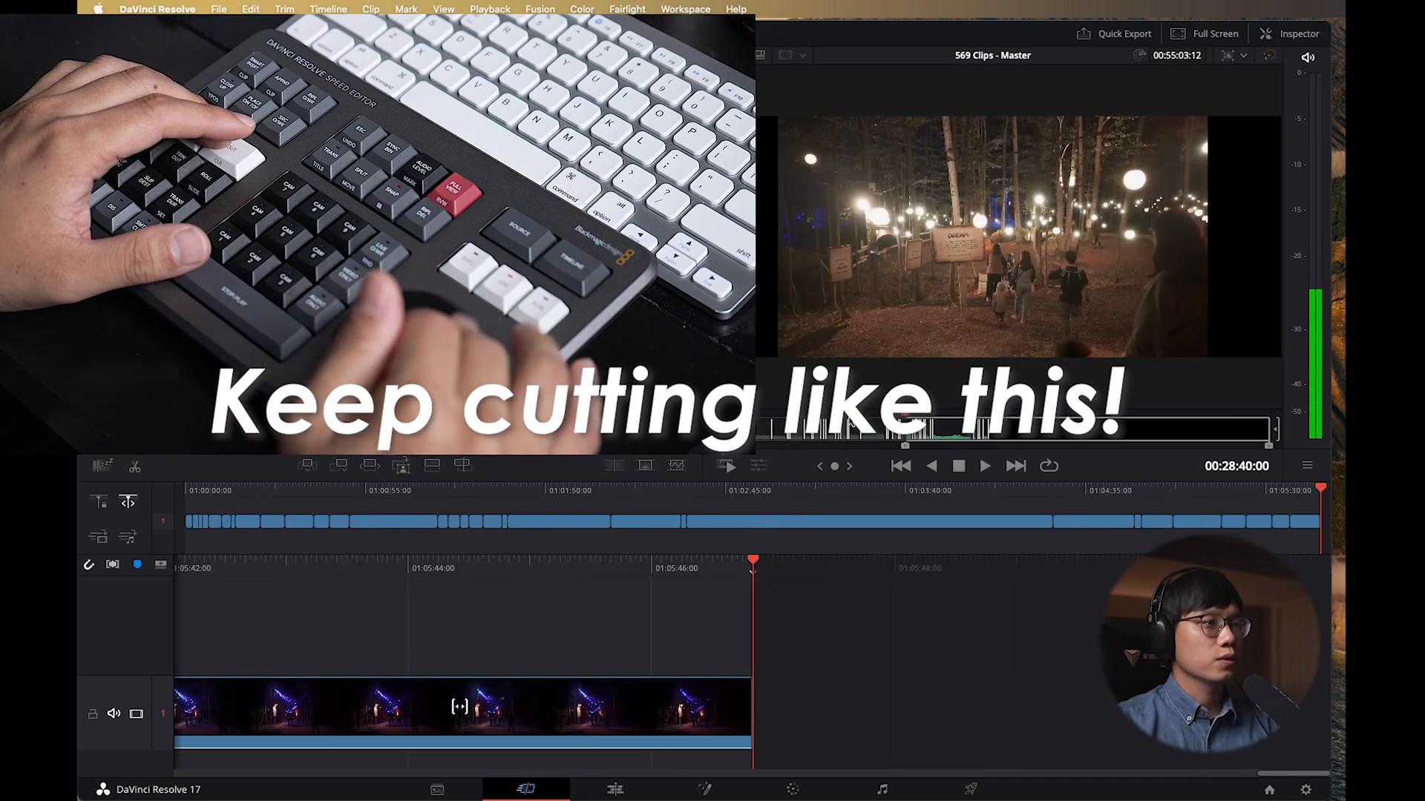
pyautogui.hotkey('shift', 'F12')
pyautogui.hotkey('shift', 'F12')
pyautogui.hotkey('shift', 'F12')
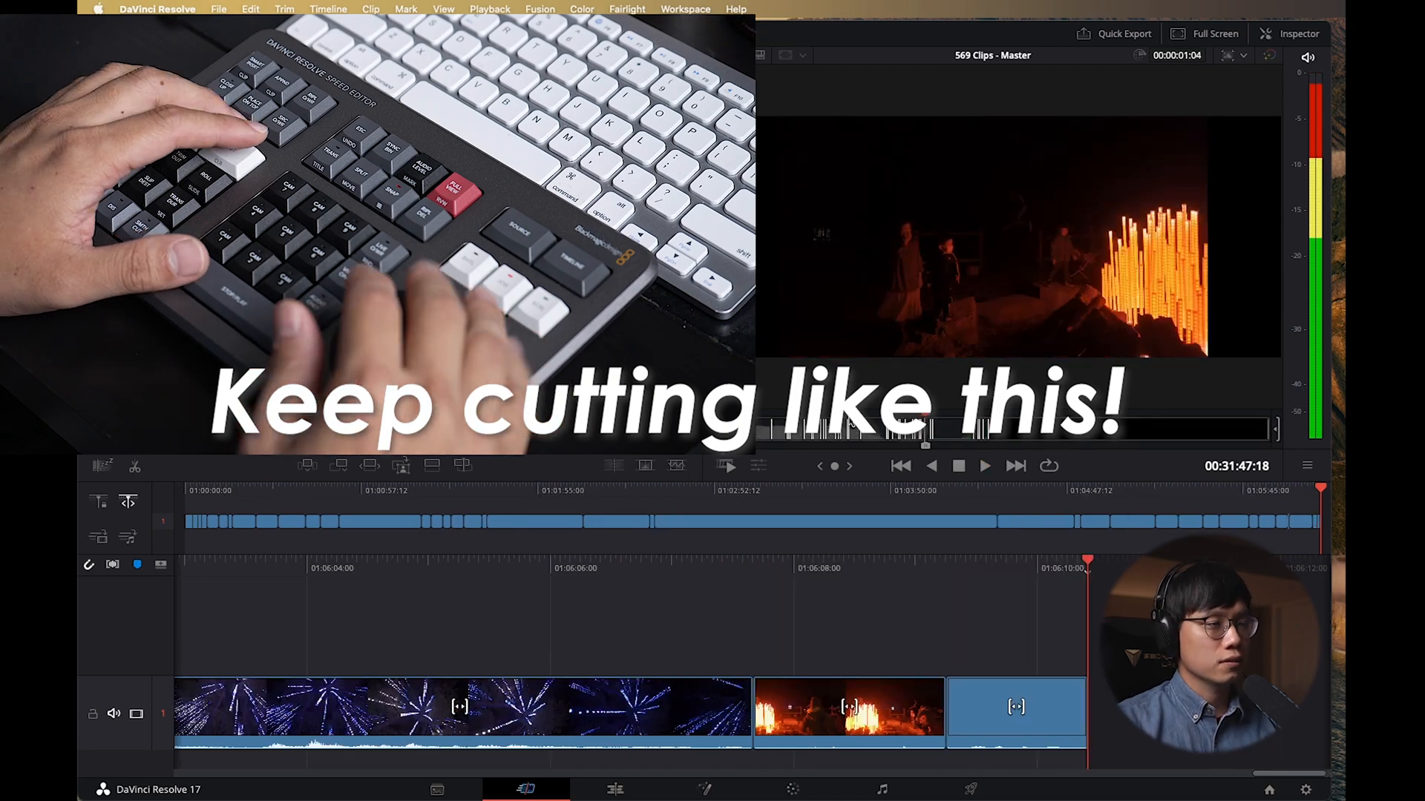
pyautogui.hotkey('shift', 'F12')
pyautogui.hotkey('shift', 'F12')
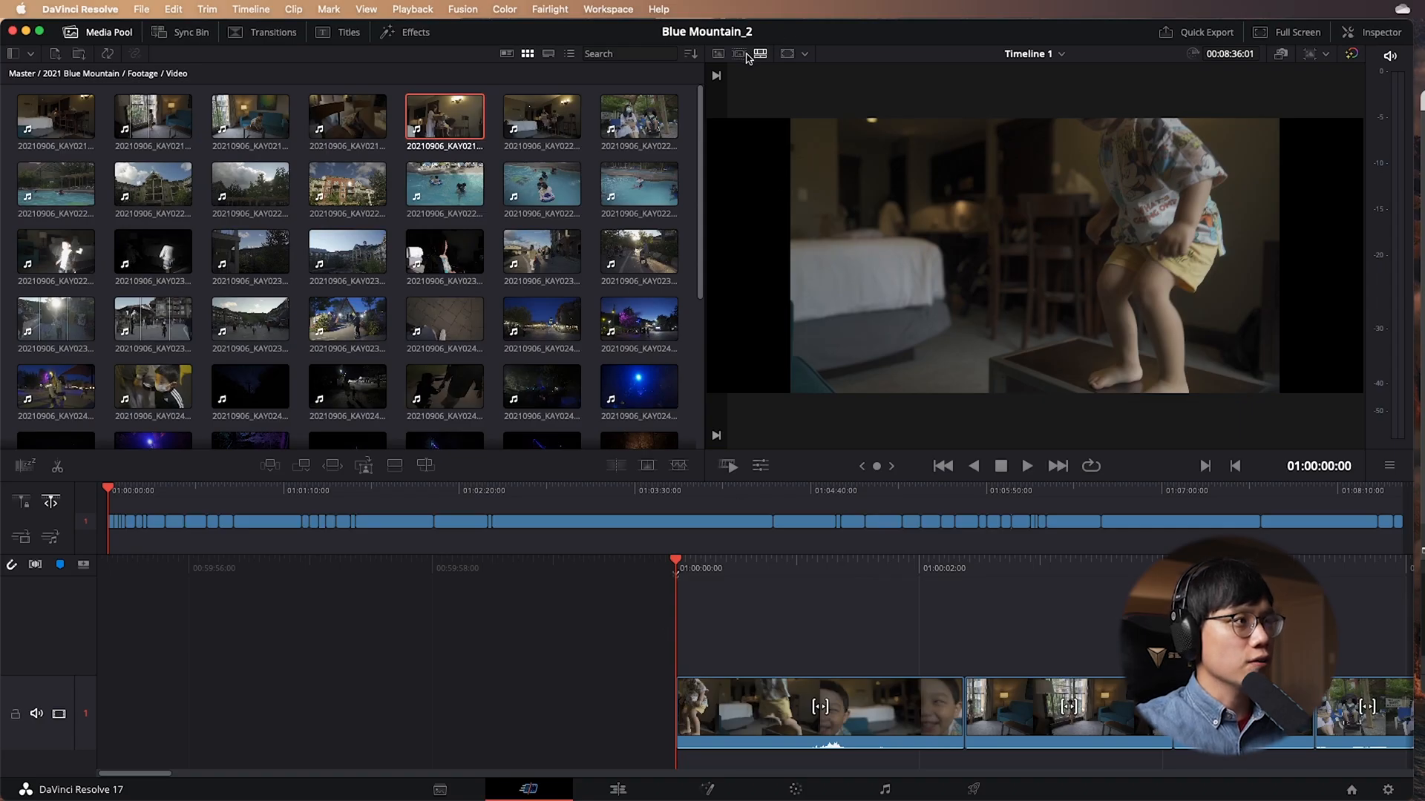
# On the Edit page, shift all timeline clips later to leave an empty gap at the start of the timeline.
pyautogui.click(627, 796)
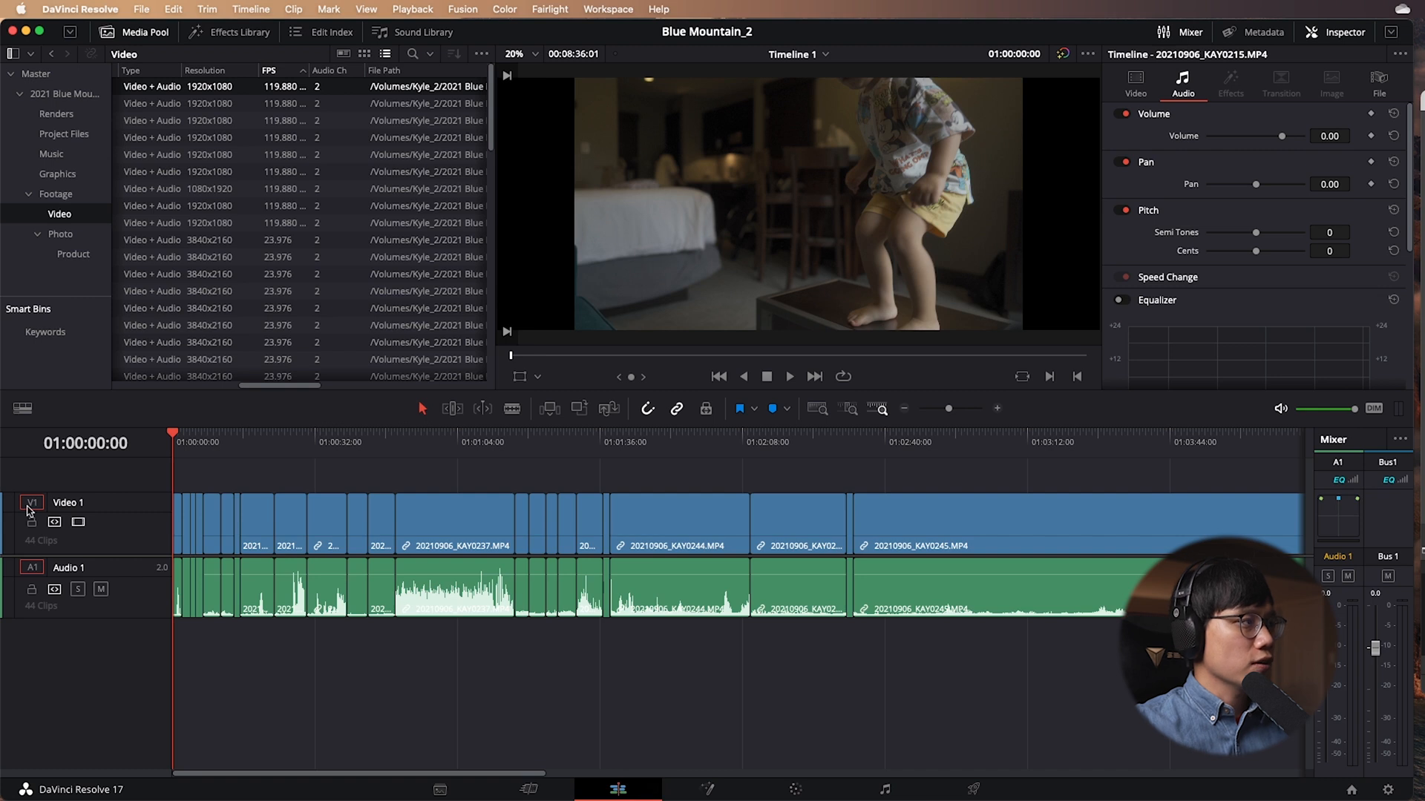
pyautogui.press('super+minus')
pyautogui.press('super+minus')
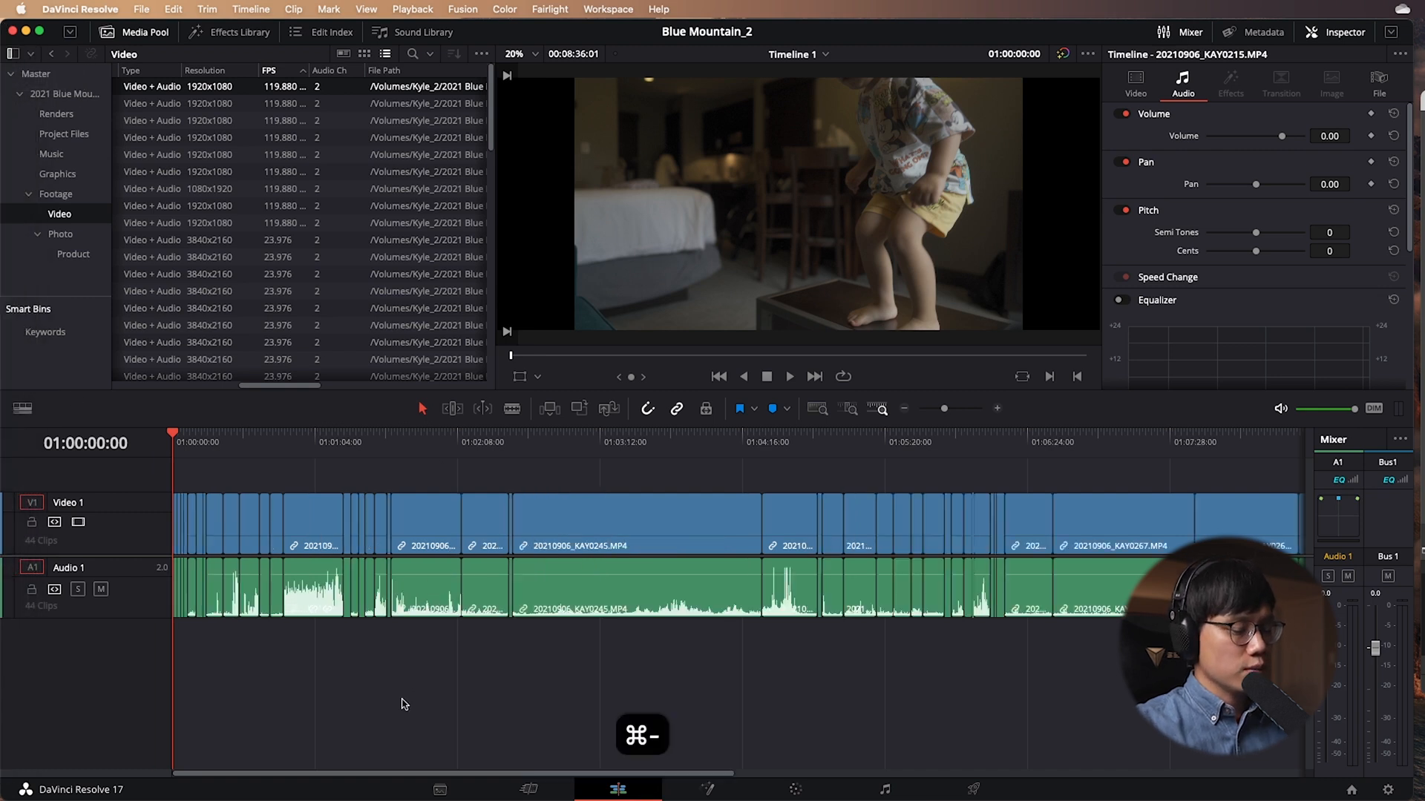
pyautogui.moveTo(915, 643); pyautogui.dragTo(52, 494)
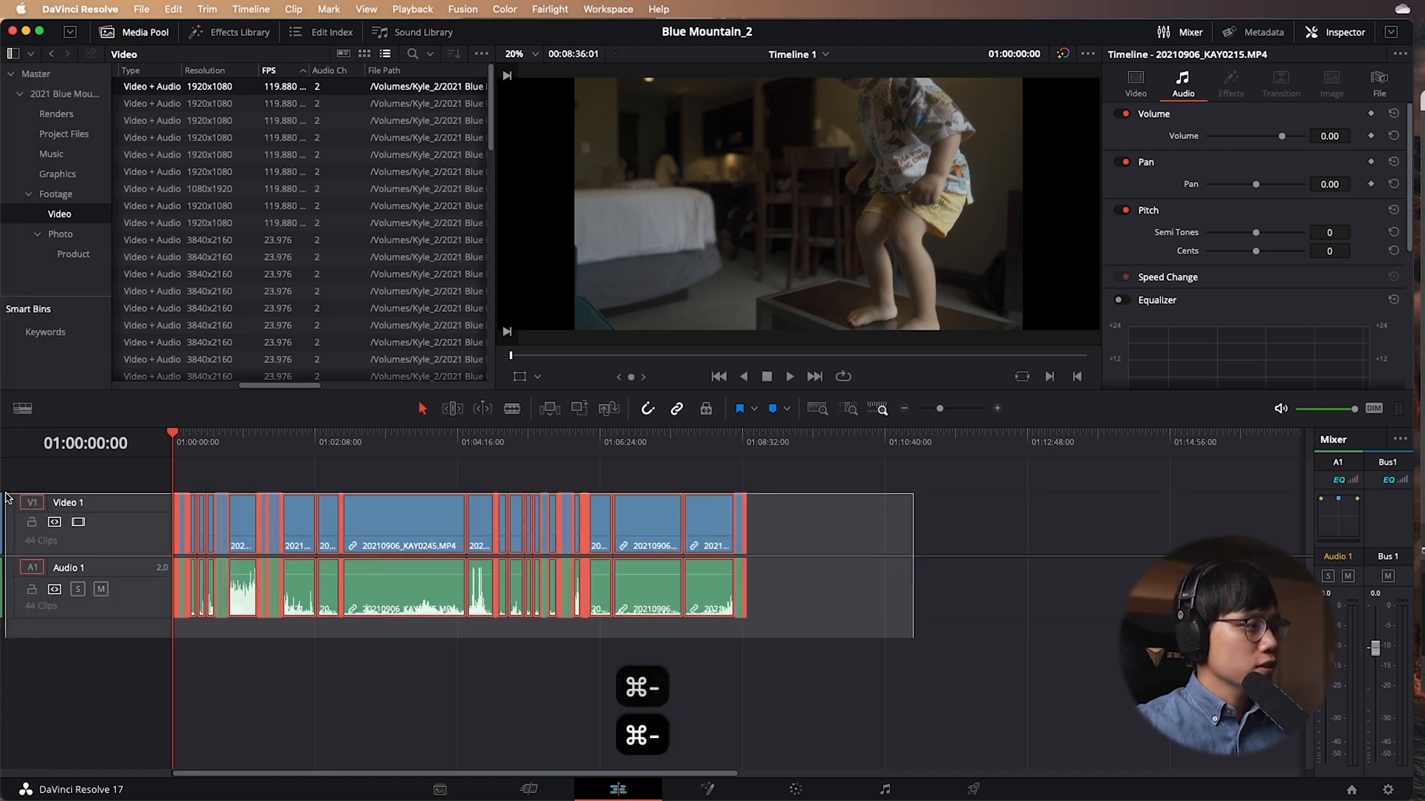
pyautogui.moveTo(400, 542); pyautogui.dragTo(438, 542)
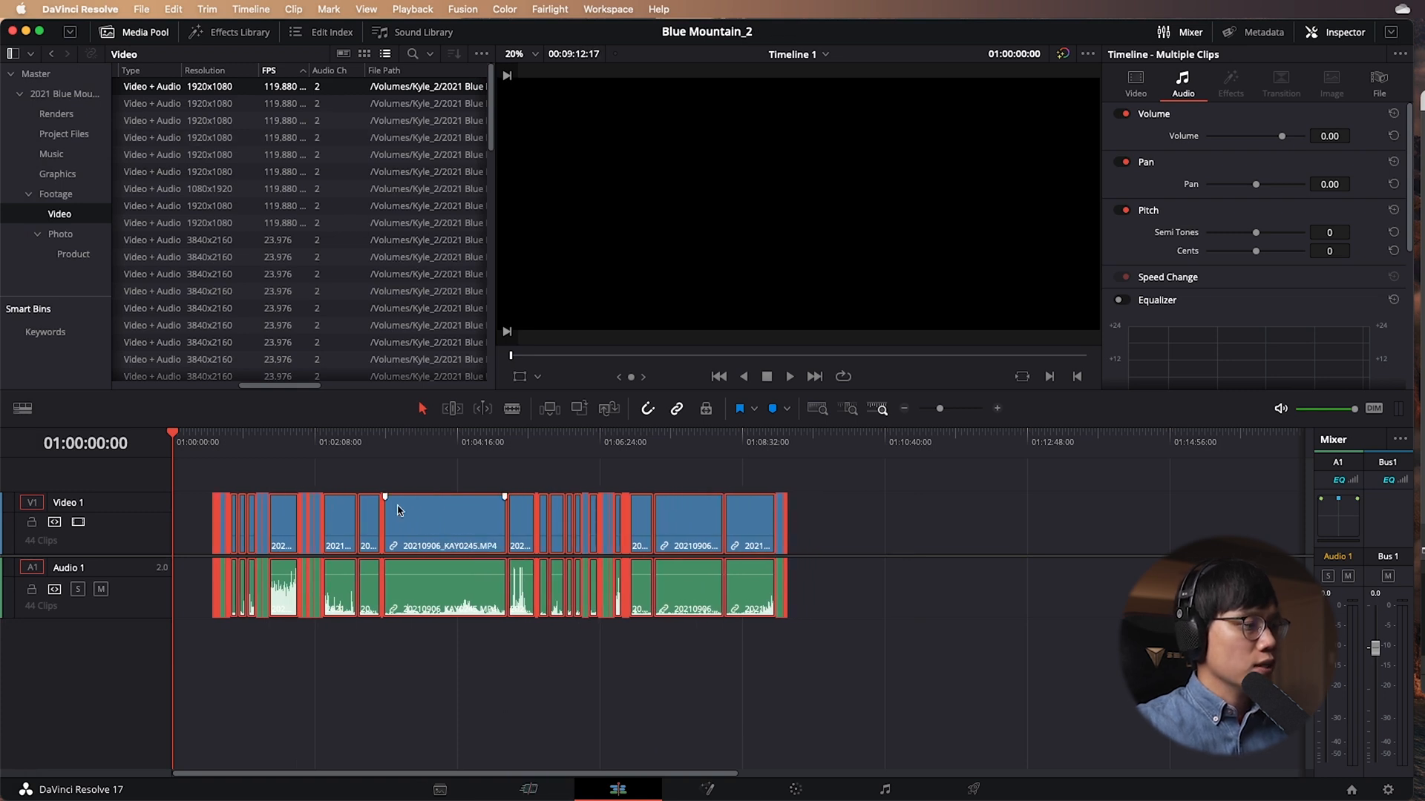
# Place where-i-find-rest by sun-wash Artlist.mp3 from the Music bin on a new Audio 2 track near the timeline start.
pyautogui.click(22, 54)
pyautogui.click(212, 190)
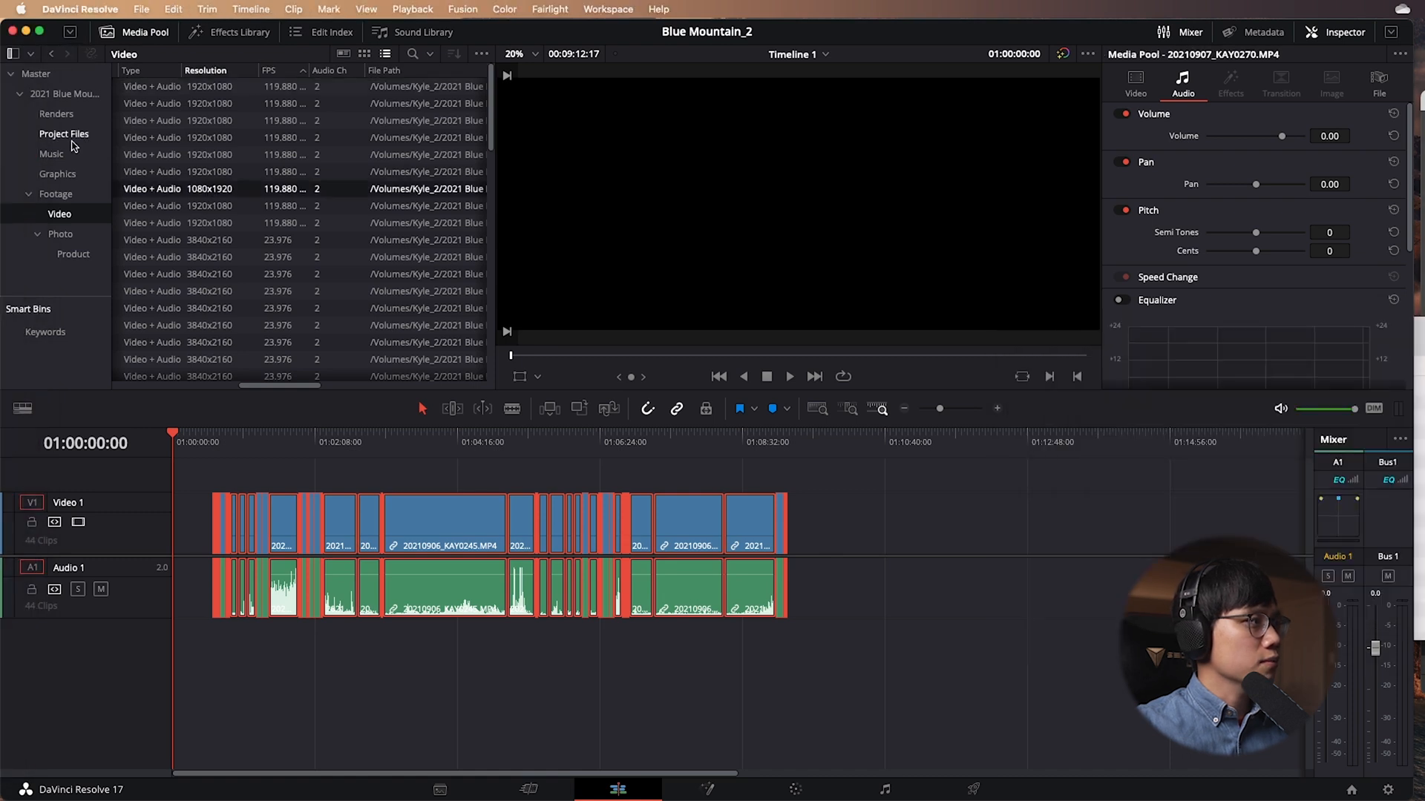
pyautogui.click(71, 156)
pyautogui.click(201, 87)
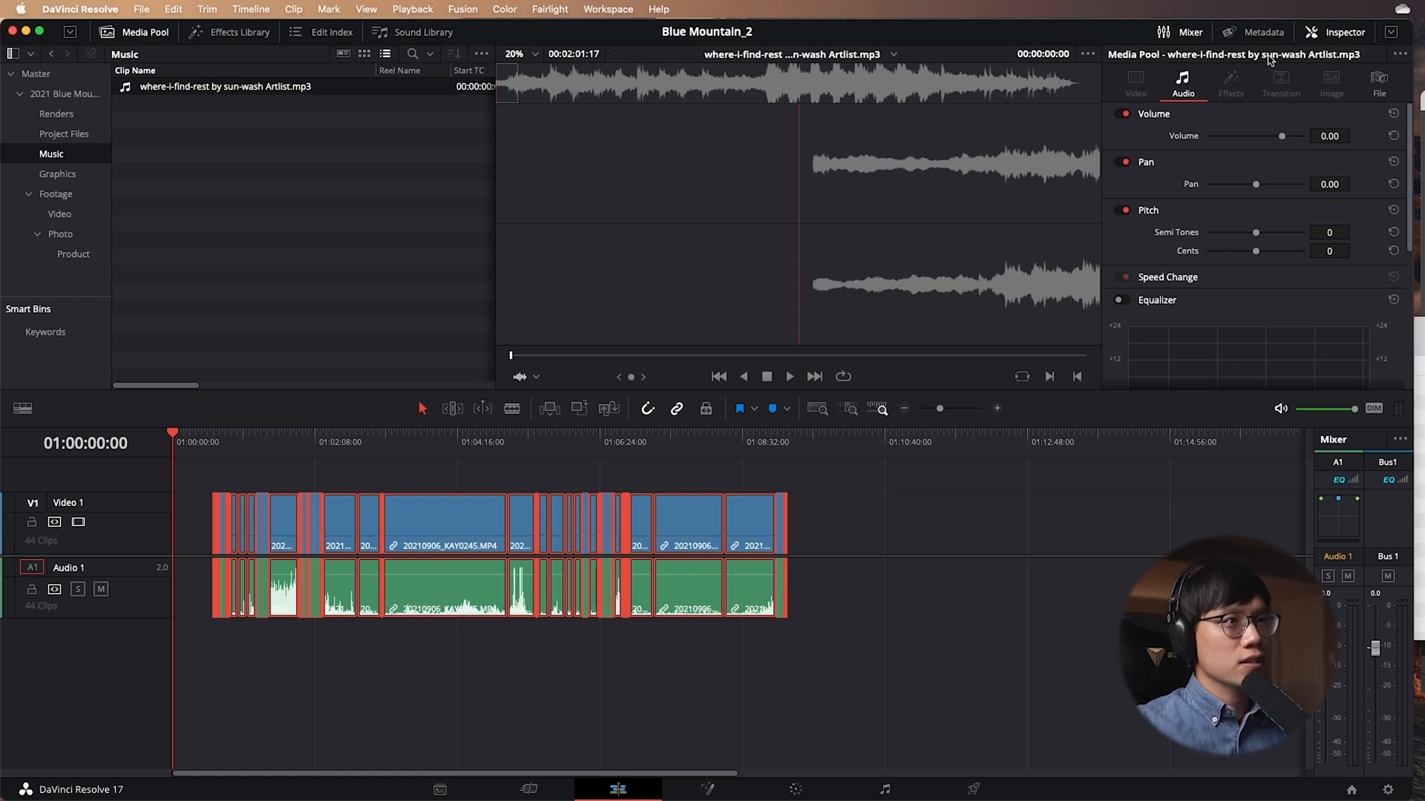
pyautogui.moveTo(242, 91); pyautogui.dragTo(172, 676)
# Move the music clip on Audio 2 closer to the timeline start and add a fade-in at its beginning.
pyautogui.press('super+equal')
pyautogui.press('super+equal')
pyautogui.press('super+equal')
pyautogui.press('space')
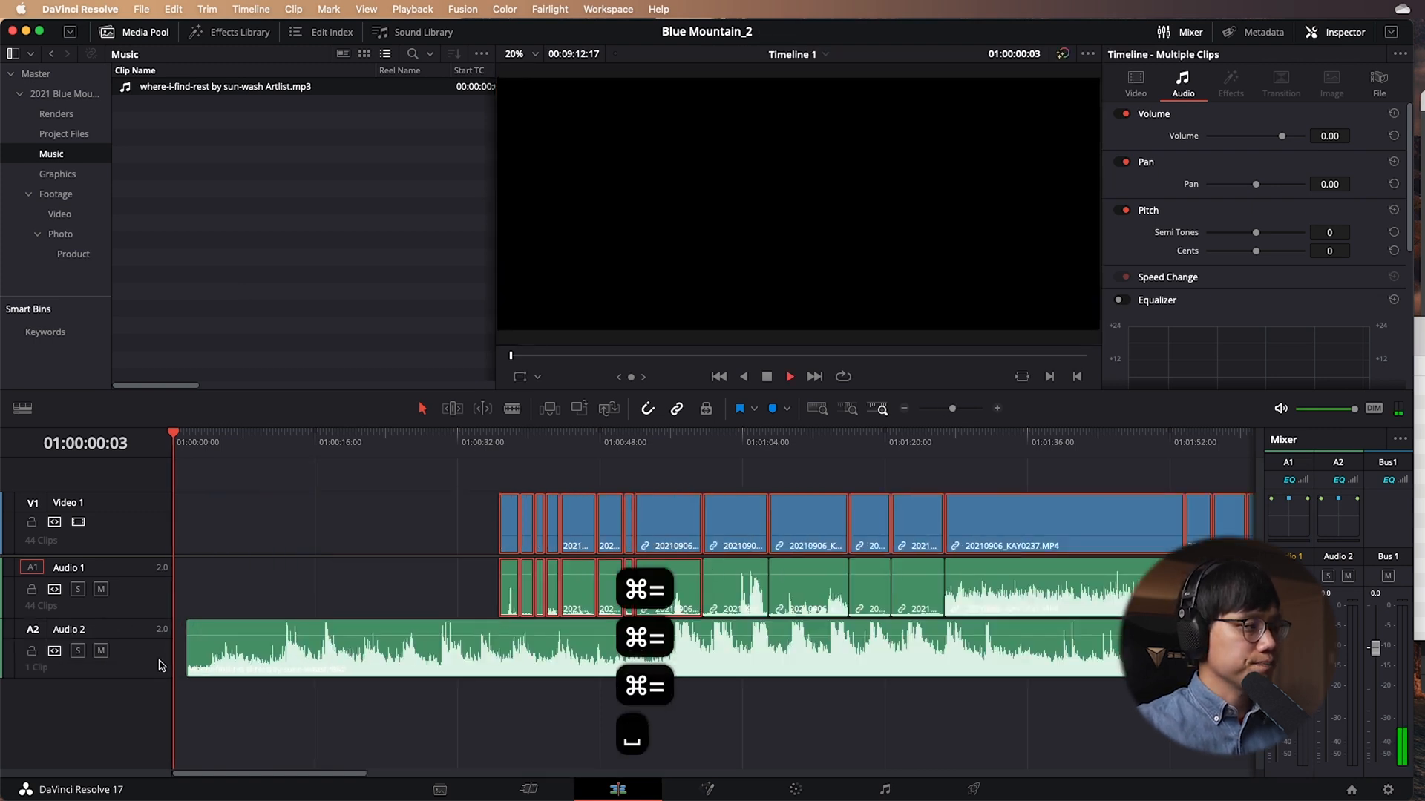
pyautogui.press('space')
pyautogui.click(357, 671)
pyautogui.press('space')
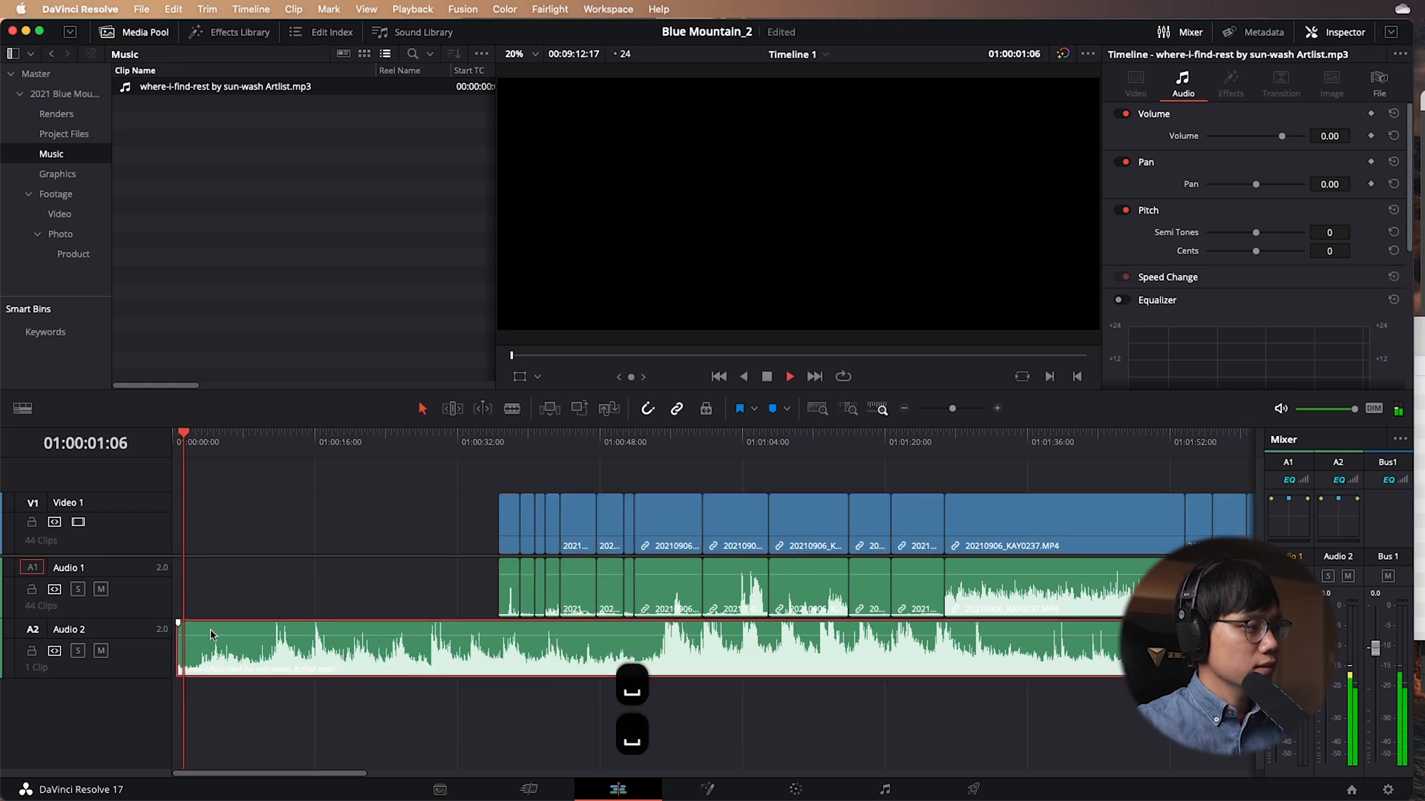
pyautogui.moveTo(178, 623); pyautogui.dragTo(207, 623)
# Play the music from around 01:00:32:12 and again at the timeline start against the first video clip.
pyautogui.click(462, 451)
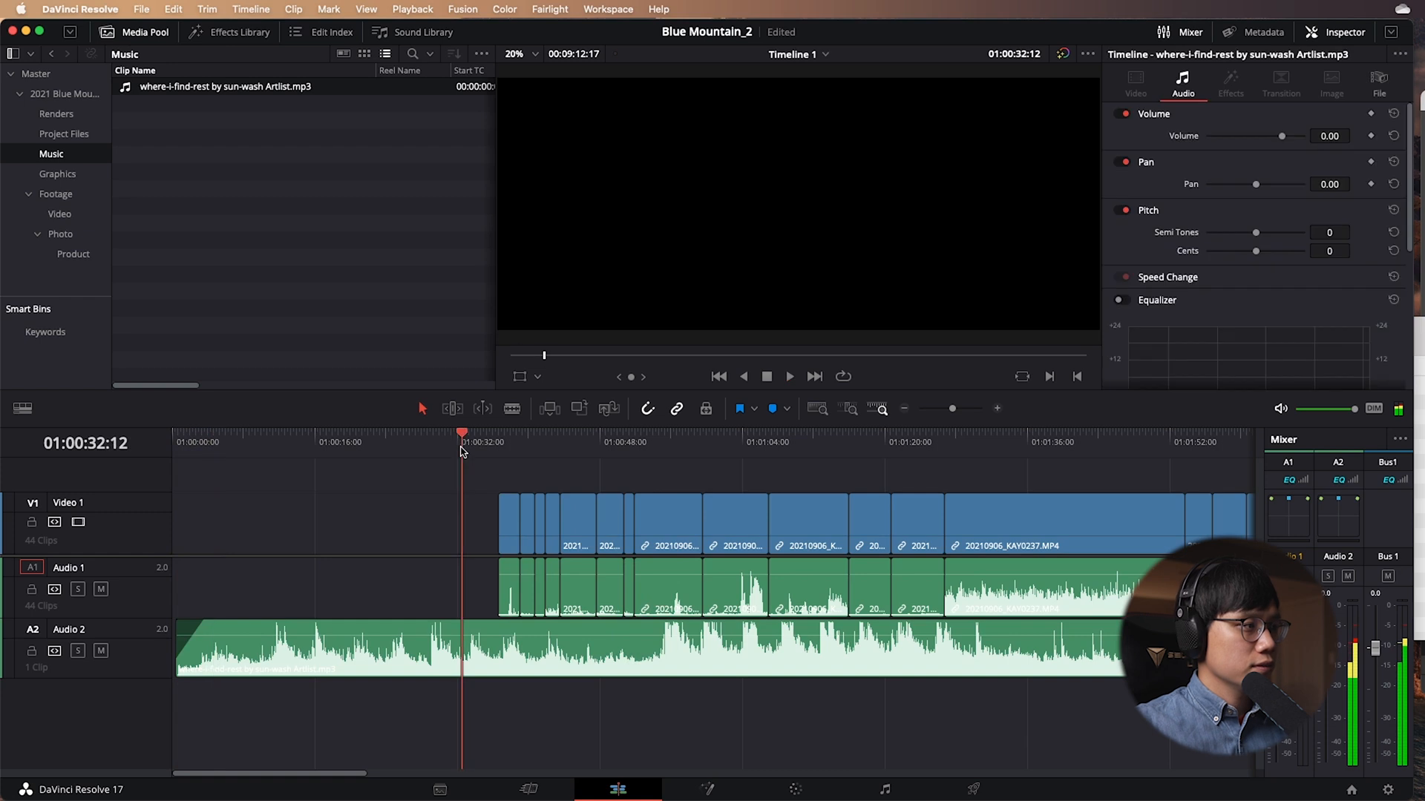
pyautogui.press('space')
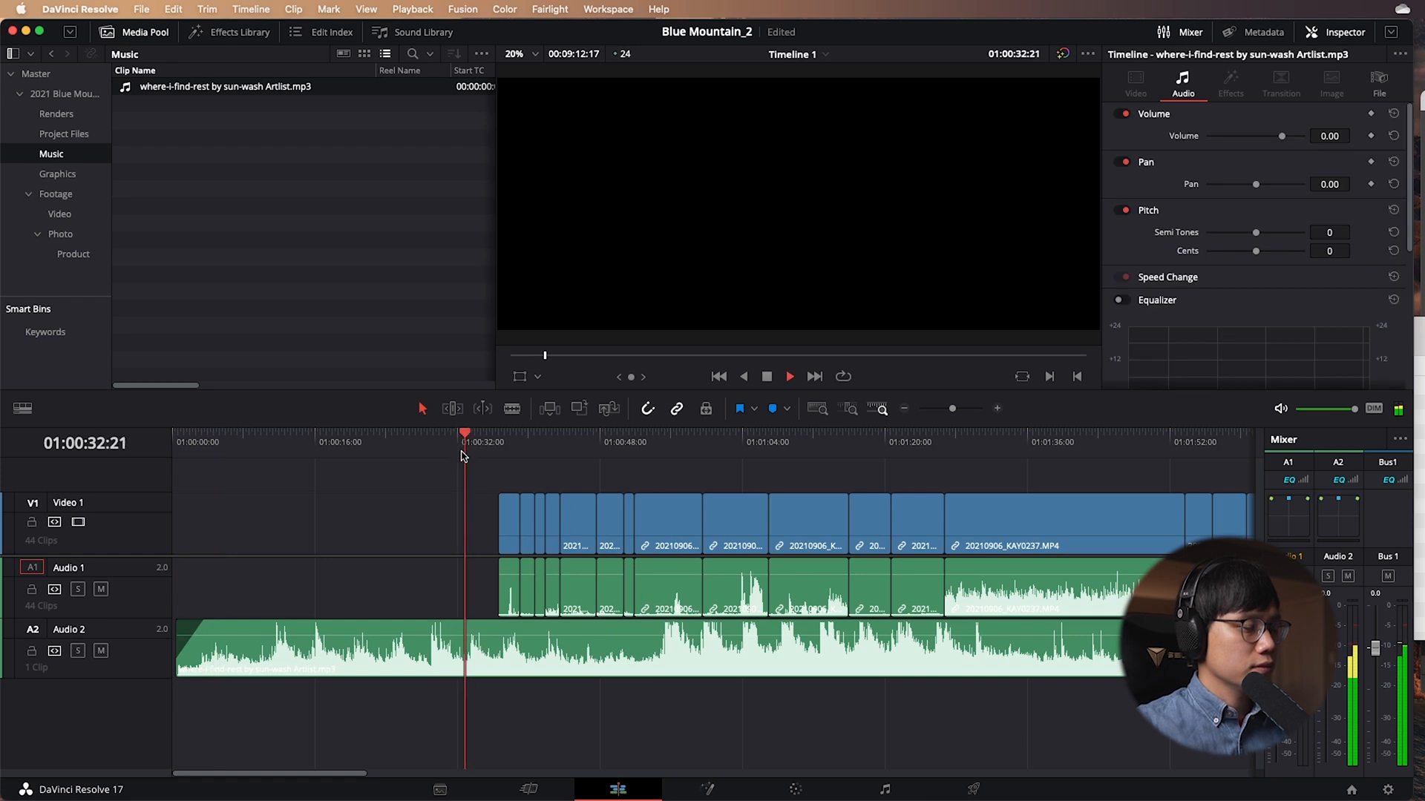
pyautogui.press('space')
pyautogui.click(503, 442)
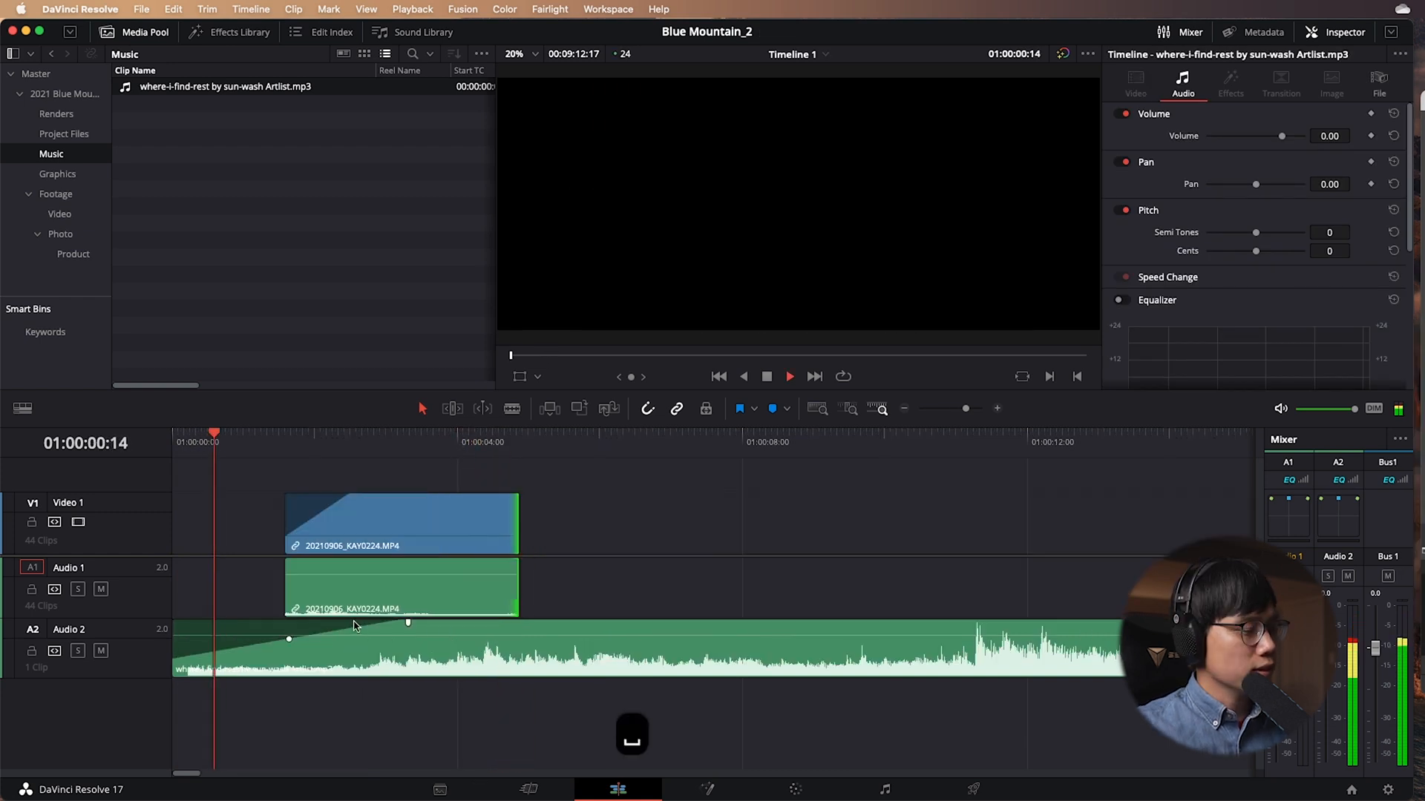
pyautogui.press('space')
pyautogui.press('space')
pyautogui.press('space')
# Remove the video fade-in from 20210906_KAY0224.MP4, try standard transitions on both its video and audio, and undo the transitions.
pyautogui.moveTo(352, 497); pyautogui.dragTo(213, 509)
pyautogui.click(386, 523)
pyautogui.press('super+t')
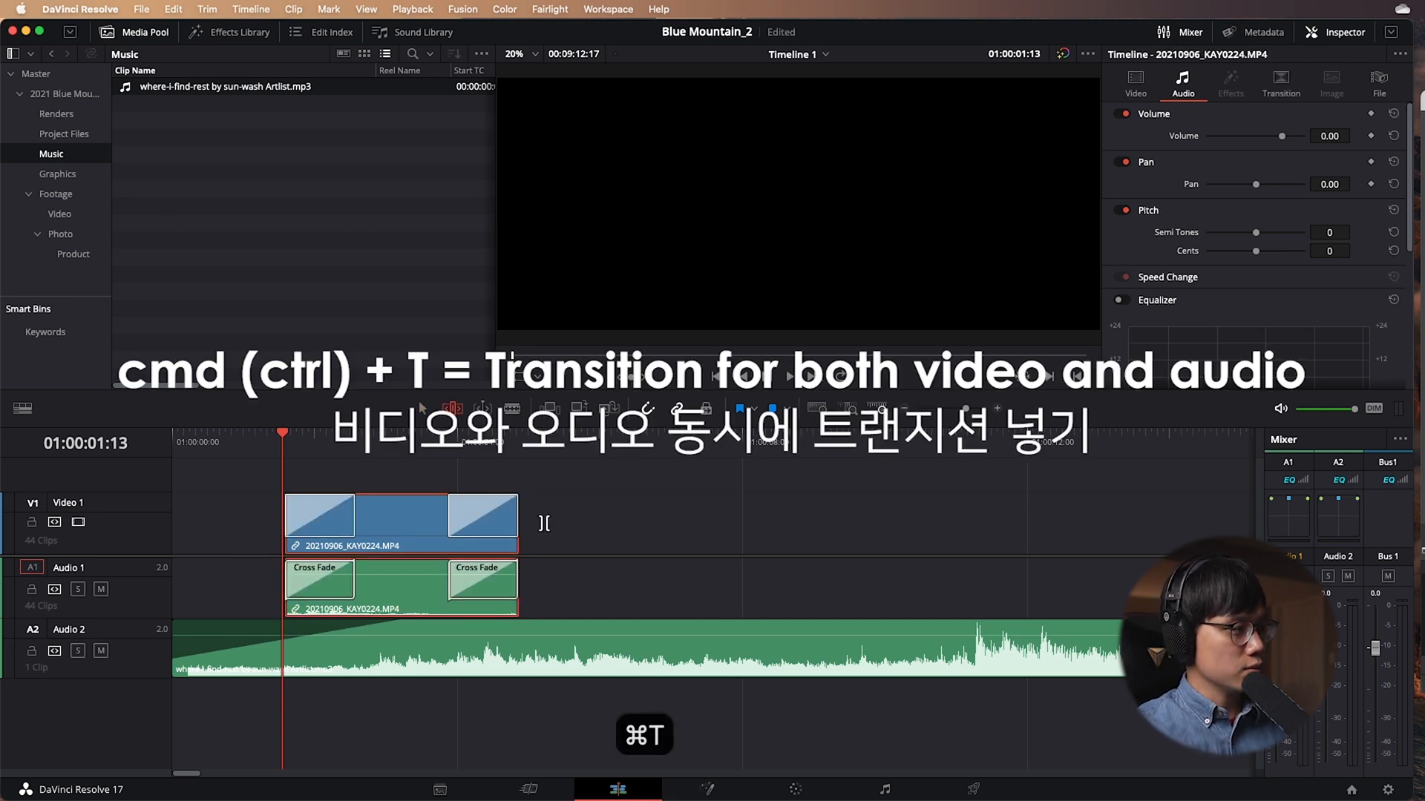
pyautogui.press('space')
pyautogui.press('space')
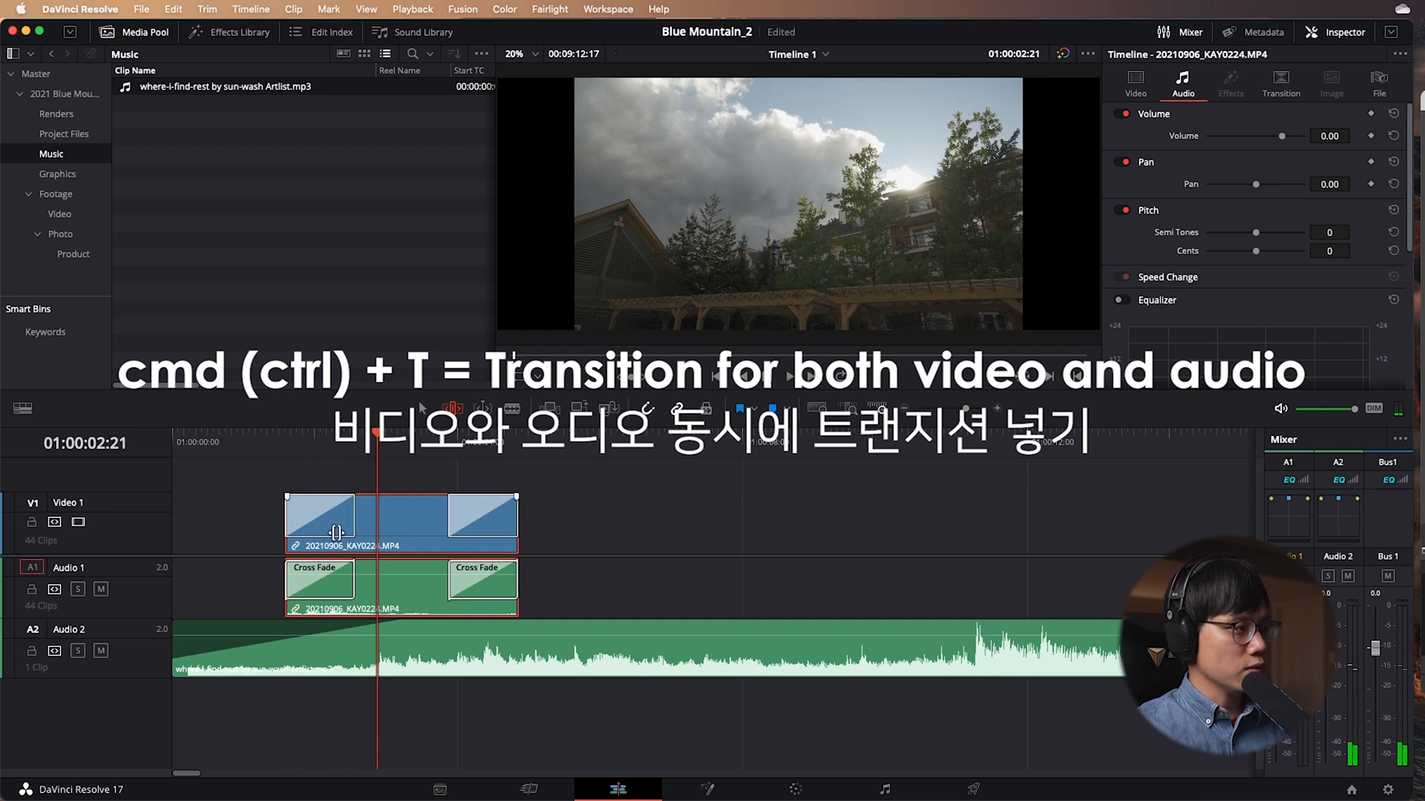
pyautogui.hotkey('ctrl', 'z')
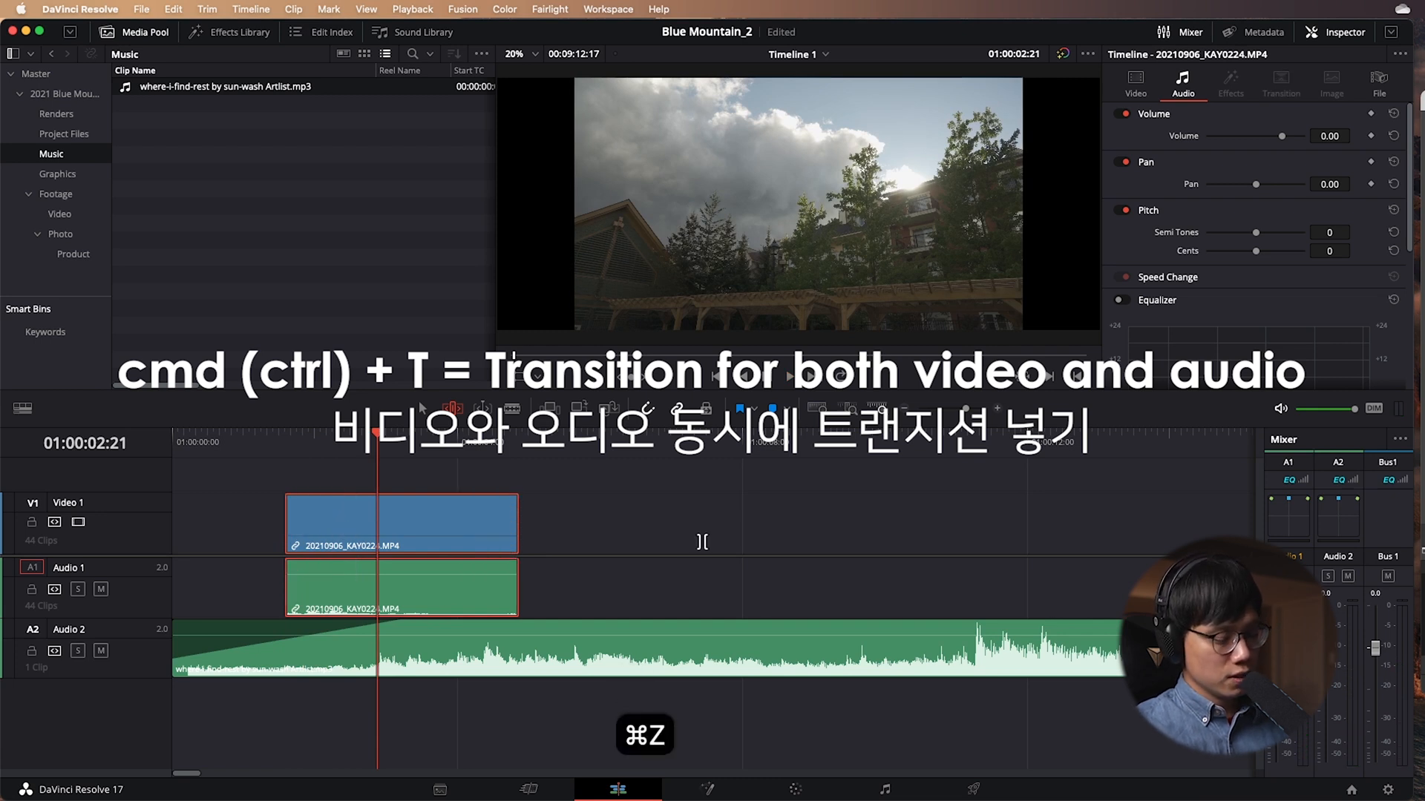
# Try the standard transition on only the audio and on only the video of 20210906_KAY0224.MP4, undoing each attempt.
pyautogui.hotkey('shift', 't')
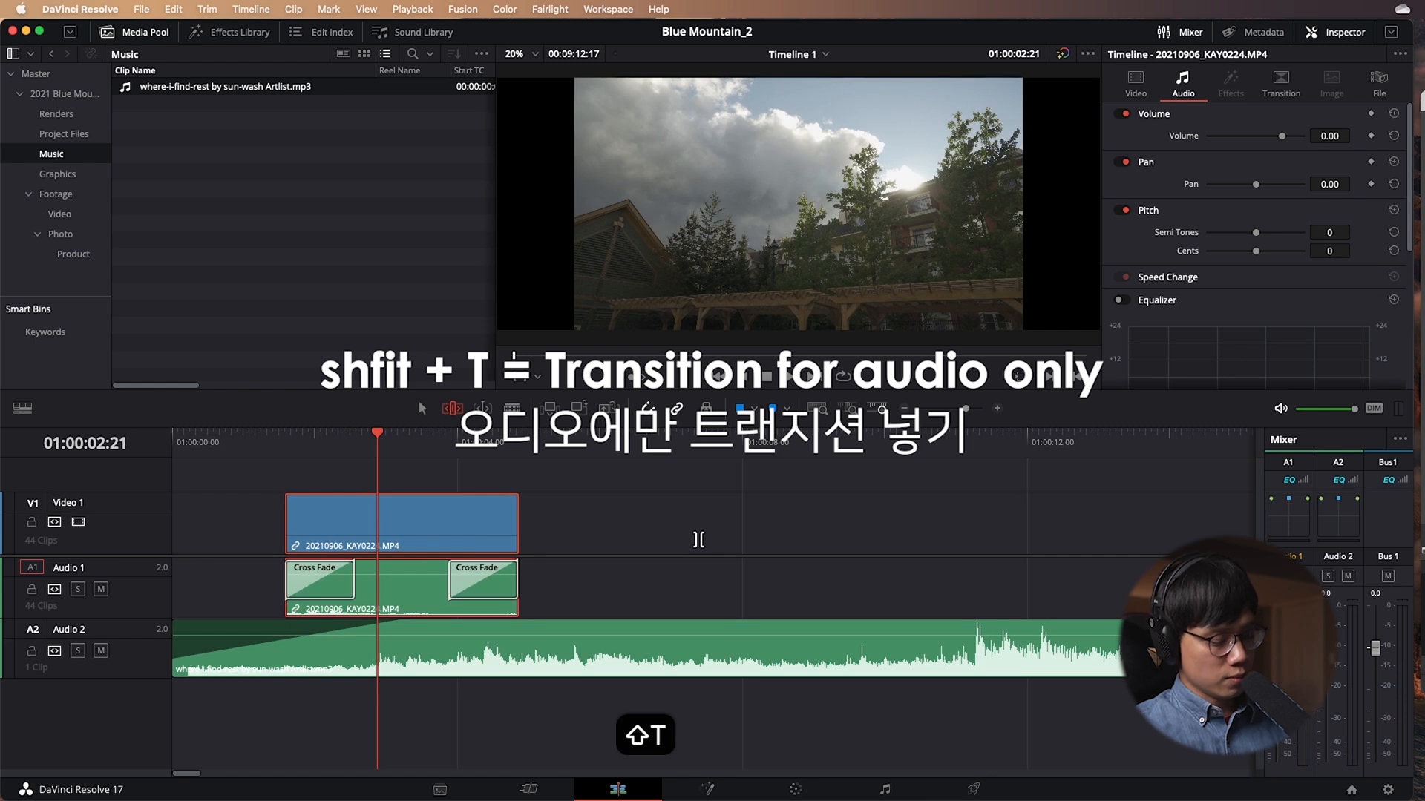
pyautogui.hotkey('ctrl', 'z')
pyautogui.hotkey('alt', 't')
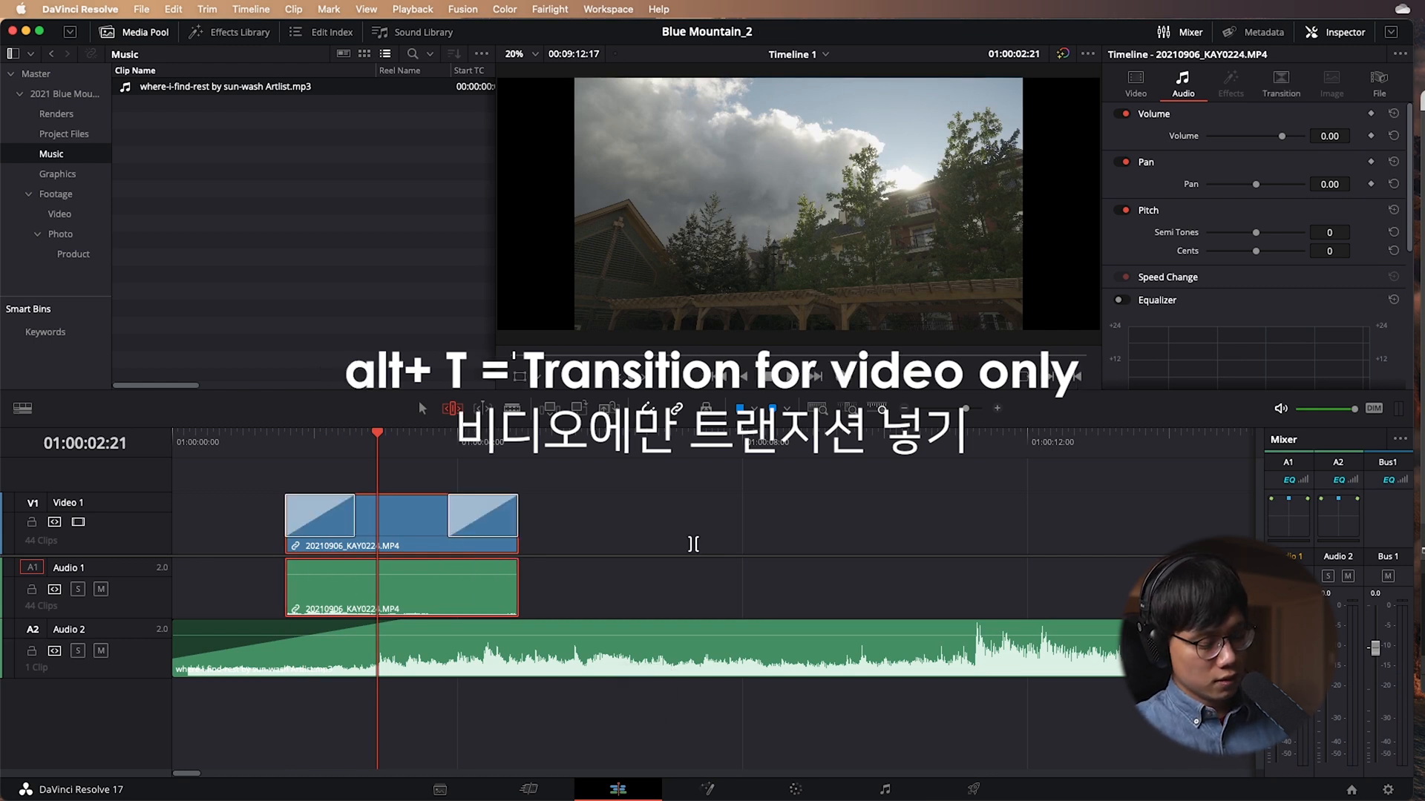
pyautogui.hotkey('ctrl', 'z')
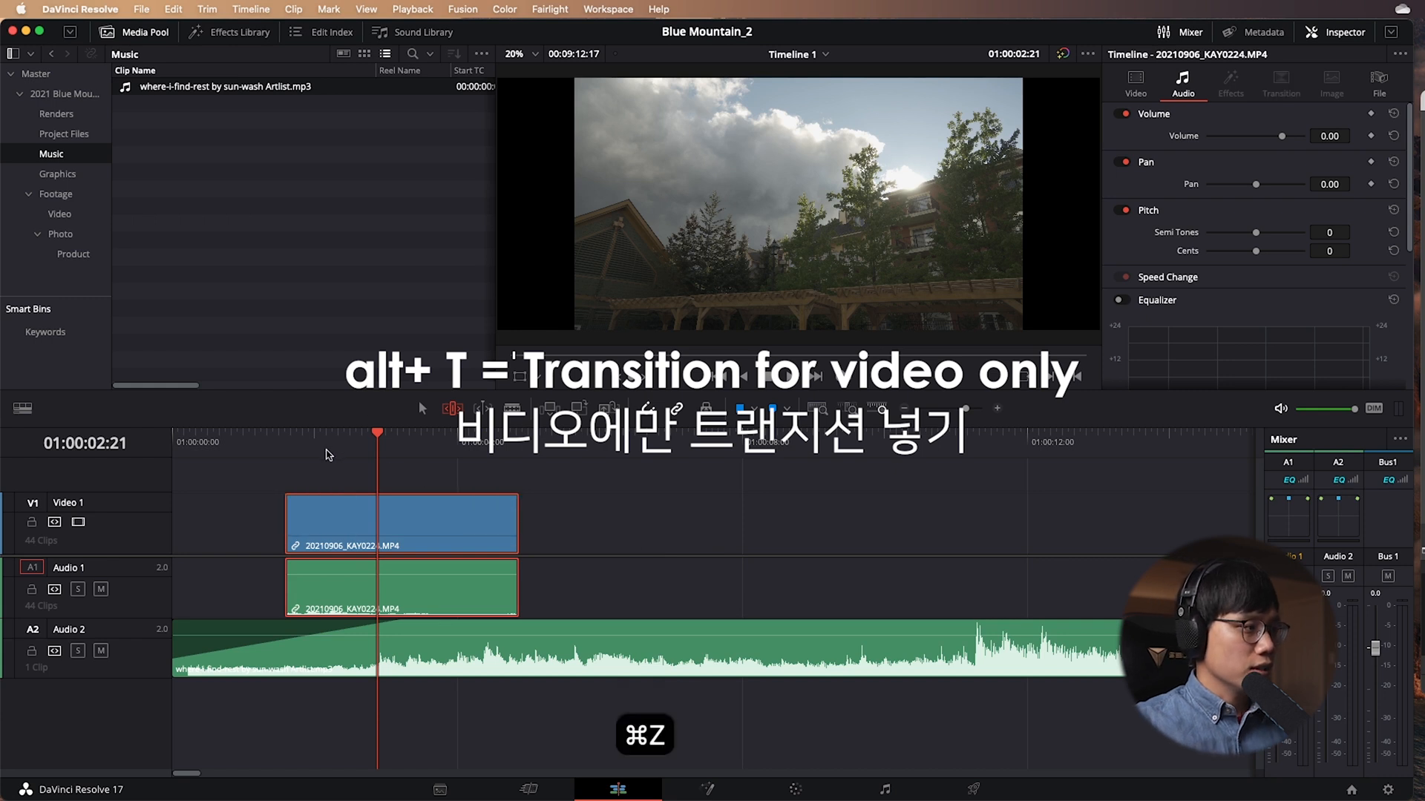
# Add a video fade-in to the start of 20210906_KAY0224.MP4 with its fade handle and play it back.
pyautogui.moveTo(323, 497); pyautogui.dragTo(360, 508)
pyautogui.press('space')
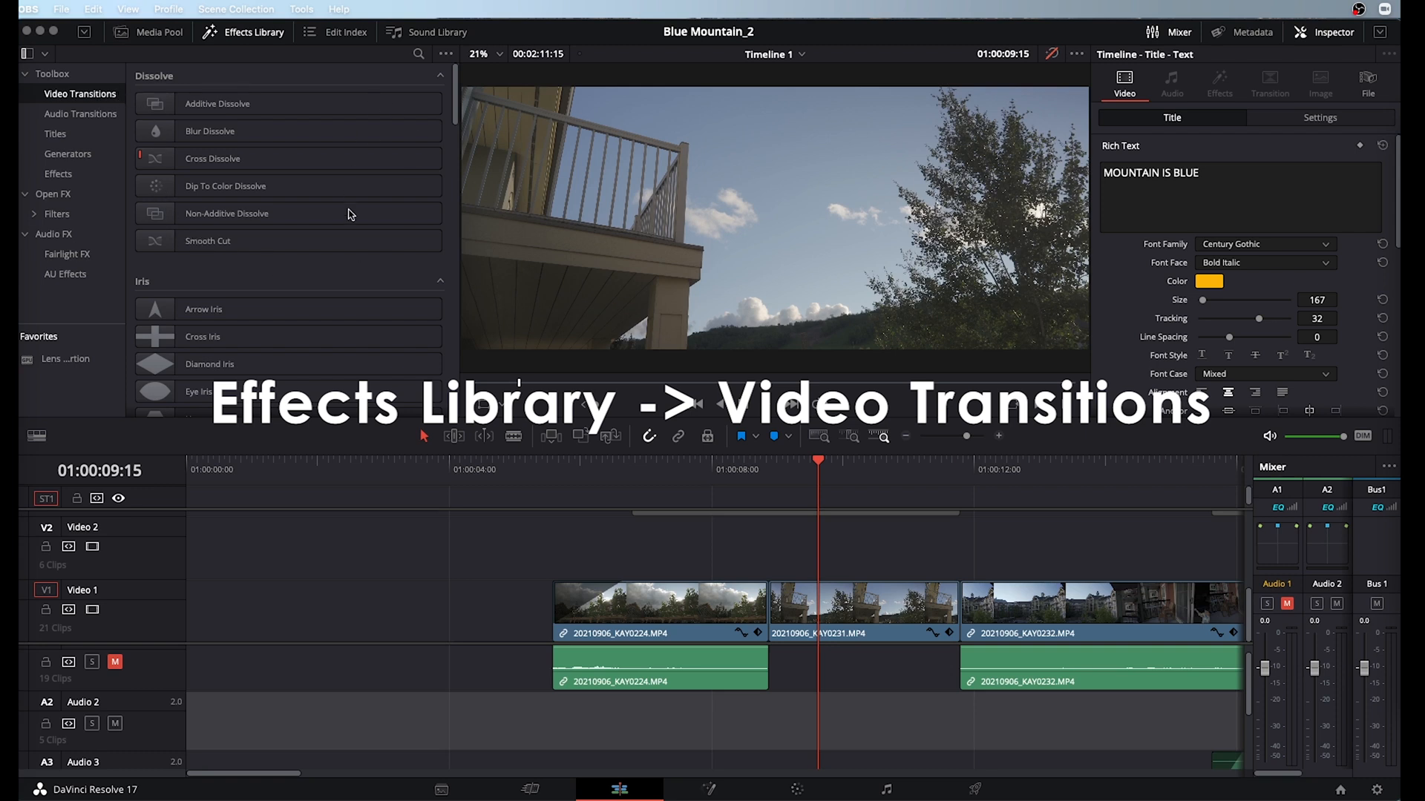
# Look through the available video transitions in the Effects Library and preview Cross Dissolve.
pyautogui.scroll(-2, 351, 215)
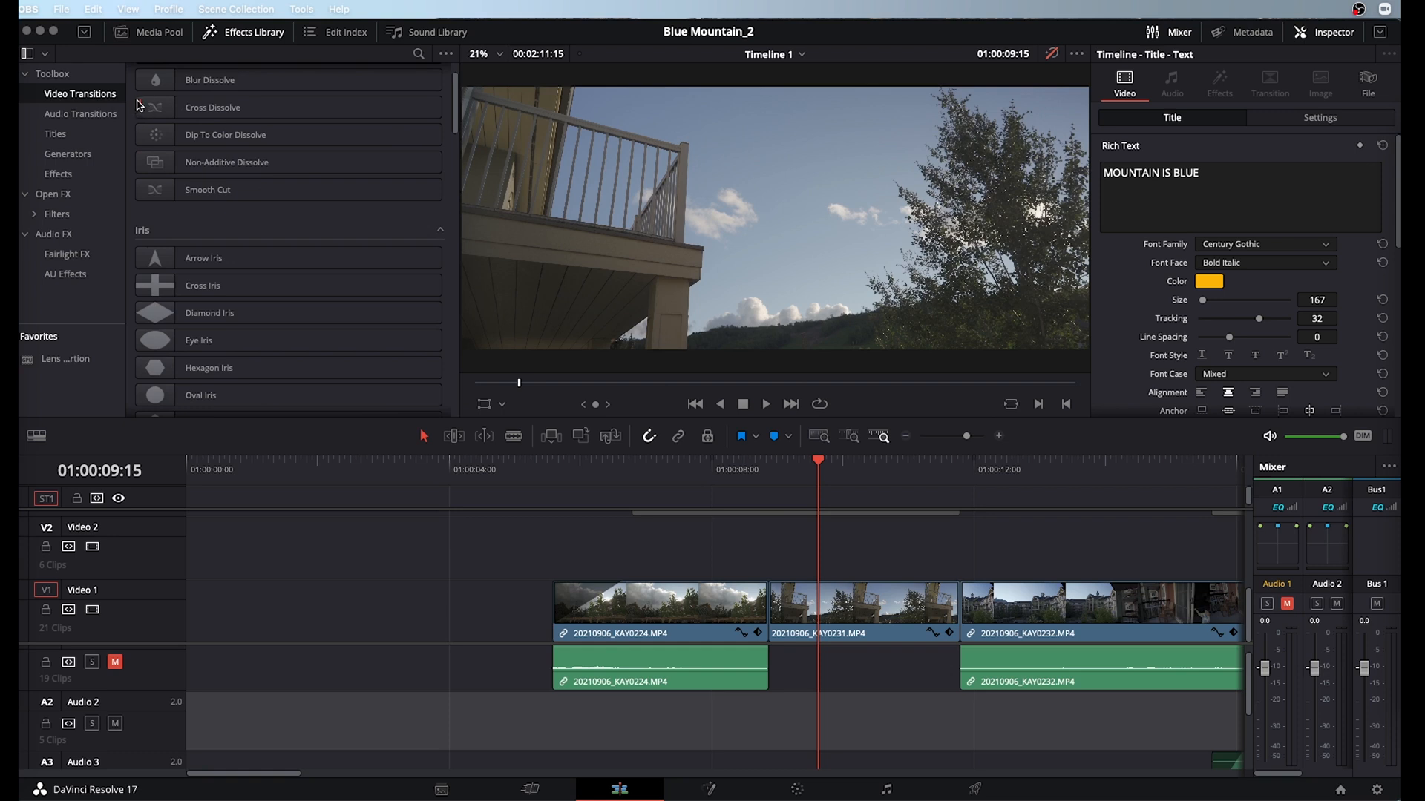
pyautogui.click(458, 104)
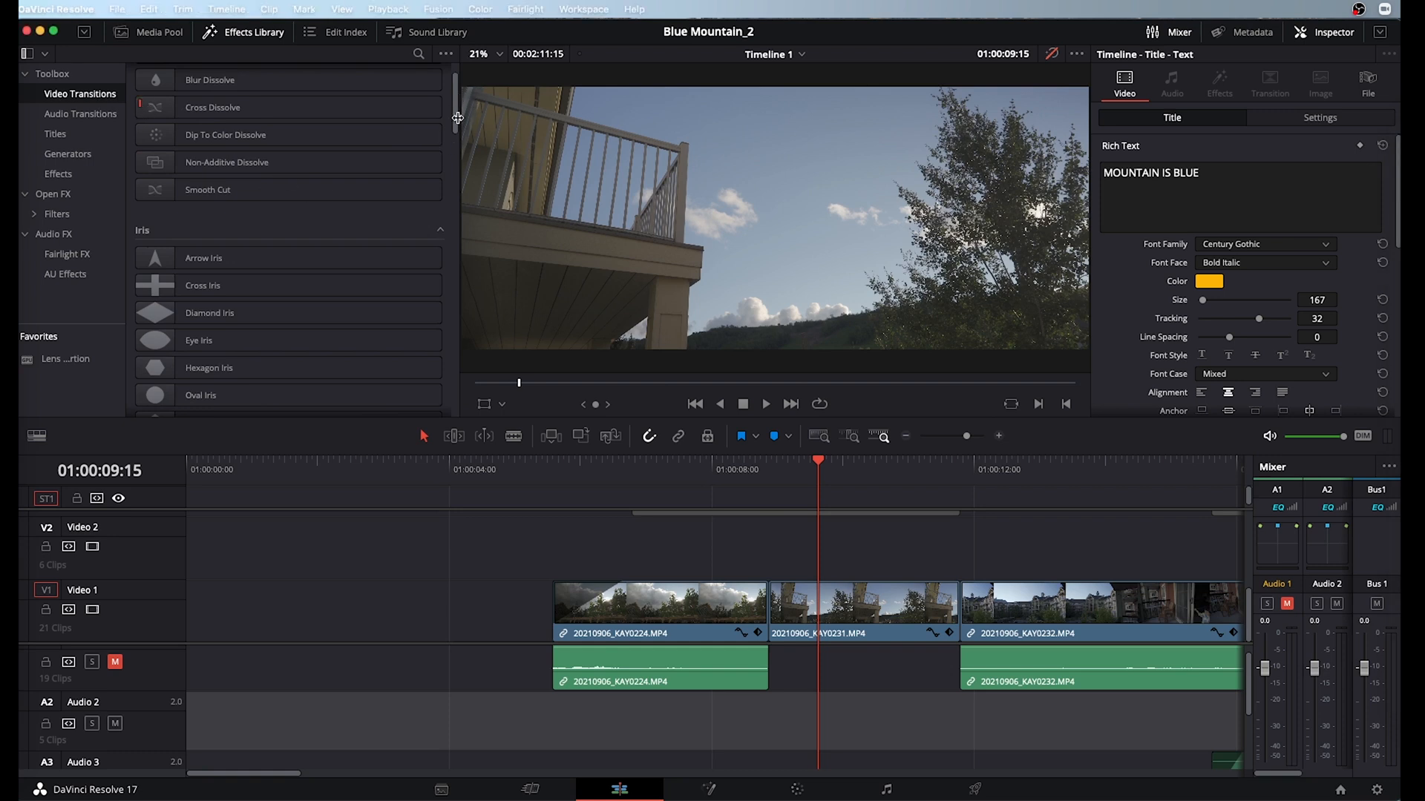
pyautogui.moveTo(455, 107)
pyautogui.mouseDown()
pyautogui.moveTo(458, 395)
pyautogui.moveTo(460, 89)
pyautogui.mouseUp()
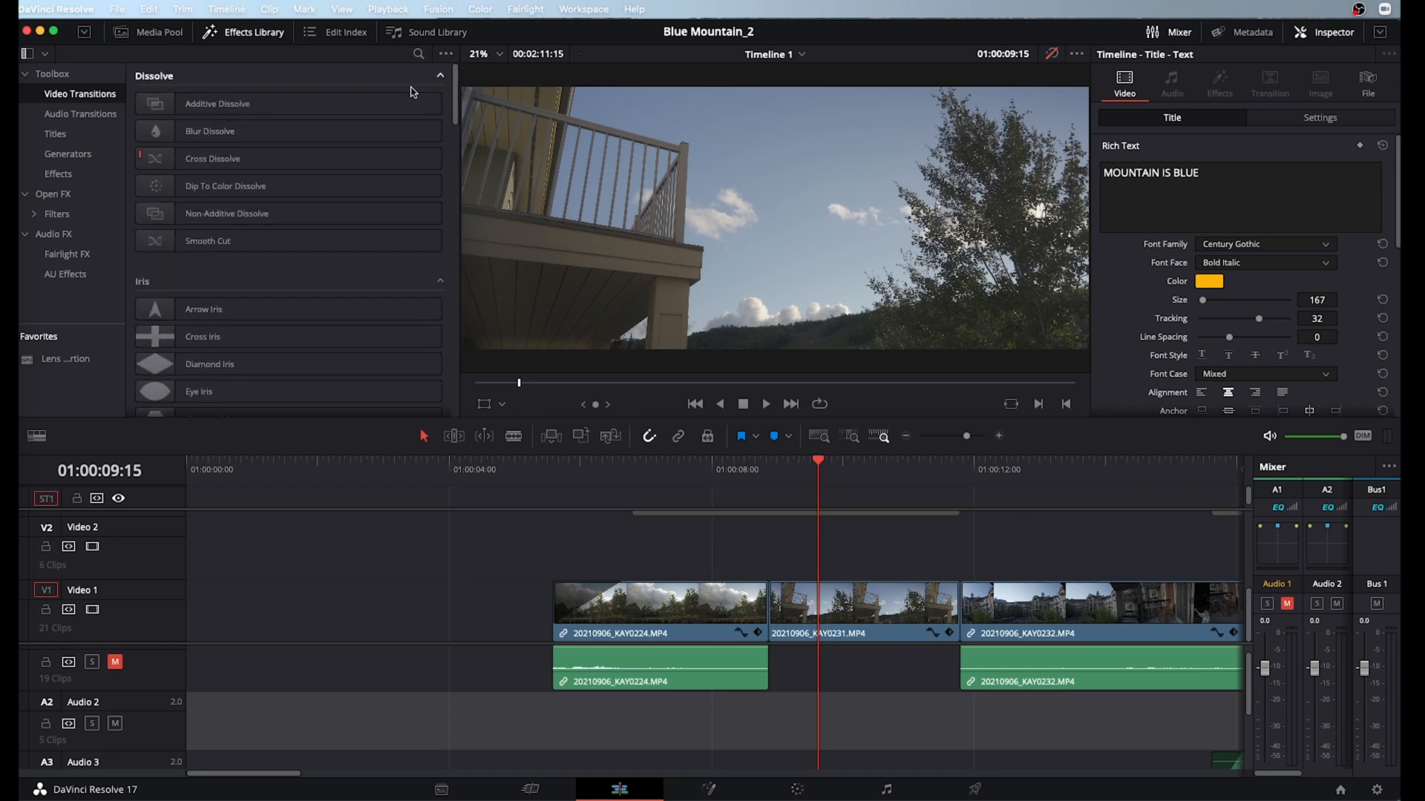
pyautogui.click(250, 159)
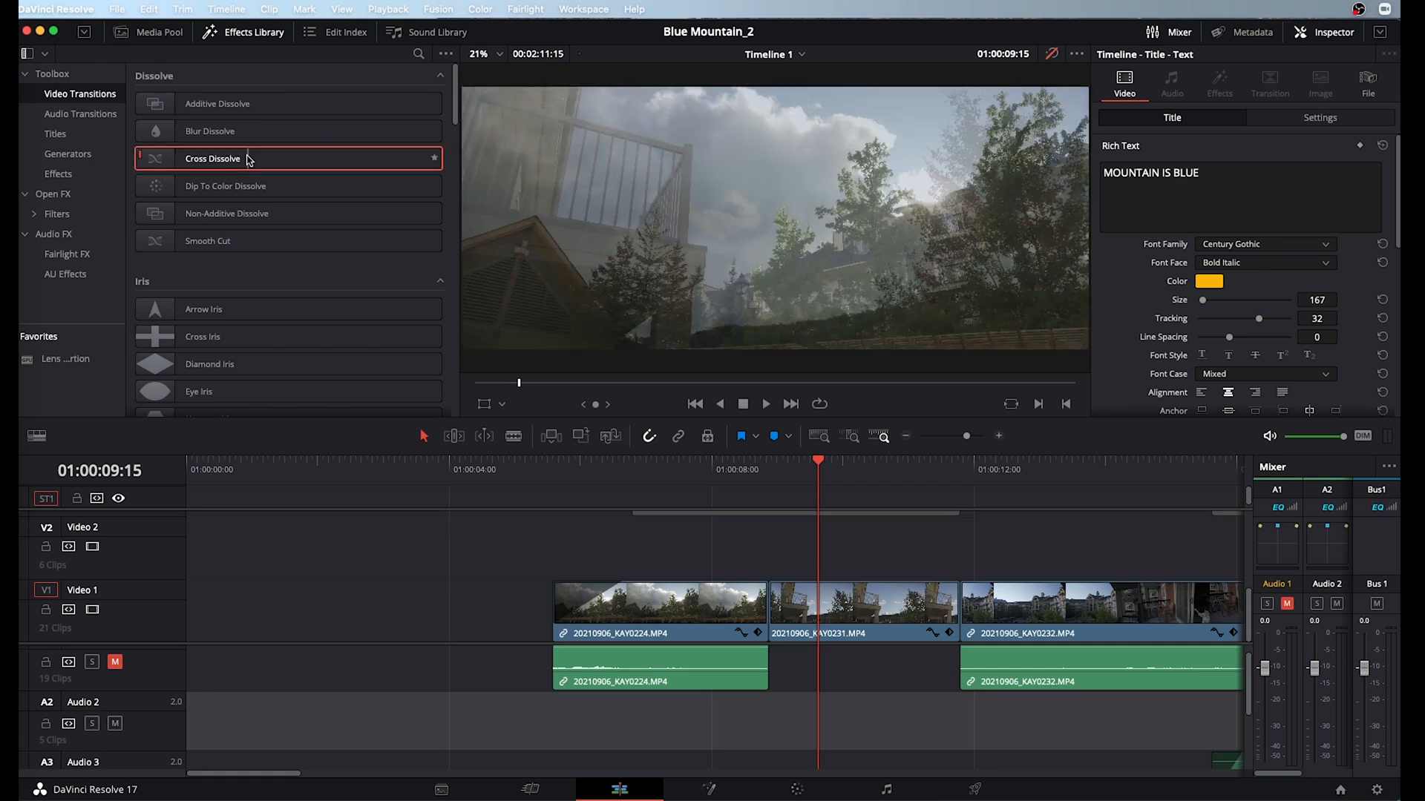
# Set Blur Dissolve as the standard transition and switch the standard back to Cross Dissolve.
pyautogui.rightClick(152, 138)
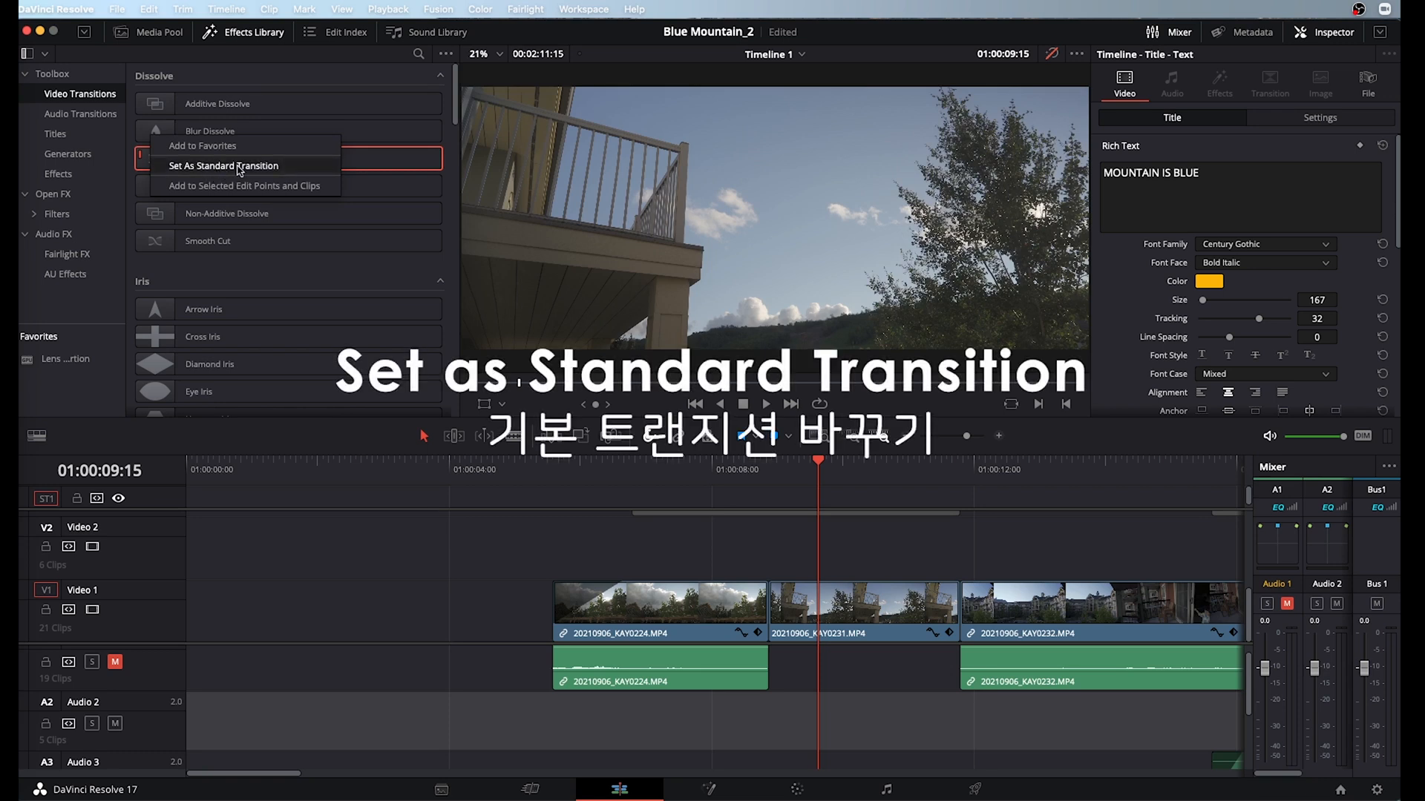
pyautogui.click(296, 166)
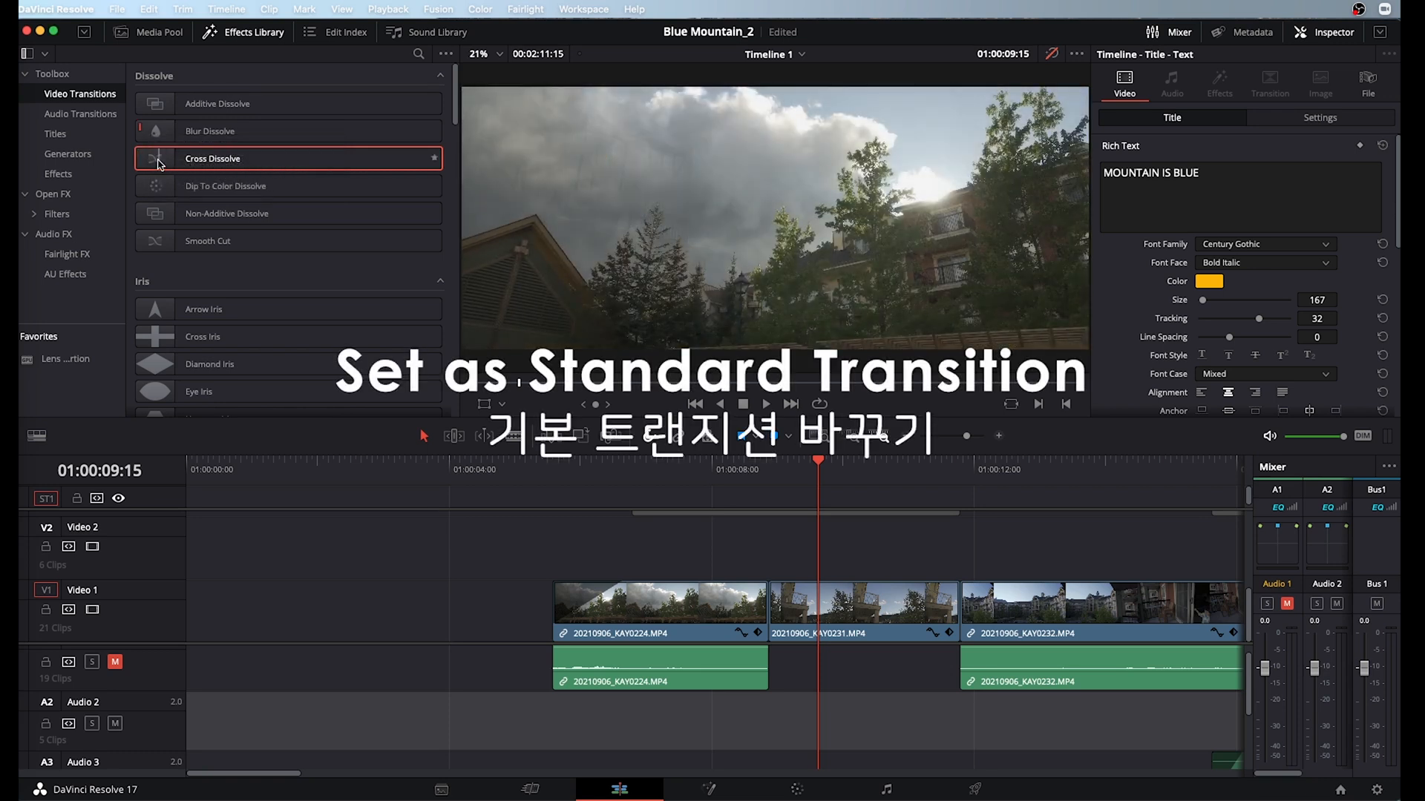
pyautogui.rightClick(158, 164)
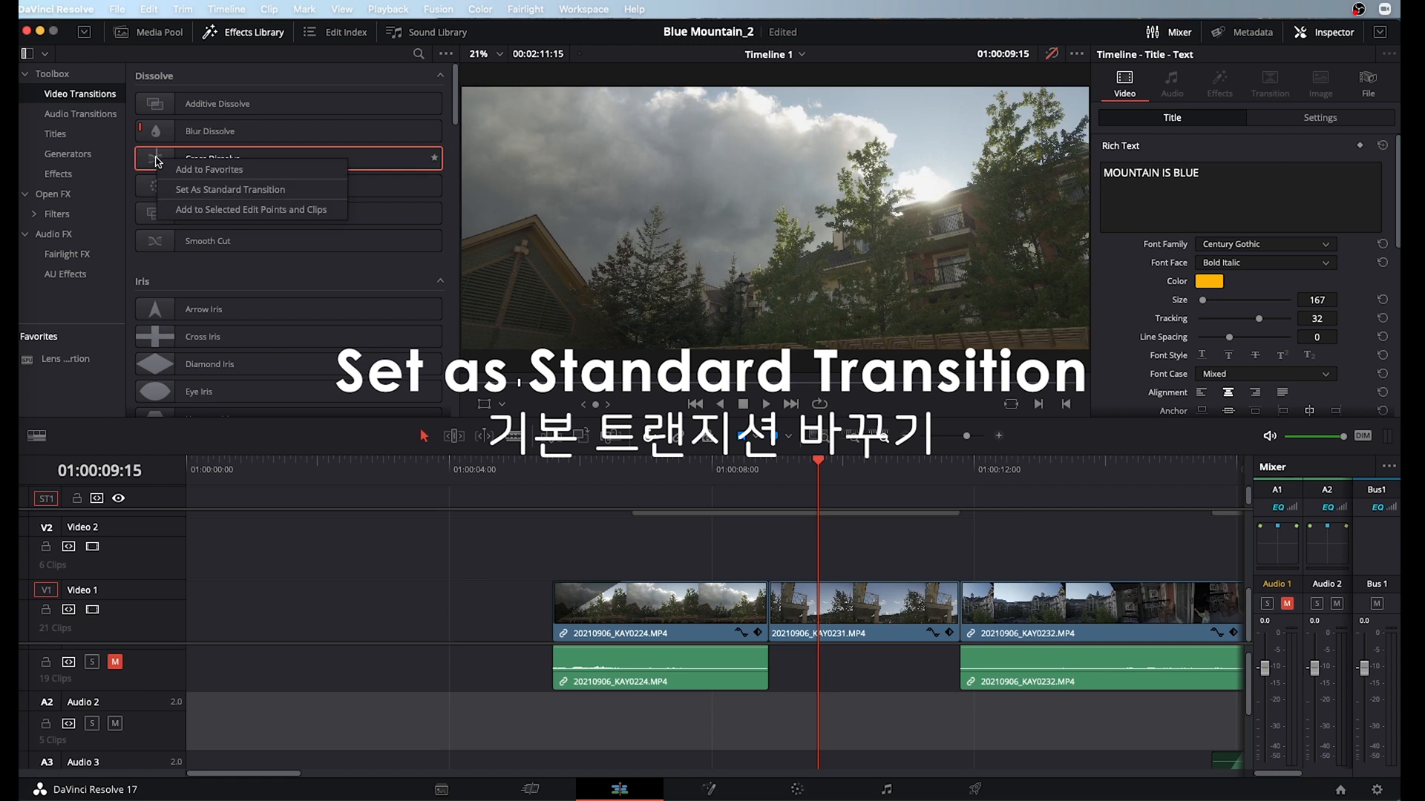
pyautogui.click(223, 196)
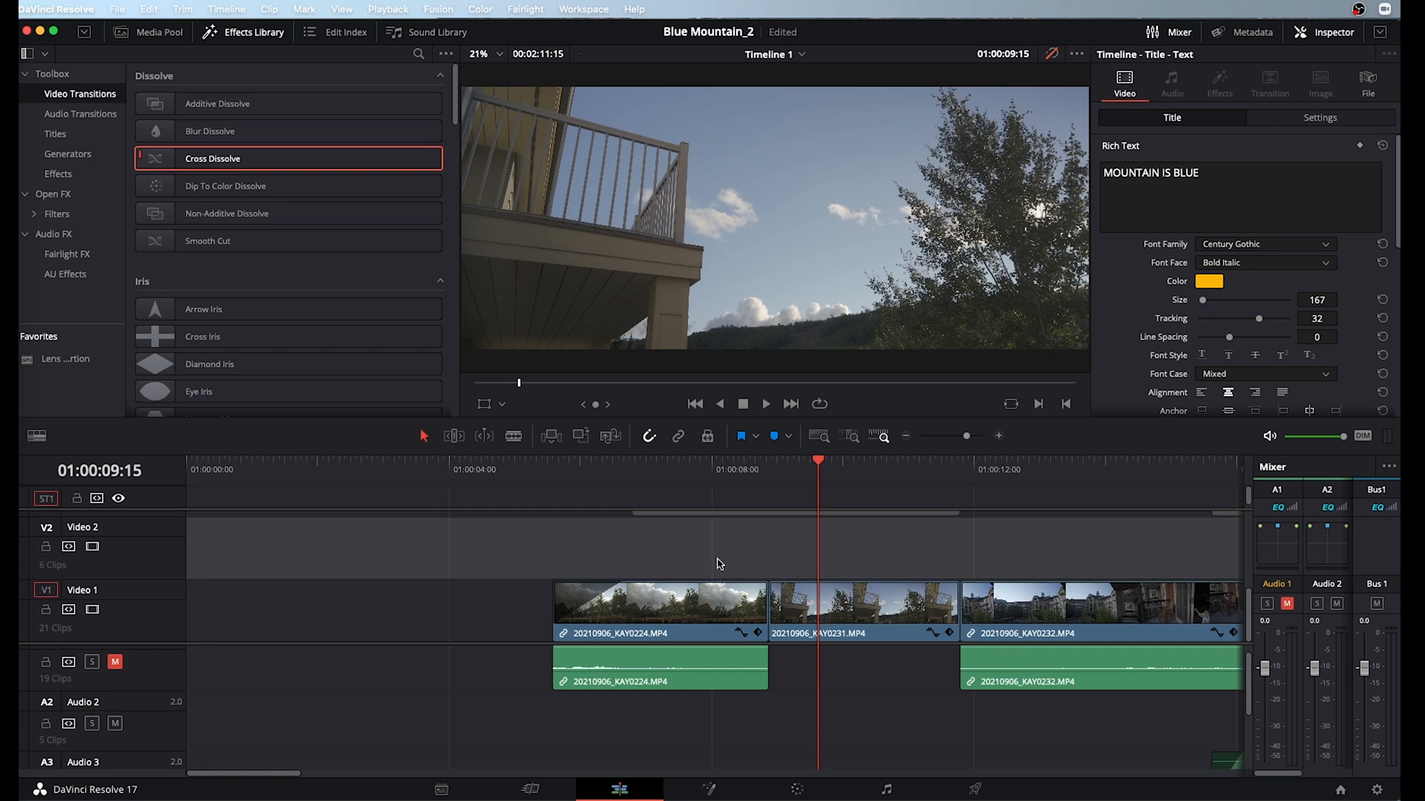
# Apply the standard Cross Dissolve transition to the selected clips 20210906_KAY0224.MP4 and 20210906_KAY0231.MP4 on Video 1.
pyautogui.moveTo(716, 562); pyautogui.dragTo(817, 652)
pyautogui.click(712, 553)
pyautogui.click(675, 599)
pyautogui.click(683, 470)
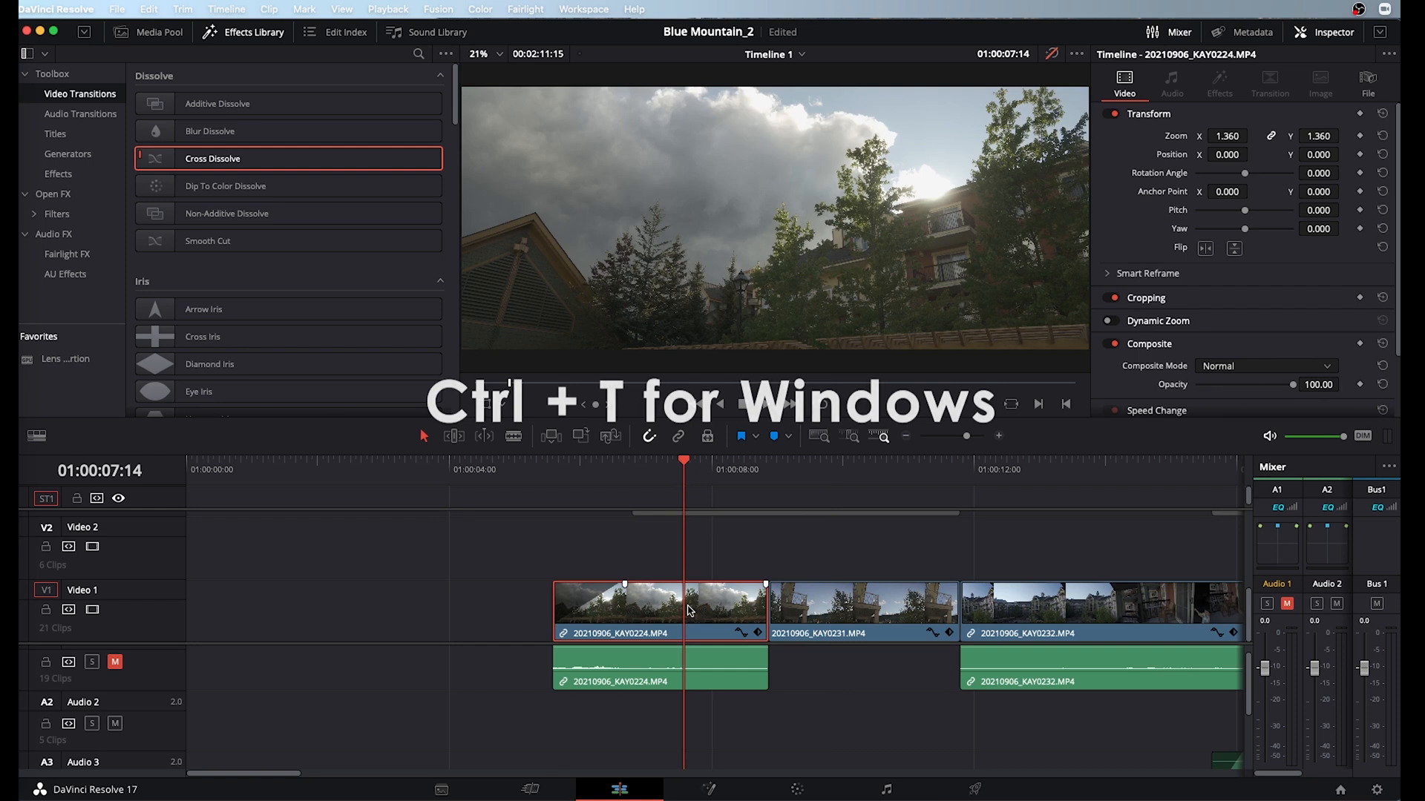
pyautogui.press('super+t')
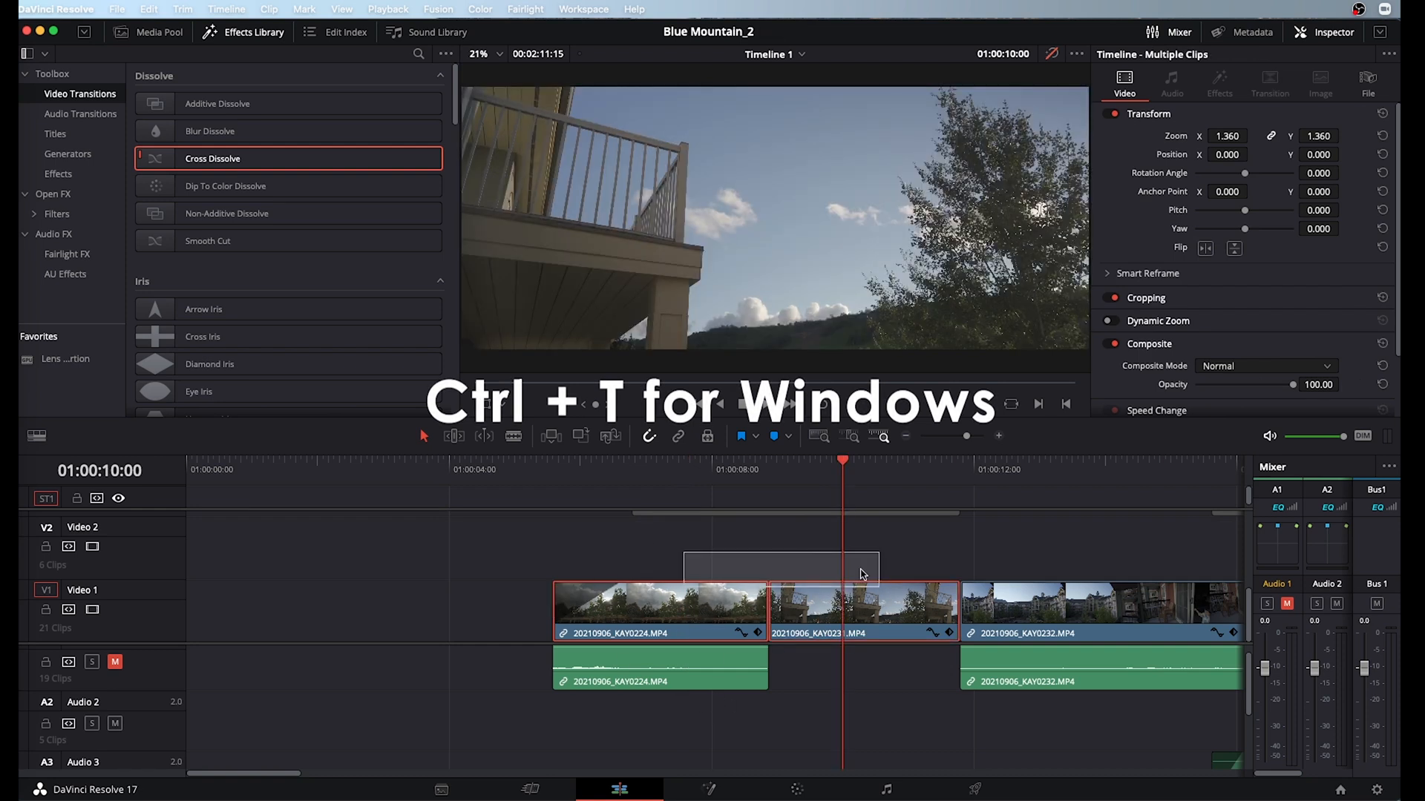
pyautogui.click(815, 573)
pyautogui.moveTo(696, 550); pyautogui.dragTo(824, 610)
pyautogui.press('super+t')
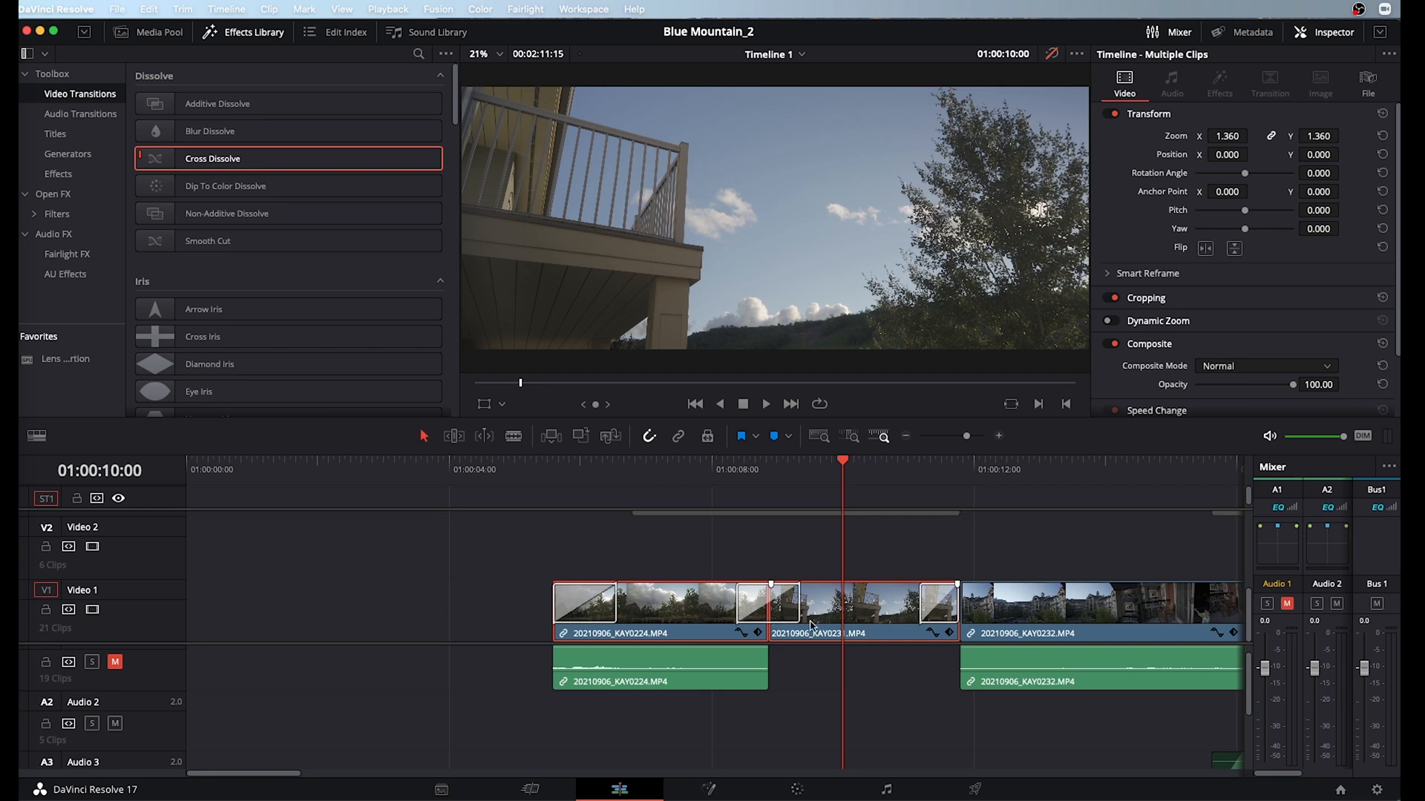
# Play back the cut between 20210906_KAY0224.MP4 and 20210906_KAY0231.MP4 to review the cross dissolve.
pyautogui.click(761, 476)
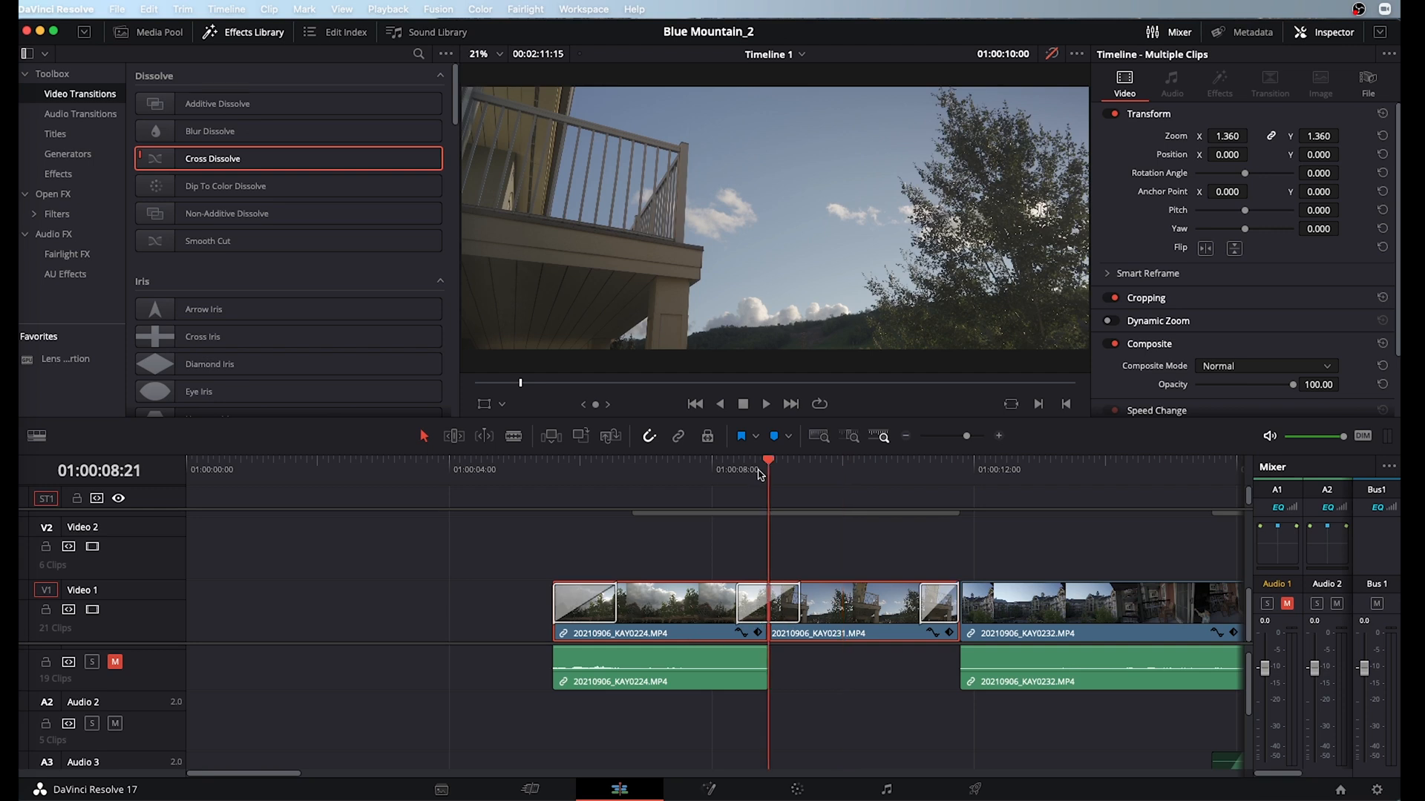
pyautogui.hotkey('shift', 'Left')
pyautogui.press('space')
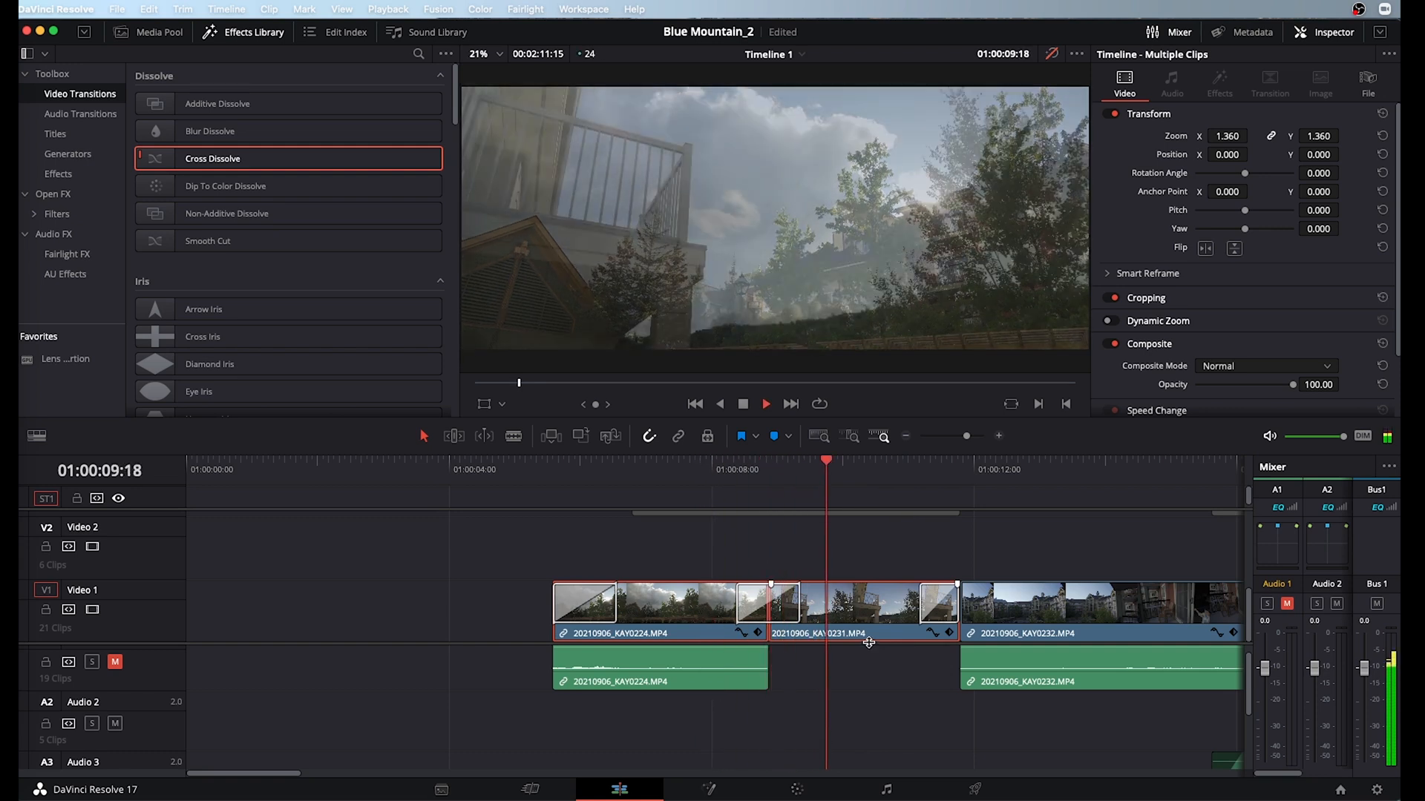
pyautogui.press('space')
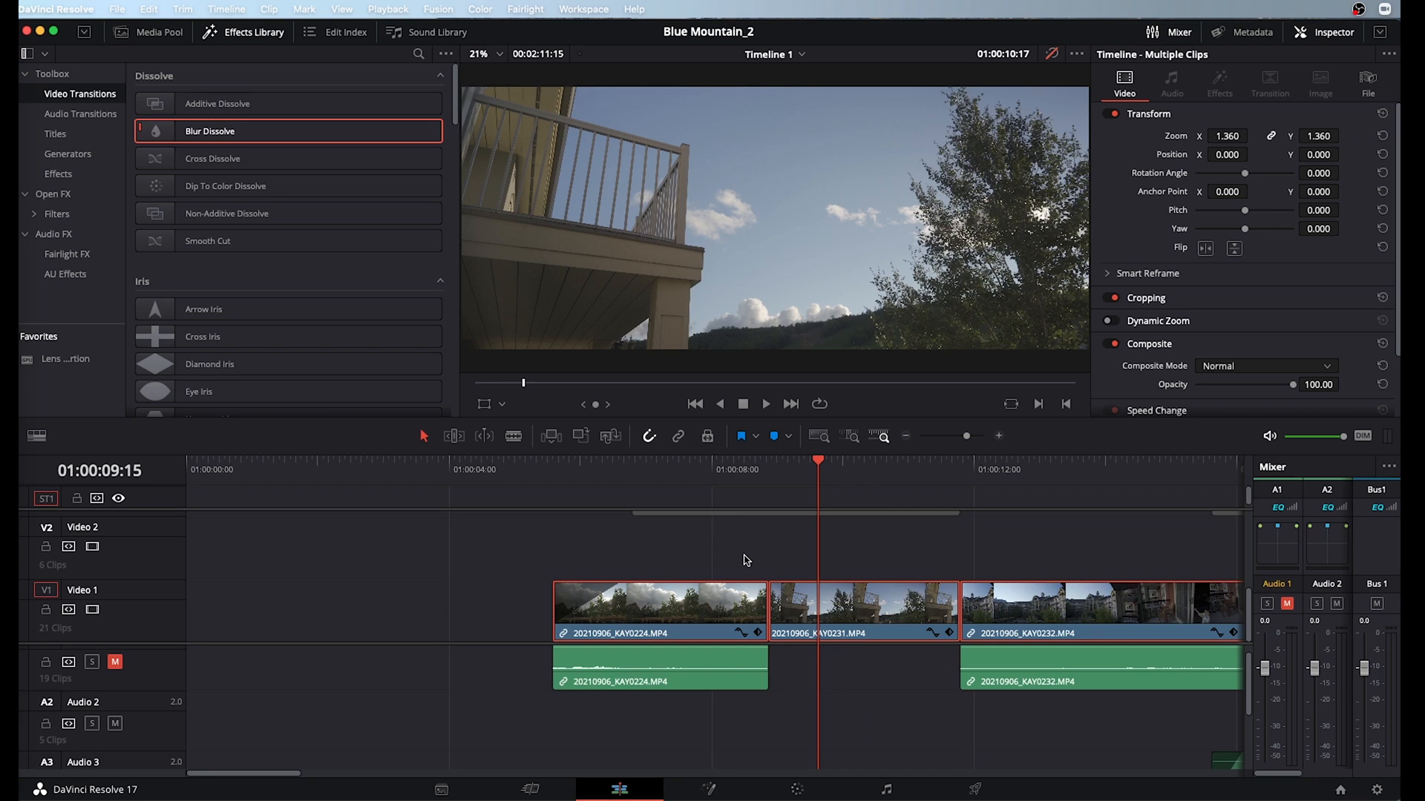
# Apply the standard transition to the clips 20210906_KAY0224.MP4, 20210906_KAY0231.MP4 and 20210906_KAY0232.MP4, skipping clips with insufficient handles.
pyautogui.moveTo(681, 555); pyautogui.dragTo(1123, 686)
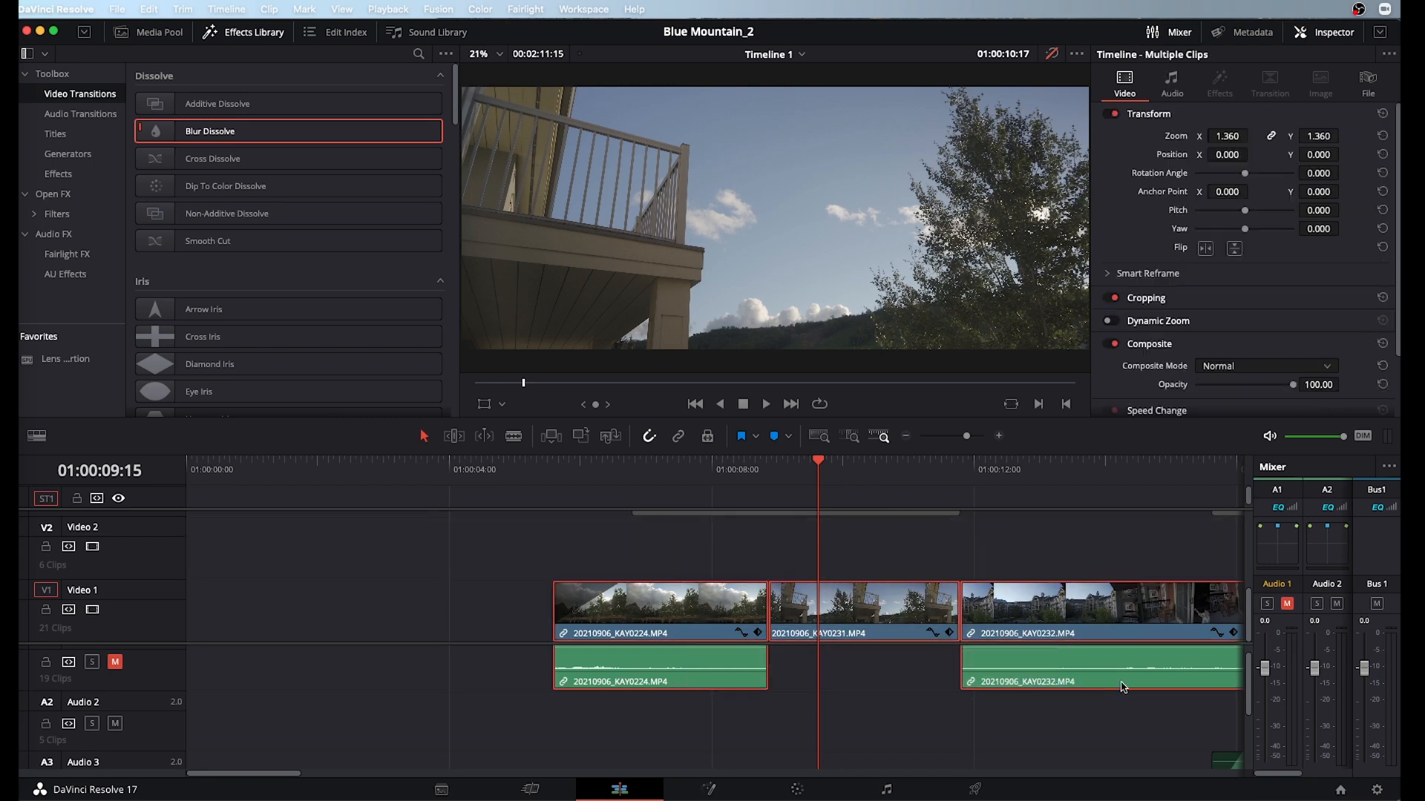
pyautogui.press('super+t')
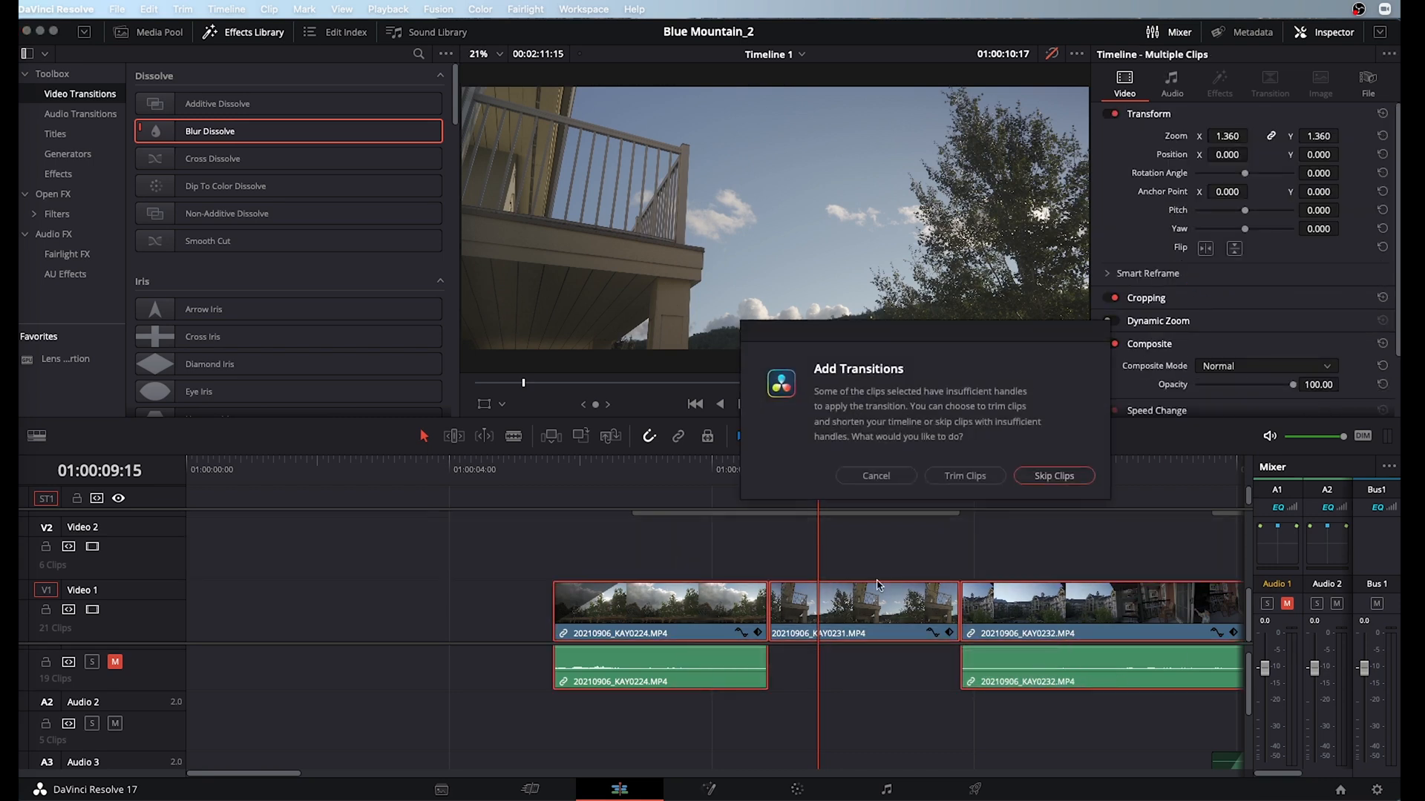
pyautogui.moveTo(892, 335); pyautogui.dragTo(793, 345)
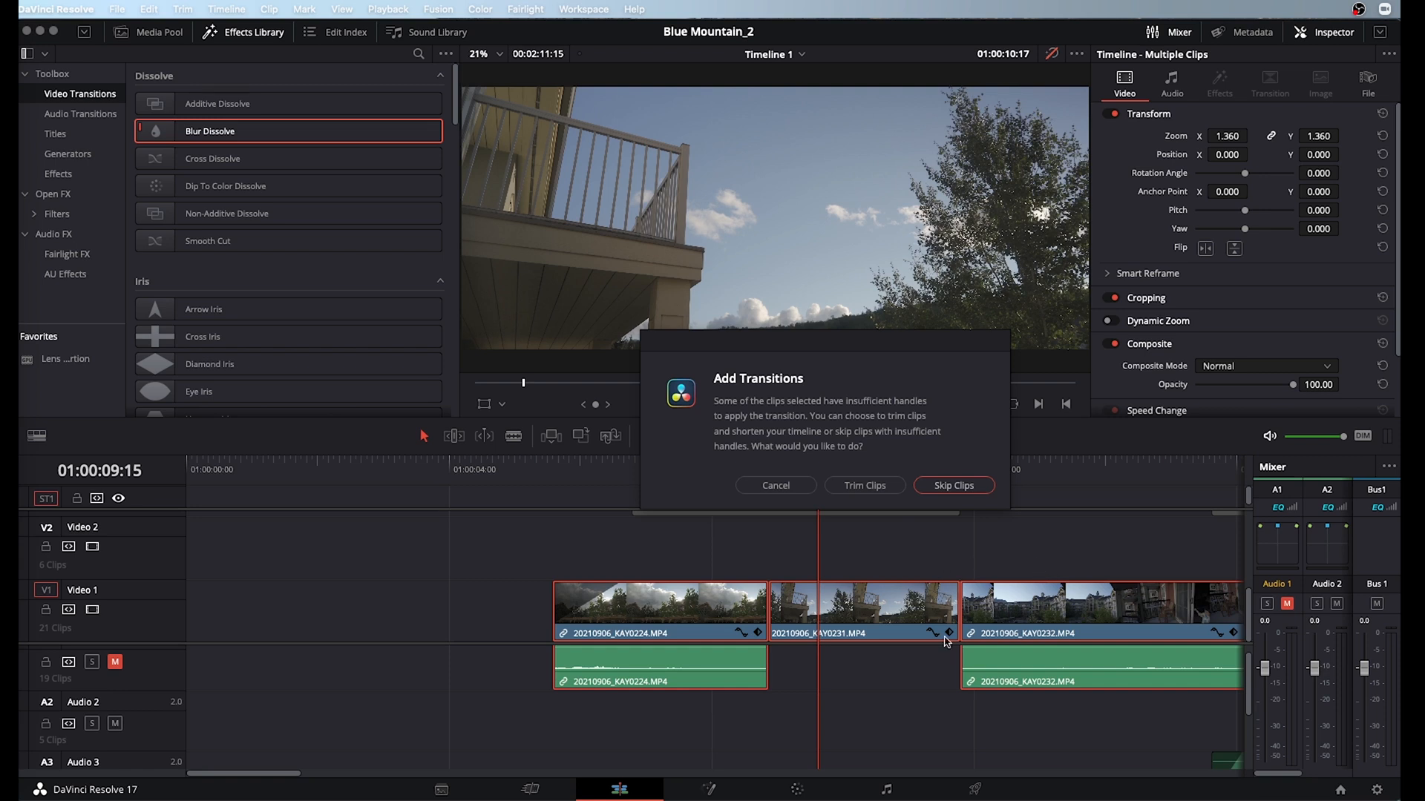
pyautogui.click(953, 487)
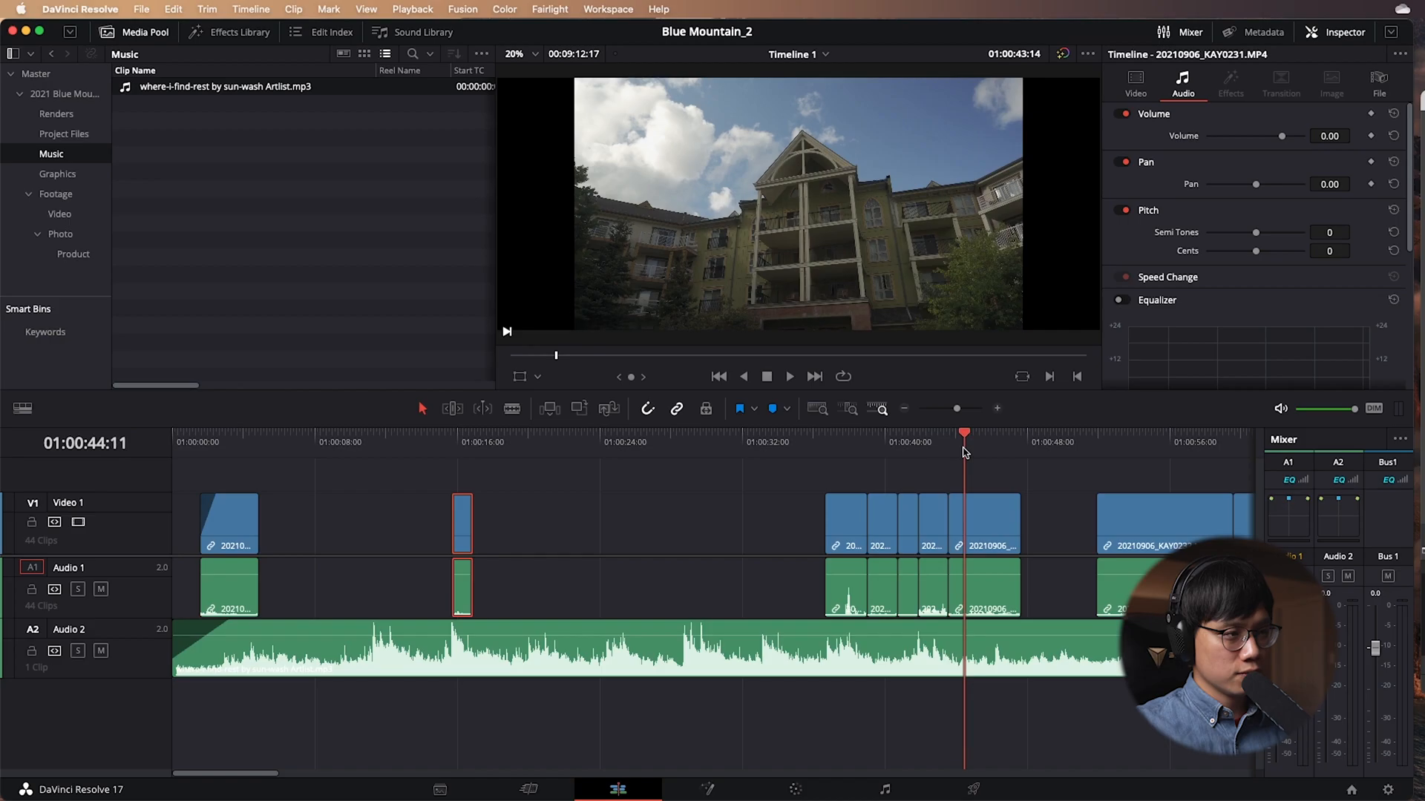
# Split the selected clip 20210906_KAY0223.MP4 at 01:00:45:10 and undo the split.
pyautogui.moveTo(964, 449)
pyautogui.mouseDown()
pyautogui.moveTo(981, 451)
pyautogui.moveTo(951, 451)
pyautogui.moveTo(981, 451)
pyautogui.mouseUp()
pyautogui.press('b')
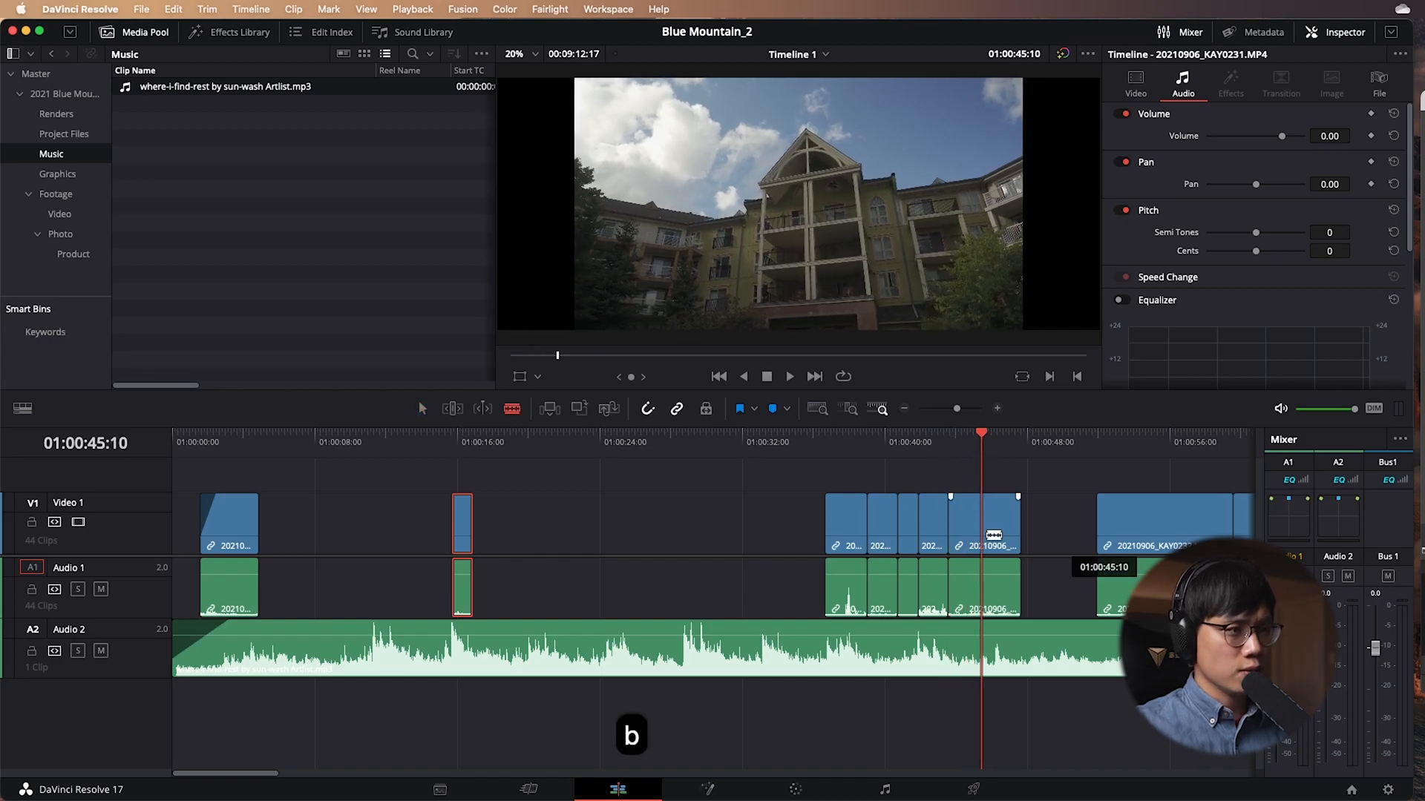
pyautogui.press('a')
pyautogui.click(987, 533)
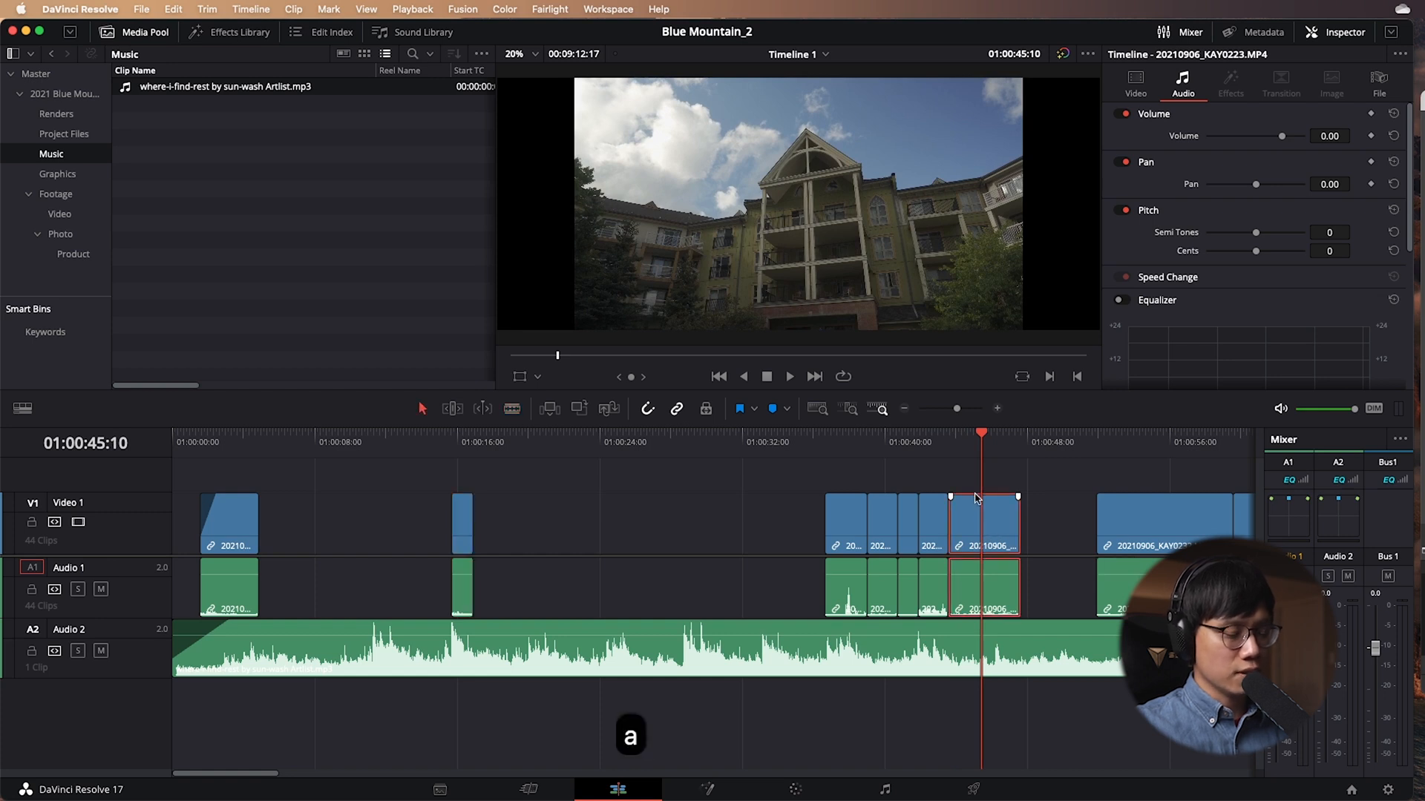
pyautogui.press('c')
pyautogui.press('v')
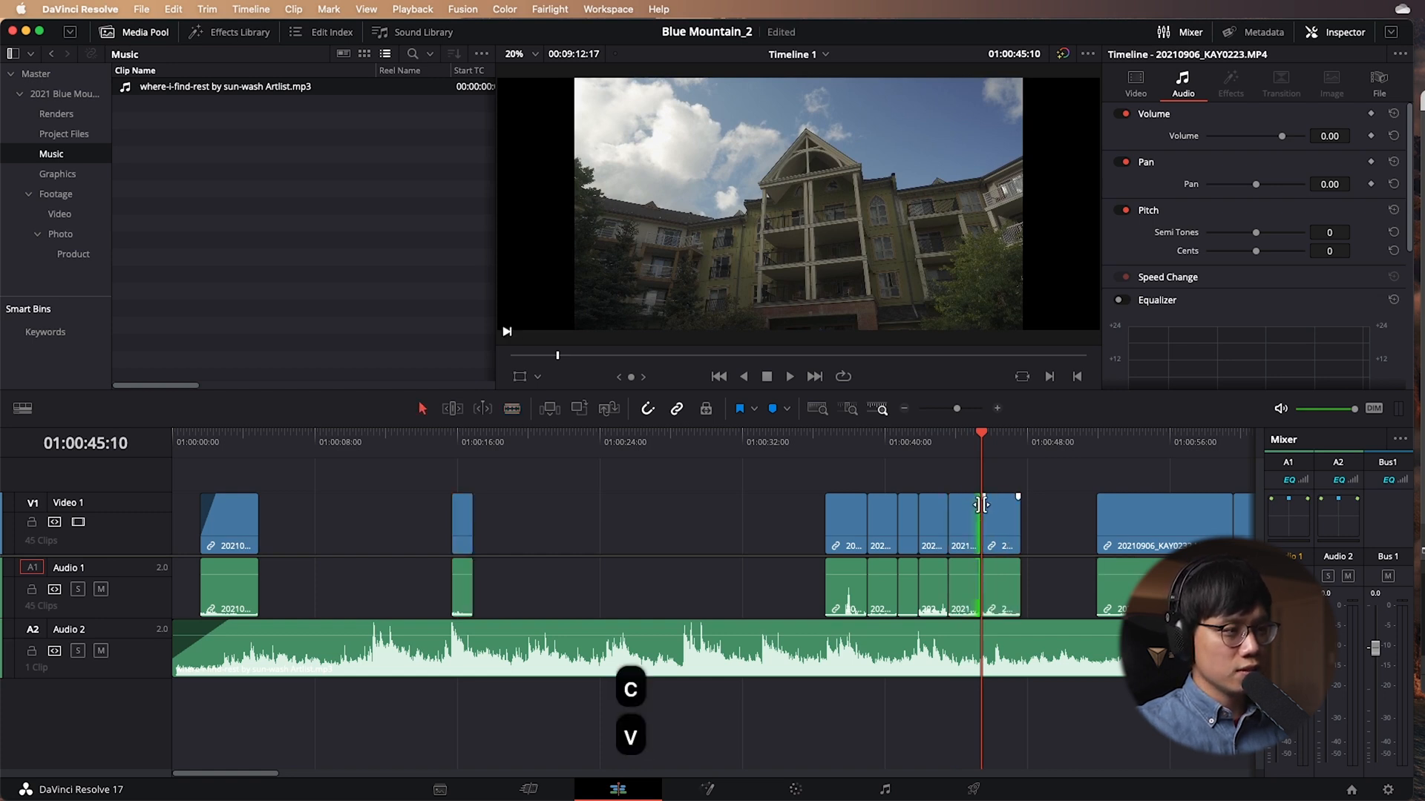
pyautogui.press('super+z')
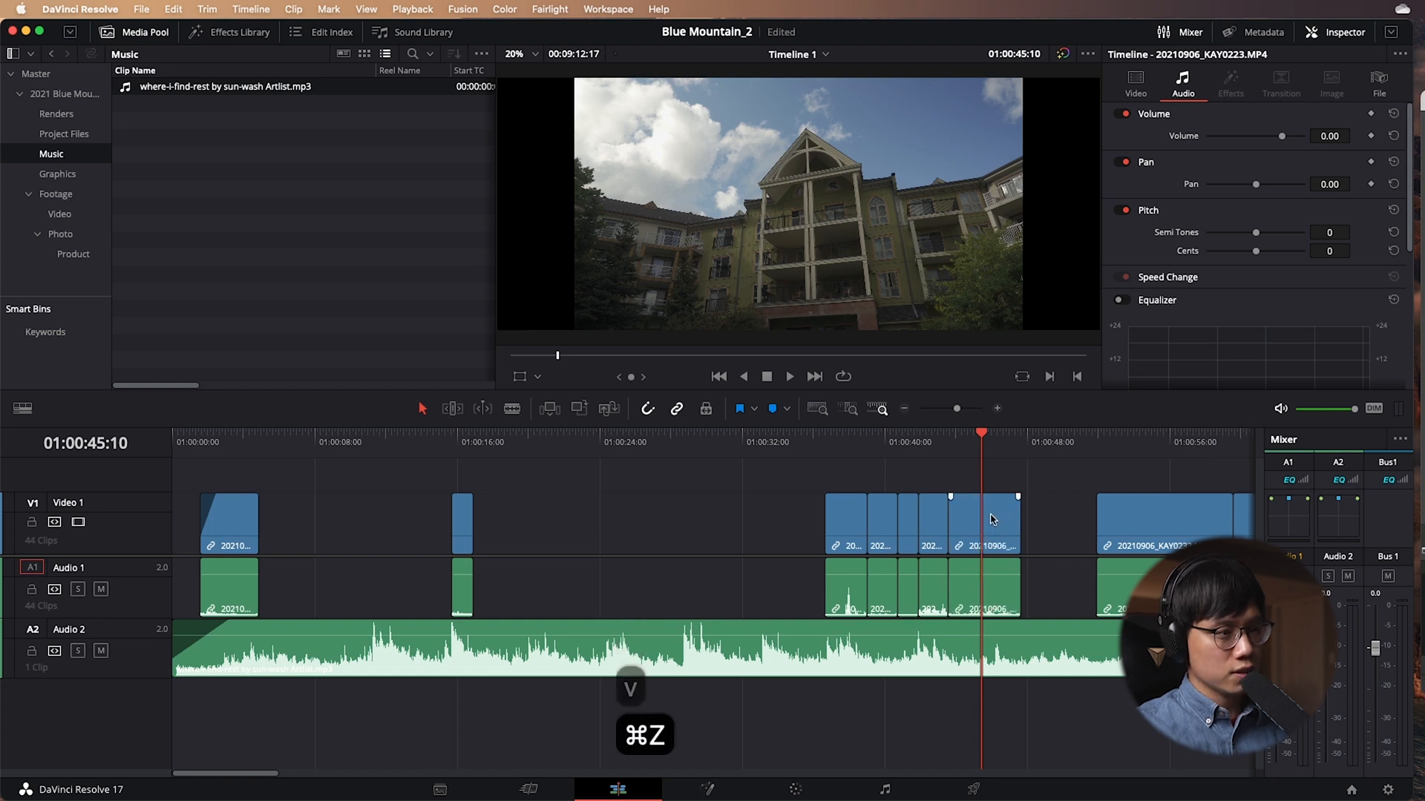
# Split the video, its audio and the music track together at the playhead, and undo the split.
pyautogui.press('c')
pyautogui.press('v')
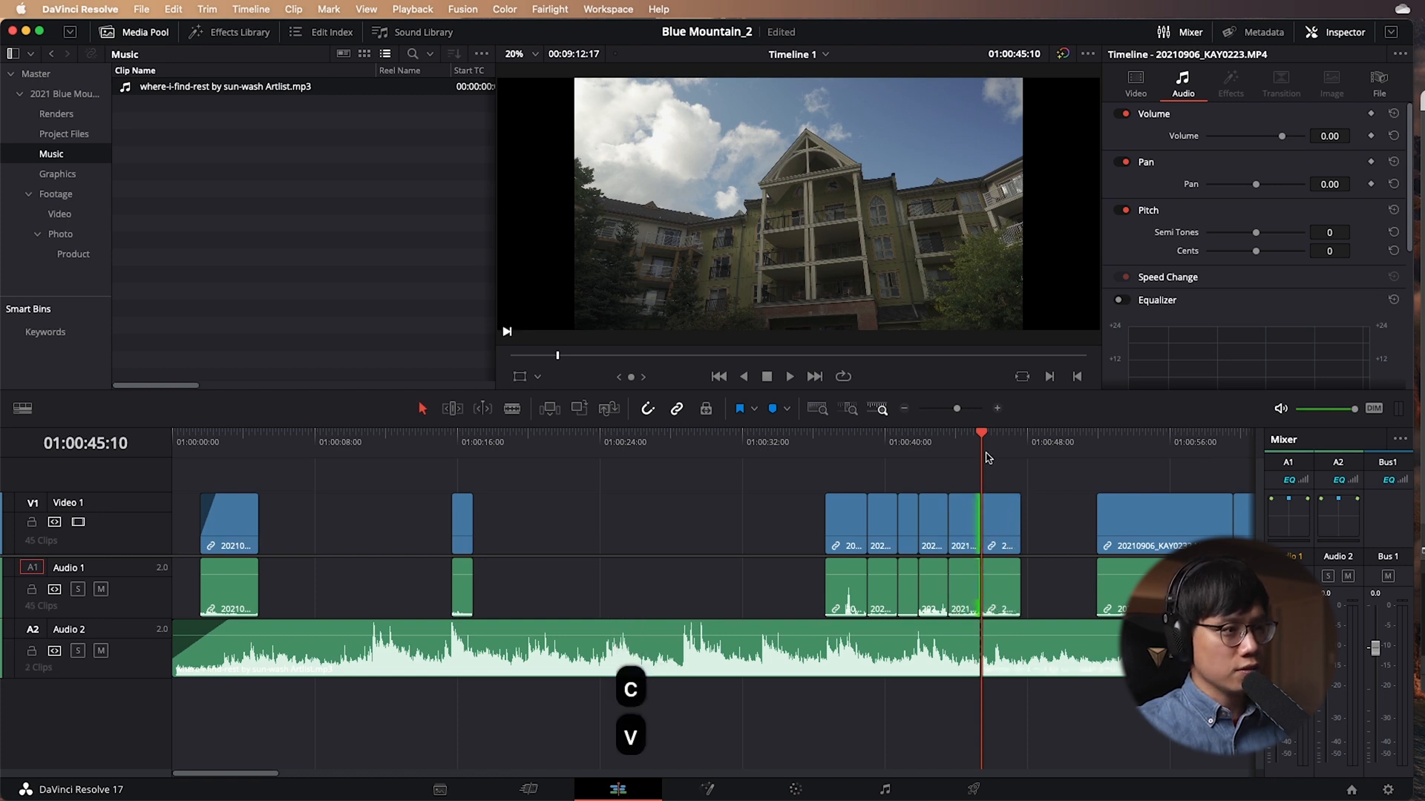
pyautogui.press('super+z')
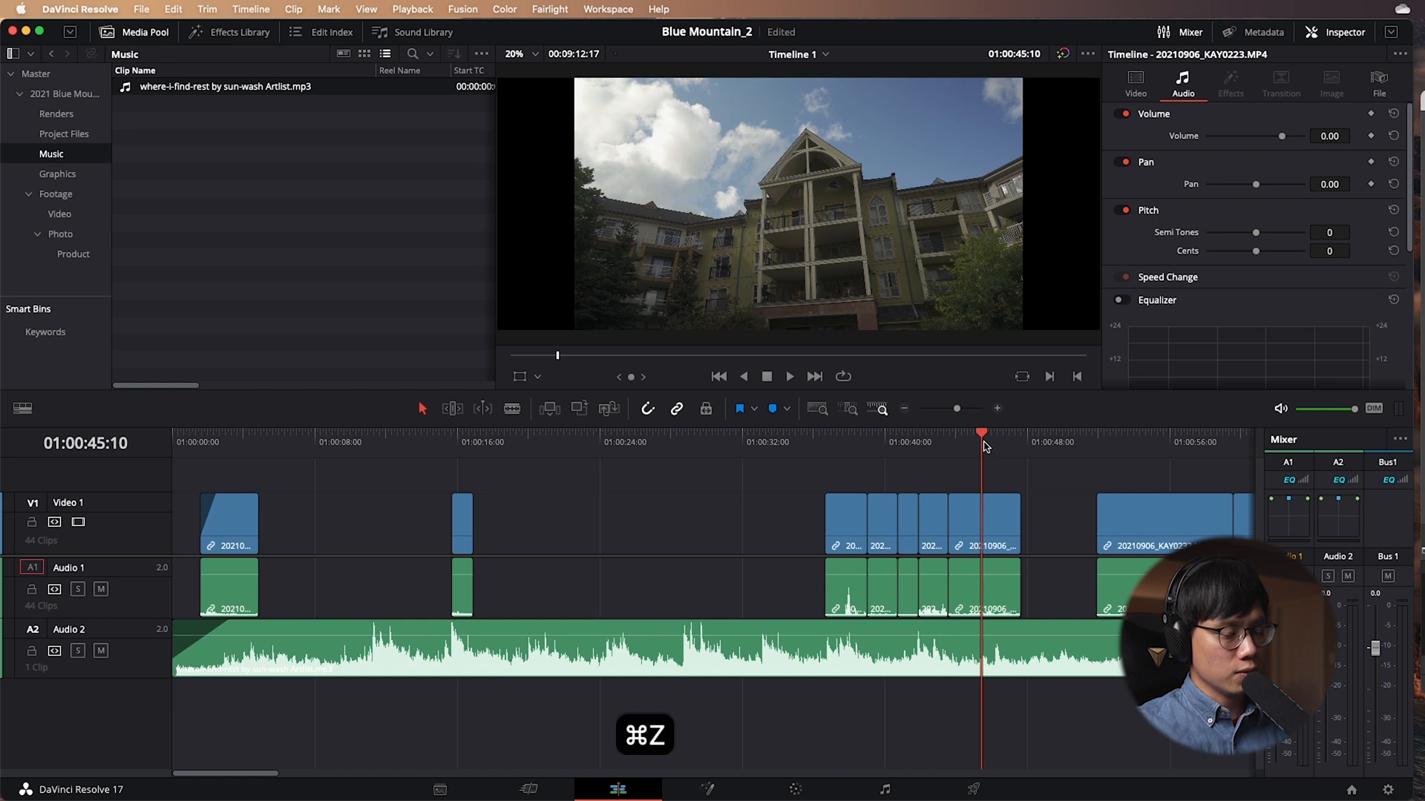
# Cut 20210906_KAY0223.MP4 with the blade at 01:00:45:10, undo it, and repeat and undo the split across all tracks.
pyautogui.press('b')
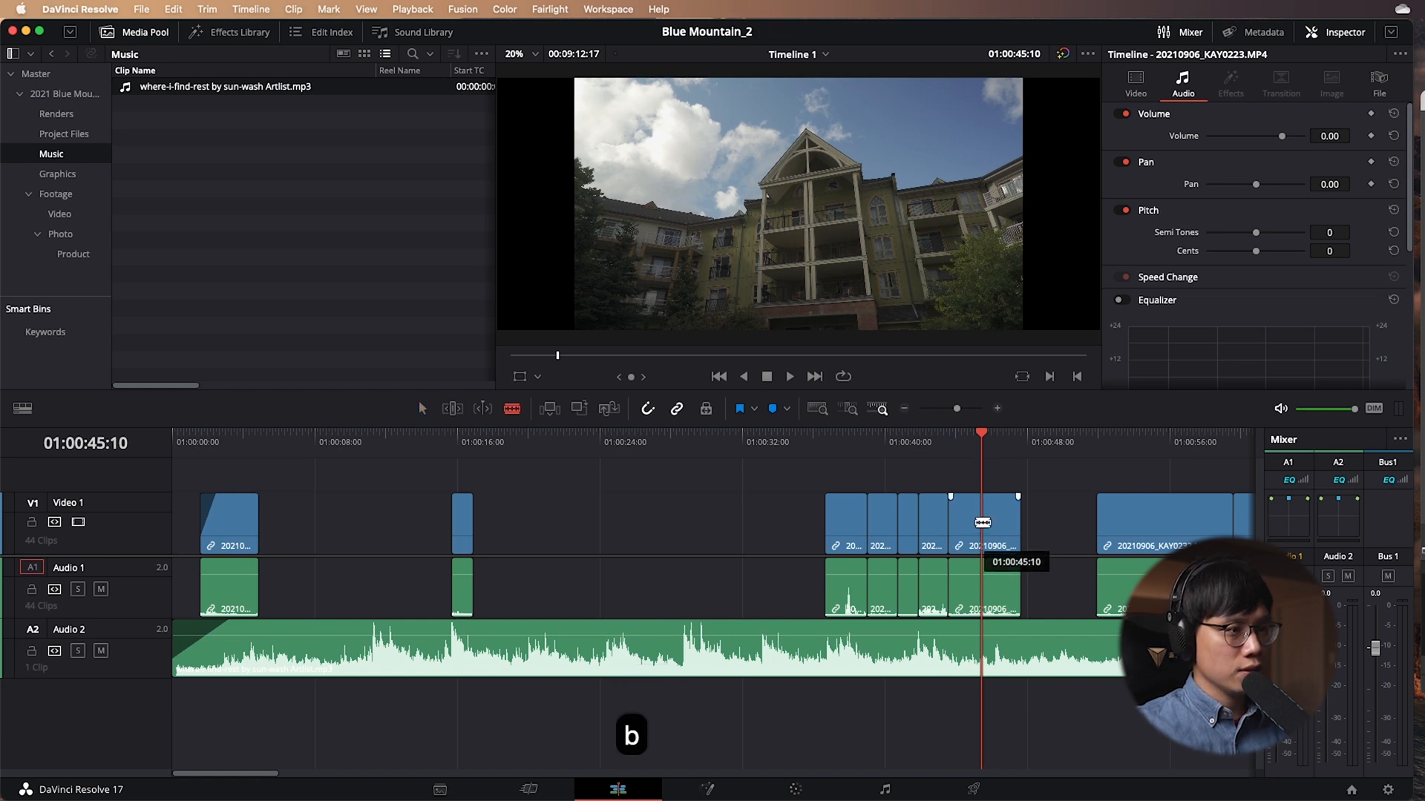
pyautogui.click(977, 524)
pyautogui.press('a')
pyautogui.press('super+z')
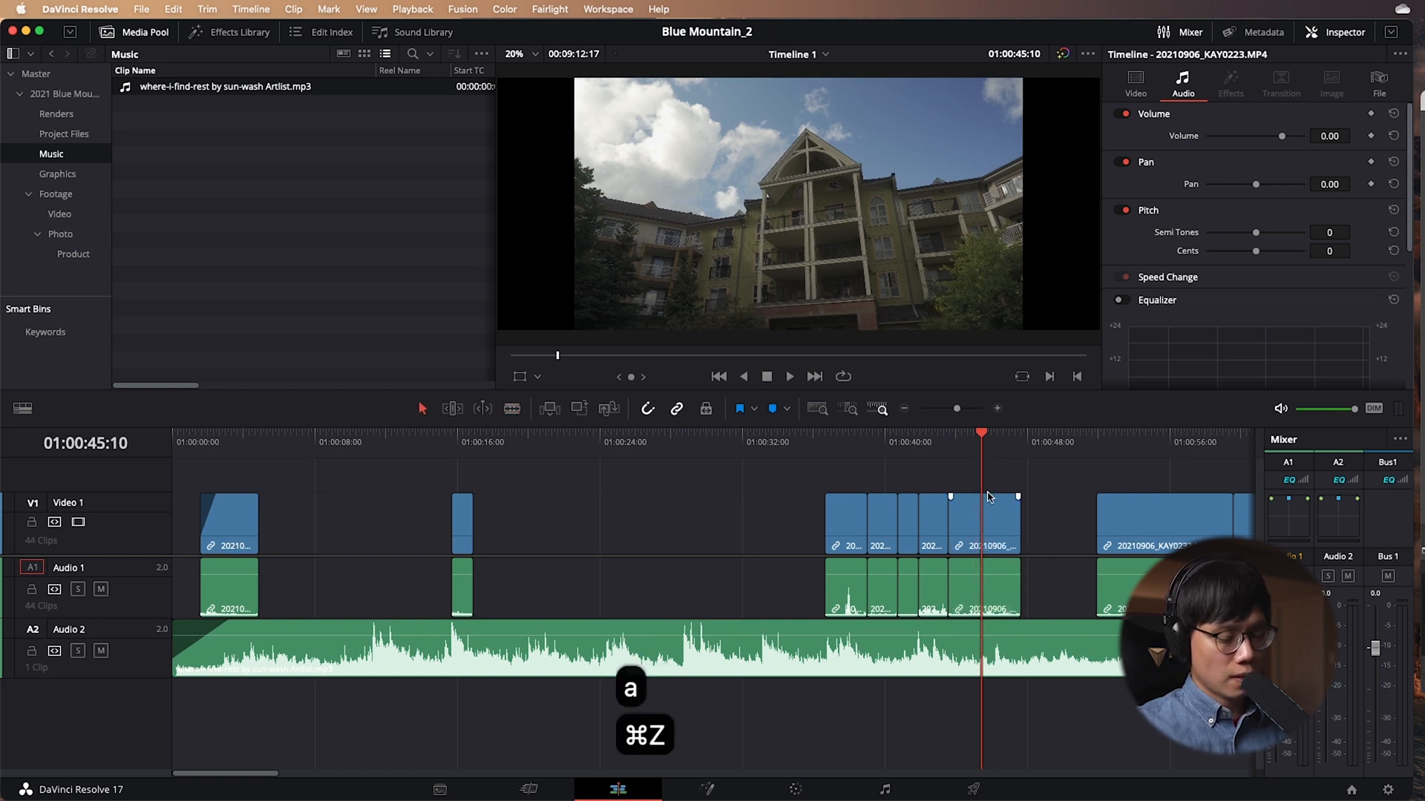
pyautogui.press('c')
pyautogui.click(1043, 445)
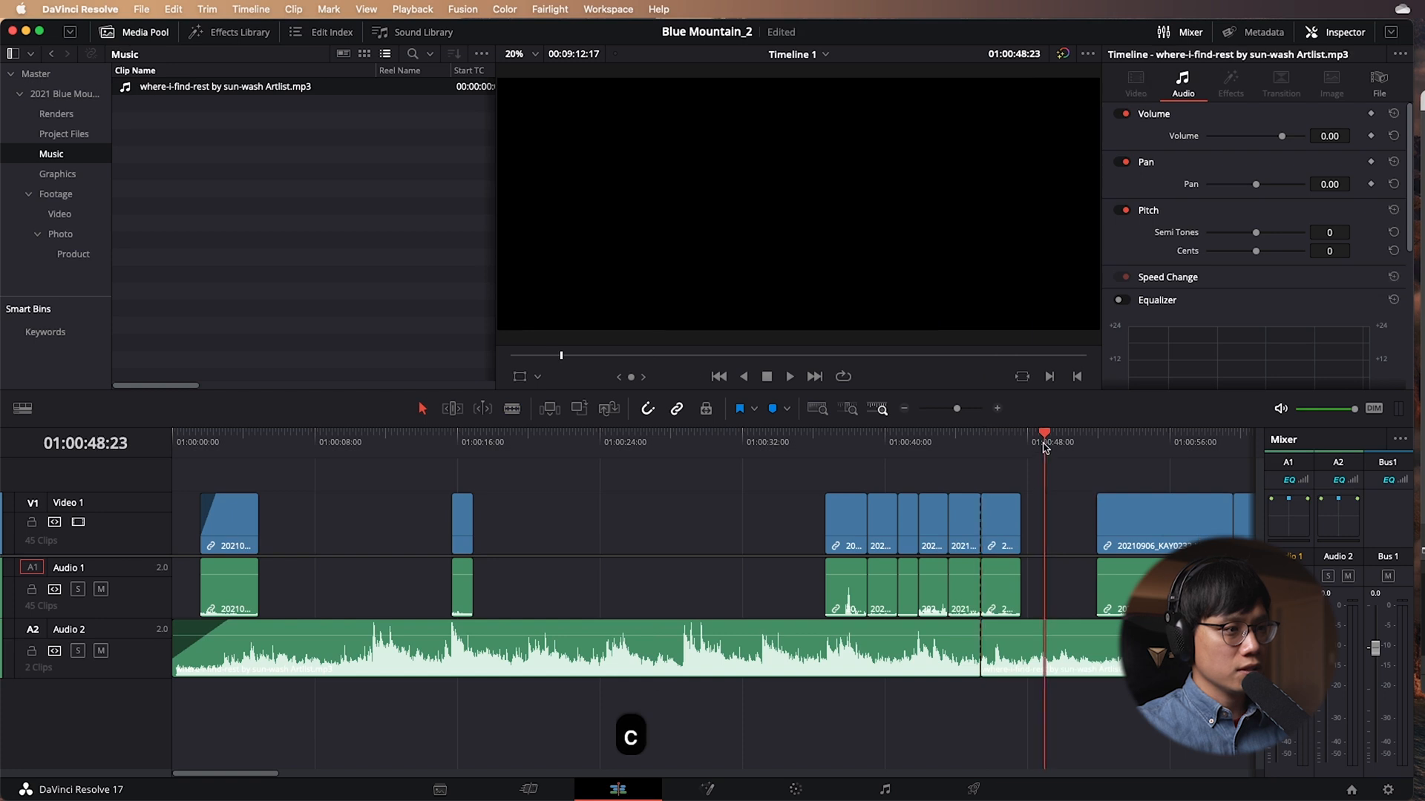
pyautogui.press('super+z')
# Move the short clip 20210906_KAY0231.MP4 earlier on the timeline to start at about 01:00:06:12 and play it.
pyautogui.click(977, 445)
pyautogui.moveTo(976, 447); pyautogui.dragTo(448, 471)
pyautogui.moveTo(465, 532); pyautogui.dragTo(300, 533)
pyautogui.click(292, 442)
pyautogui.press('super+equal')
pyautogui.press('super+equal')
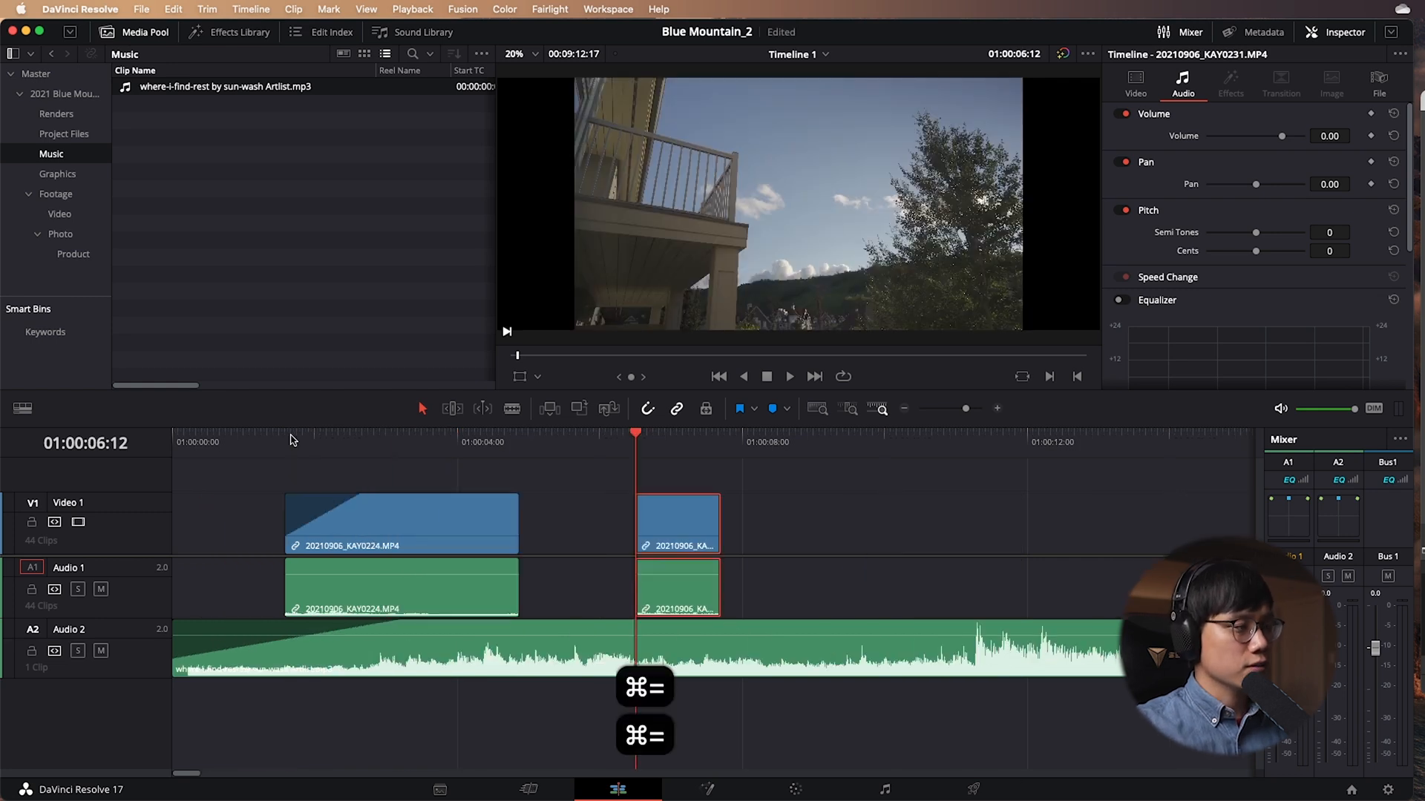
pyautogui.press('space')
pyautogui.press('space')
# Extend the start of 20210906_KAY0231.MP4, place it against the end of 20210906_KAY0224.MP4, and play the cut.
pyautogui.moveTo(638, 526); pyautogui.dragTo(539, 536)
pyautogui.click(499, 443)
pyautogui.press('space')
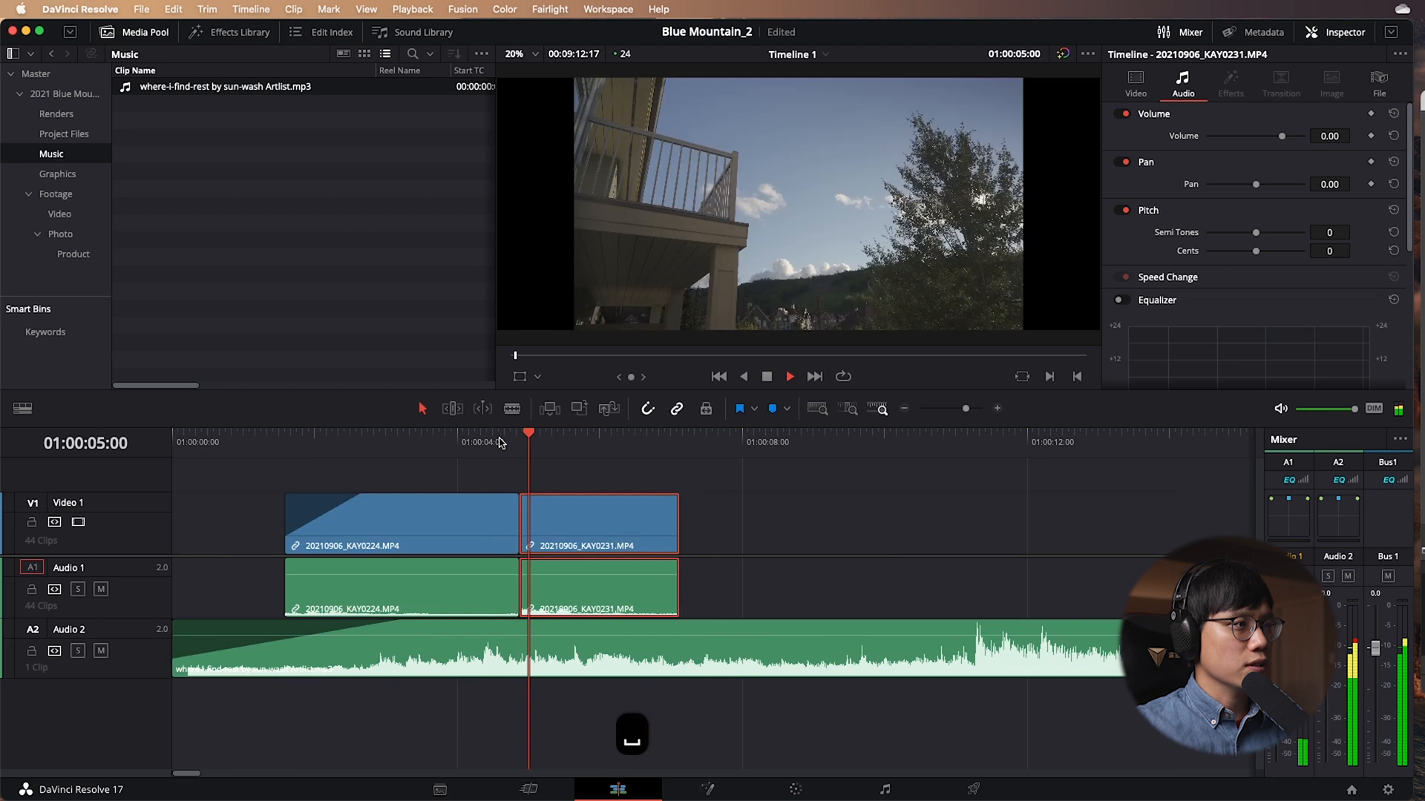
pyautogui.press('space')
# Raise the audio volume of 20210906_KAY0231.MP4 to 15.00 and play it back.
pyautogui.moveTo(588, 573); pyautogui.dragTo(588, 562)
pyautogui.click(518, 441)
pyautogui.press('space')
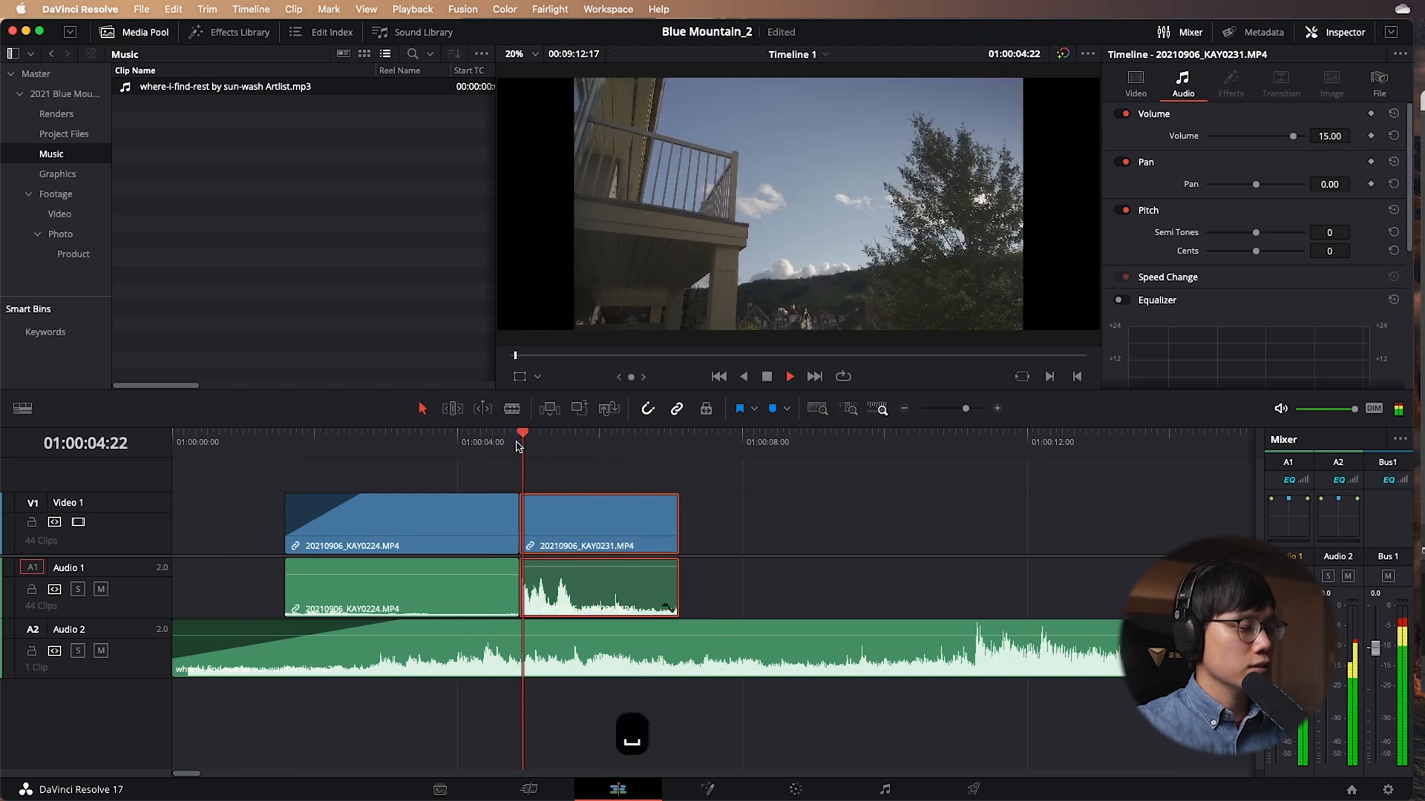
pyautogui.press('space')
# Shift 20210906_KAY0231.MP4 and extend its start twice so it still meets 20210906_KAY0224.MP4, playing back the cut between adjustments.
pyautogui.moveTo(571, 530); pyautogui.dragTo(522, 527)
pyautogui.click(481, 443)
pyautogui.press('space')
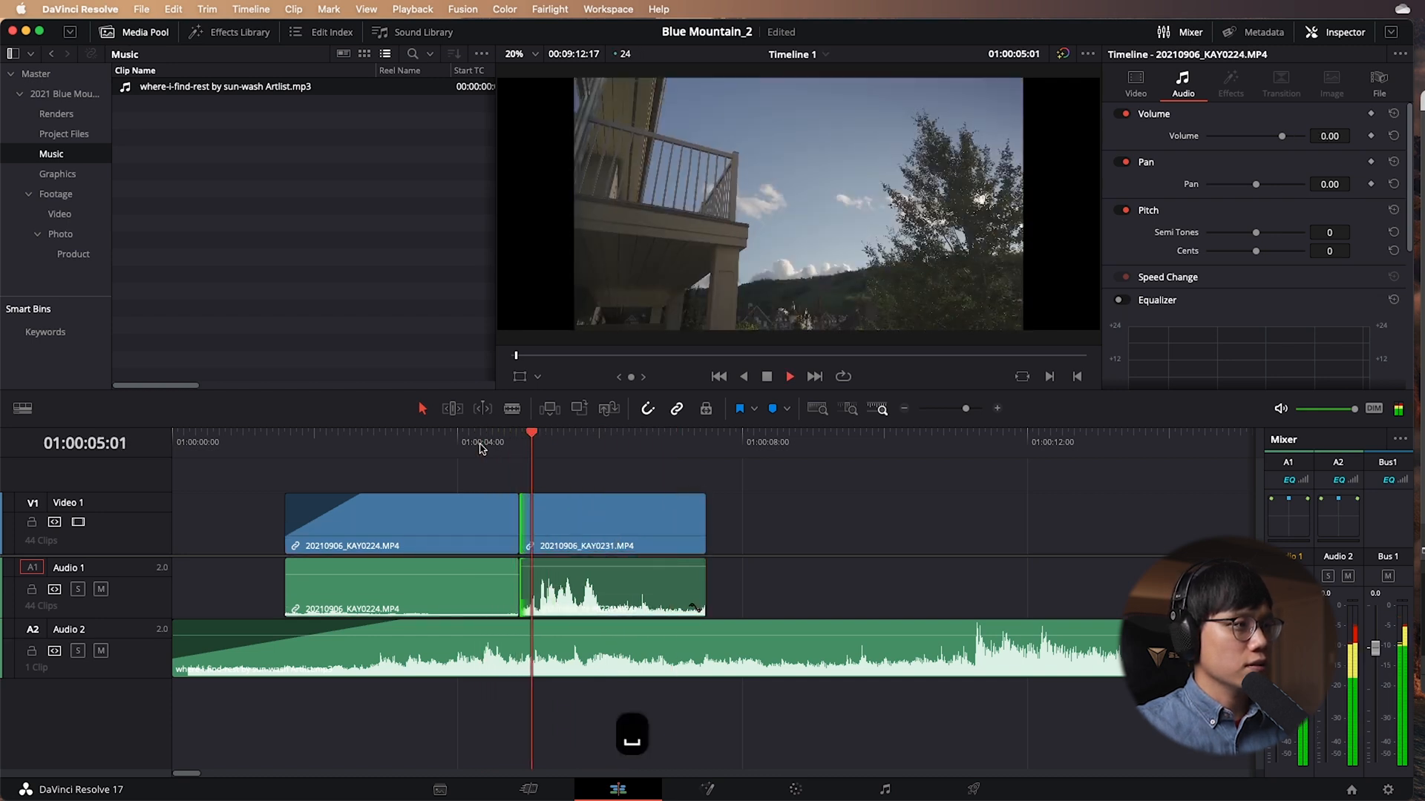
pyautogui.press('space')
pyautogui.moveTo(536, 528)
pyautogui.mouseDown()
pyautogui.moveTo(558, 527)
pyautogui.moveTo(519, 527)
pyautogui.mouseUp()
pyautogui.click(478, 434)
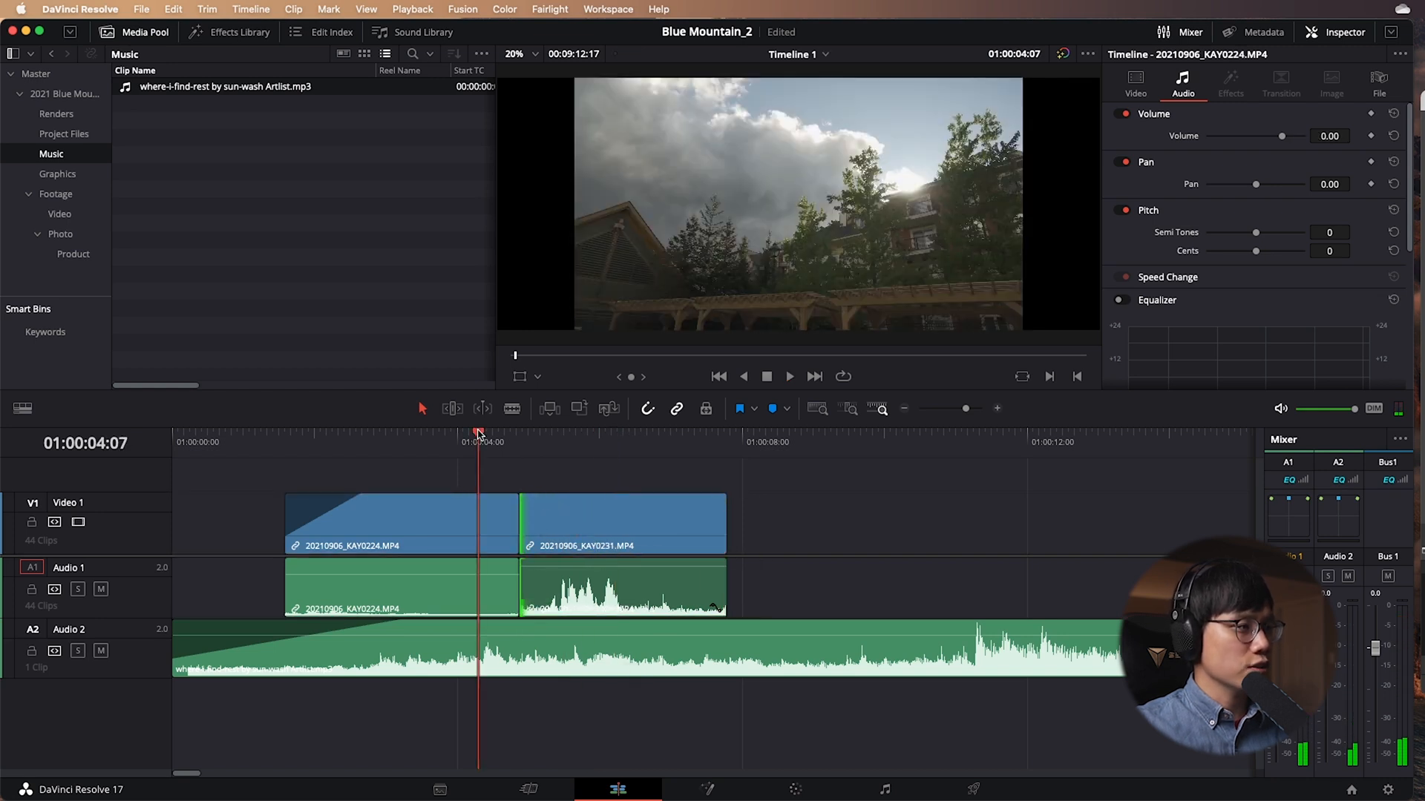
# Move the background music clip from Audio 2 onto a new Audio 3 track and undo the move.
pyautogui.moveTo(407, 626); pyautogui.dragTo(408, 689)
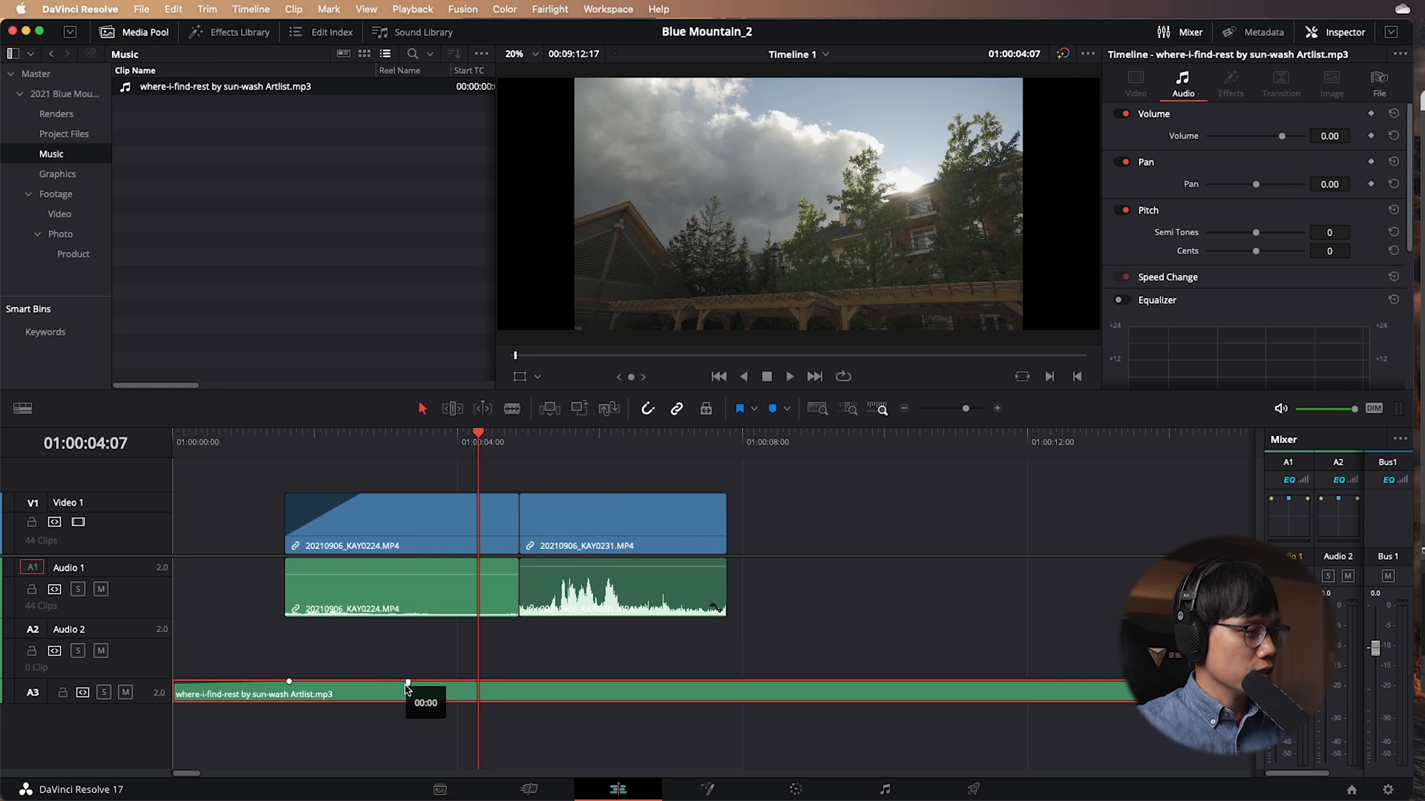
pyautogui.moveTo(158, 703); pyautogui.dragTo(159, 737)
pyautogui.press('super+z')
pyautogui.press('super+z')
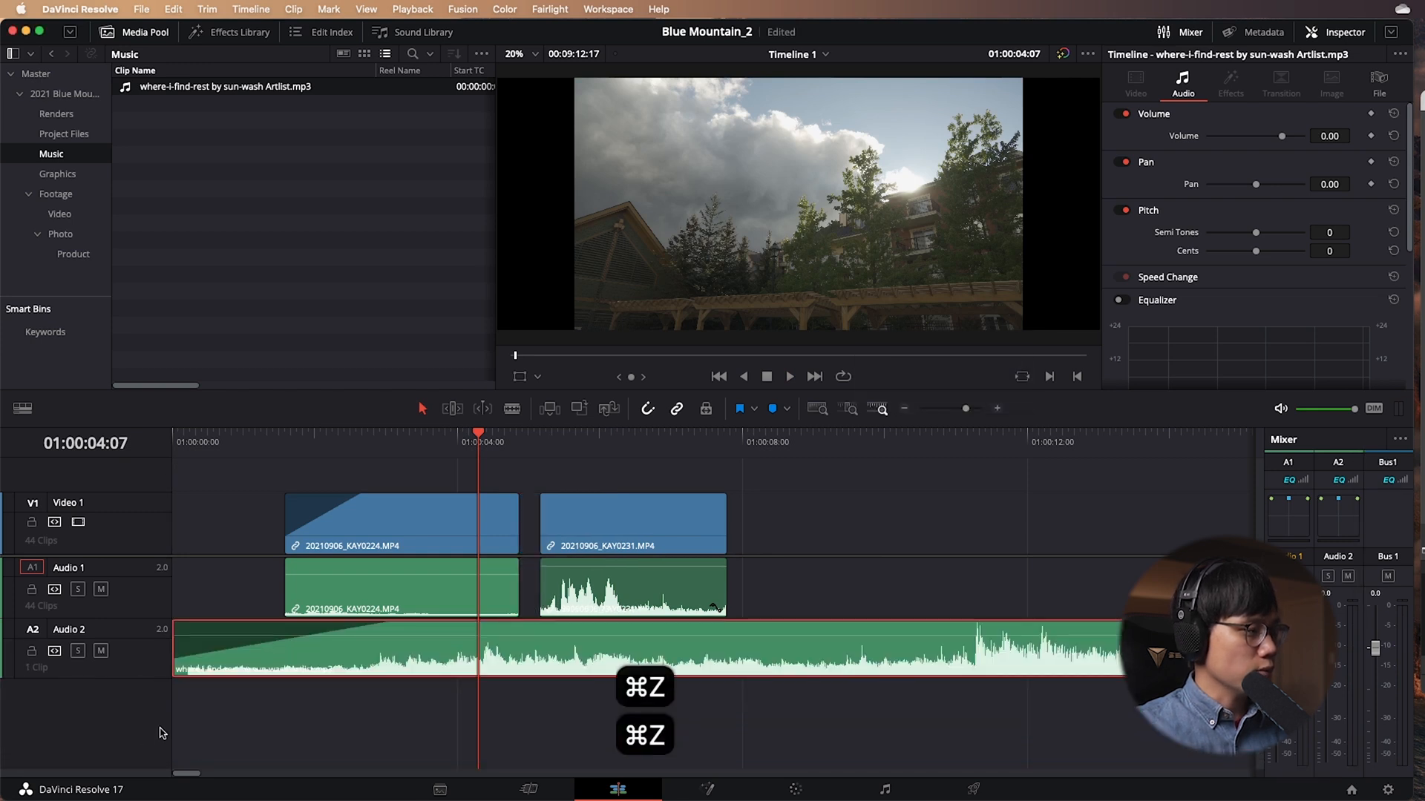
pyautogui.press('shift+super+z')
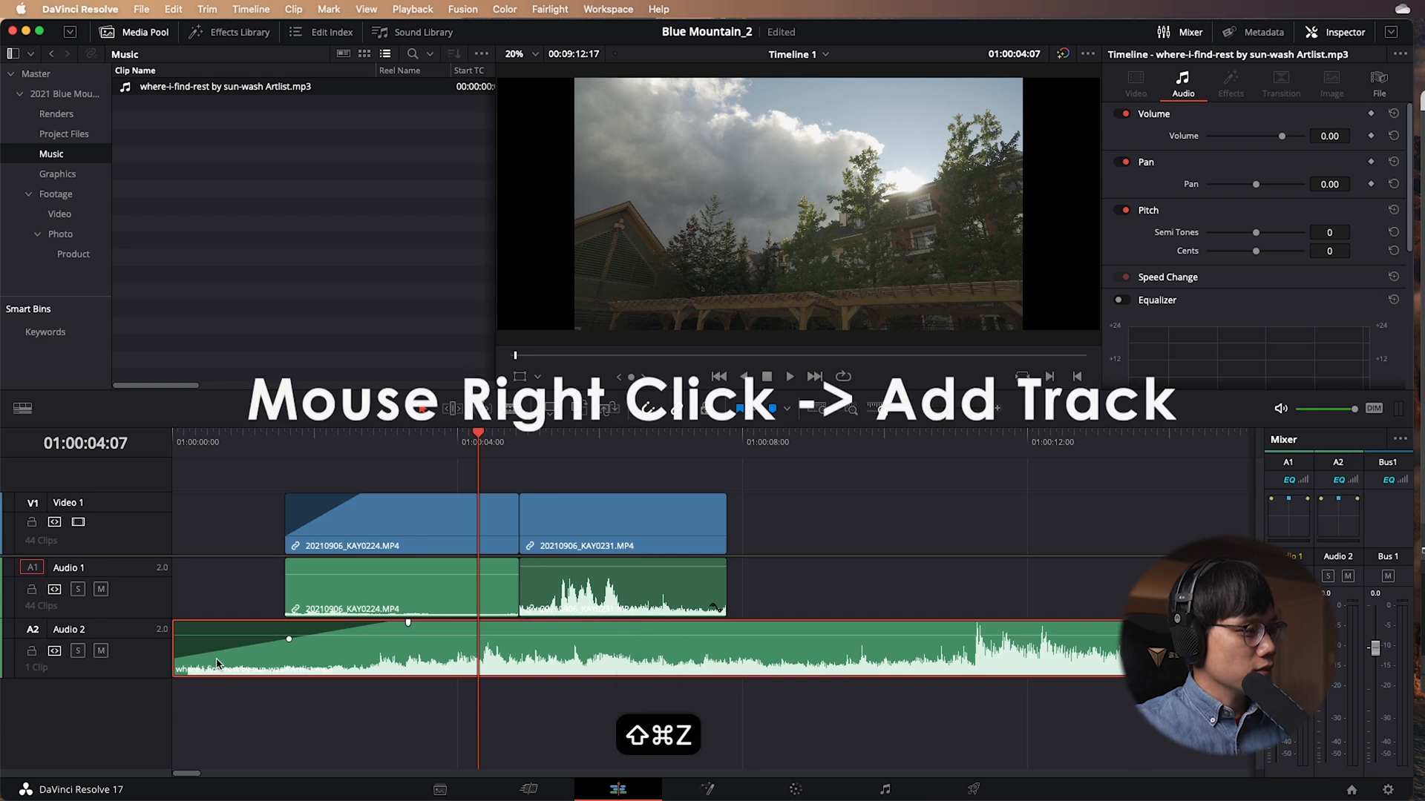
# Add an audio track and move where-i-find-rest by sun-wash Artlist.mp3 from Audio 2 down to Audio 3.
pyautogui.rightClick(118, 705)
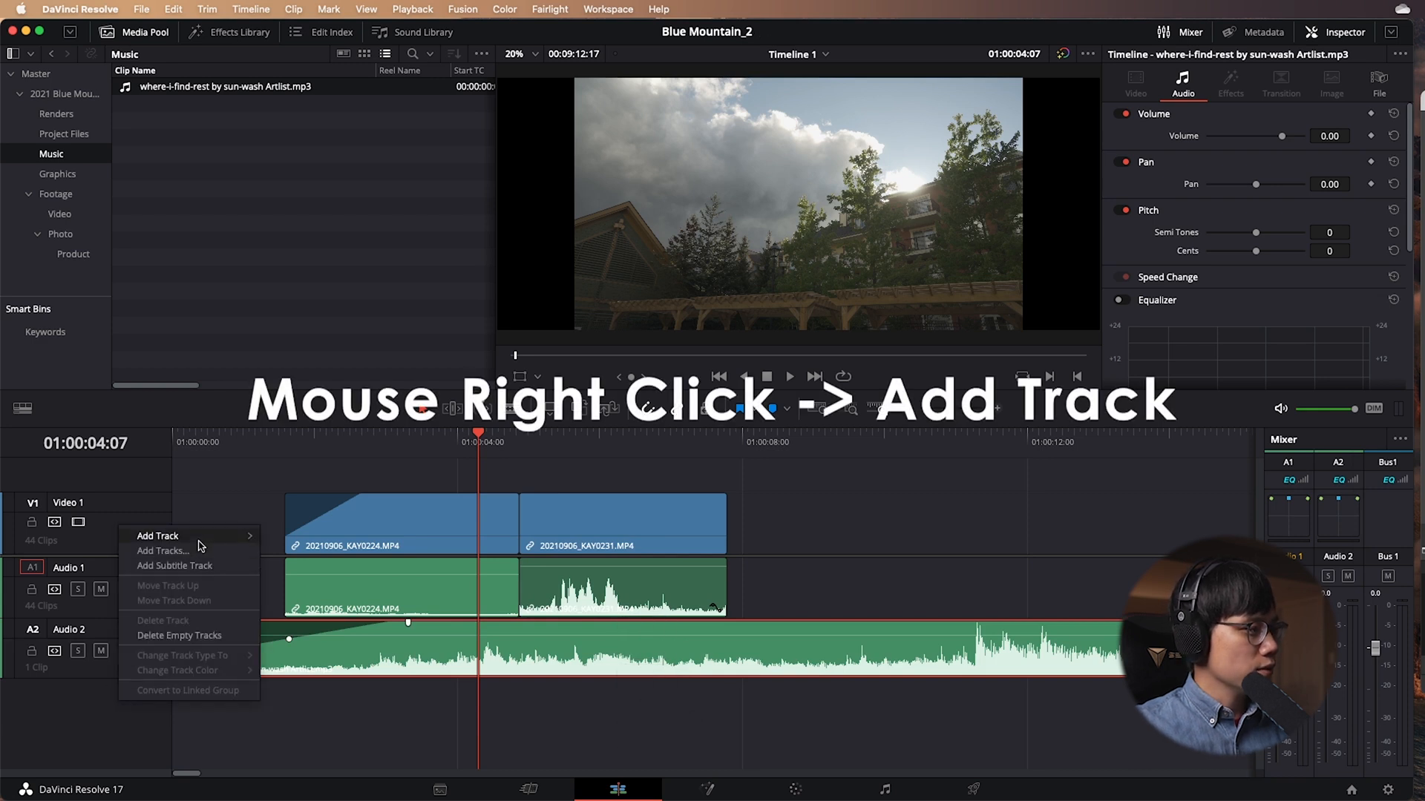
pyautogui.moveTo(205, 535)
pyautogui.click(130, 722)
pyautogui.moveTo(343, 676); pyautogui.dragTo(153, 742)
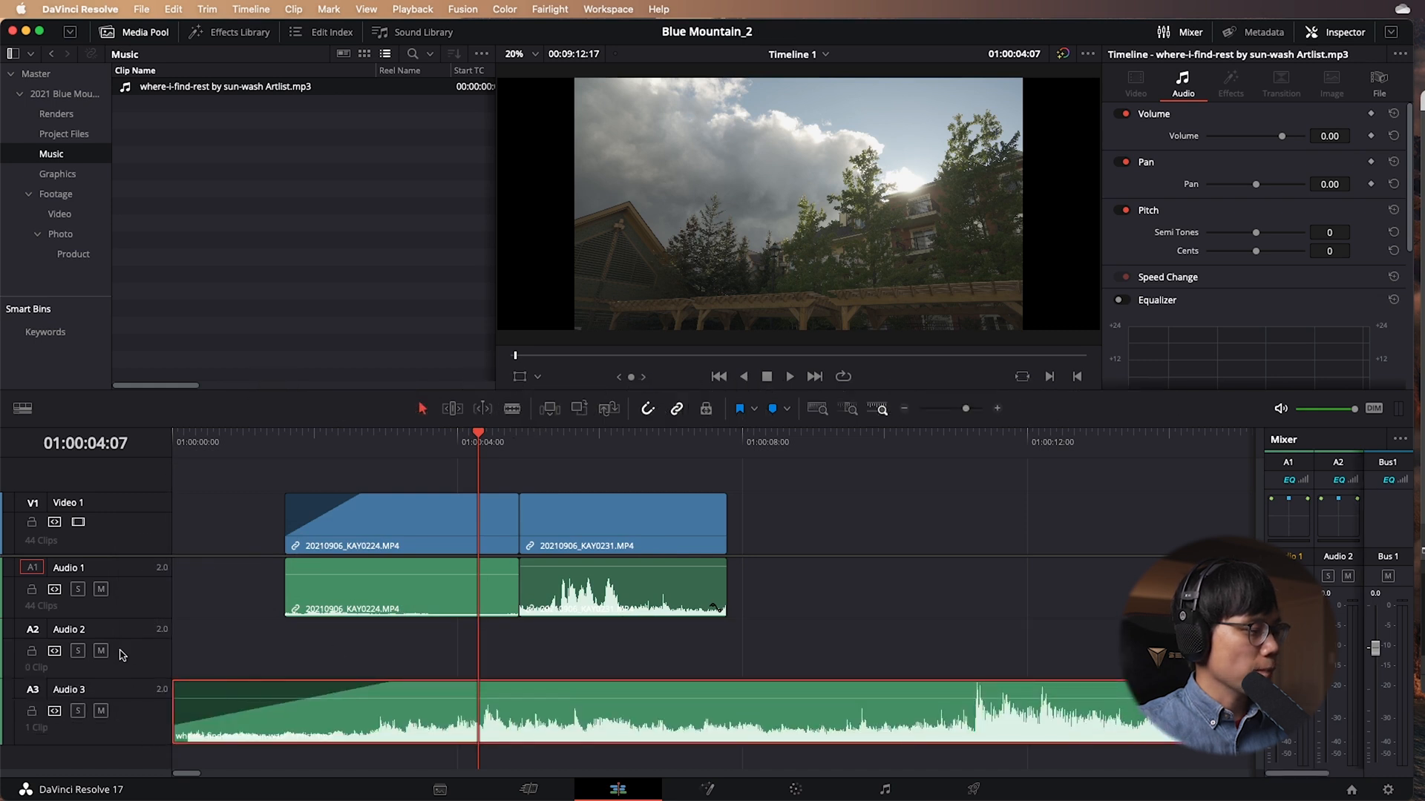
# Play back the cut from 01:00:04:07 to hear the clip's ambient sound together with the music.
pyautogui.moveTo(423, 709)
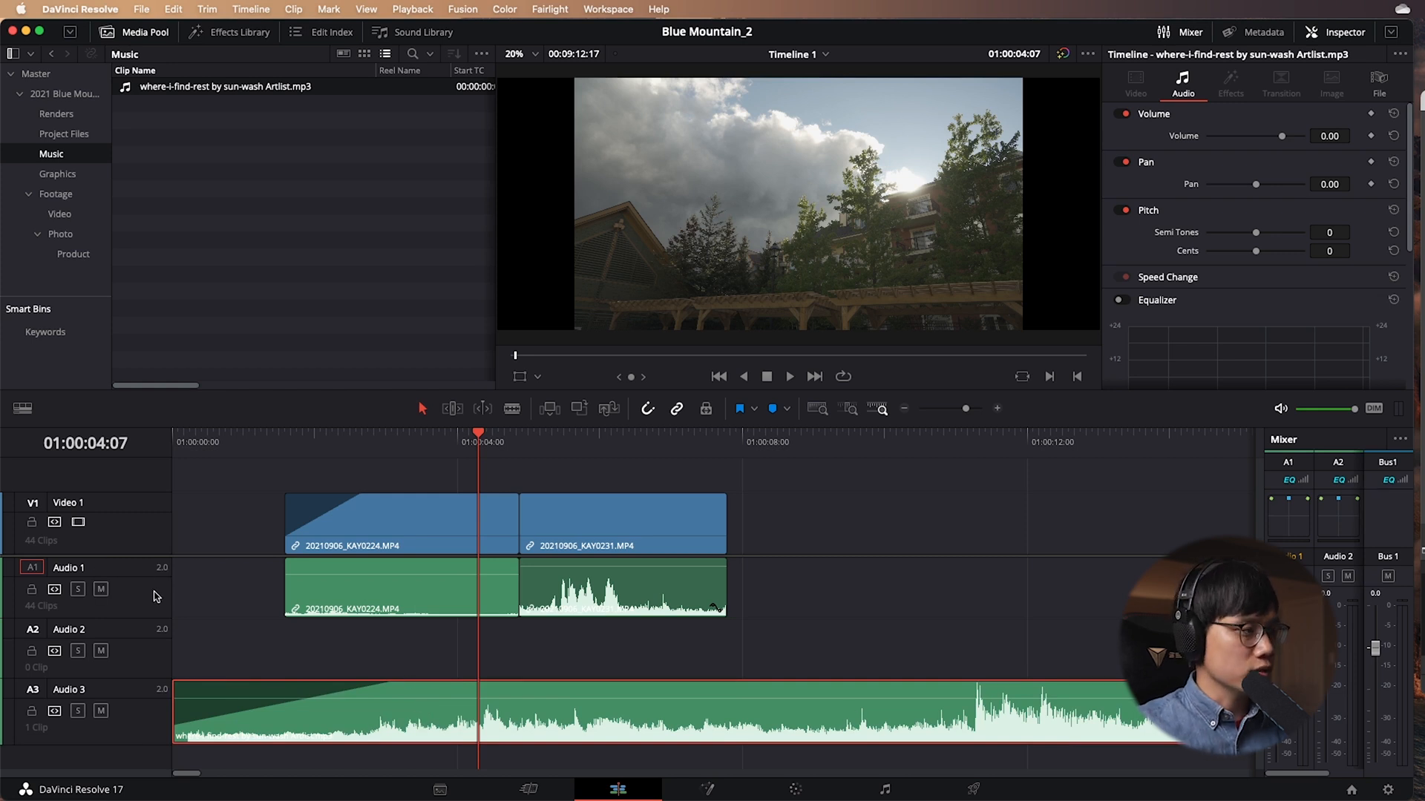
pyautogui.press('space')
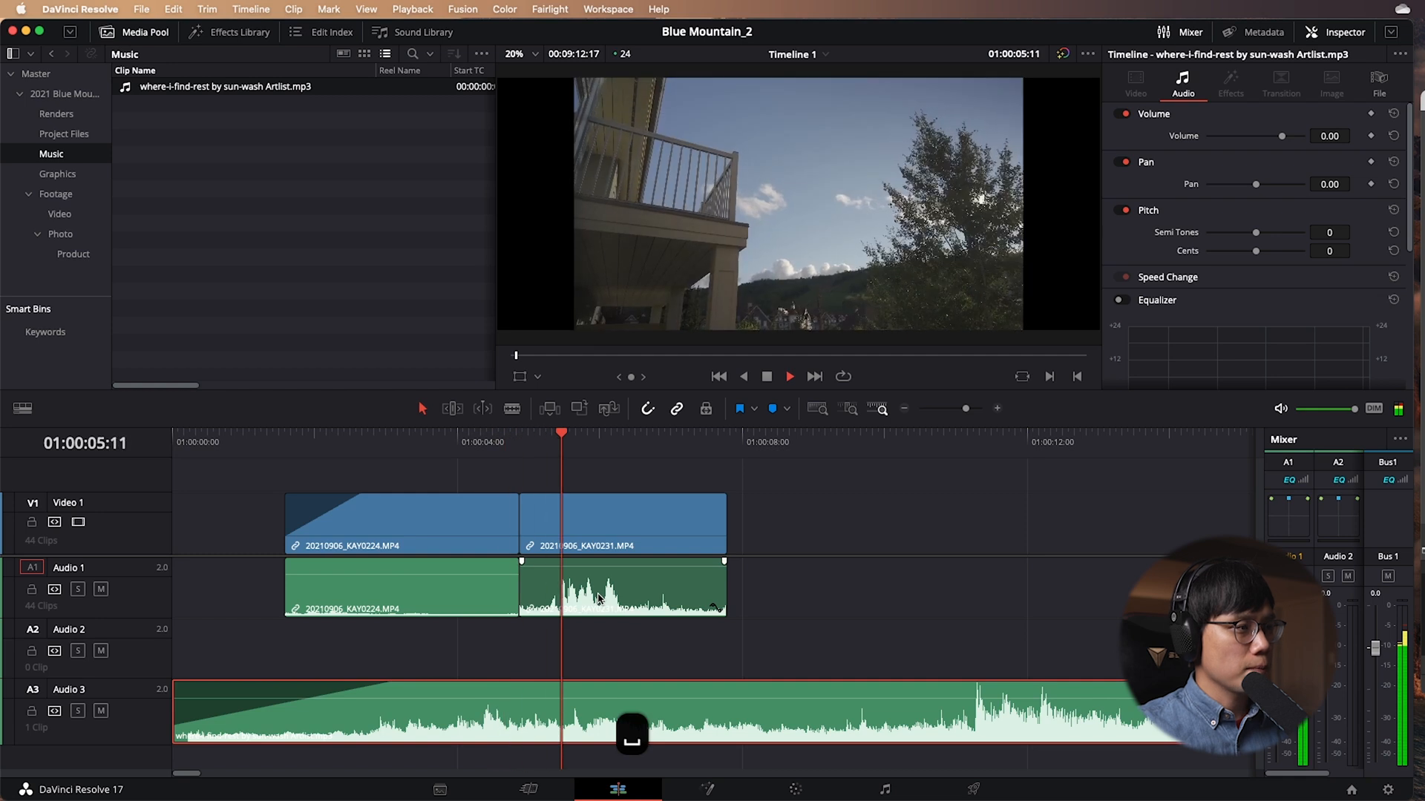
pyautogui.press('space')
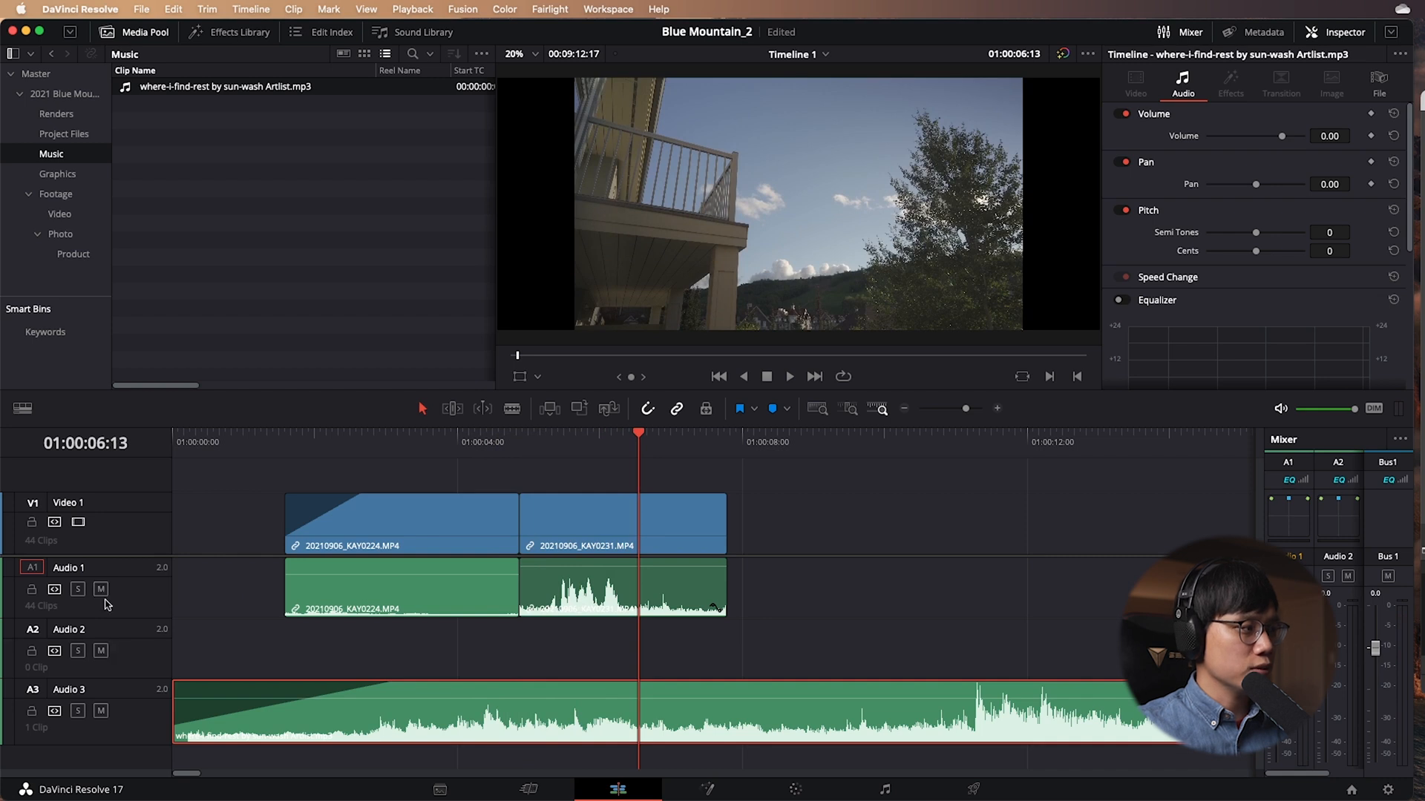
# Check the audio of the 20210906_KAY0232.MP4 clip on the timeline and mute the Audio 1 track.
pyautogui.press('super+minus')
pyautogui.press('super+minus')
pyautogui.press('super+minus')
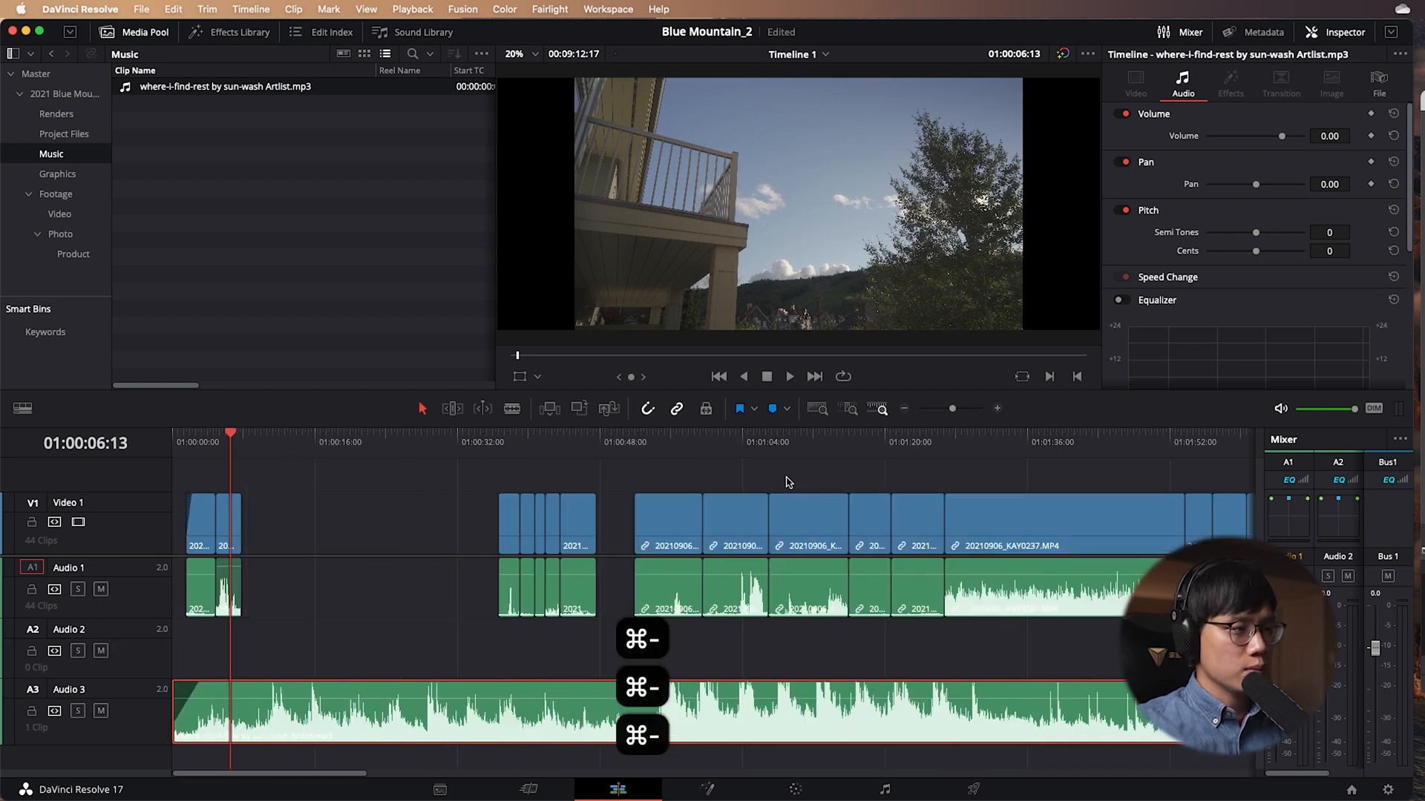
pyautogui.click(650, 475)
pyautogui.click(662, 599)
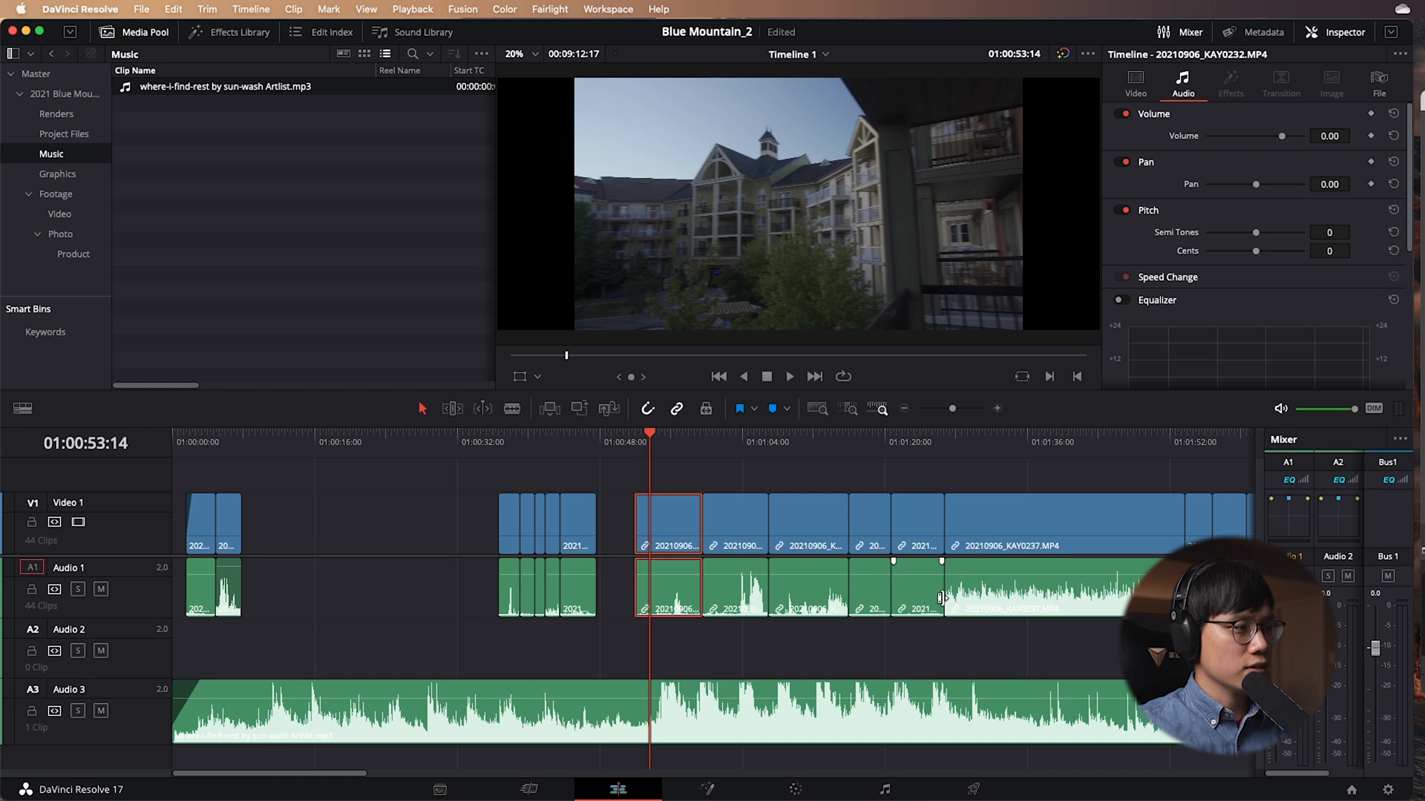
pyautogui.click(101, 589)
# Move 20210906_KAY0231.MP4 up to Video 2 with its sound on Audio 2, and play from 01:00:04:21.
pyautogui.click(216, 451)
pyautogui.moveTo(219, 527); pyautogui.dragTo(227, 474)
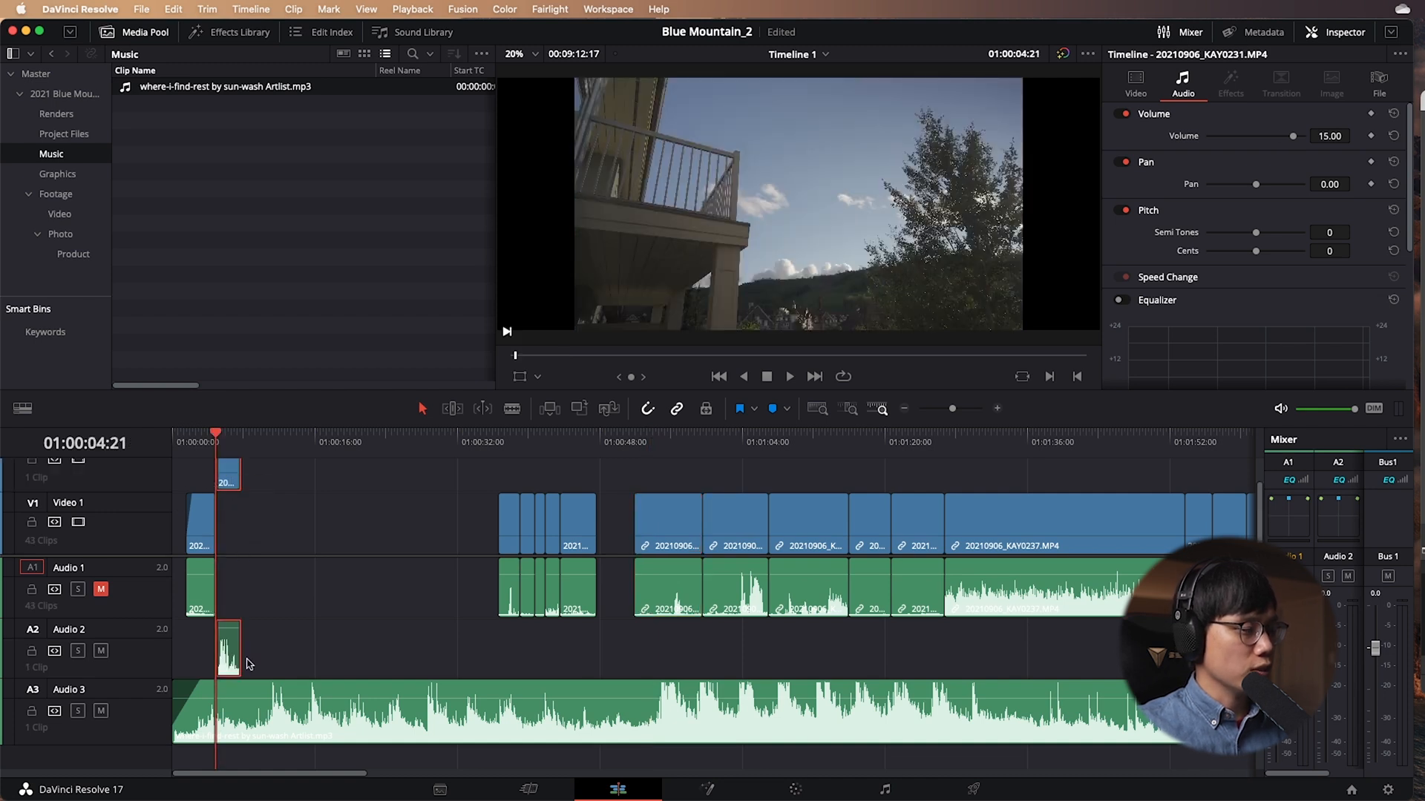
pyautogui.press('space')
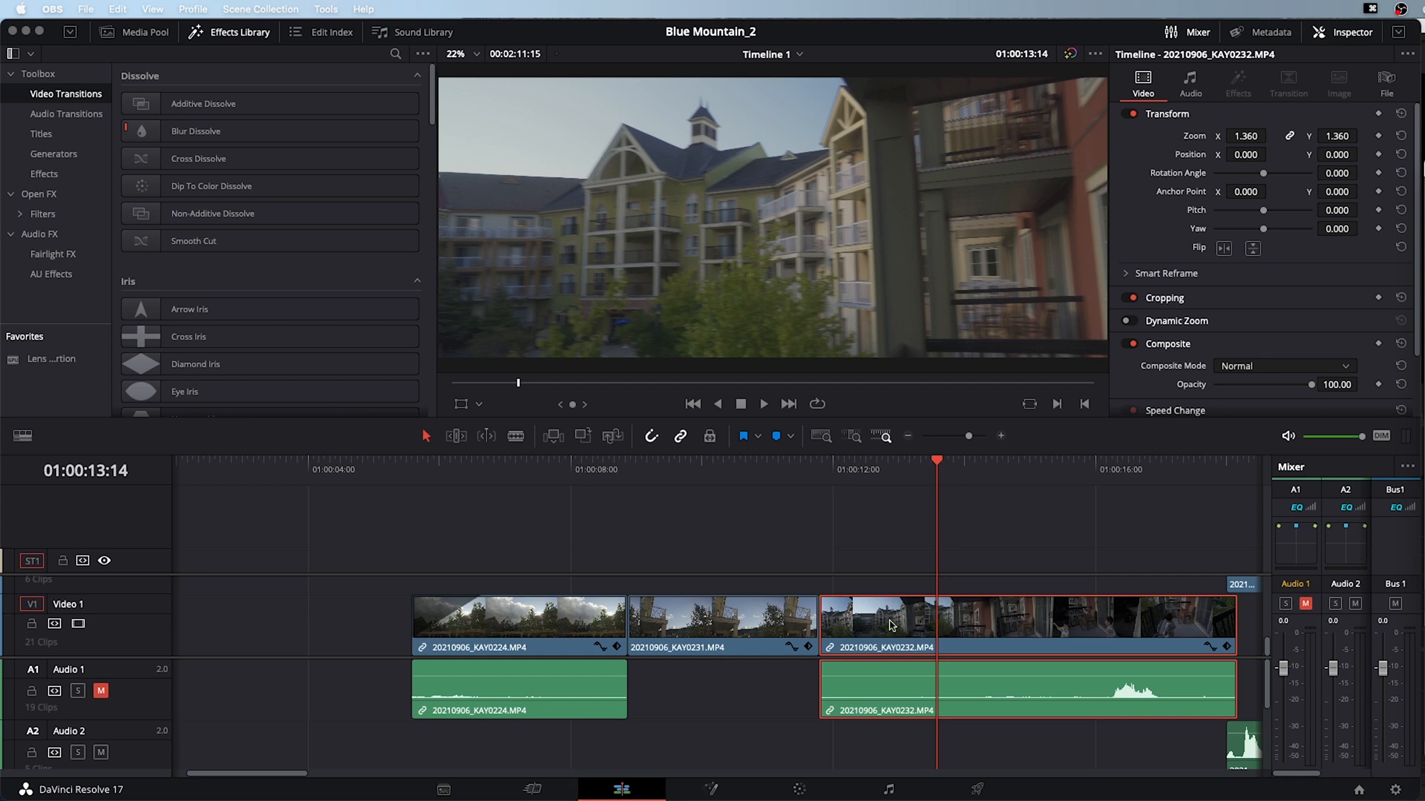
# Unlink the video and audio of 20210906_KAY0232.MP4 and select its audio part alone.
pyautogui.click(962, 634)
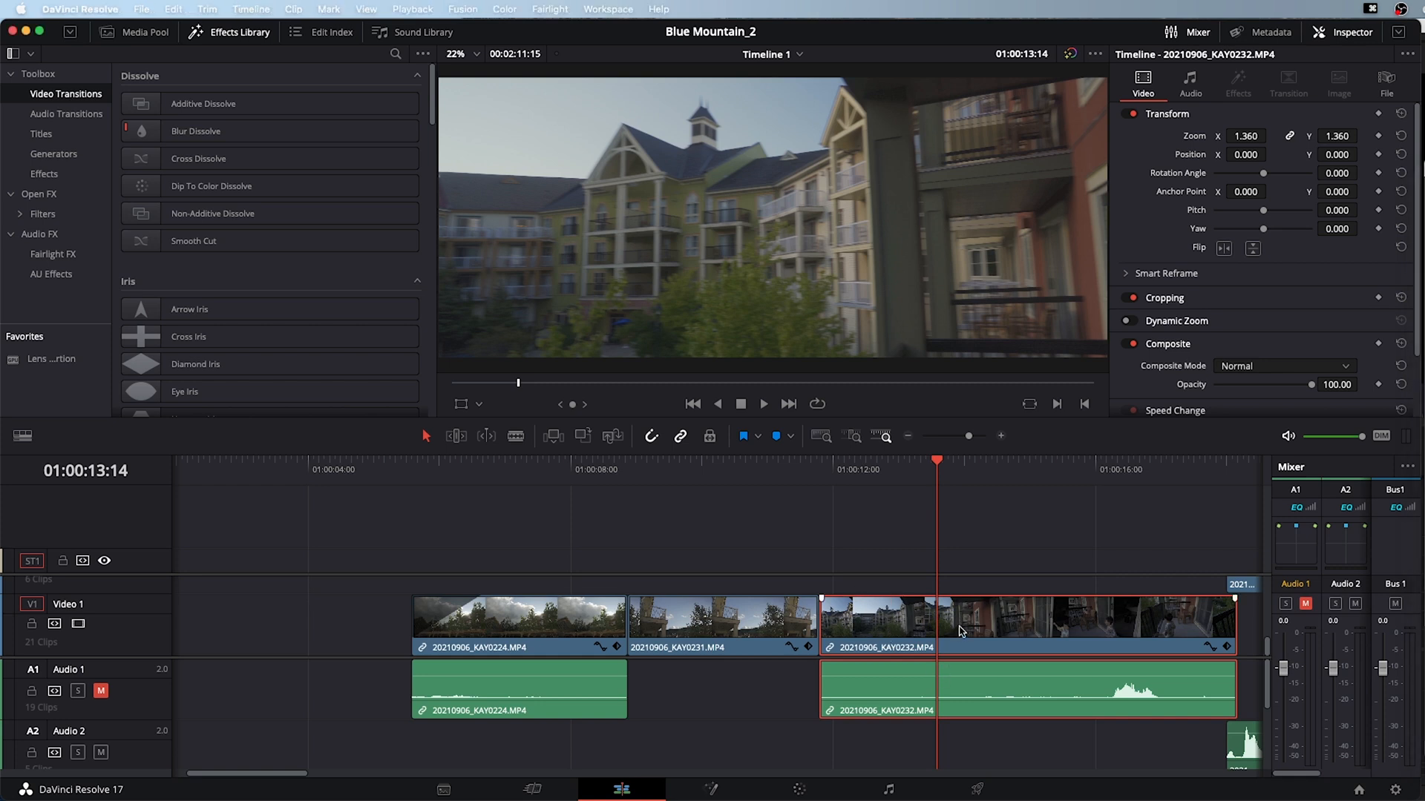
pyautogui.rightClick(962, 632)
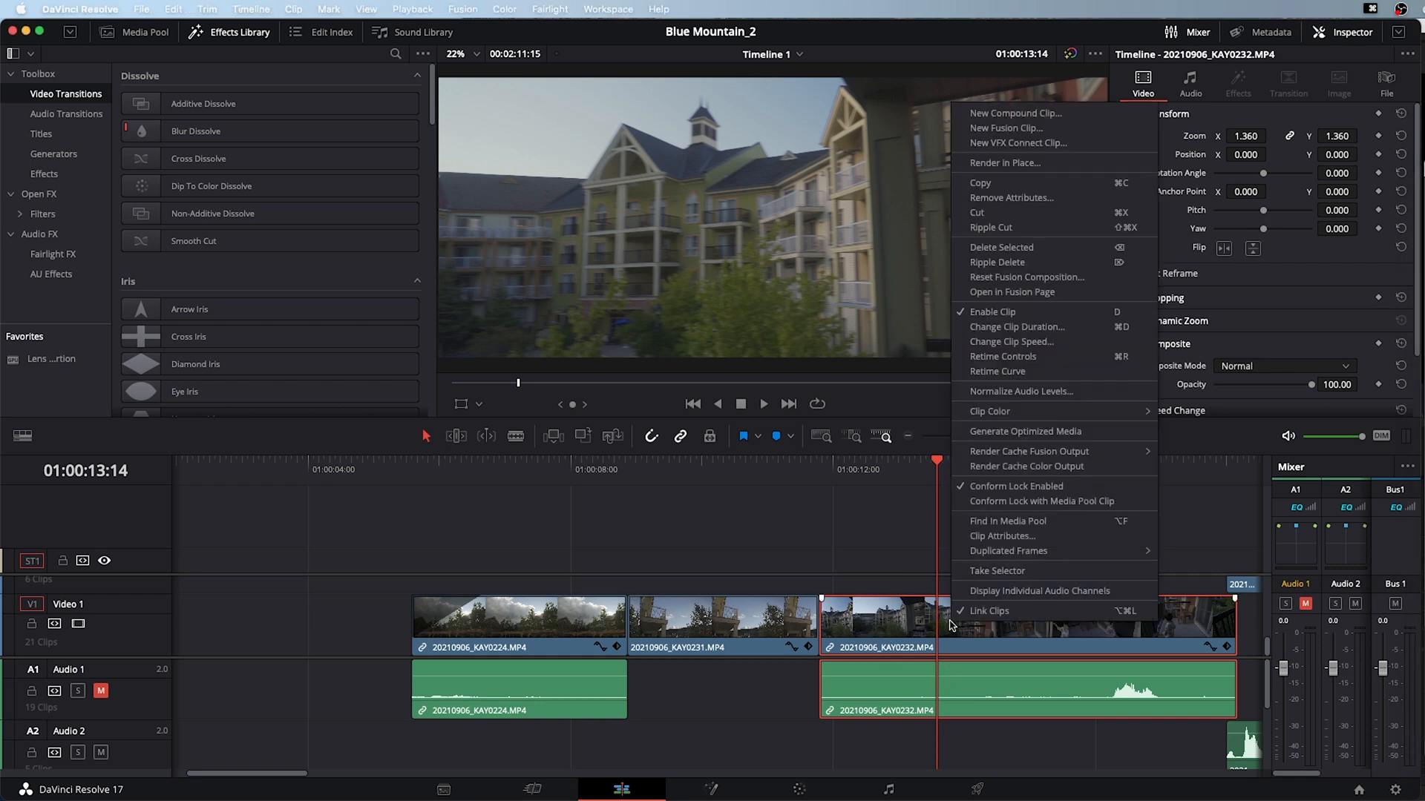
pyautogui.click(1036, 610)
pyautogui.click(1021, 572)
pyautogui.click(924, 656)
pyautogui.click(924, 684)
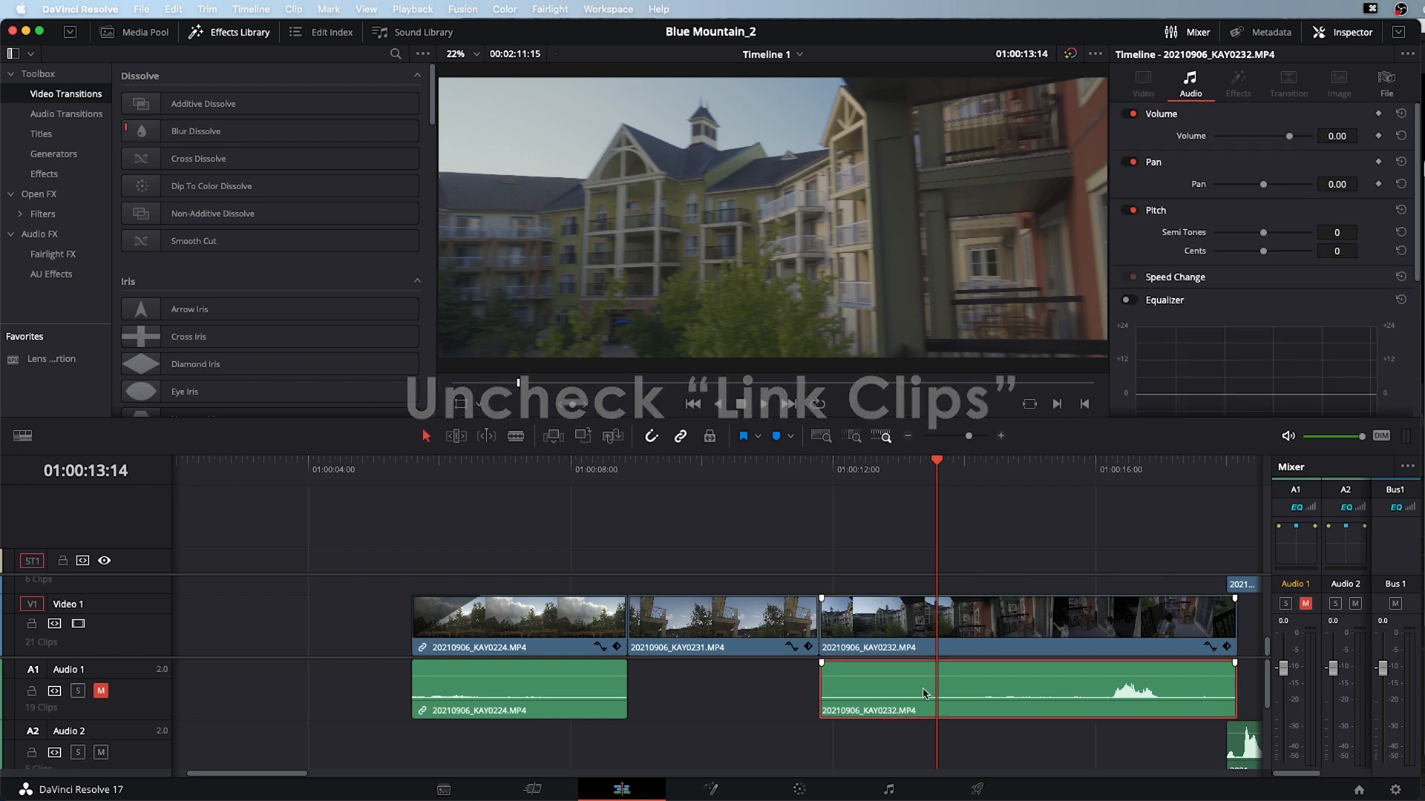
# Select both parts of 20210906_KAY0232.MP4, link its video and audio again, and unlink them once more.
pyautogui.keyDown('super'); pyautogui.click(973, 625); pyautogui.keyUp('super')
pyautogui.press('alt+super+l')
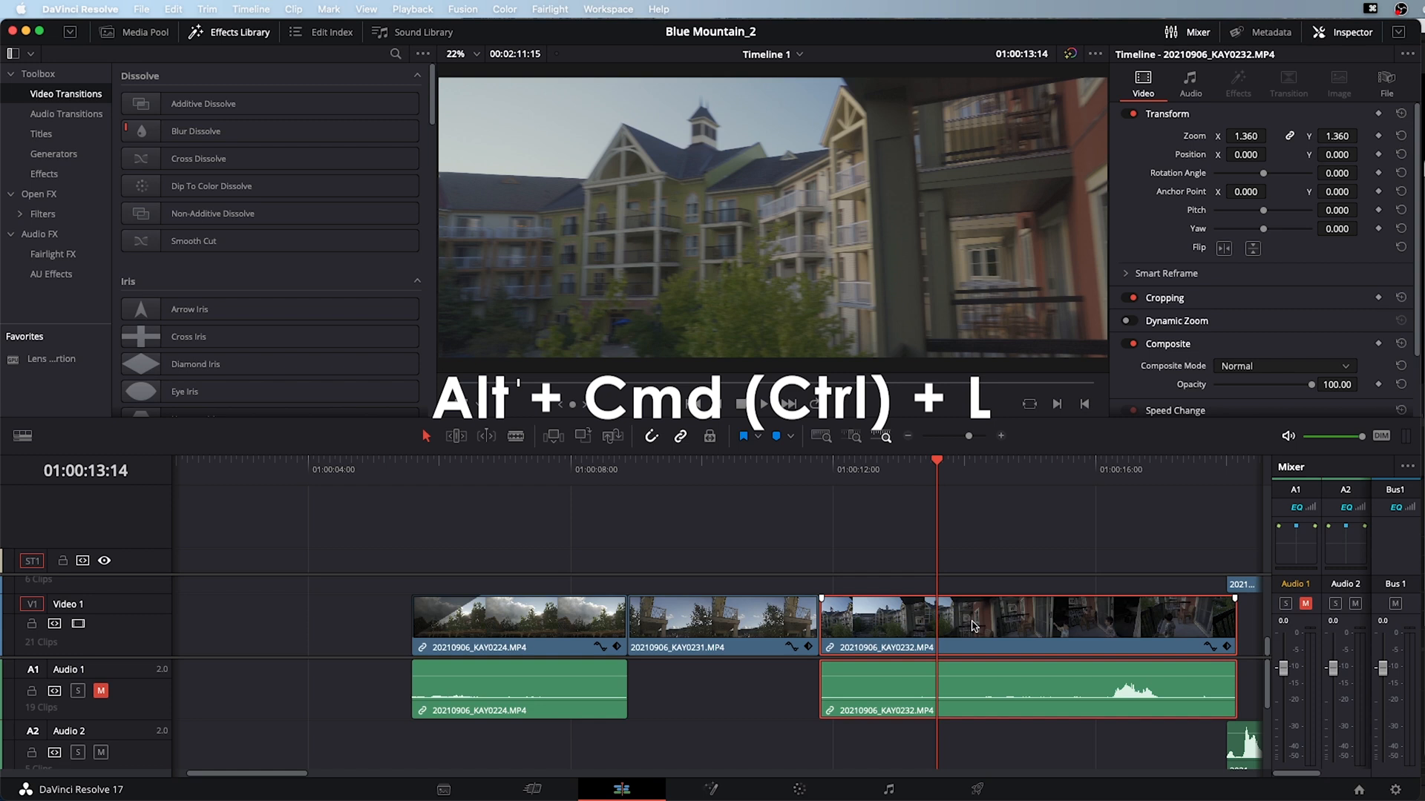
pyautogui.press('alt+super+l')
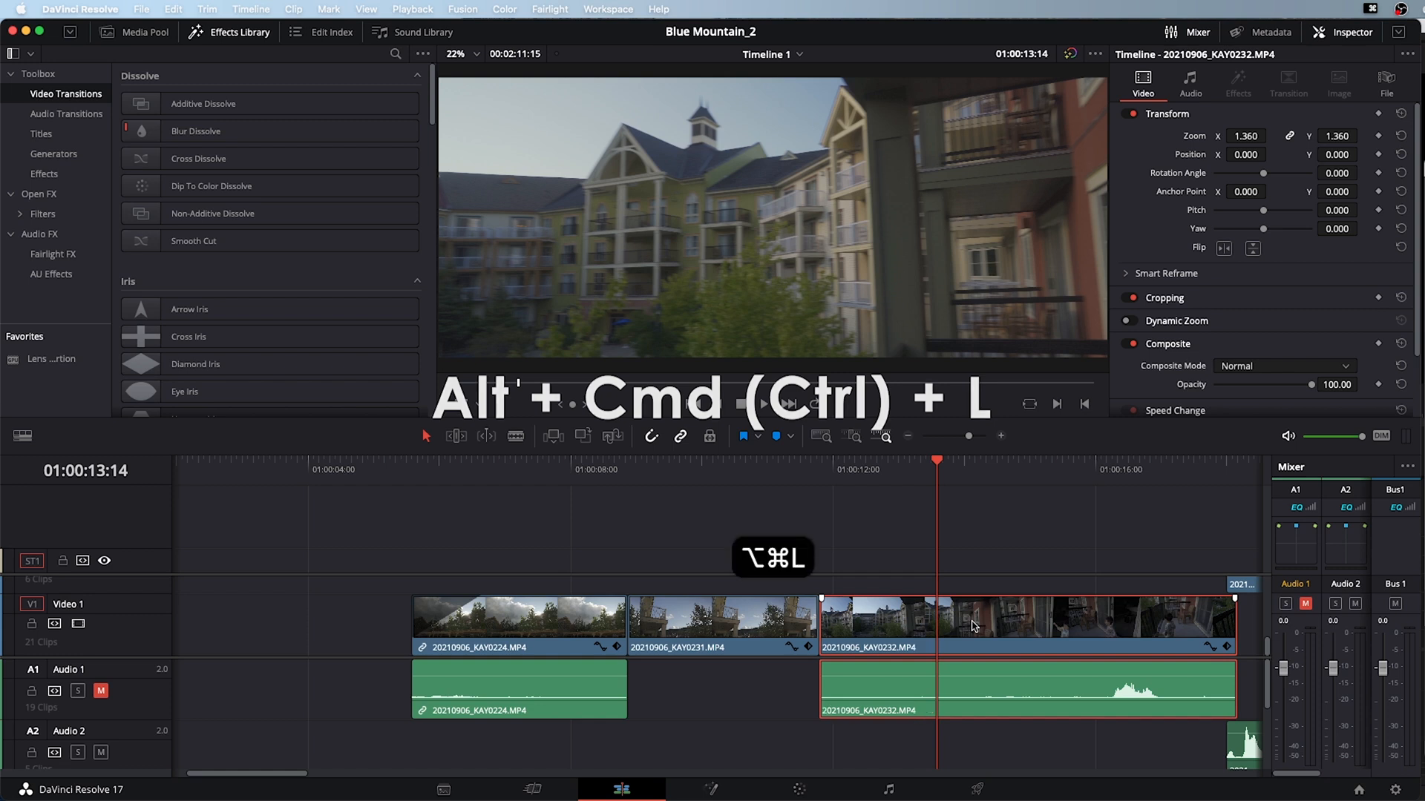
# Select the video and audio parts of 20210906_KAY0232.MP4 separately, and undo the last unlinking.
pyautogui.click(899, 607)
pyautogui.click(898, 693)
pyautogui.click(891, 627)
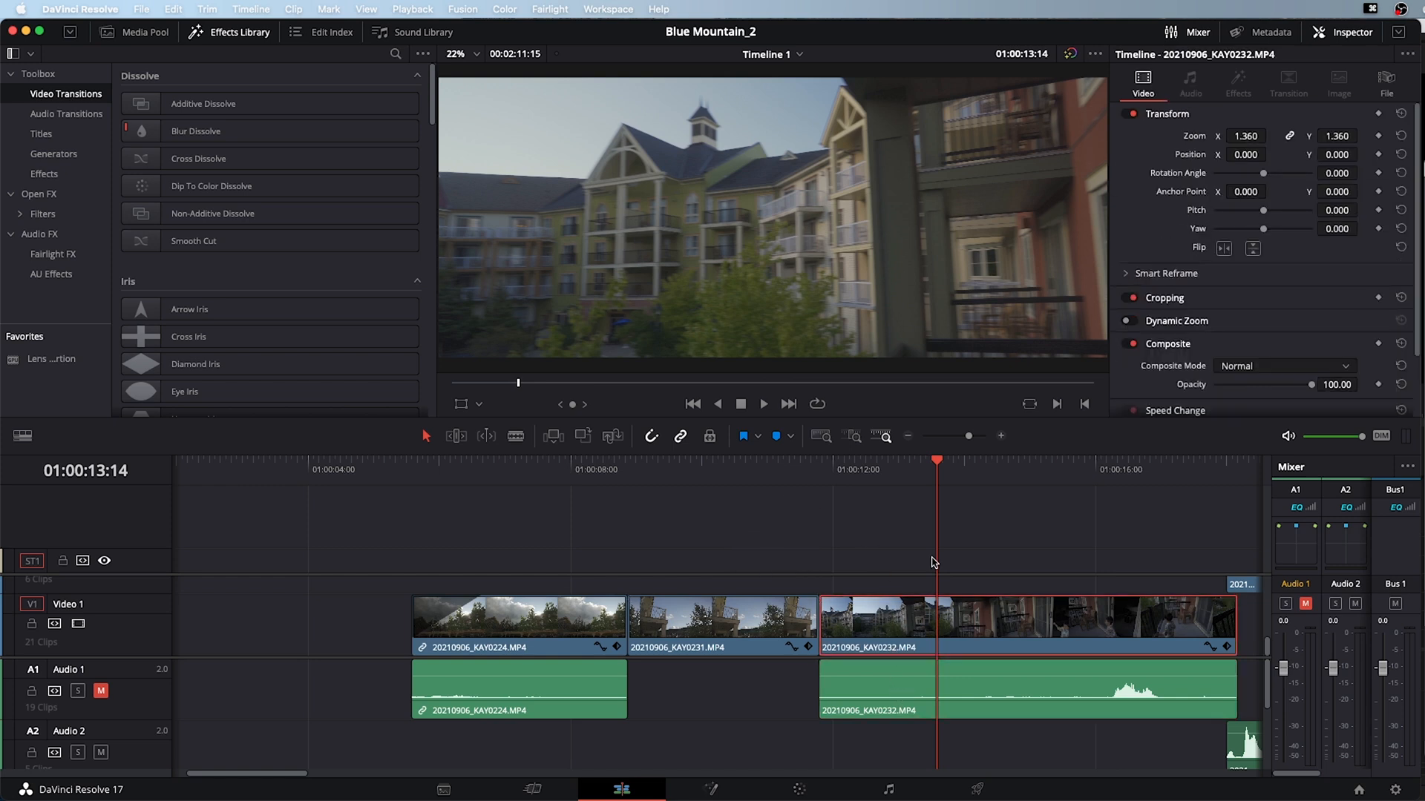
pyautogui.press('super+z')
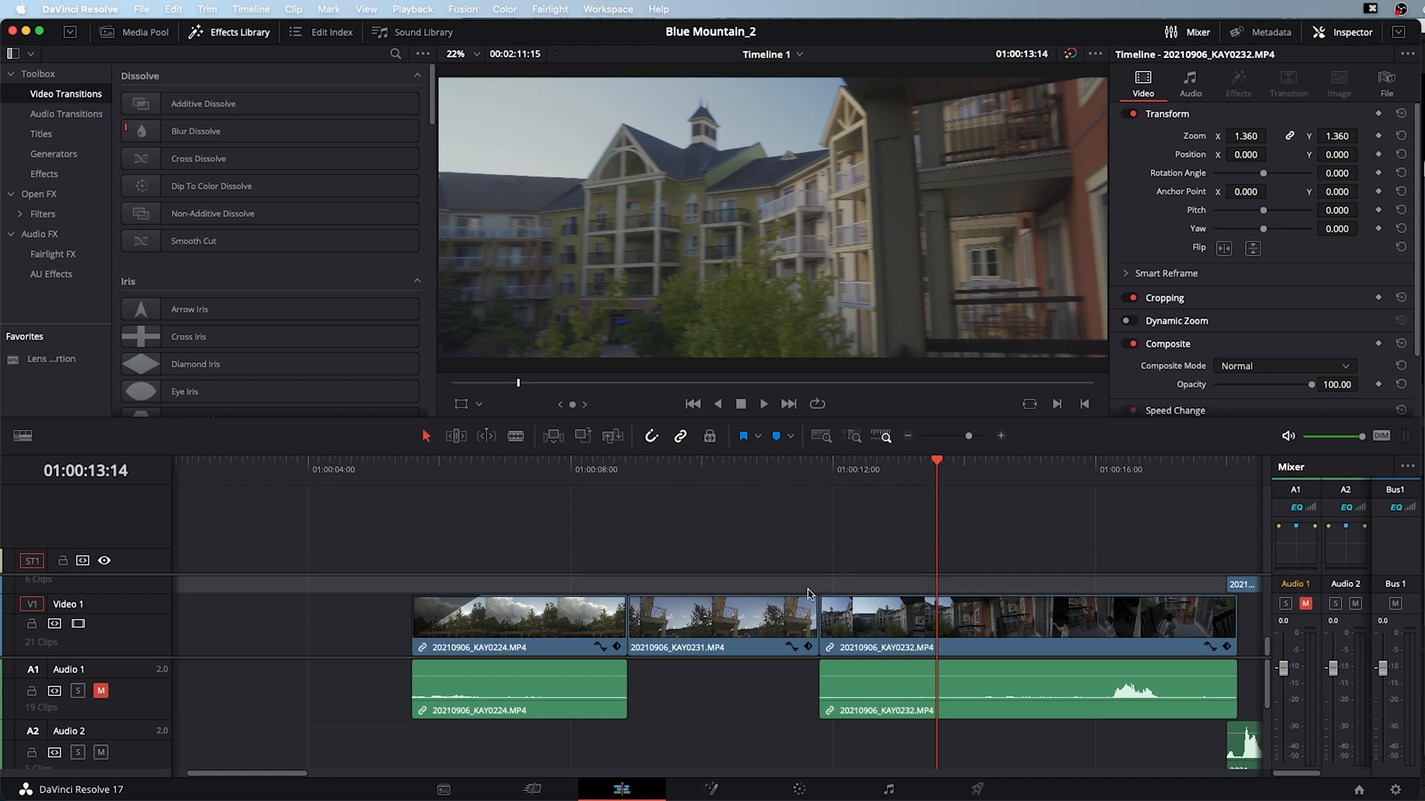
# Toggle linked selection off and on for the timeline, and leave it turned off.
pyautogui.press('shift+super+l')
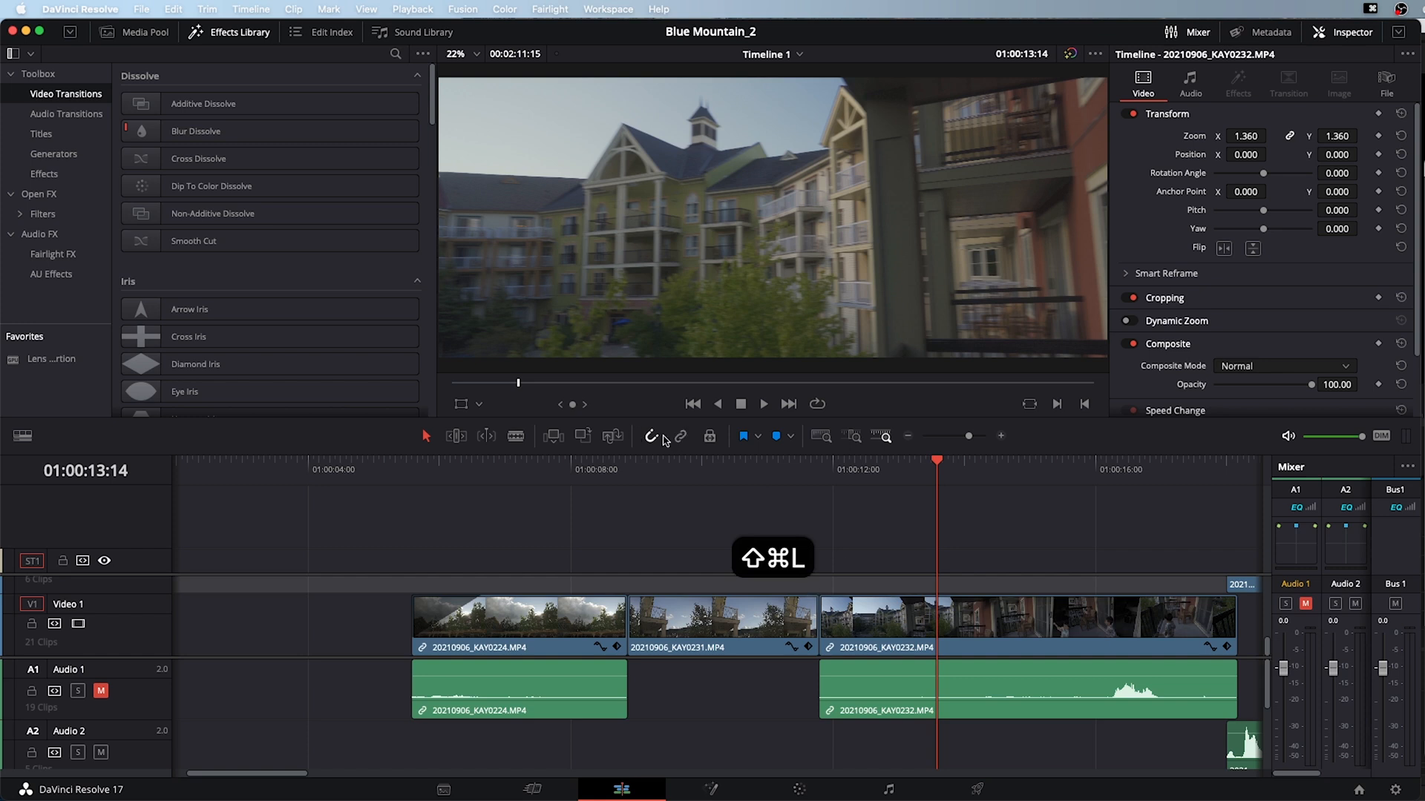
pyautogui.press('shift+super+l')
pyautogui.press('shift+super+l')
pyautogui.press('shift+super+l')
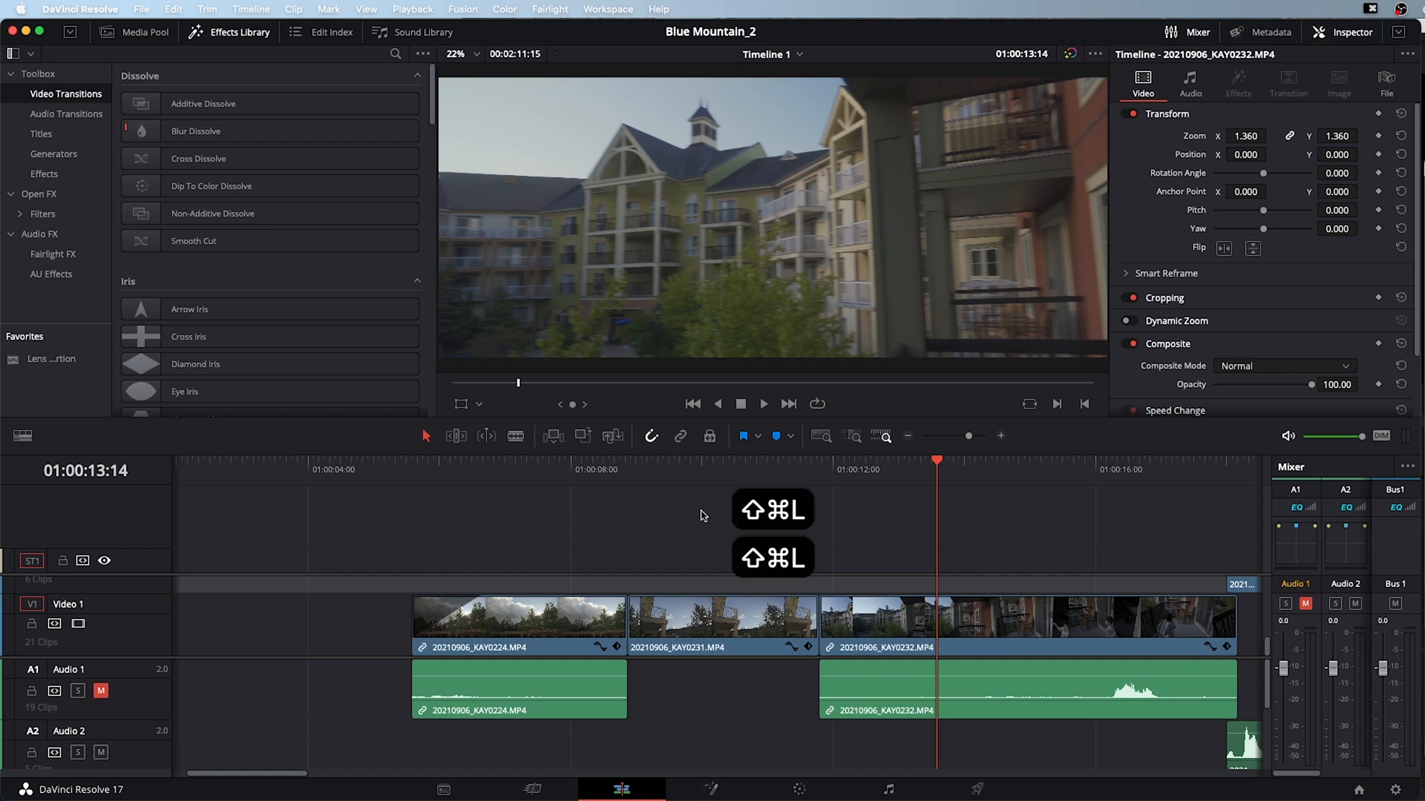
pyautogui.press('shift+super+l')
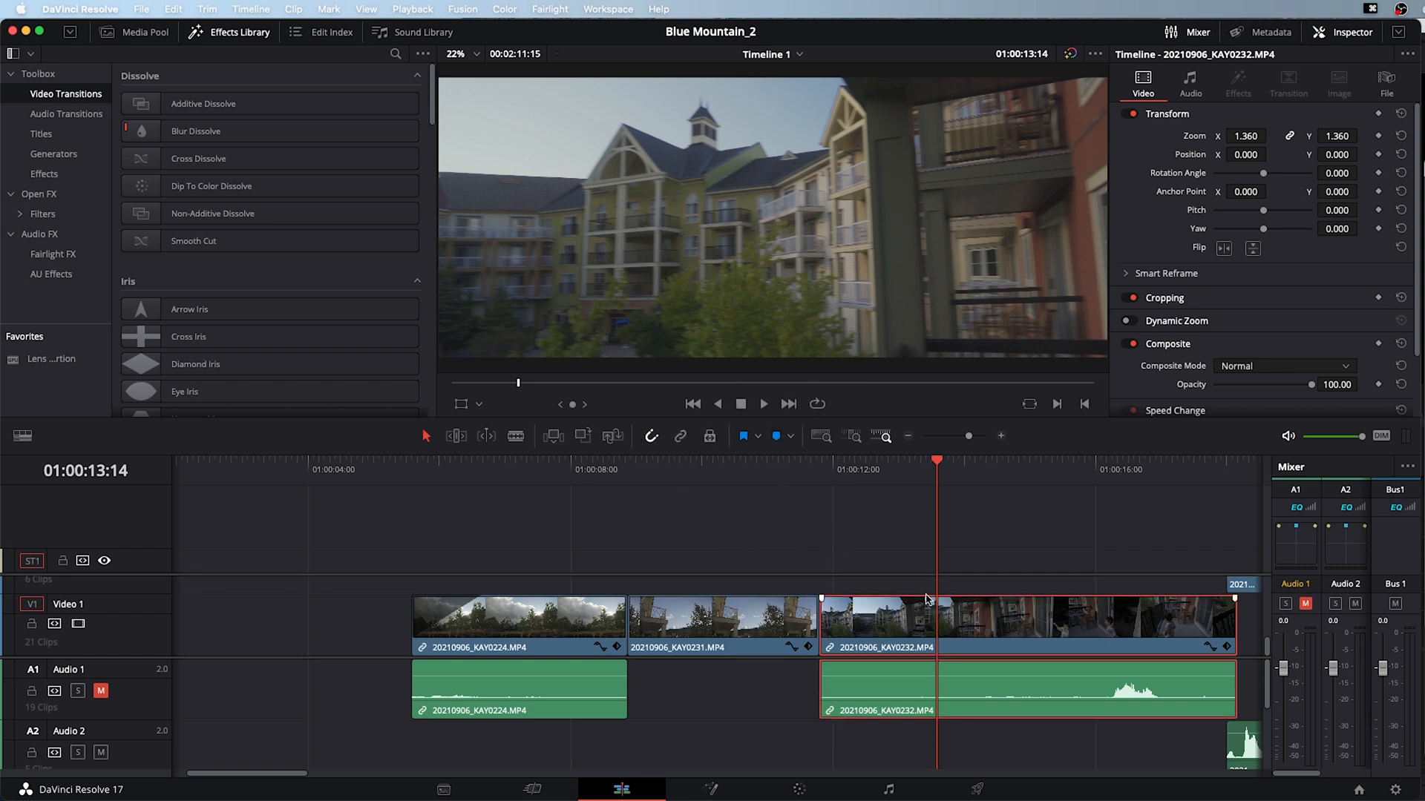
# Select the video and audio parts of the linked 20210906_KAY0236.MP4 and 20210906_KAY0237.MP4 clips individually, besides the video parts of 20210906_KAY0224.MP4 and 20210906_KAY0232.MP4.
pyautogui.click(601, 631)
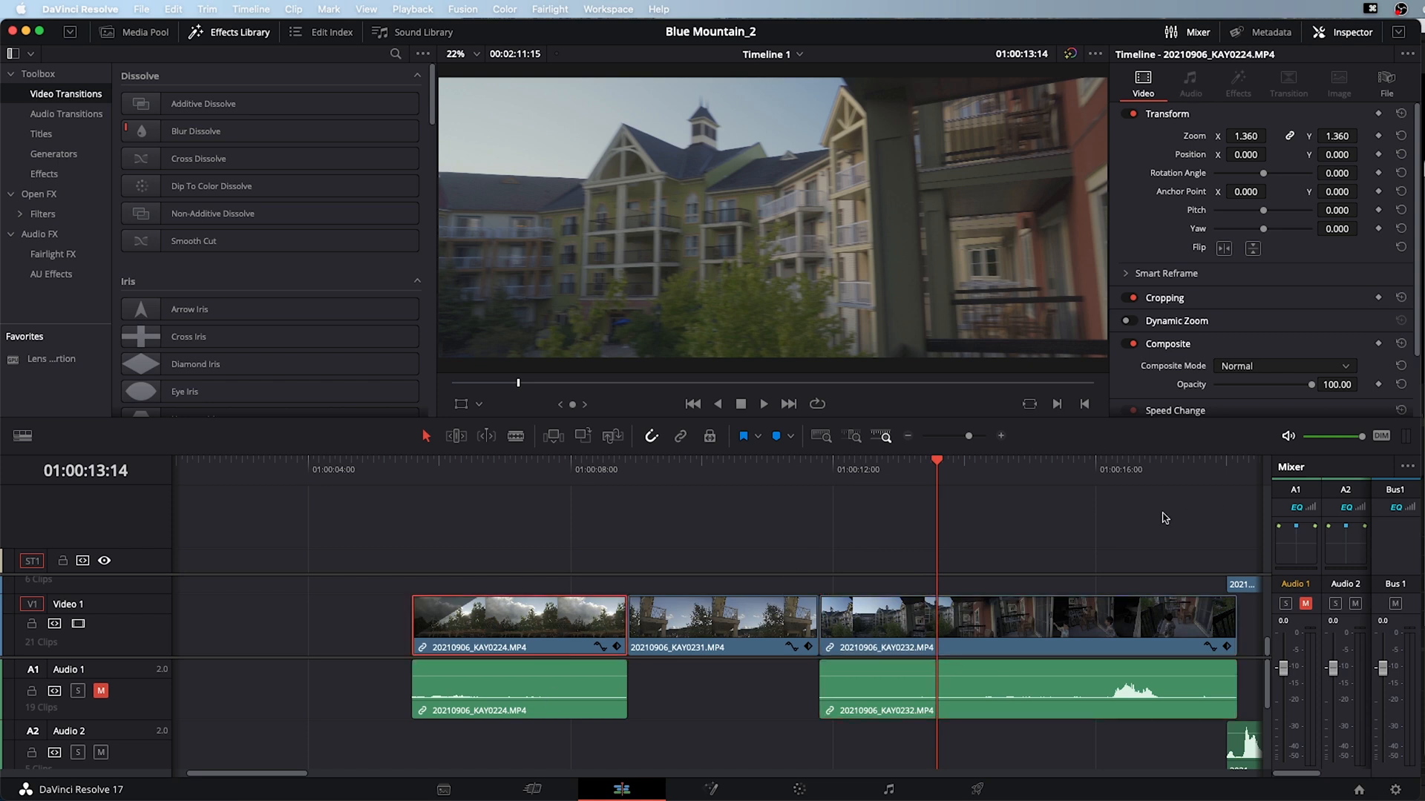
pyautogui.press('super+minus')
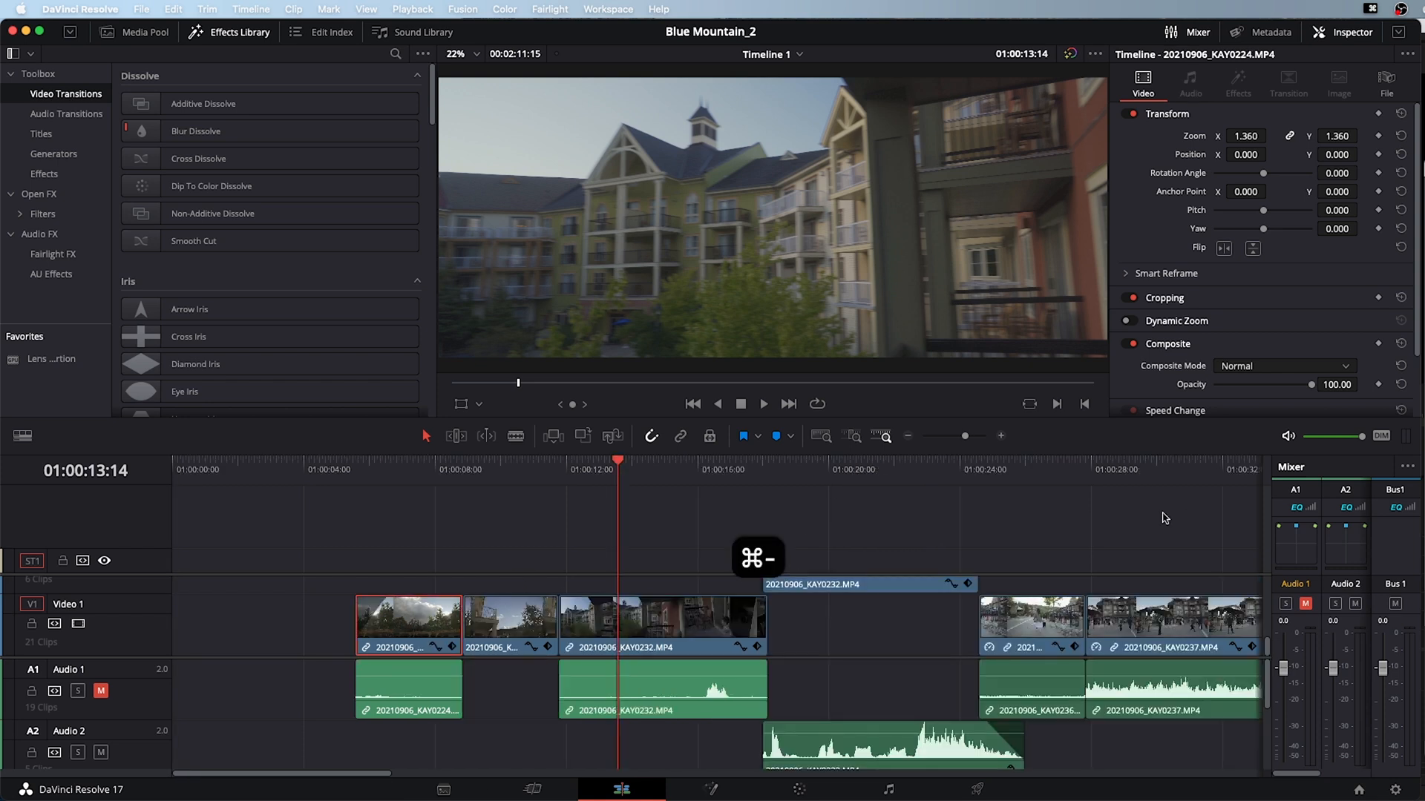
pyautogui.click(1052, 627)
pyautogui.click(1069, 686)
pyautogui.click(1173, 629)
pyautogui.click(1171, 694)
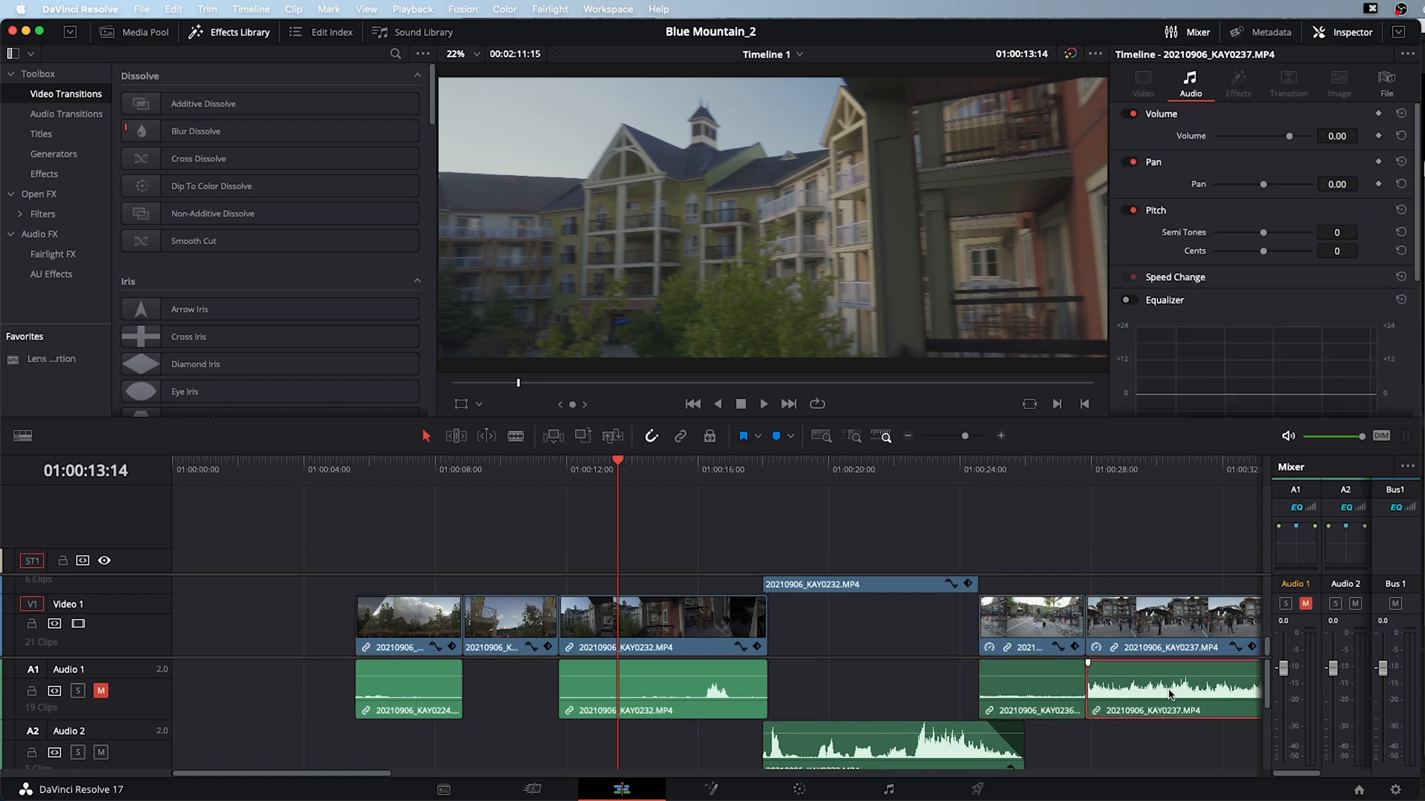
pyautogui.click(739, 629)
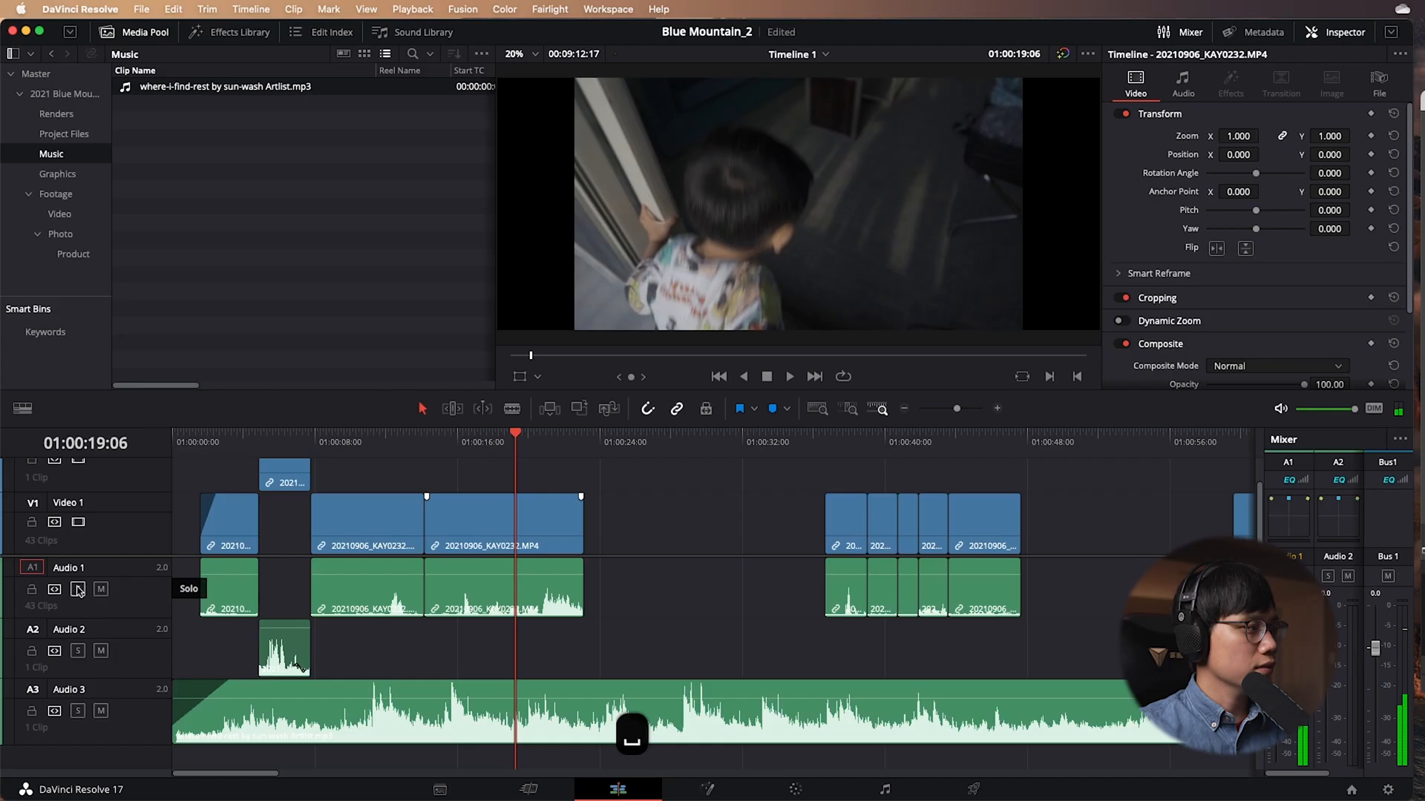
# Solo the Audio 1 track and play the second 20210906_KAY0232.MP4 clip from about 01:00:16.
pyautogui.press('space')
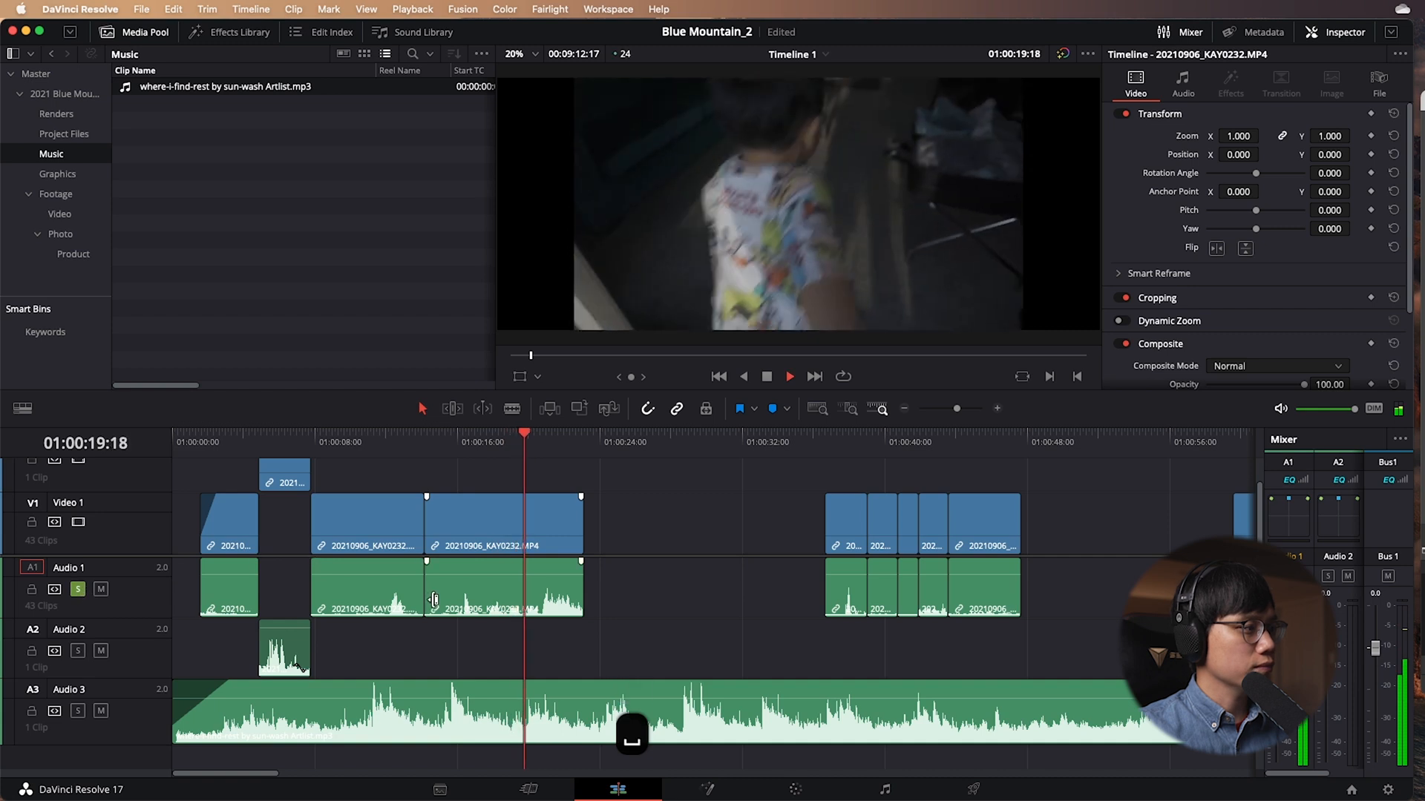
pyautogui.click(463, 438)
pyautogui.press('space')
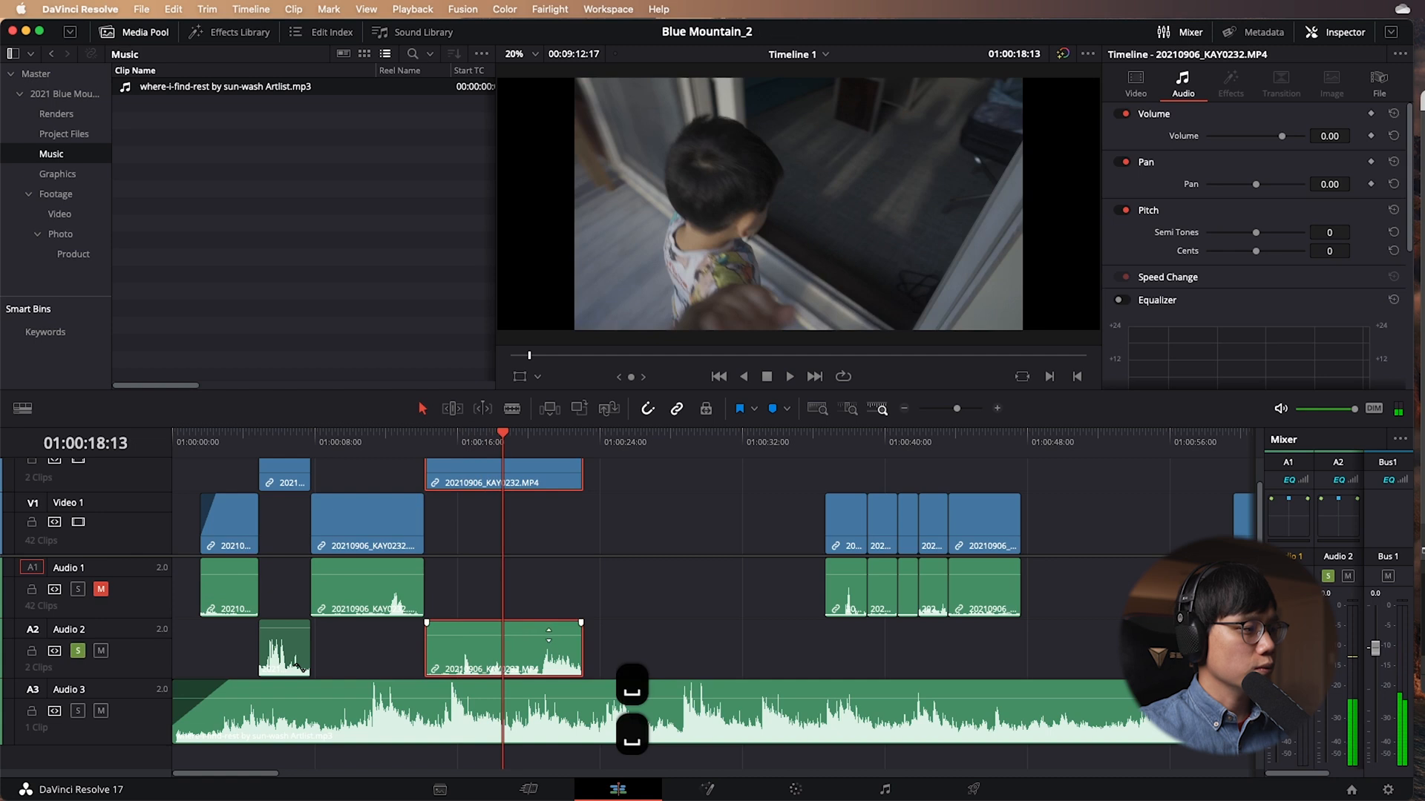
# Raise the volume of the 20210906_KAY0232.MP4 sound on Audio 2 to 4.25 dB, listen to it, and extend the clip's end slightly.
pyautogui.moveTo(549, 642); pyautogui.dragTo(546, 635)
pyautogui.press('space')
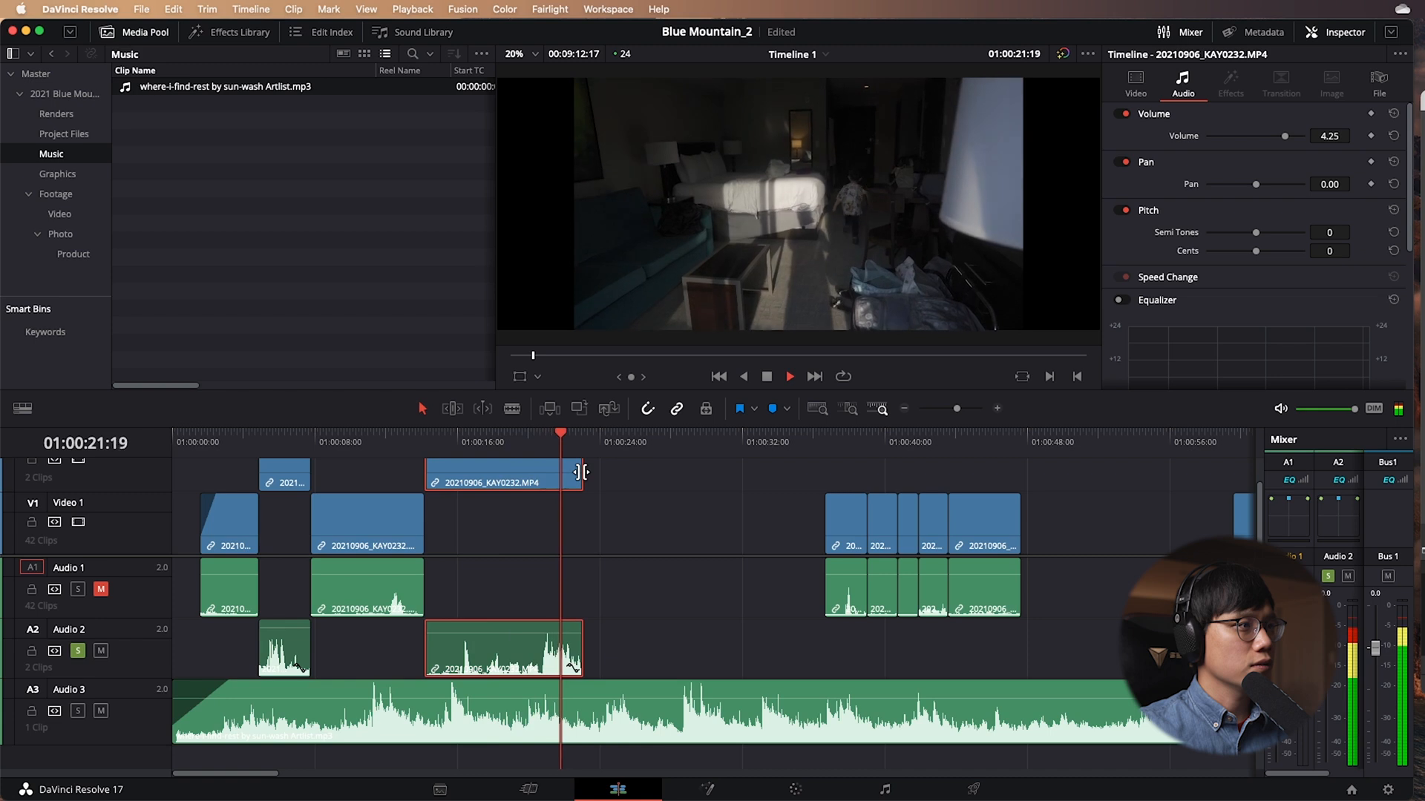
pyautogui.press('space')
pyautogui.moveTo(583, 472); pyautogui.dragTo(589, 472)
# Select the 20210906_KAY0231.MP4 clip on Video 2 and play the timeline from 01:00:06:02 to 01:00:14:00.
pyautogui.click(284, 475)
pyautogui.click(281, 445)
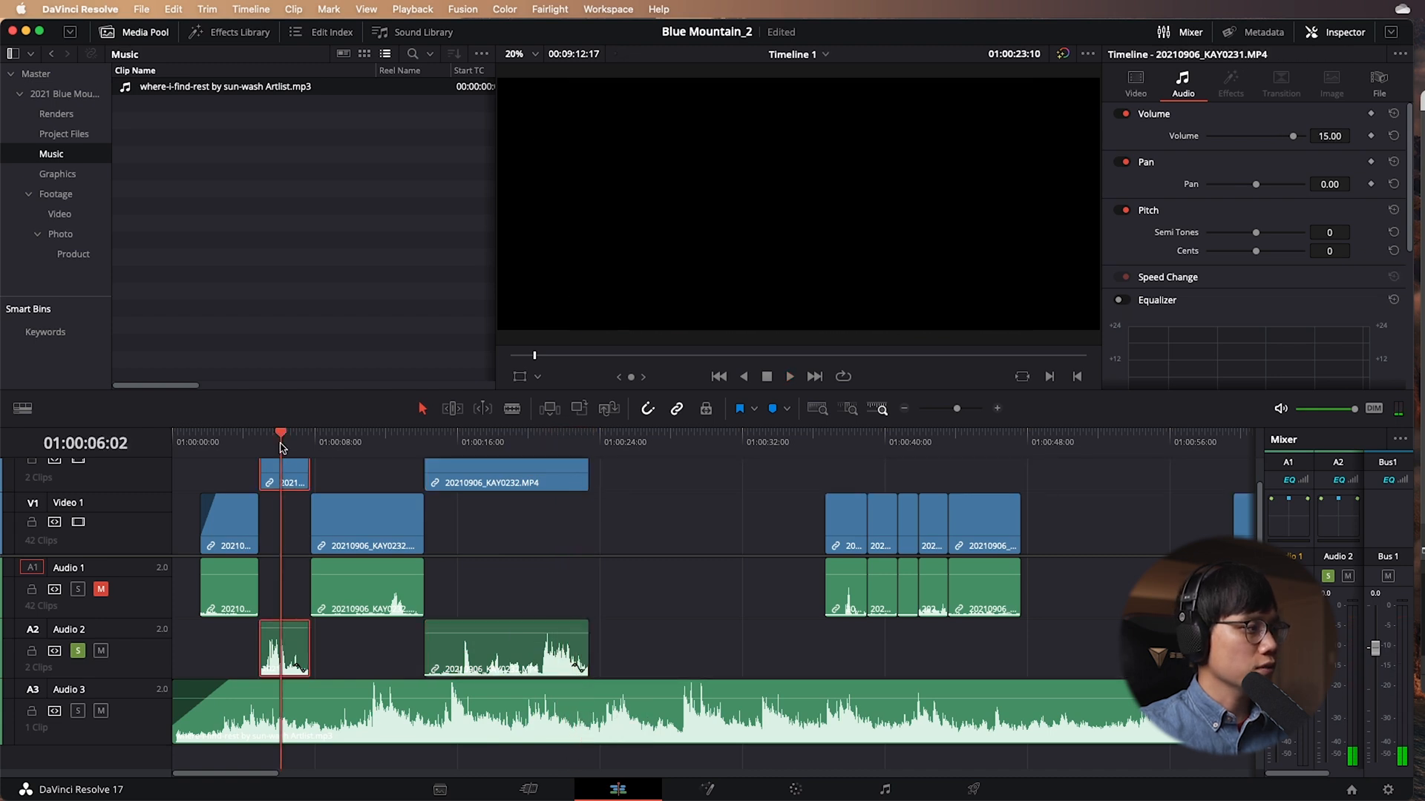
pyautogui.press('space')
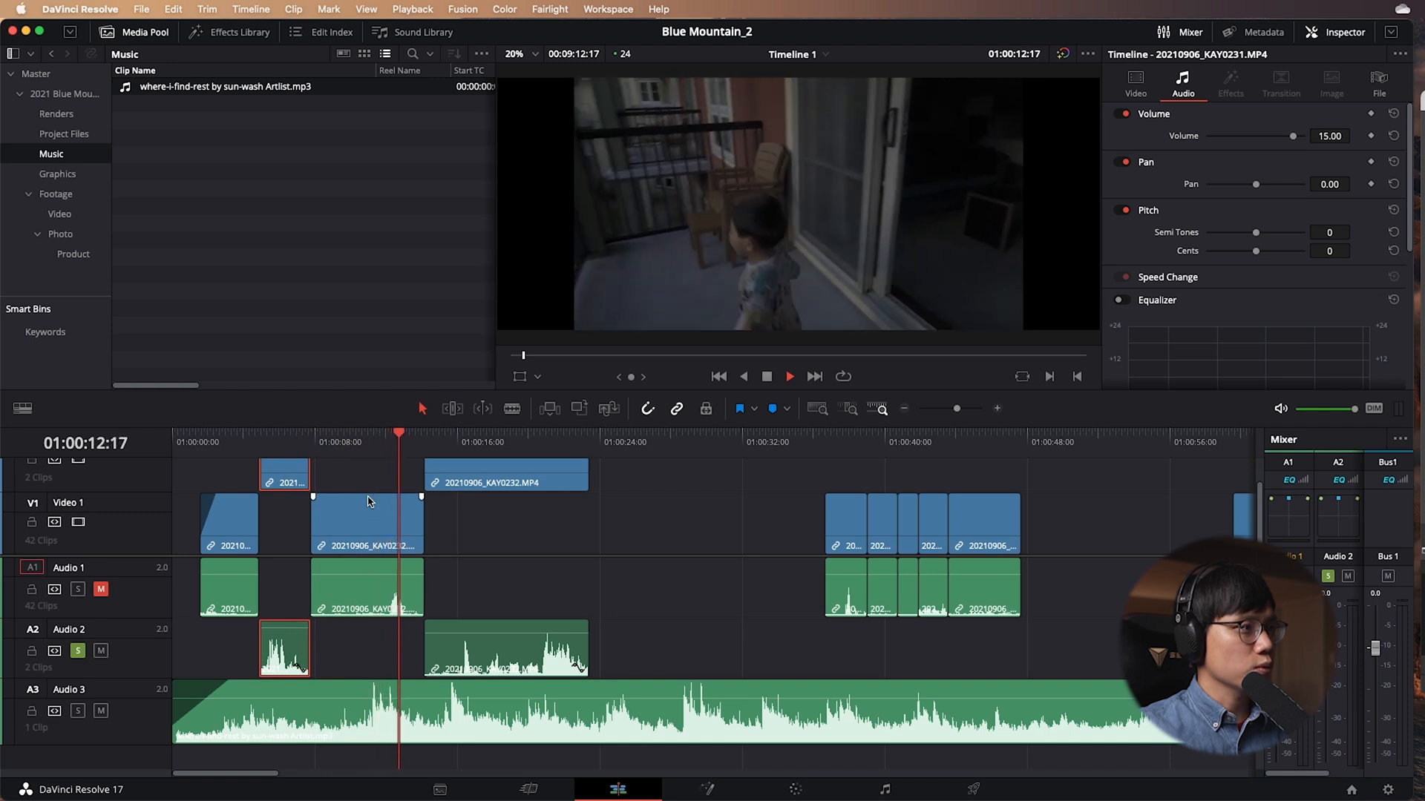
pyautogui.press('space')
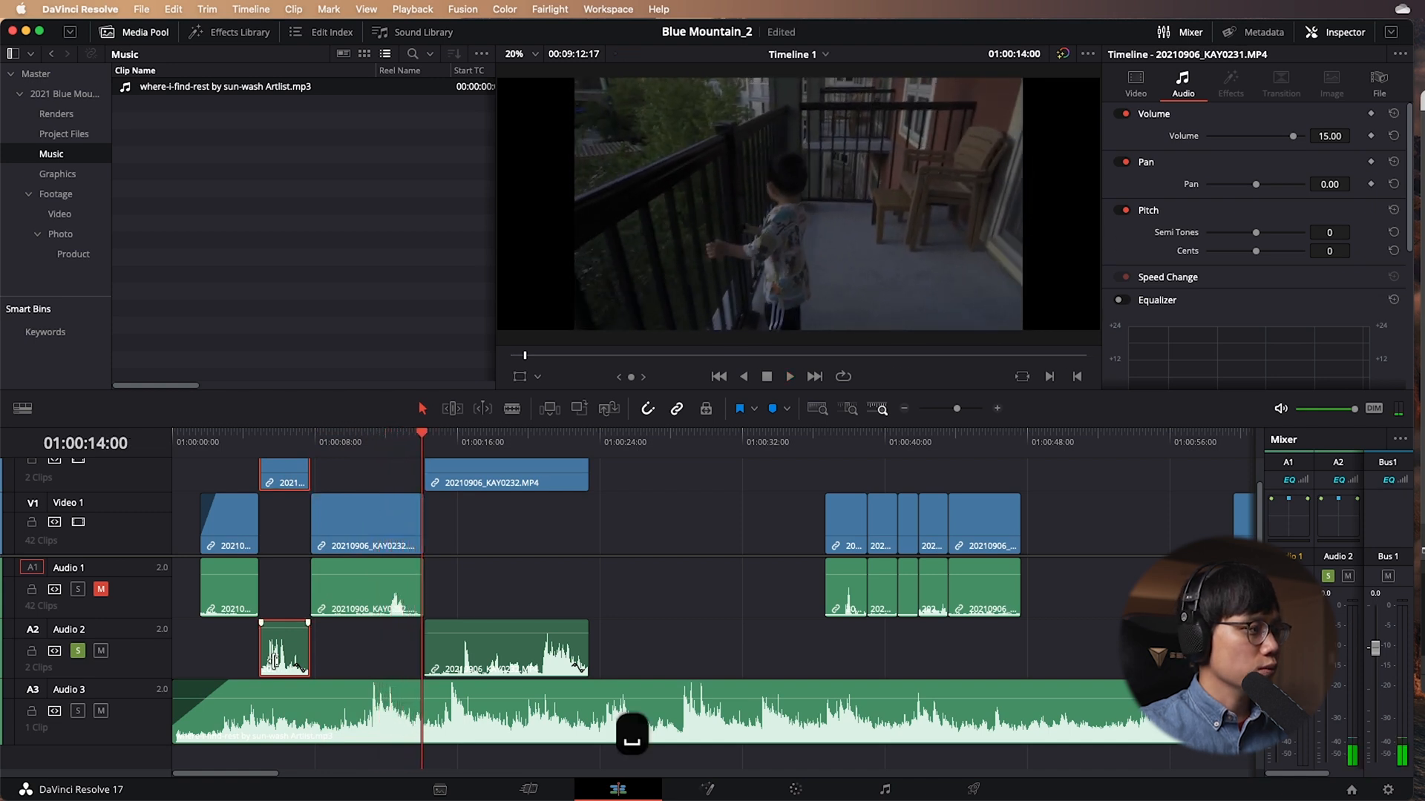
# Unlink 20210906_KAY0231.MP4 and move its audio along Audio 2 to just before the 20210906_KAY0232.MP4 sound.
pyautogui.rightClick(272, 656)
pyautogui.click(293, 639)
pyautogui.moveTo(309, 653); pyautogui.dragTo(417, 653)
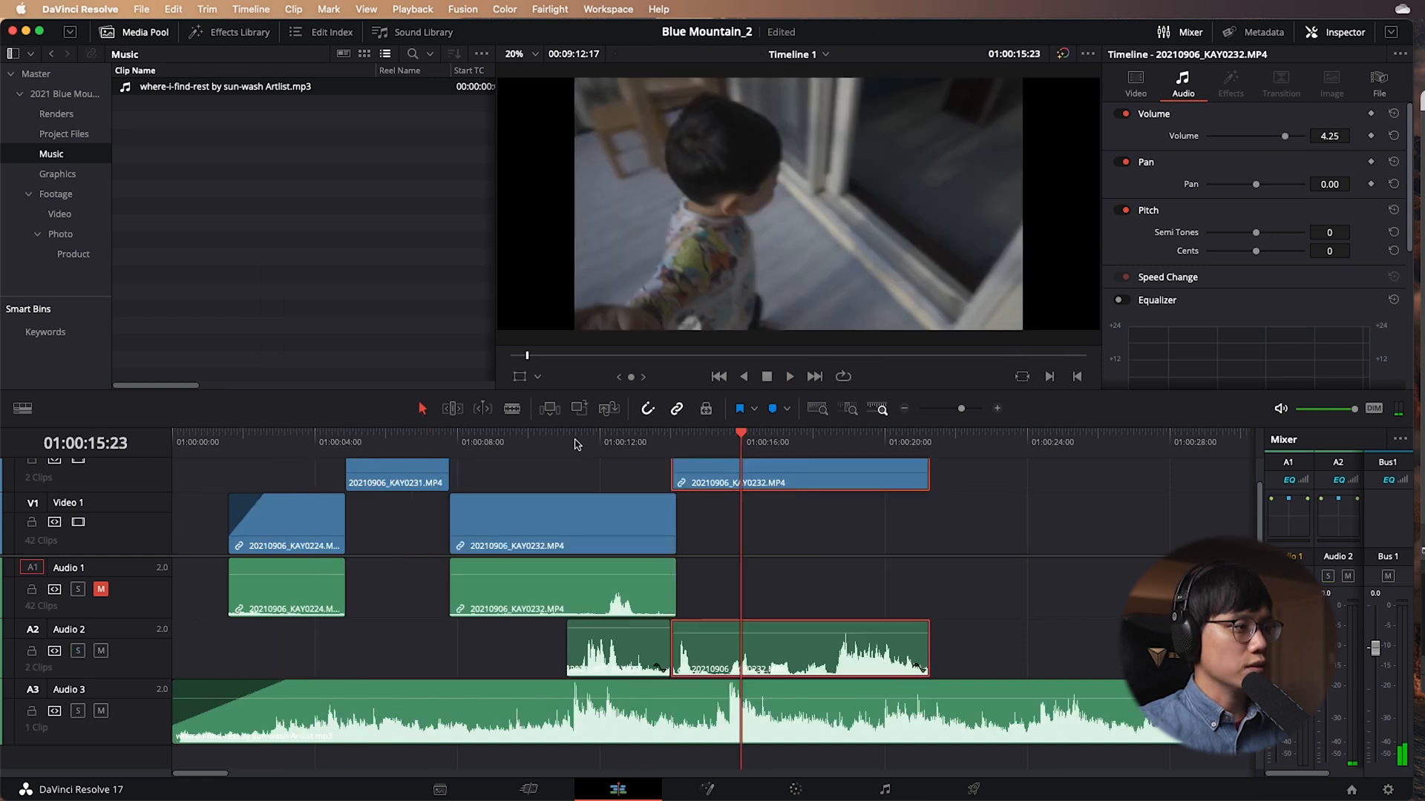
# Play the rearranged sound from about 01:00:11, and move the music from Audio 3 down to a new Audio 4 track.
pyautogui.click(575, 444)
pyautogui.press('space')
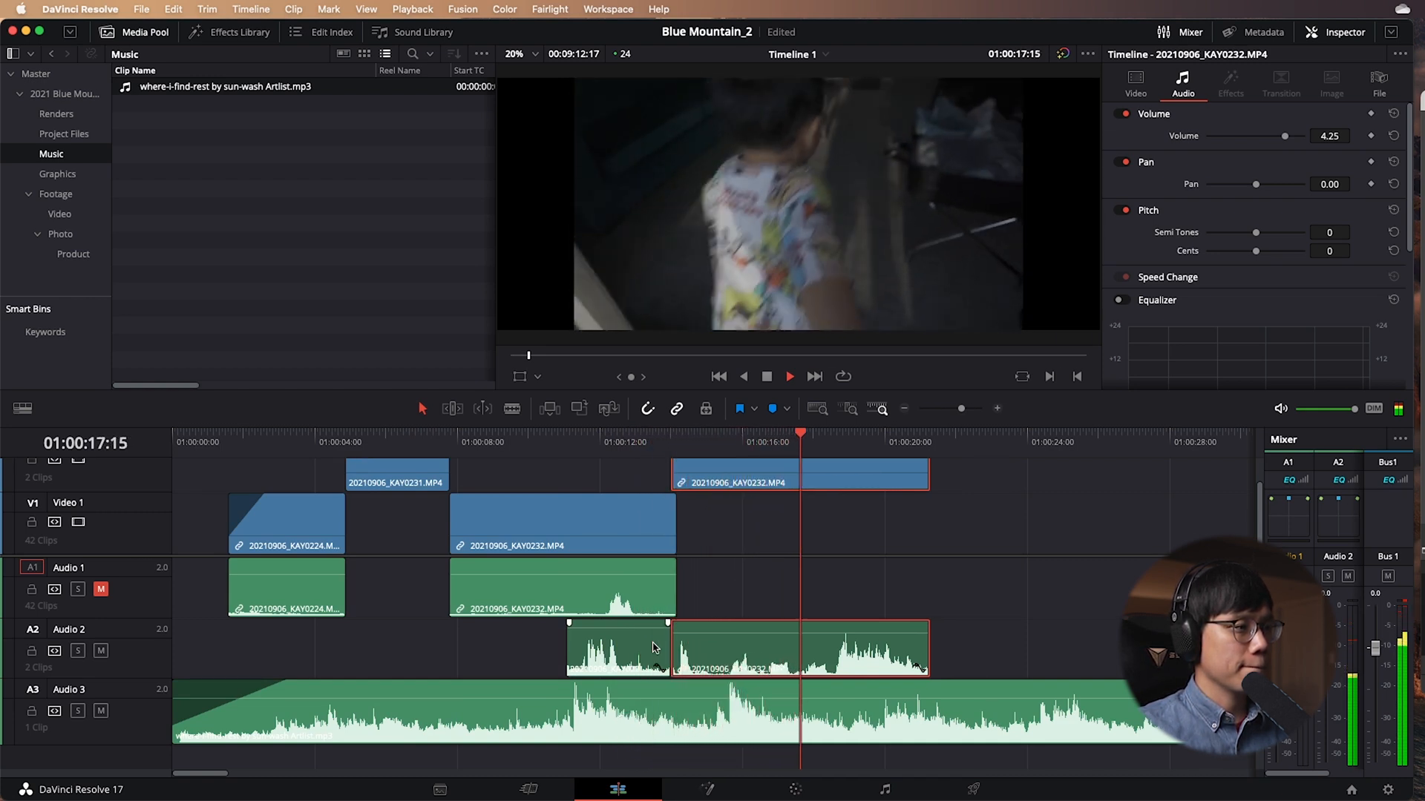
pyautogui.press('space')
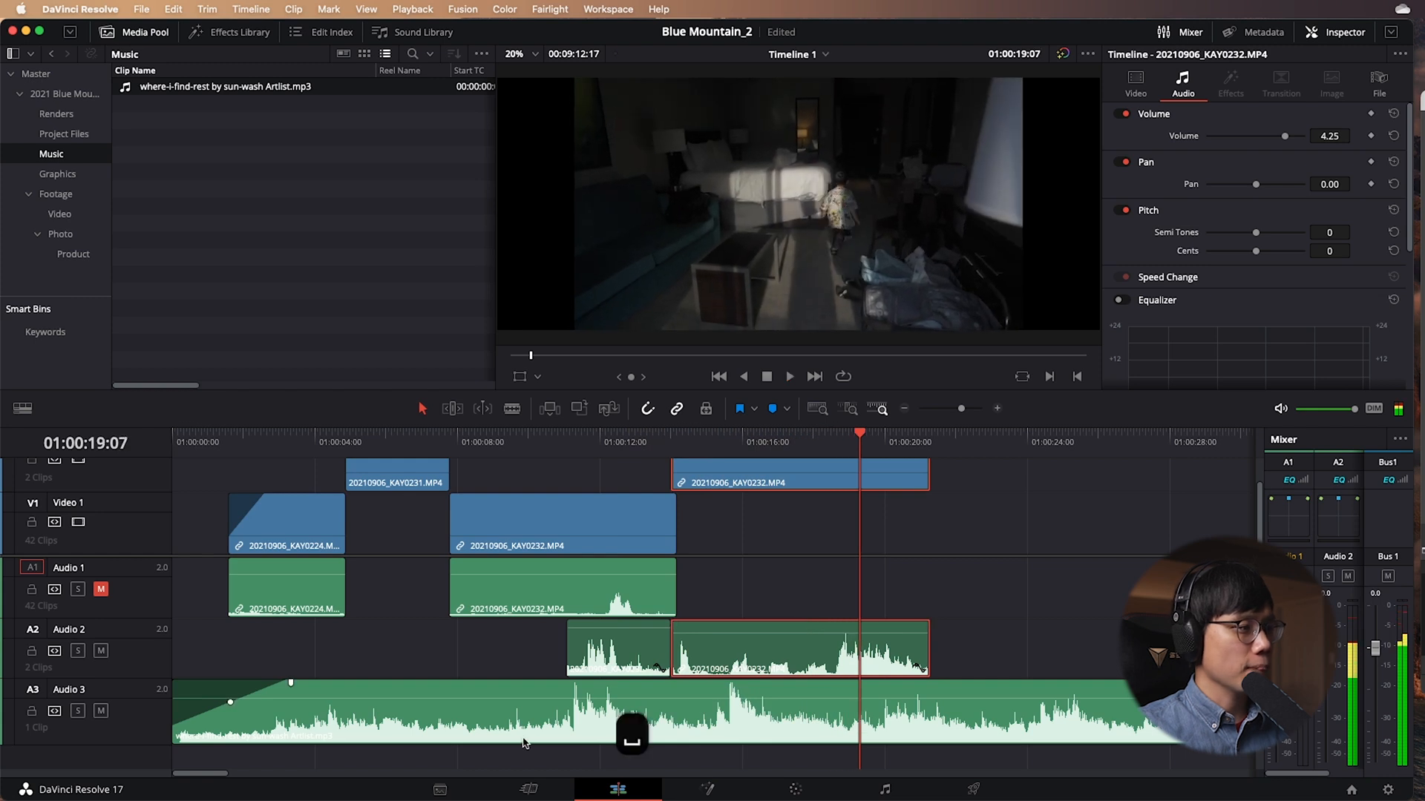
pyautogui.moveTo(350, 727); pyautogui.dragTo(349, 755)
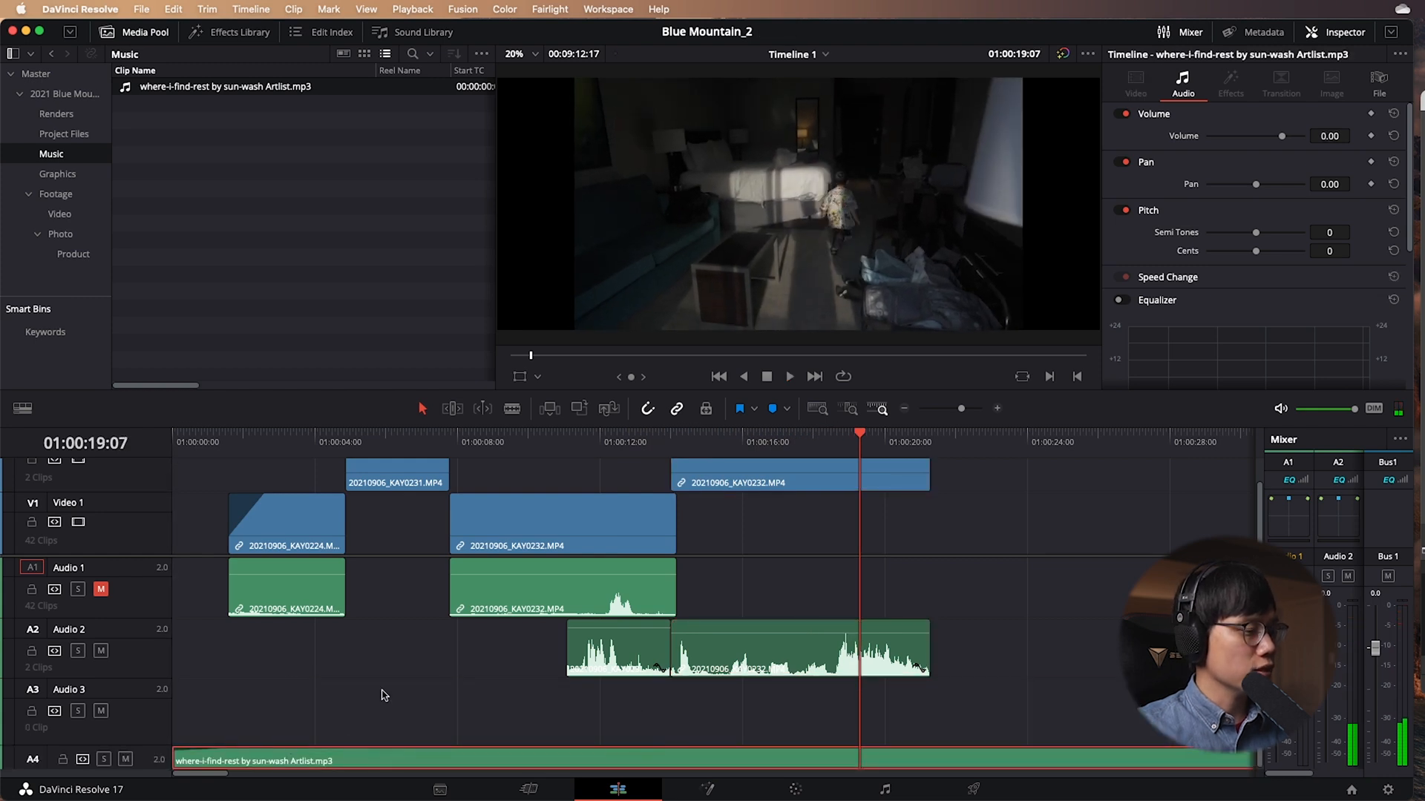
# Move the 20210906_KAY0231.MP4 audio down to Audio 3, overlapping the start of the Audio 2 clip, and add a short fade-in.
pyautogui.click(608, 451)
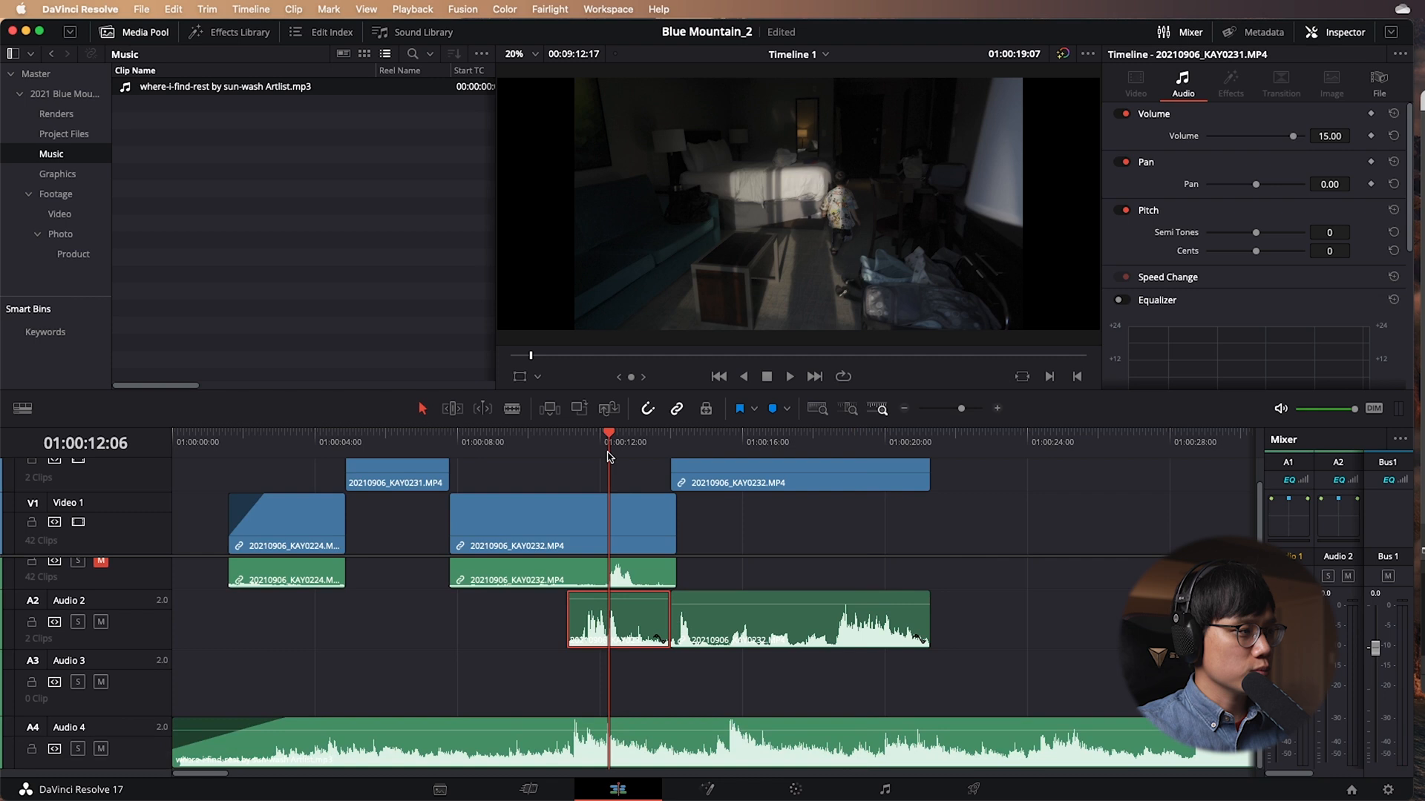
pyautogui.press('space')
pyautogui.press('space')
pyautogui.moveTo(632, 637); pyautogui.dragTo(678, 679)
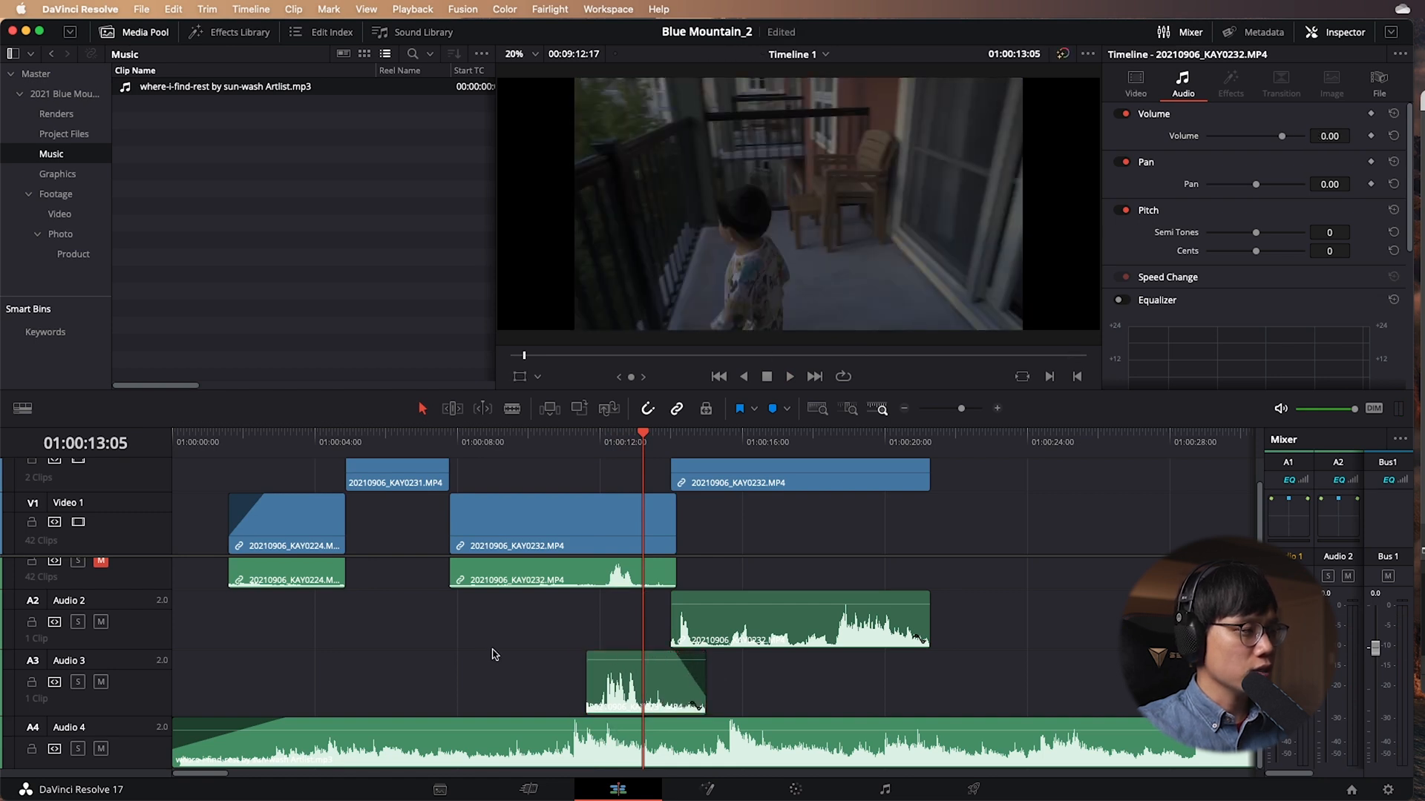
pyautogui.moveTo(587, 656); pyautogui.dragTo(605, 655)
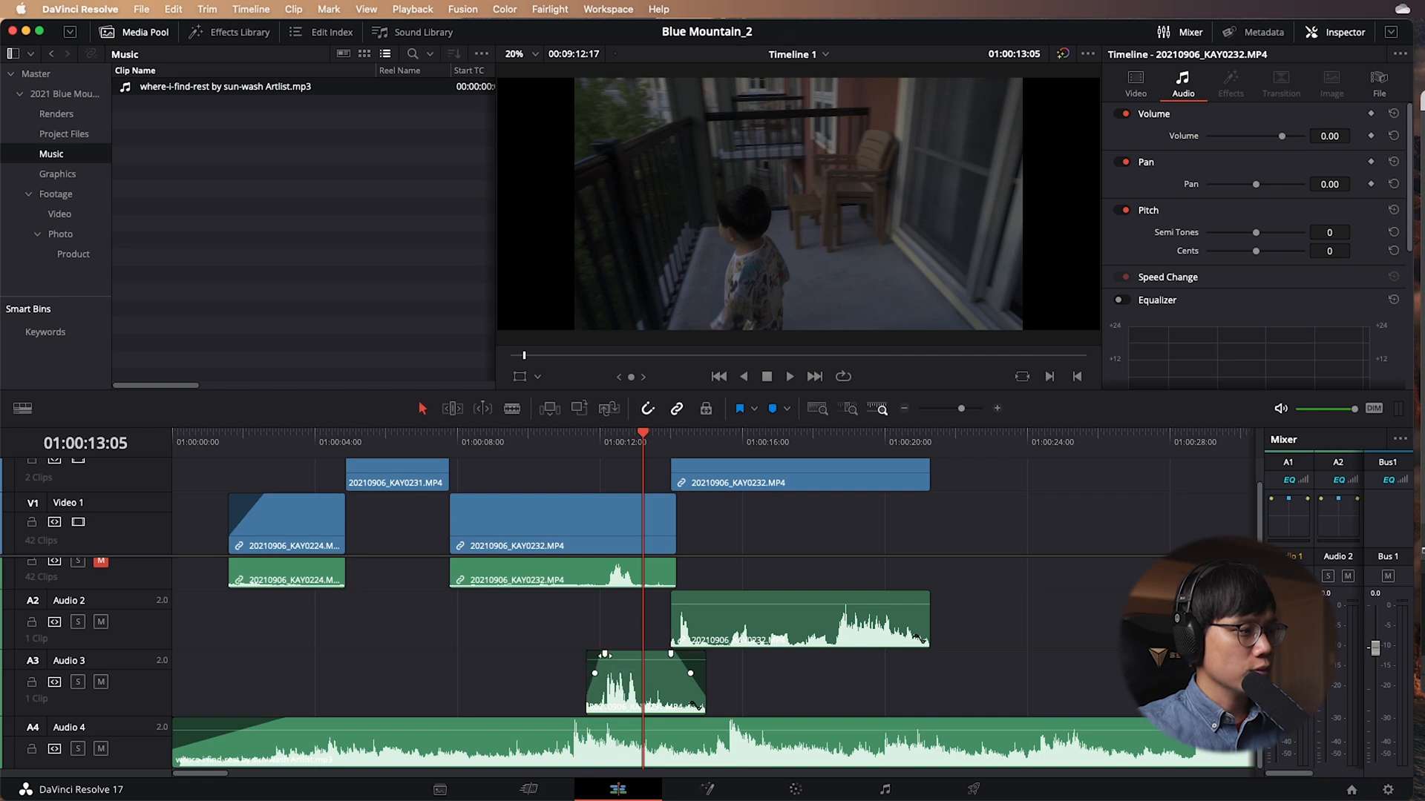
# Play across the audio overlap and raise the 20210906_KAY0232.MP4 sound on Audio 2 to 7.08 dB.
pyautogui.press('space')
pyautogui.click(592, 441)
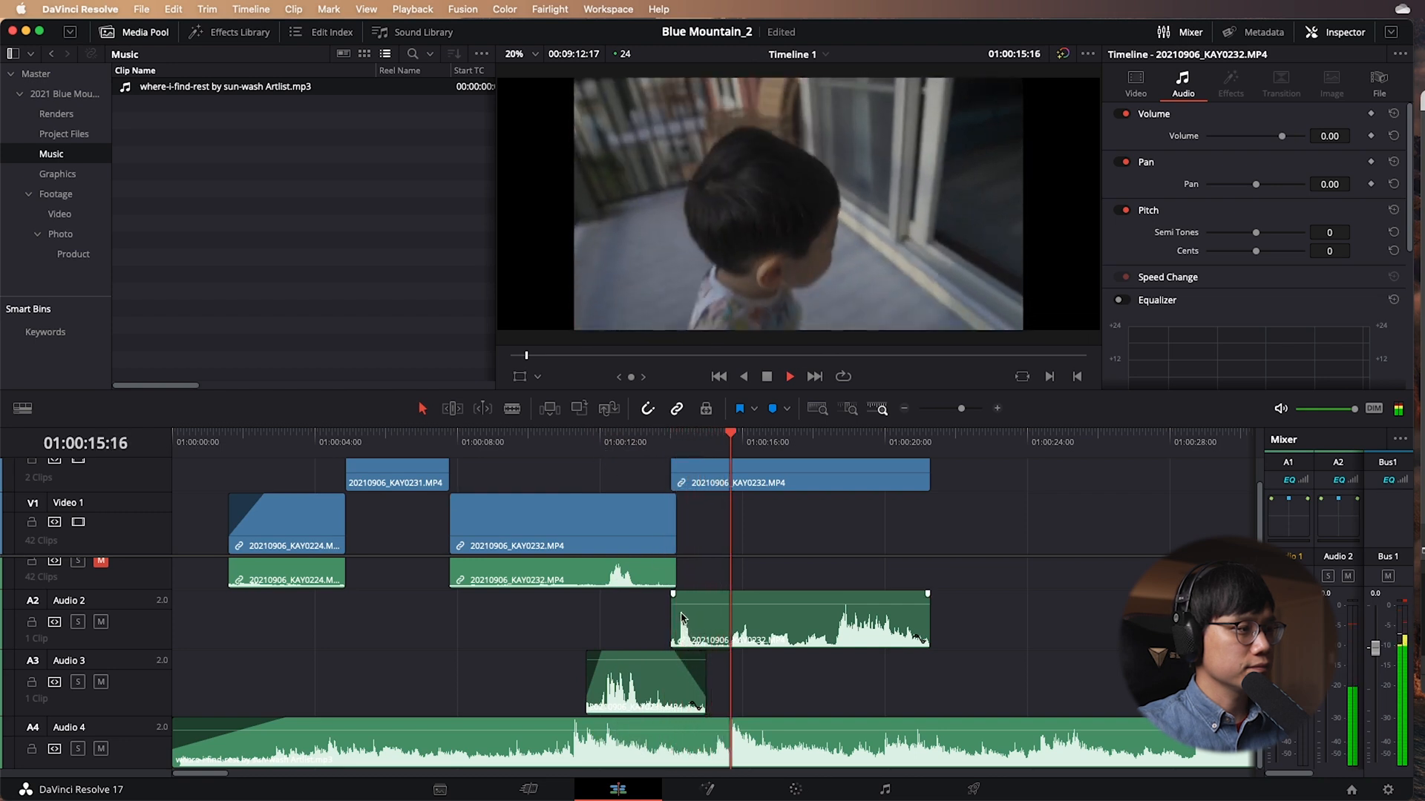
pyautogui.press('space')
pyautogui.moveTo(698, 620); pyautogui.dragTo(698, 601)
pyautogui.press('super+z')
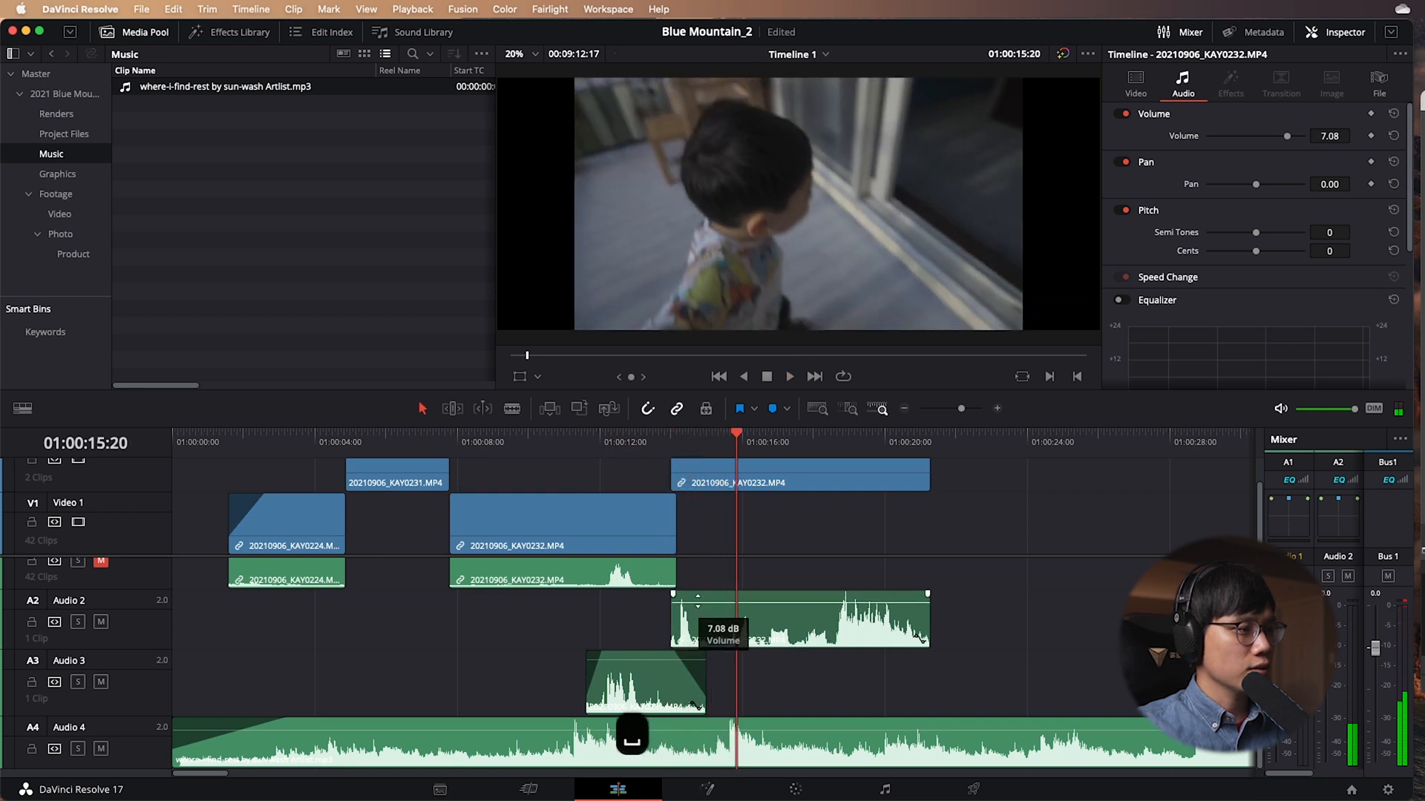
pyautogui.click(650, 443)
pyautogui.press('space')
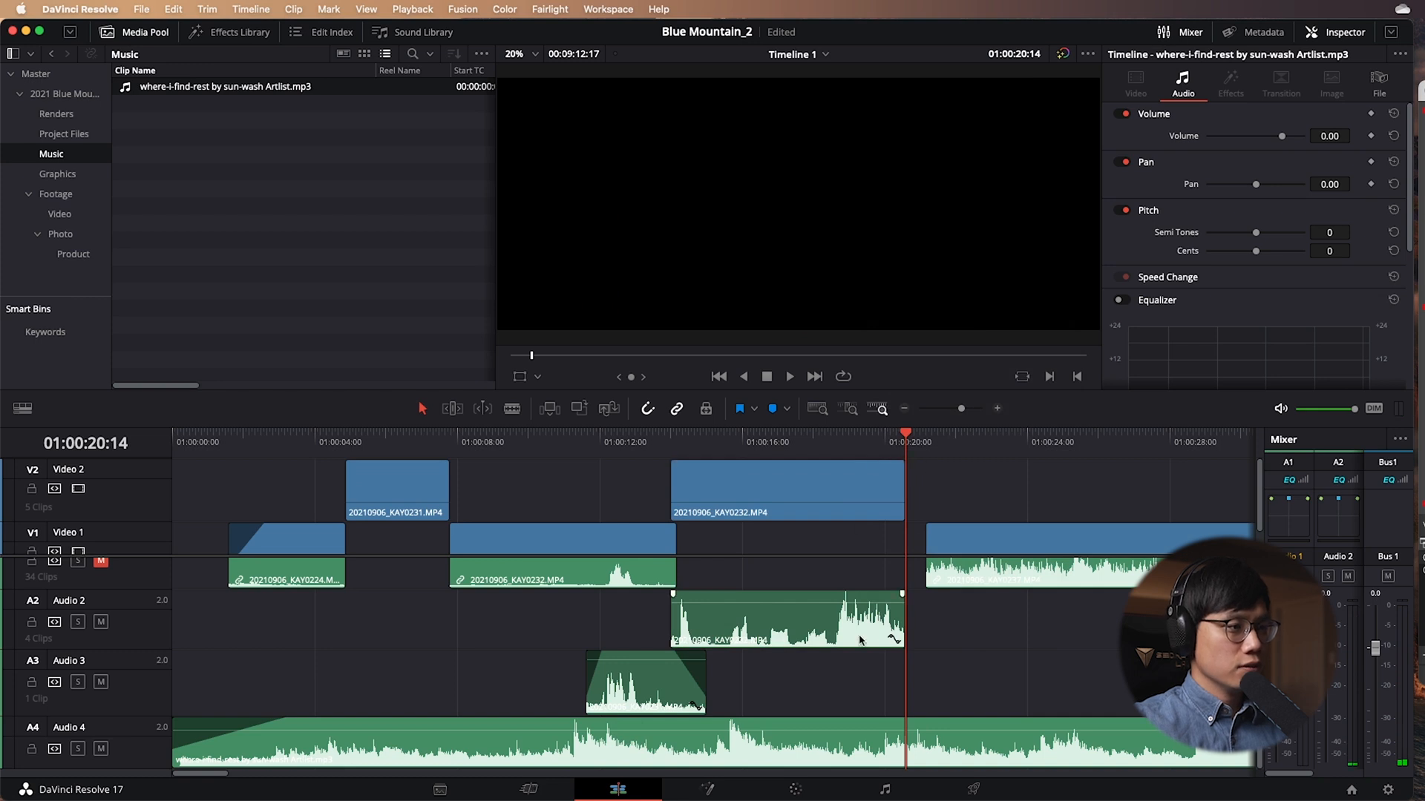
# Move 20210906_KAY0237.MP4 on Video 1 against the end of the Video 2 clip, and adjust the end of the Audio 2 clip.
pyautogui.click(861, 640)
pyautogui.moveTo(907, 619); pyautogui.dragTo(877, 619)
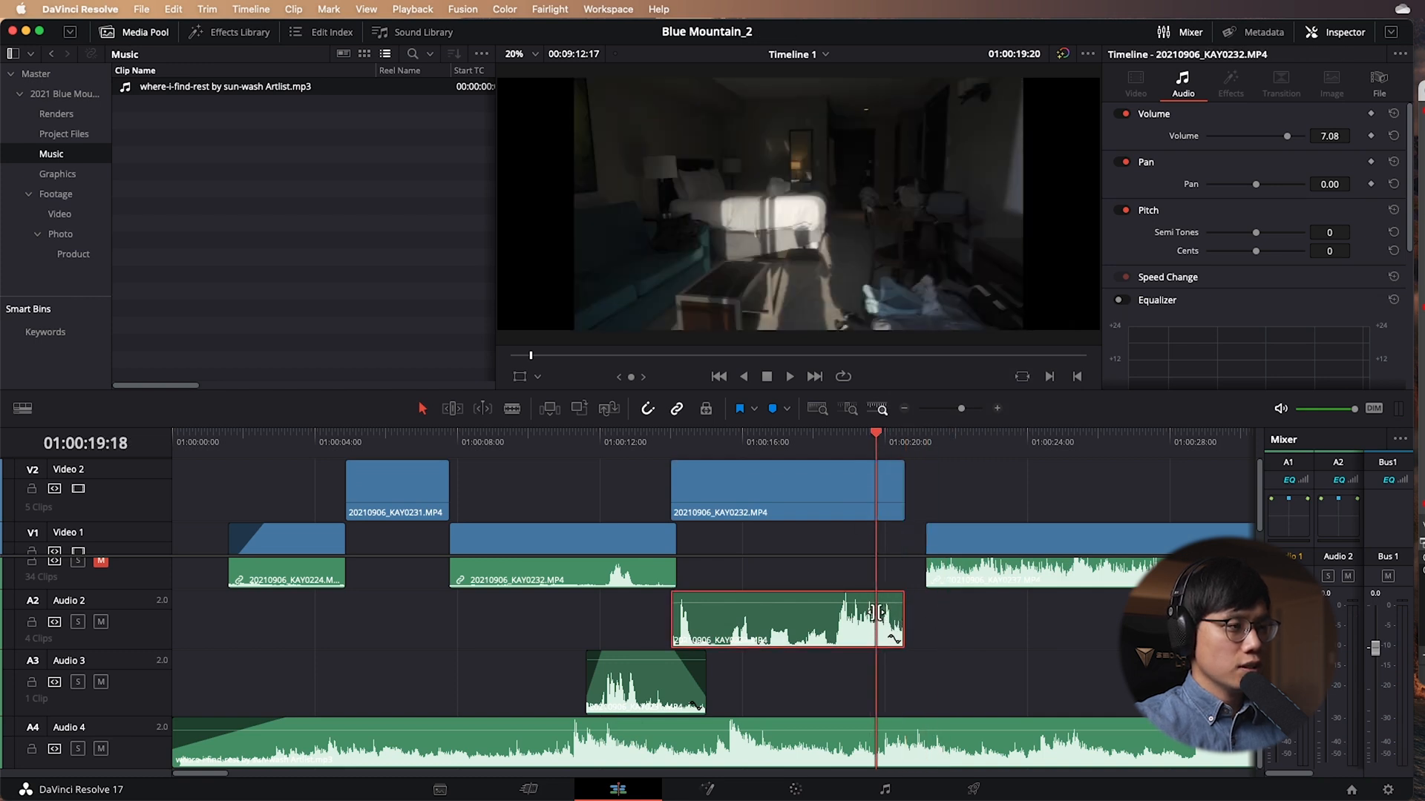
pyautogui.click(882, 510)
pyautogui.moveTo(985, 531); pyautogui.dragTo(964, 532)
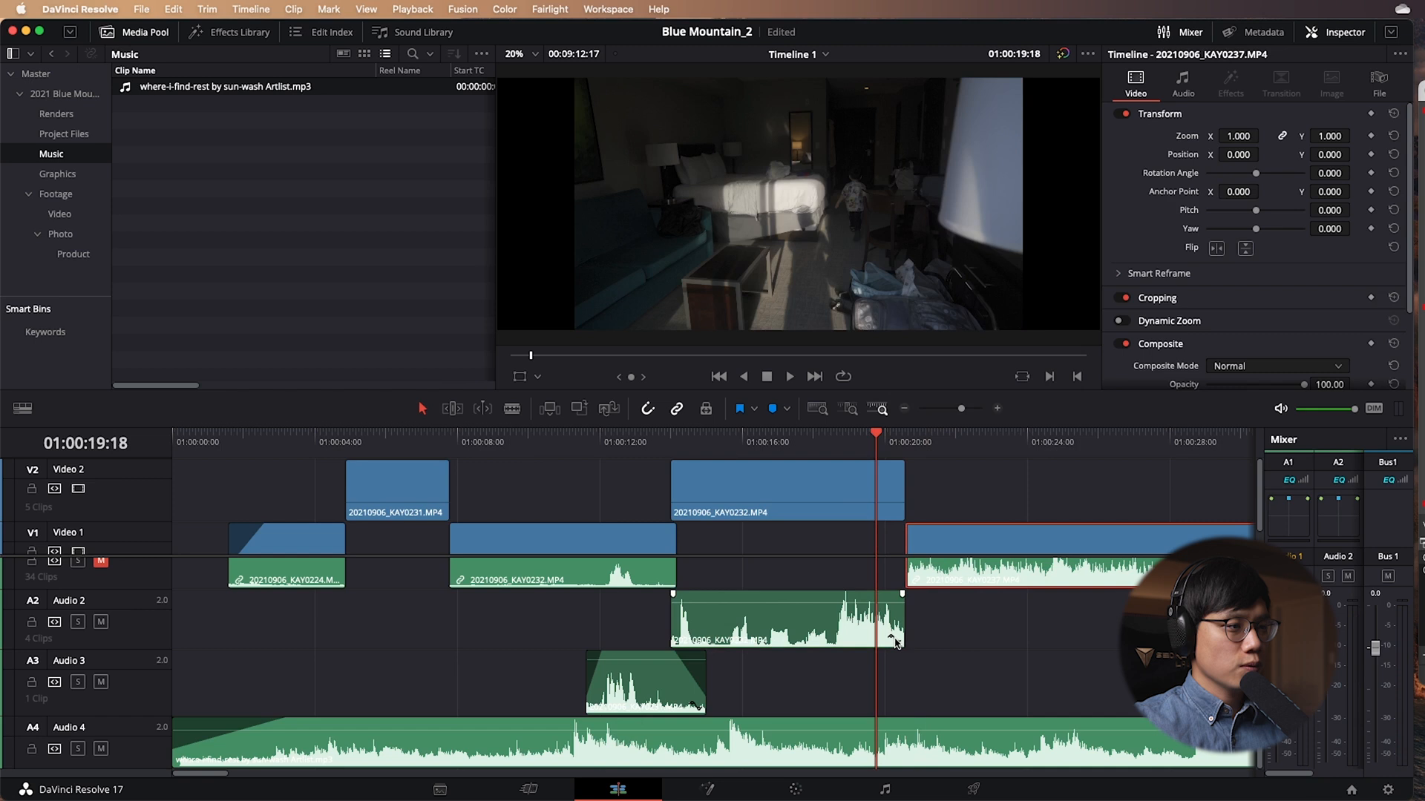
pyautogui.moveTo(903, 617)
pyautogui.mouseDown()
pyautogui.moveTo(964, 592)
pyautogui.moveTo(912, 598)
pyautogui.mouseUp()
pyautogui.scroll(1, 907, 573)
pyautogui.click(933, 572)
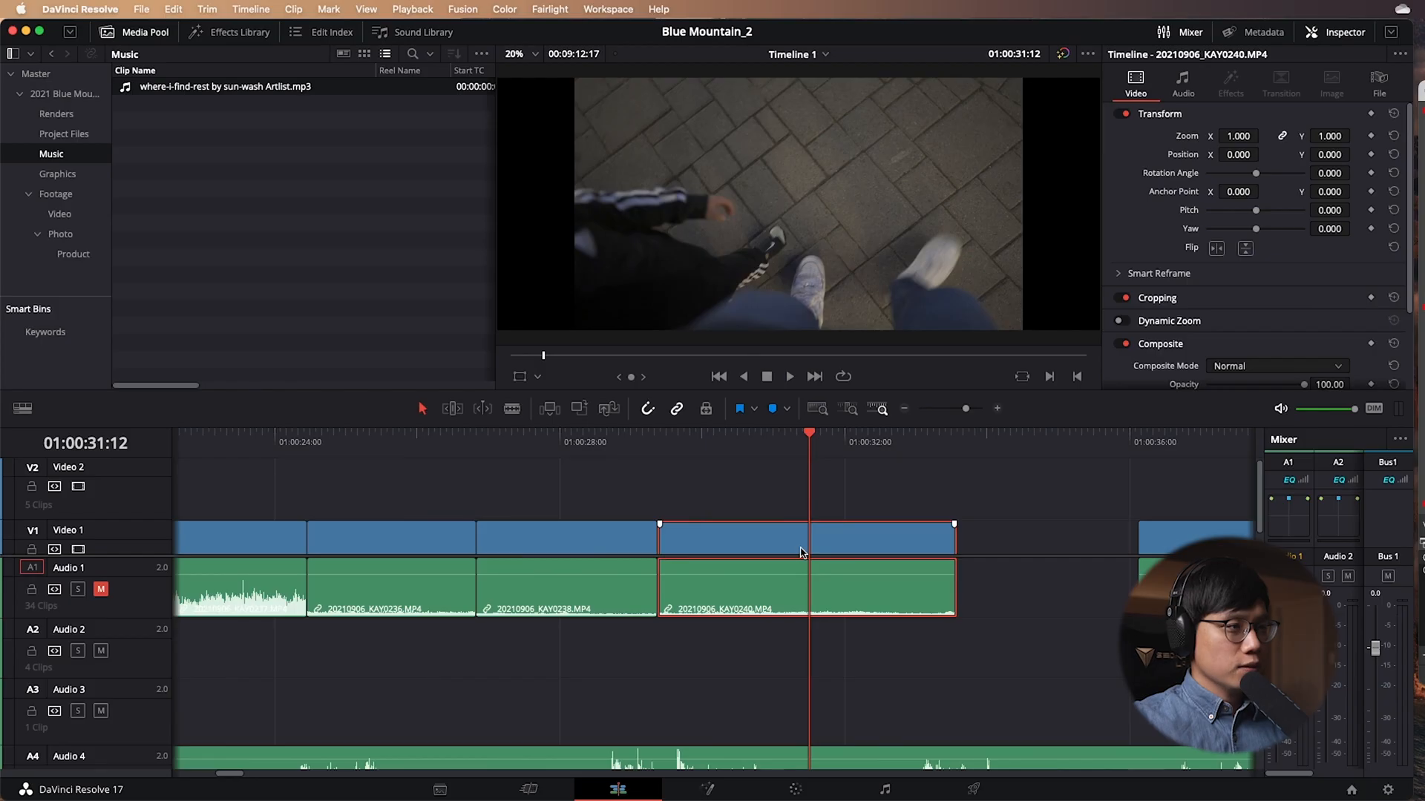
# Shift 20210906_KAY0240.MP4 along Video 1, trim its start, and place it back against the end of 20210906_KAY0238.MP4.
pyautogui.moveTo(719, 449)
pyautogui.mouseDown()
pyautogui.moveTo(661, 445)
pyautogui.moveTo(895, 458)
pyautogui.moveTo(720, 464)
pyautogui.moveTo(717, 476)
pyautogui.mouseUp()
pyautogui.moveTo(754, 554); pyautogui.dragTo(935, 552)
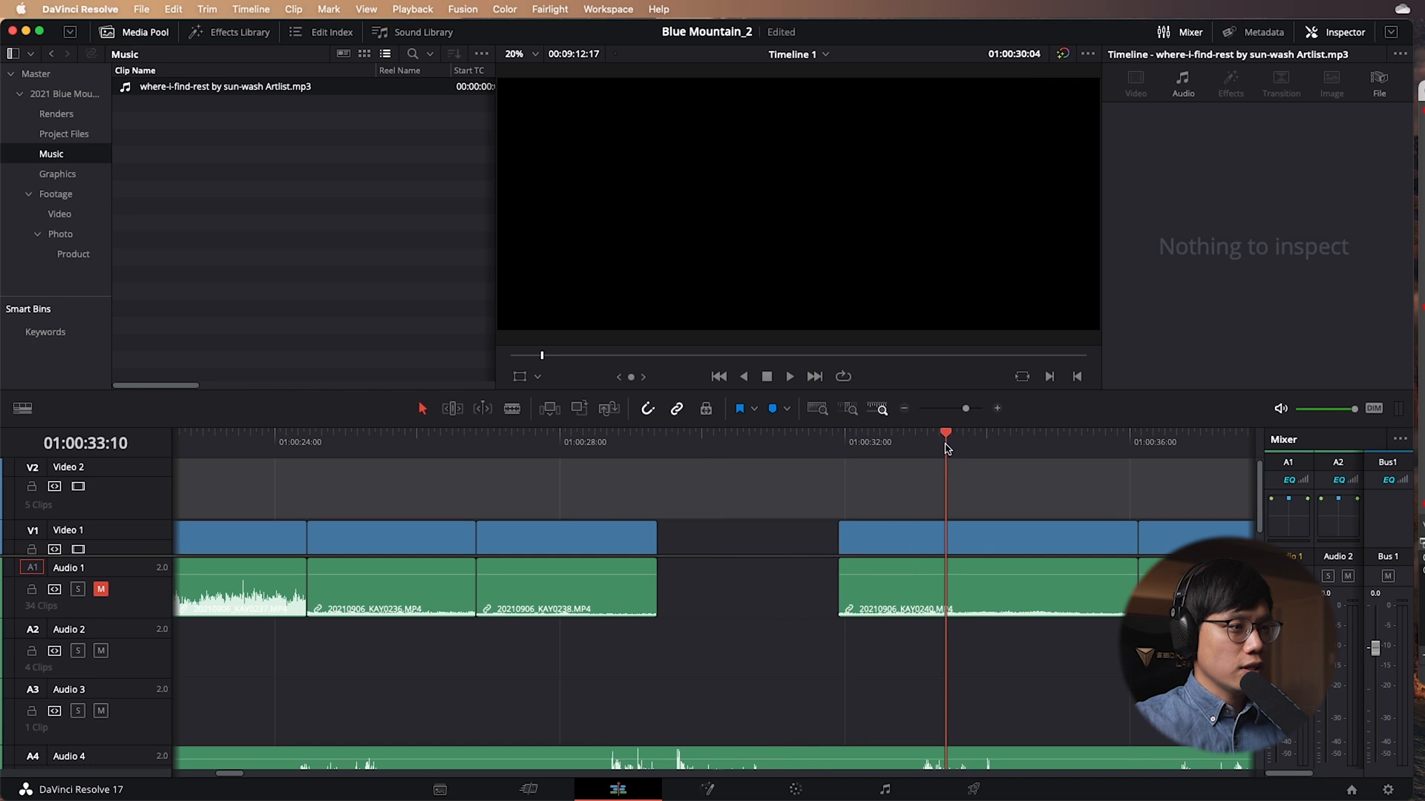
pyautogui.moveTo(840, 549); pyautogui.dragTo(692, 549)
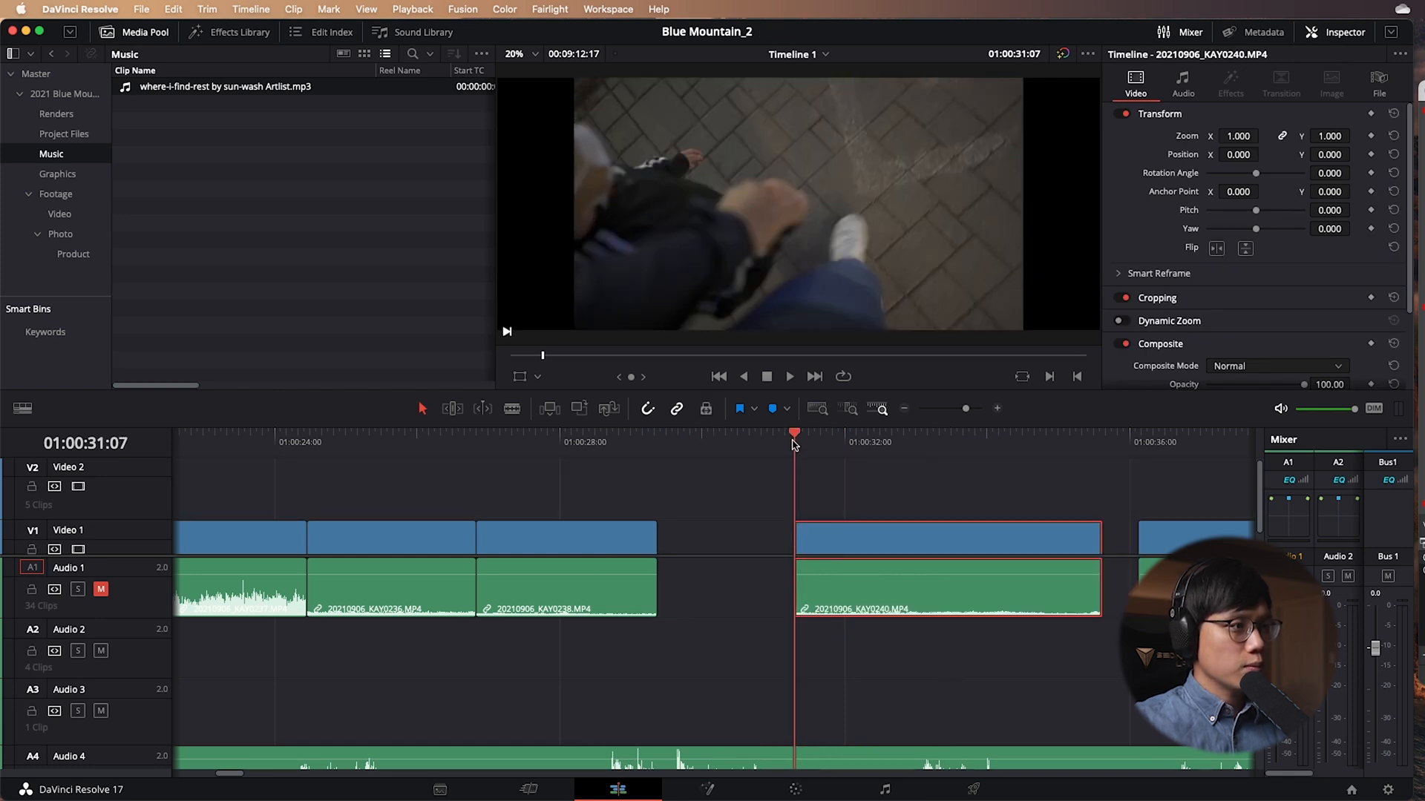
pyautogui.moveTo(796, 445)
pyautogui.mouseDown()
pyautogui.moveTo(967, 454)
pyautogui.moveTo(787, 464)
pyautogui.mouseUp()
pyautogui.moveTo(854, 546); pyautogui.dragTo(719, 549)
# Match the 20210906_KAY0240.MP4 frame at 01:00:30:05 to its source clip and inspect the source around that frame.
pyautogui.click(718, 444)
pyautogui.press('f')
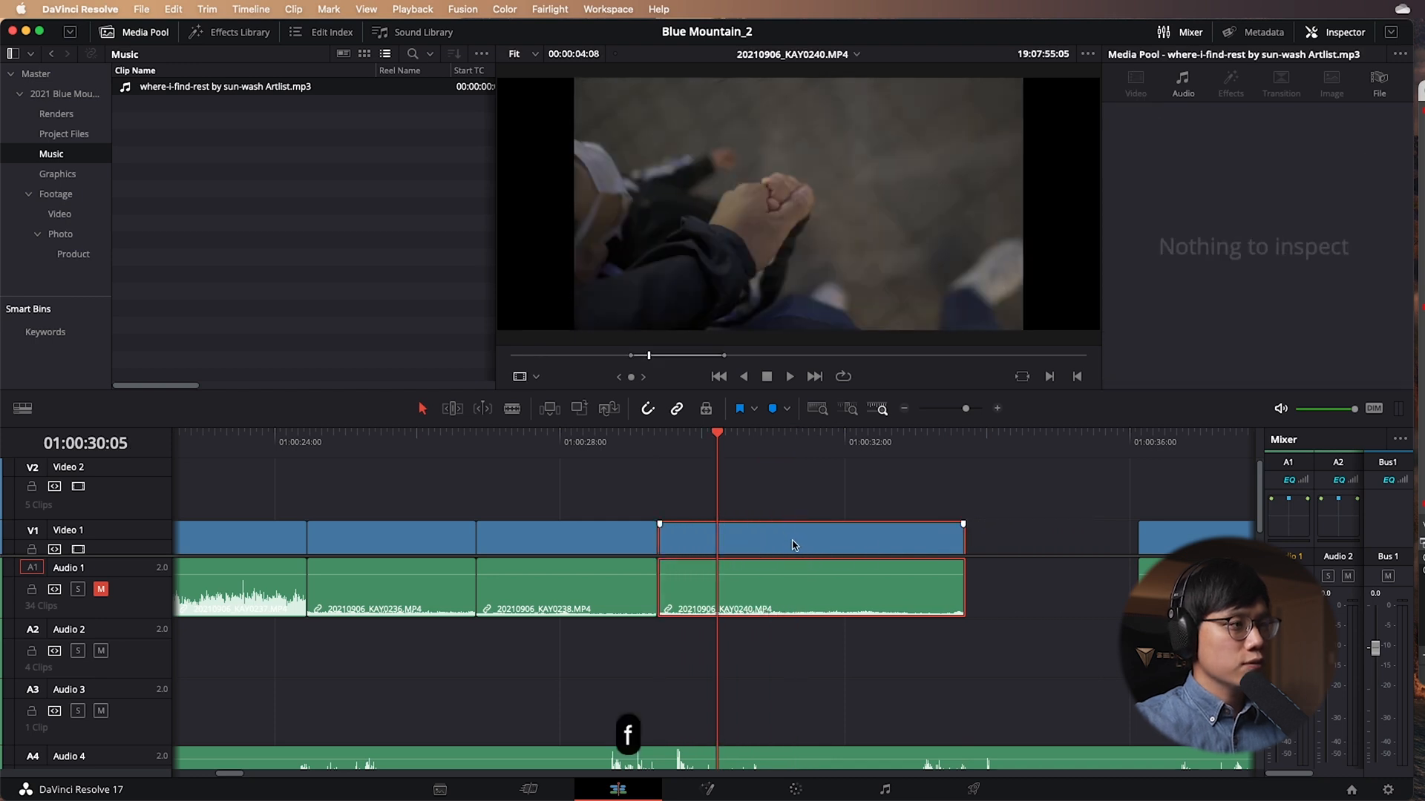
pyautogui.click(653, 356)
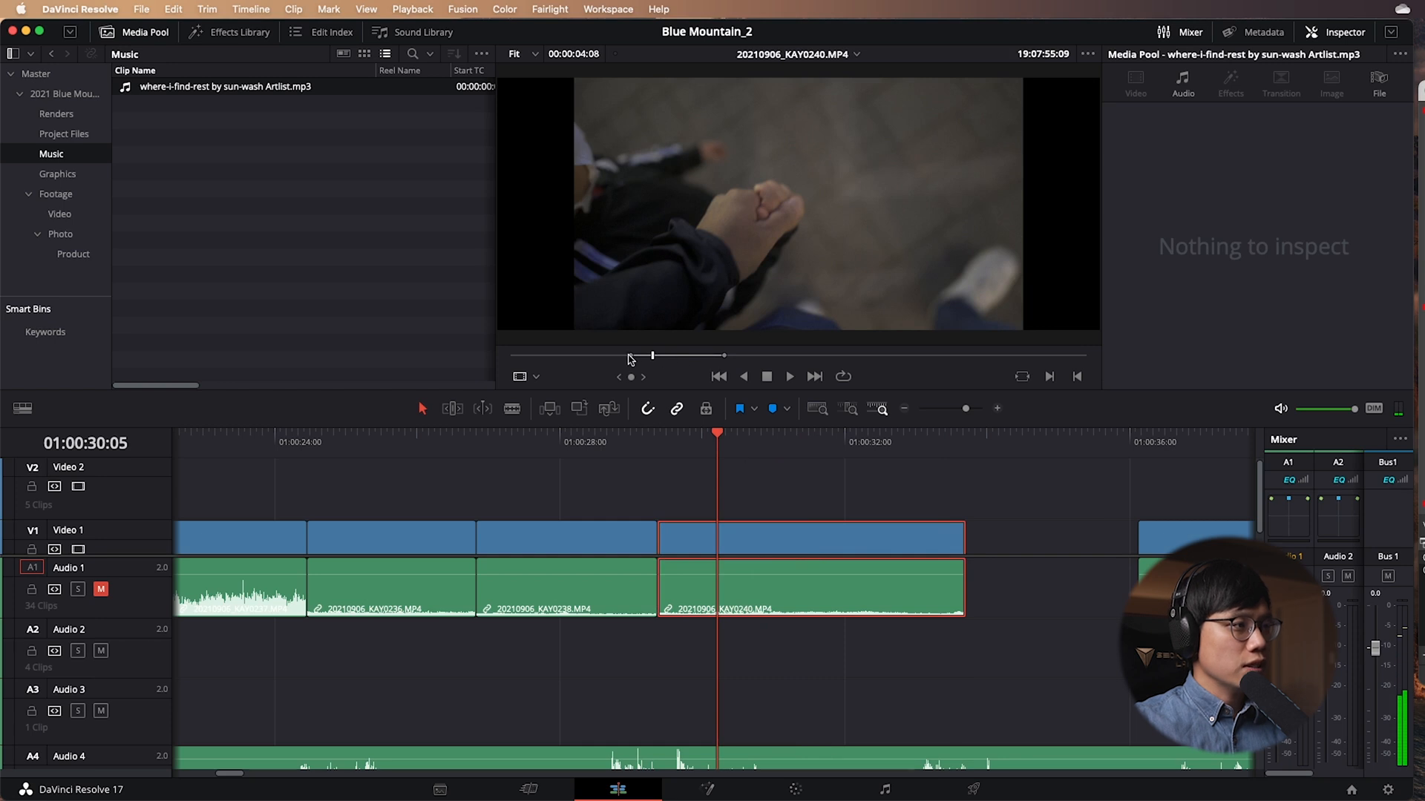
# Mark a 00:00:03:14 source range of 20210906_KAY0240.MP4 ending at 19:07:53:08, and place only its video on Video 1 after 20210906_KAY0238.MP4.
pyautogui.moveTo(604, 355)
pyautogui.mouseDown()
pyautogui.moveTo(1084, 359)
pyautogui.moveTo(541, 362)
pyautogui.moveTo(817, 372)
pyautogui.moveTo(531, 359)
pyautogui.moveTo(607, 364)
pyautogui.mouseUp()
pyautogui.press('i')
pyautogui.press('o')
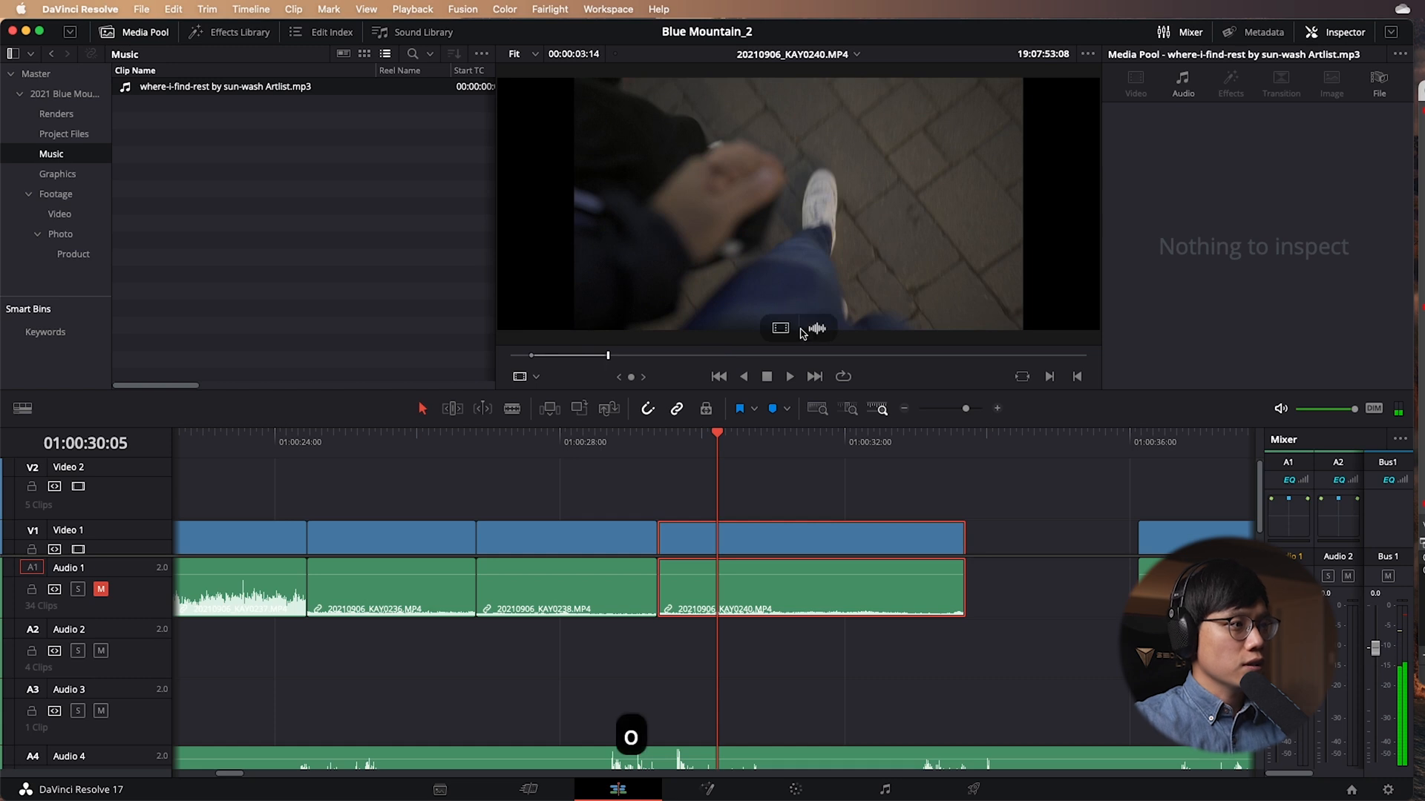
pyautogui.moveTo(780, 331); pyautogui.dragTo(664, 539)
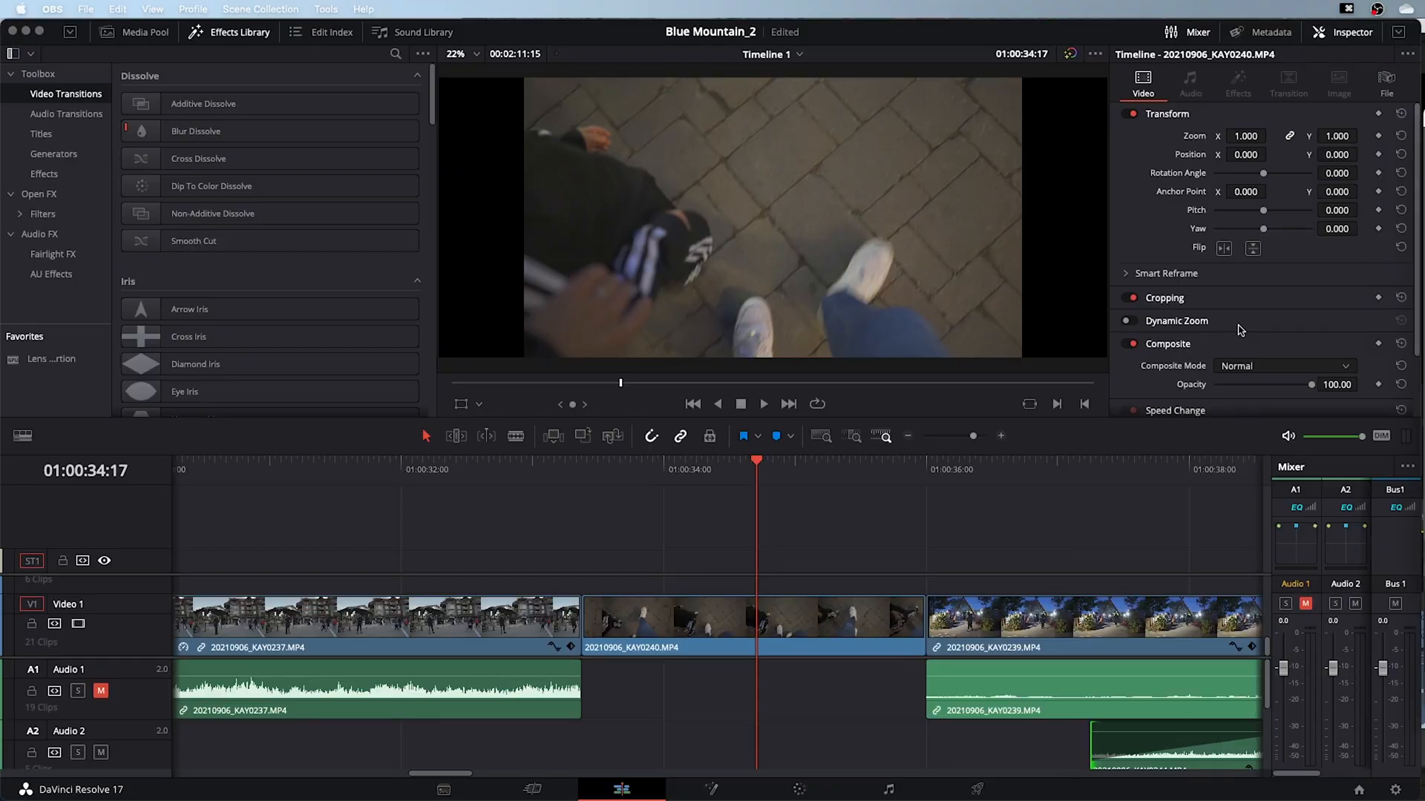
# Match the 20210906_KAY0240.MP4 frame at 01:00:34:17 to its source clip, and return to the timeline.
pyautogui.click(830, 636)
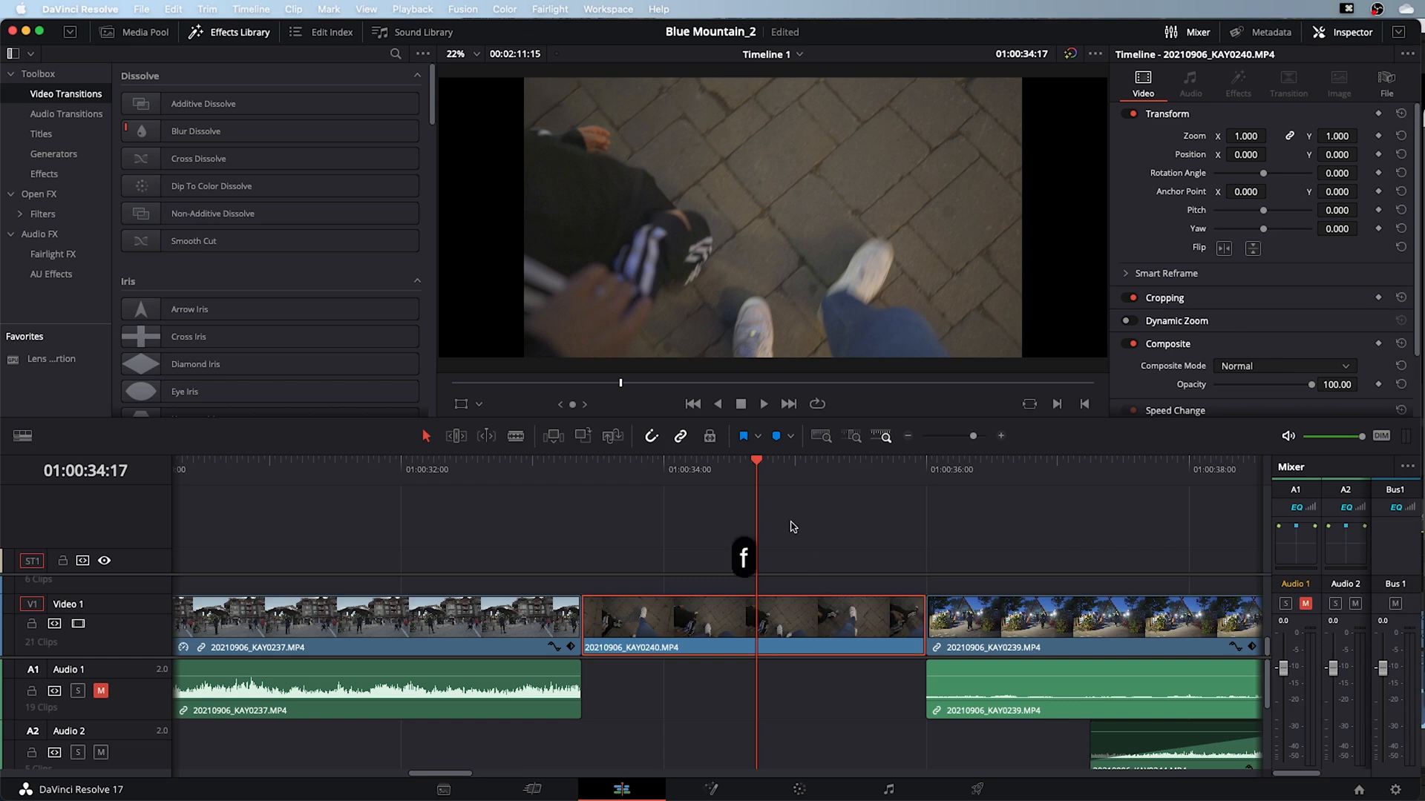
pyautogui.press('f')
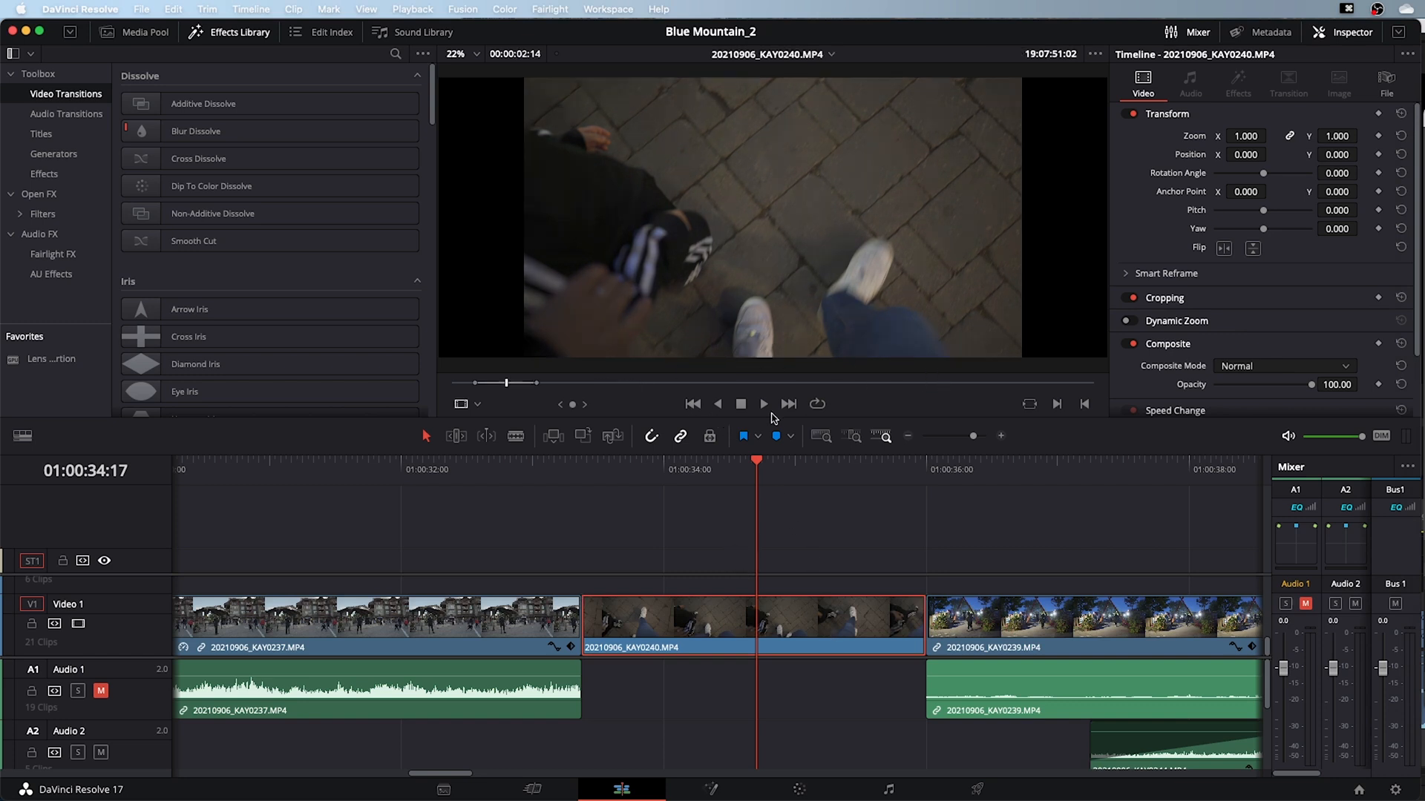
pyautogui.click(788, 528)
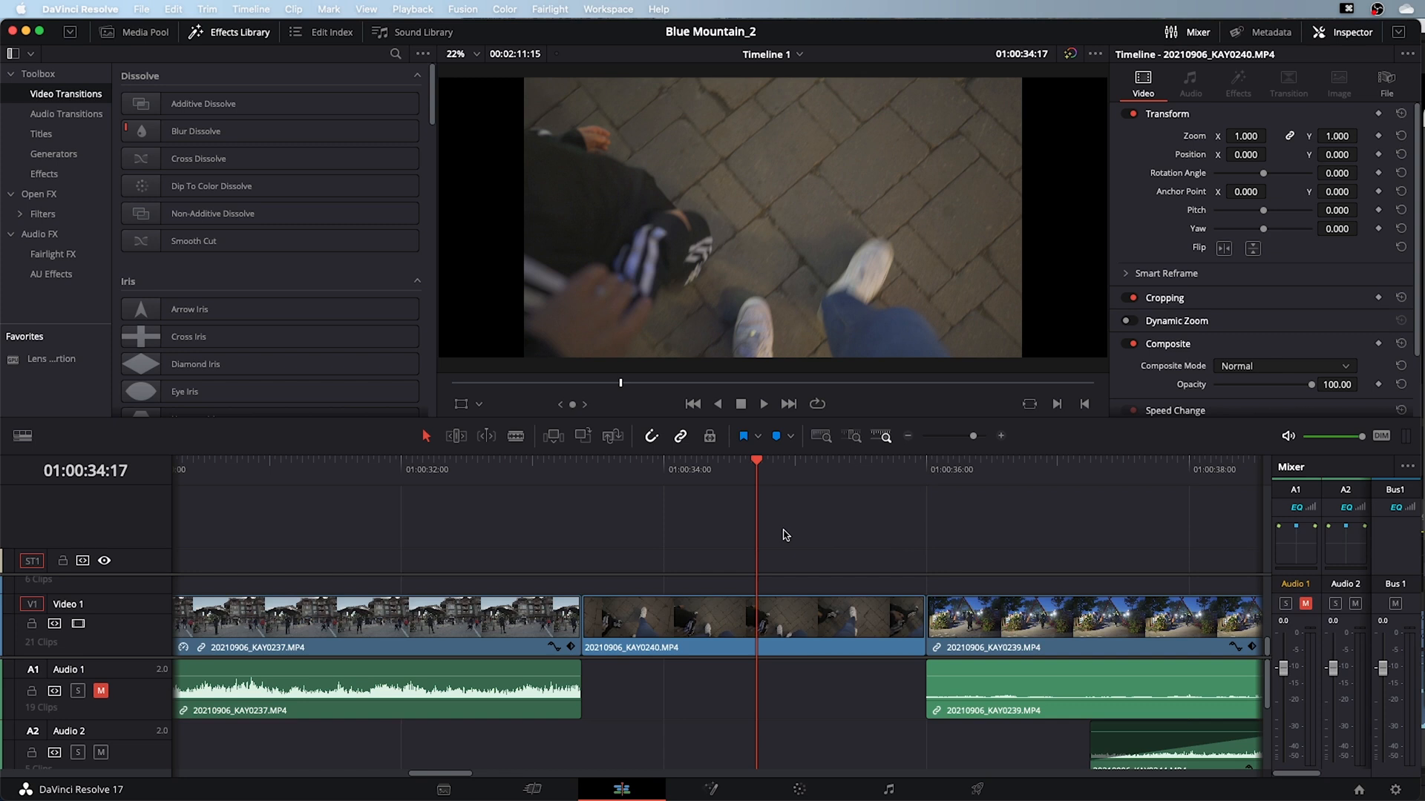
# Play the cut from 20210906_KAY0240.MP4 into 20210906_KAY0239.MP4 repeatedly, at normal and double speed, stopping and resuming playback.
pyautogui.press('space')
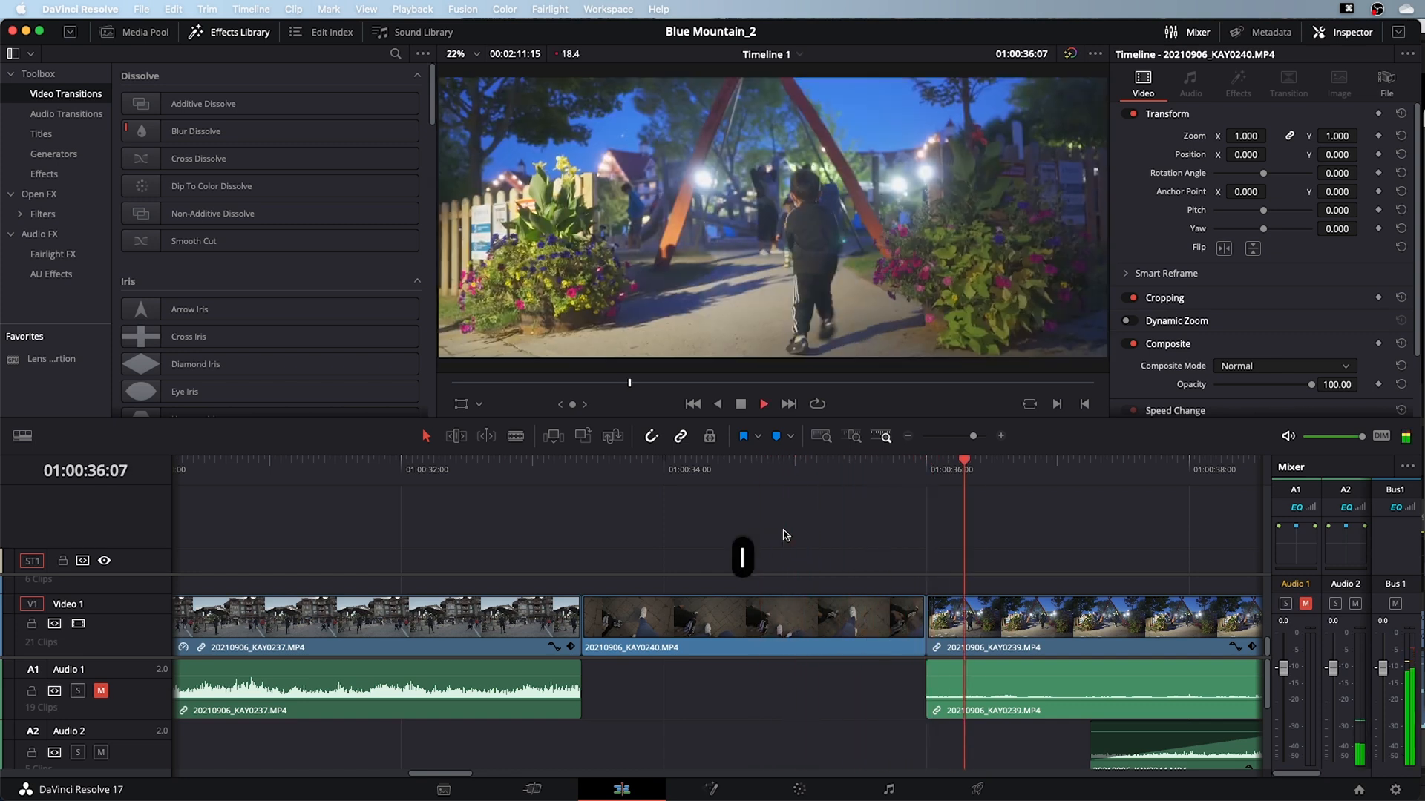
pyautogui.press('space')
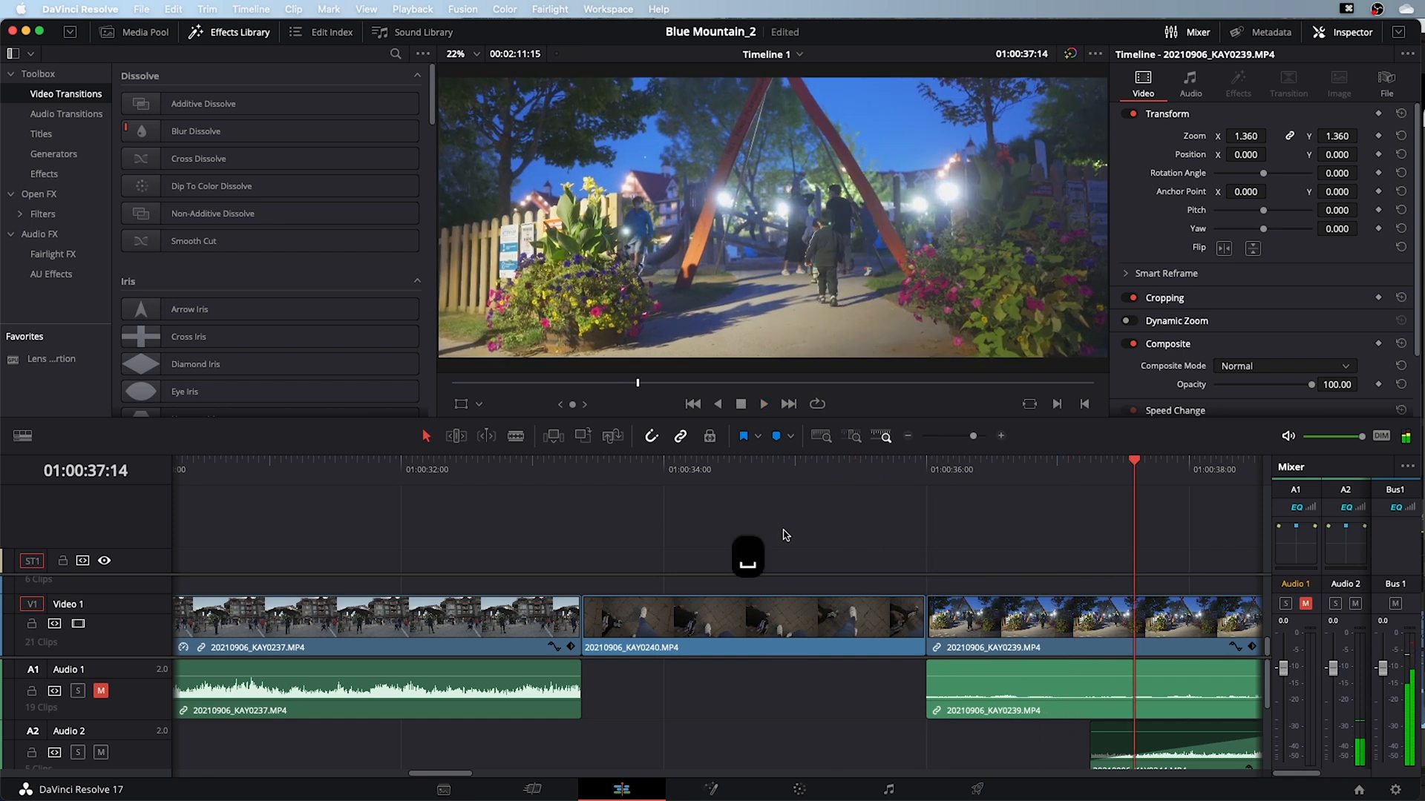
pyautogui.click(769, 468)
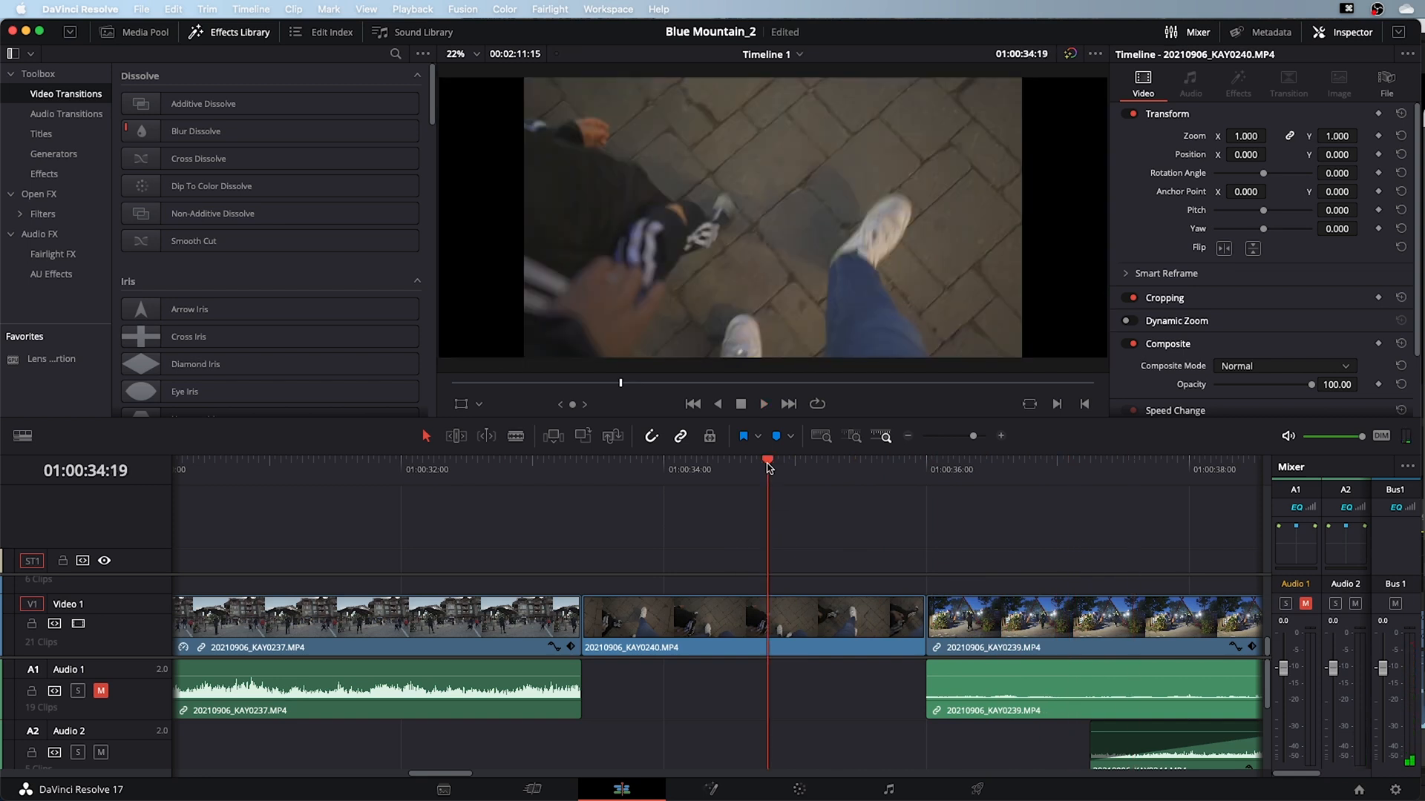
pyautogui.press('l')
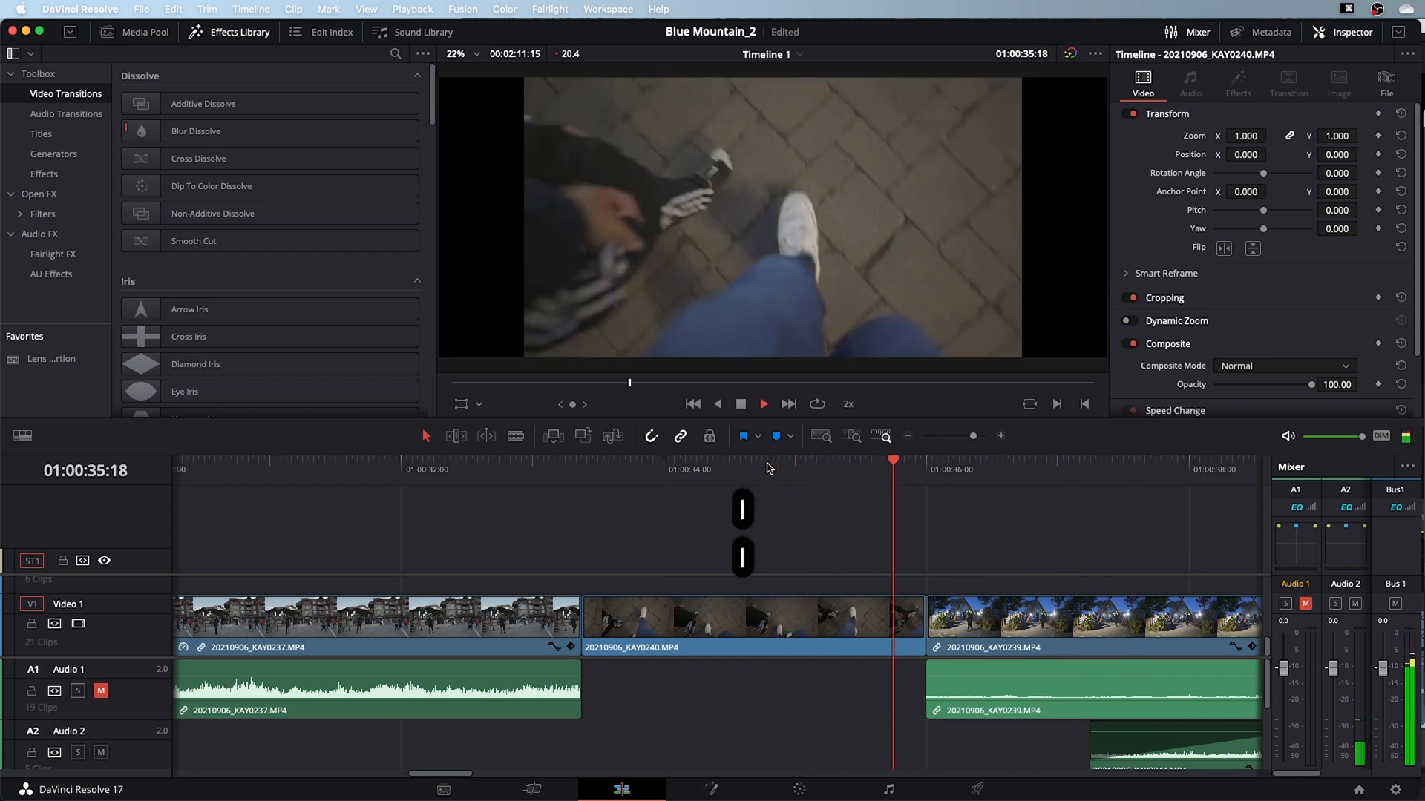
pyautogui.press('space')
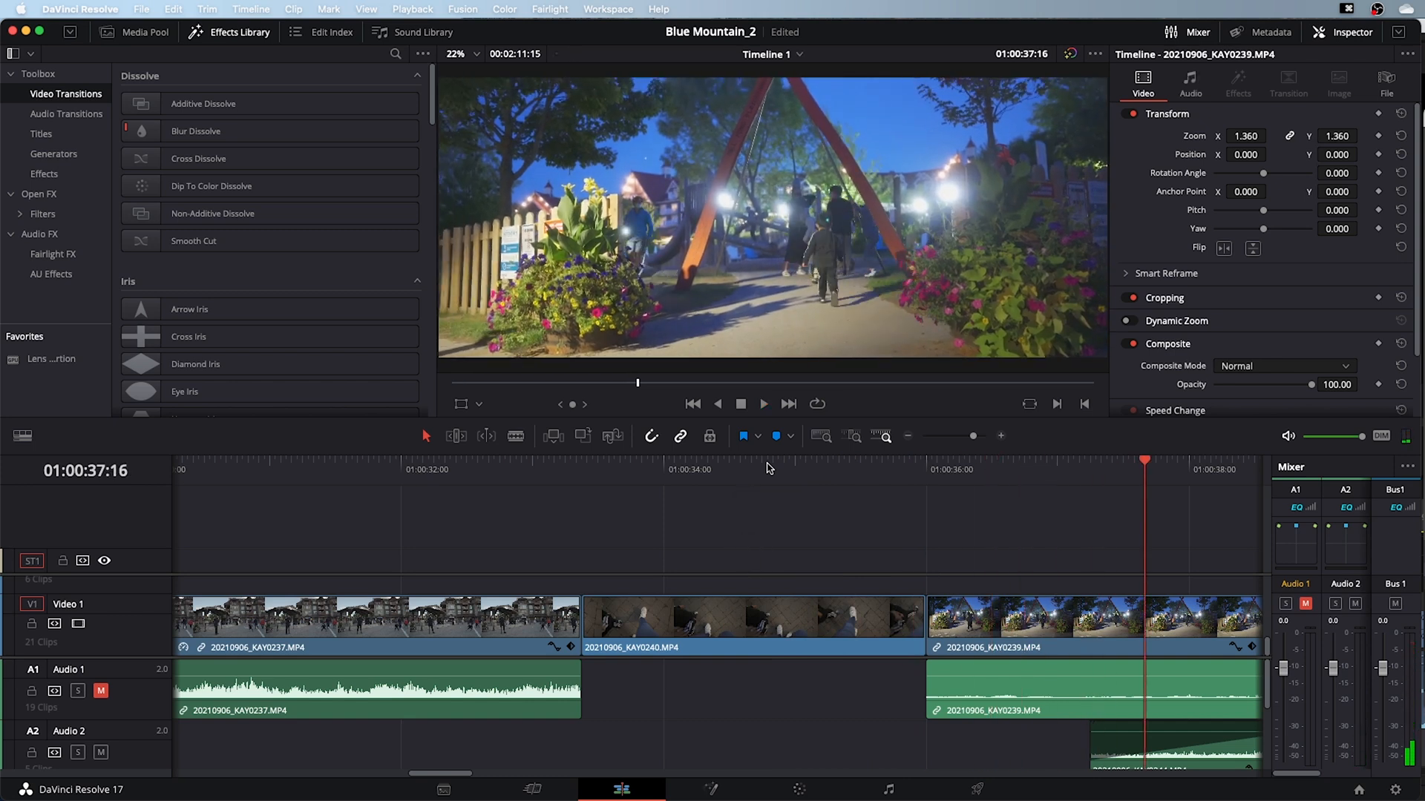
pyautogui.click(768, 466)
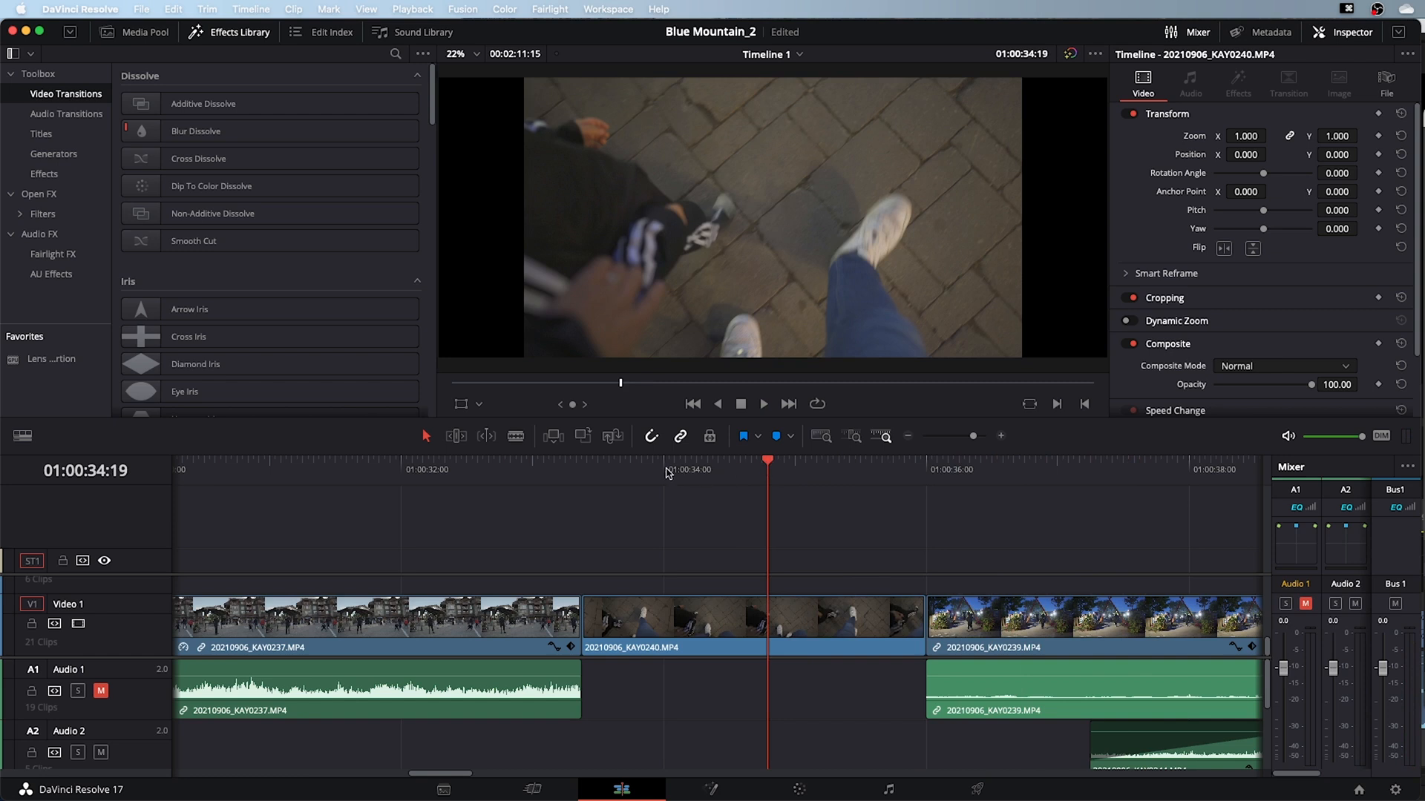
pyautogui.press('space')
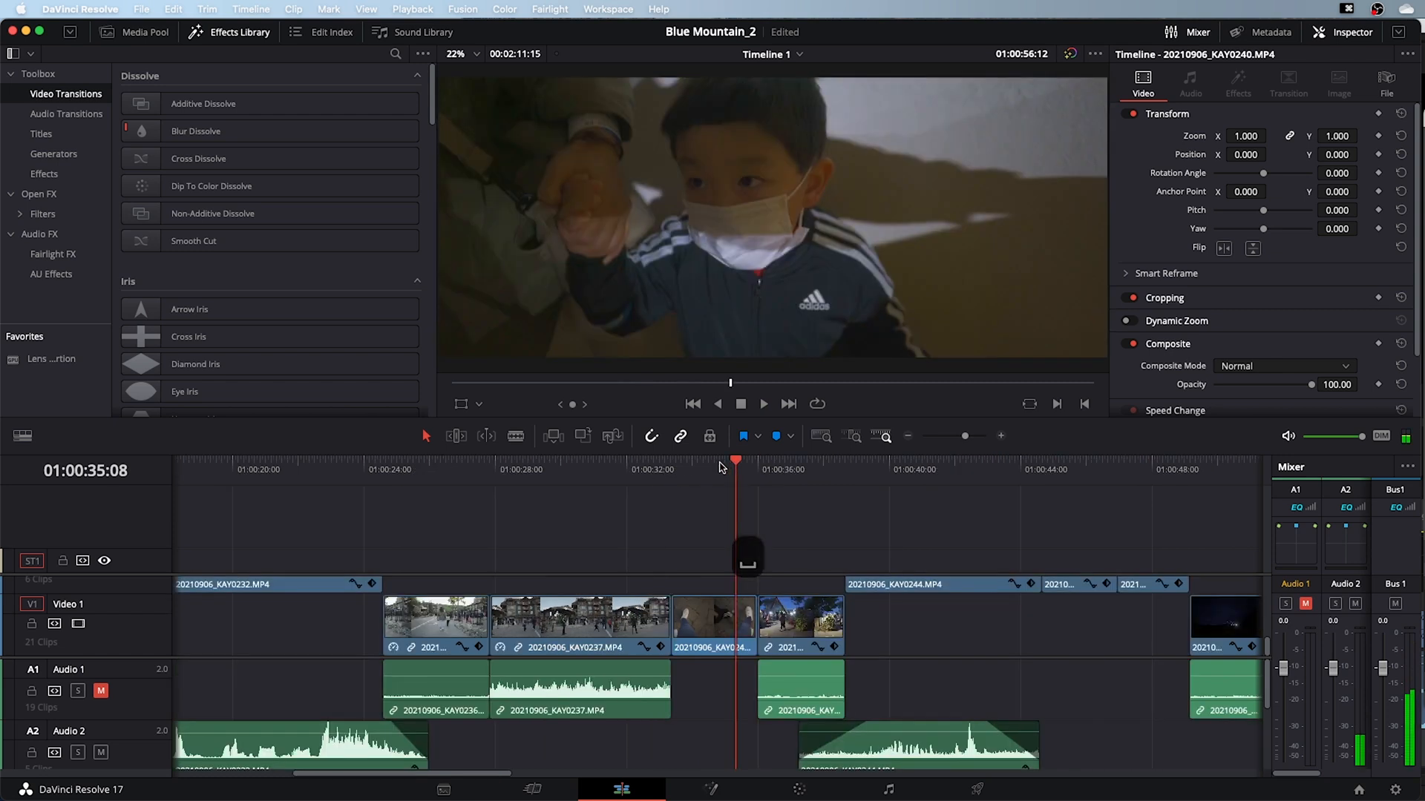
pyautogui.click(719, 466)
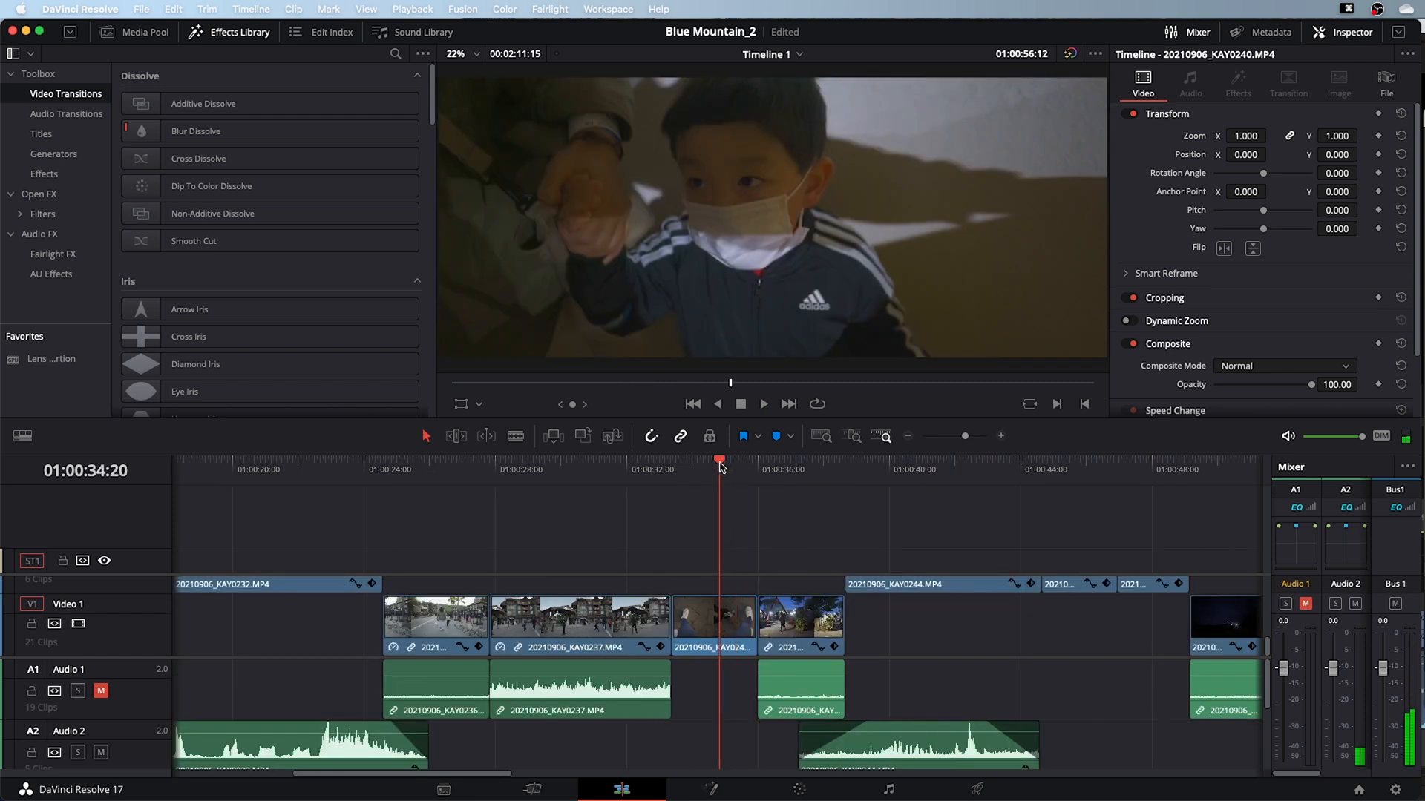
pyautogui.press('l')
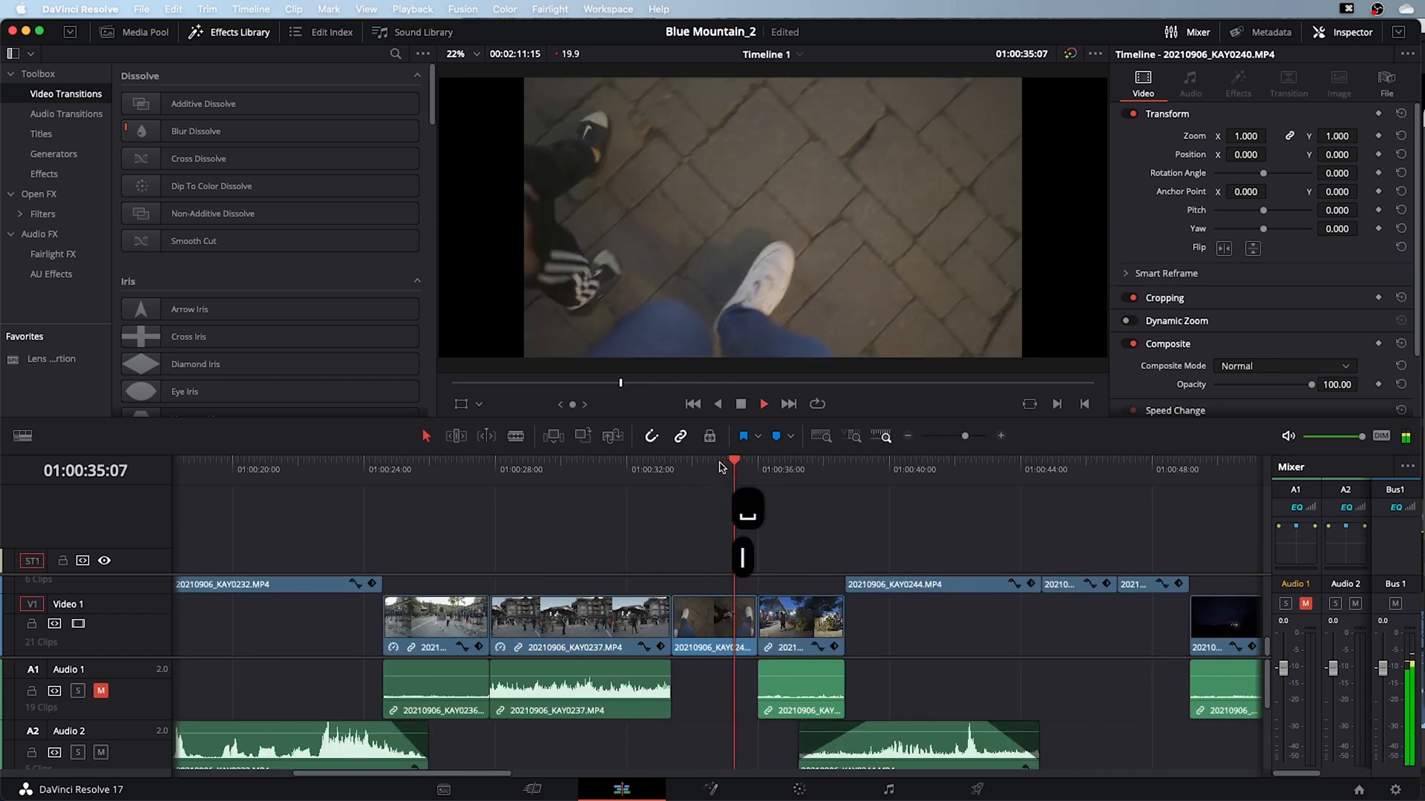
pyautogui.press('k')
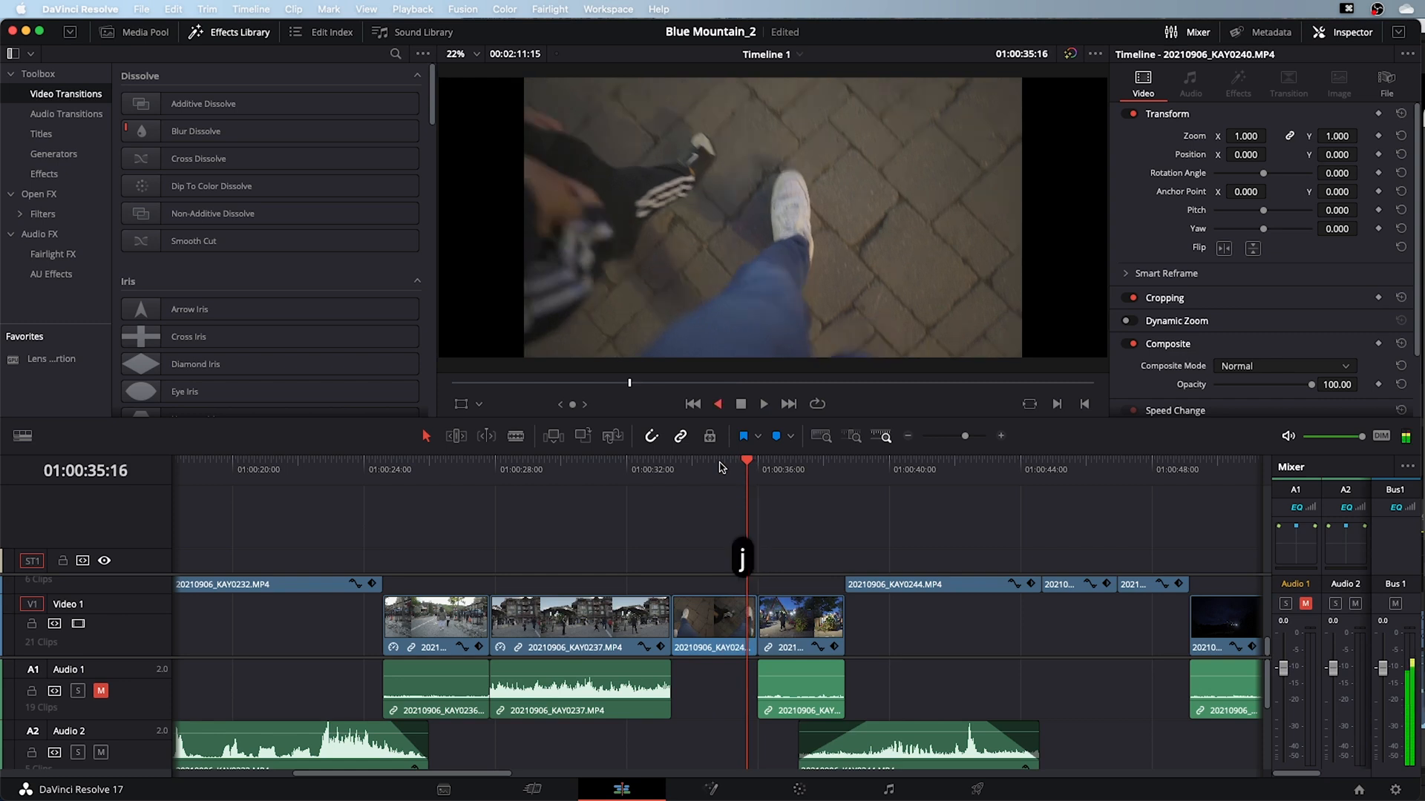
# Shuttle the timeline backward at up to 8x speed, pause, and shuttle forward again at up to 4x.
pyautogui.press('j')
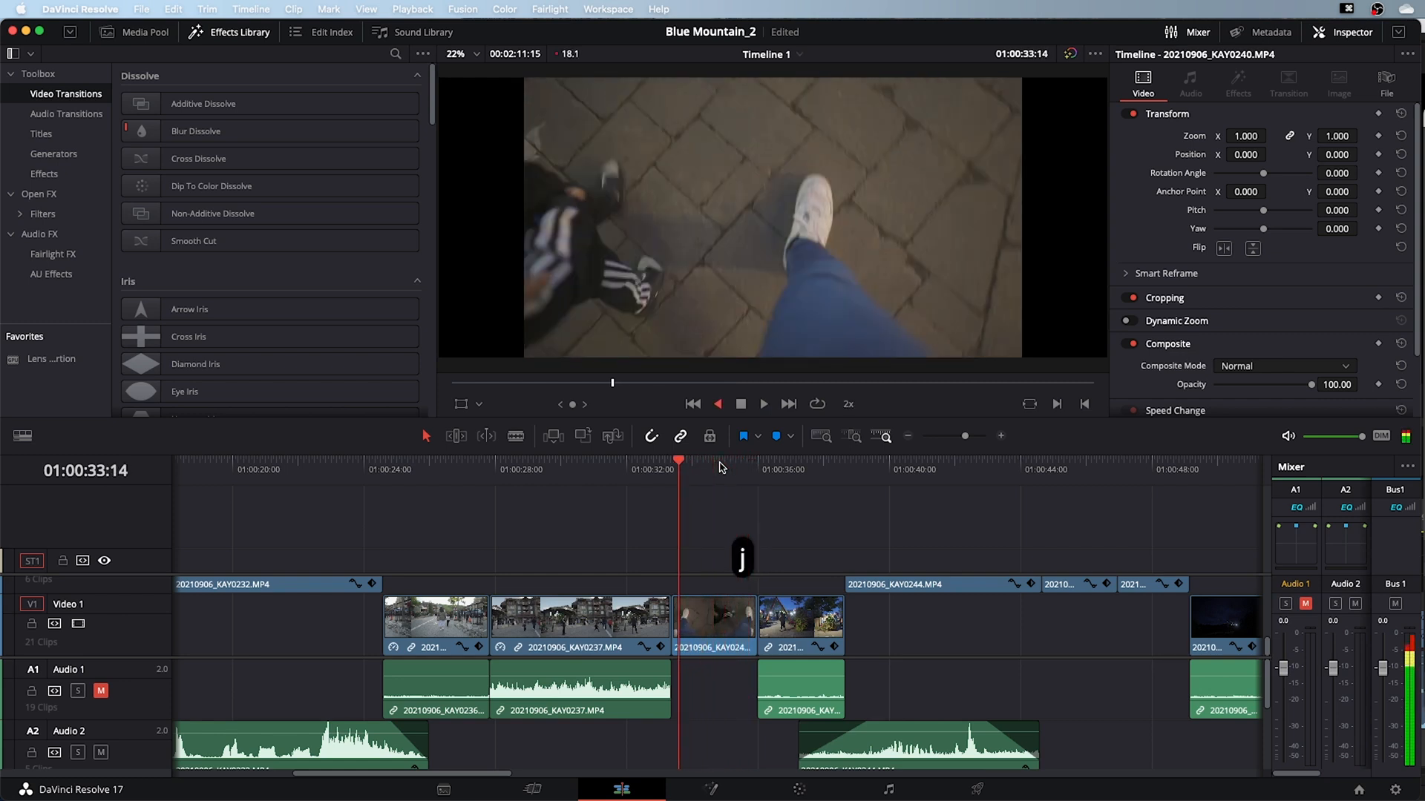
pyautogui.press('space')
pyautogui.press('j')
pyautogui.press('j')
pyautogui.press('j')
pyautogui.press('j')
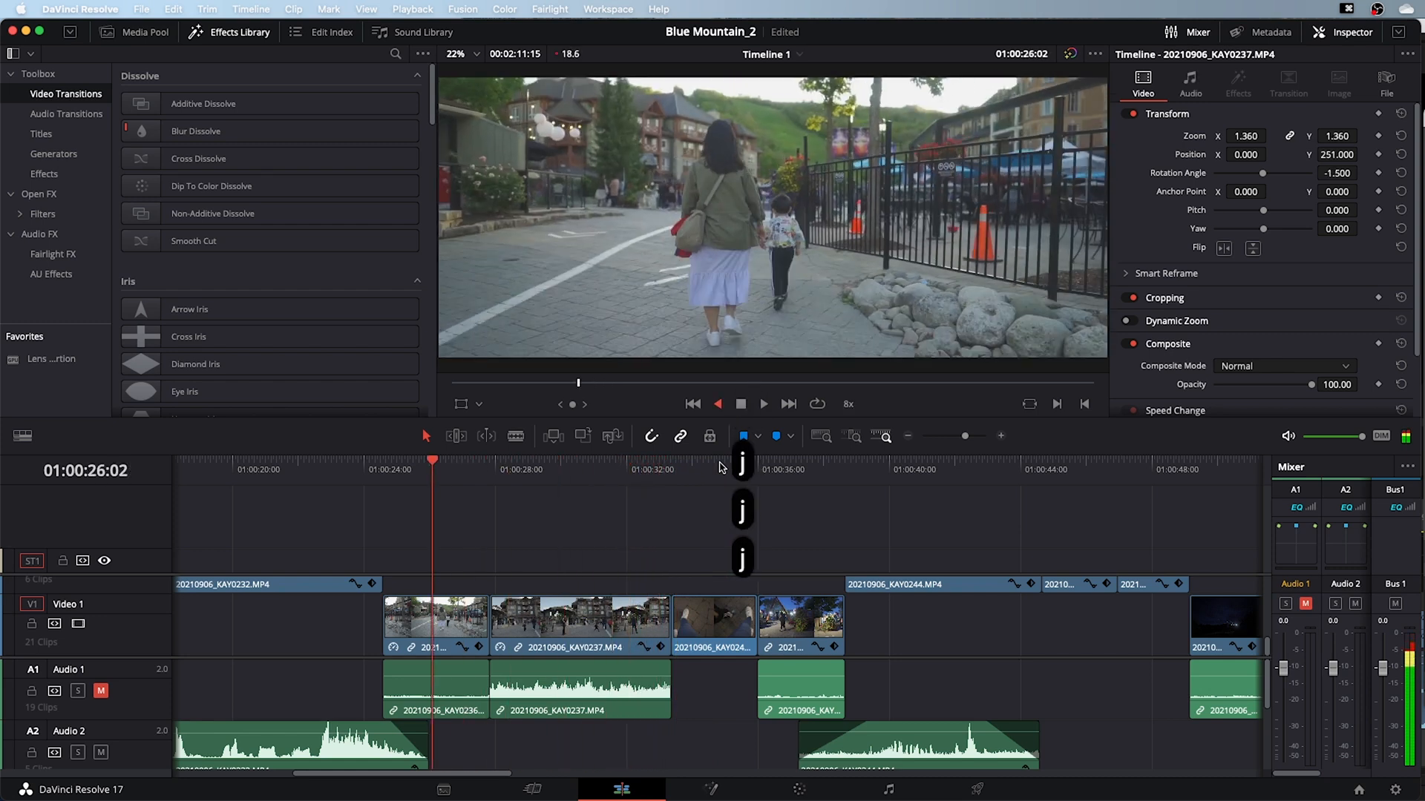
pyautogui.press('space')
pyautogui.press('k')
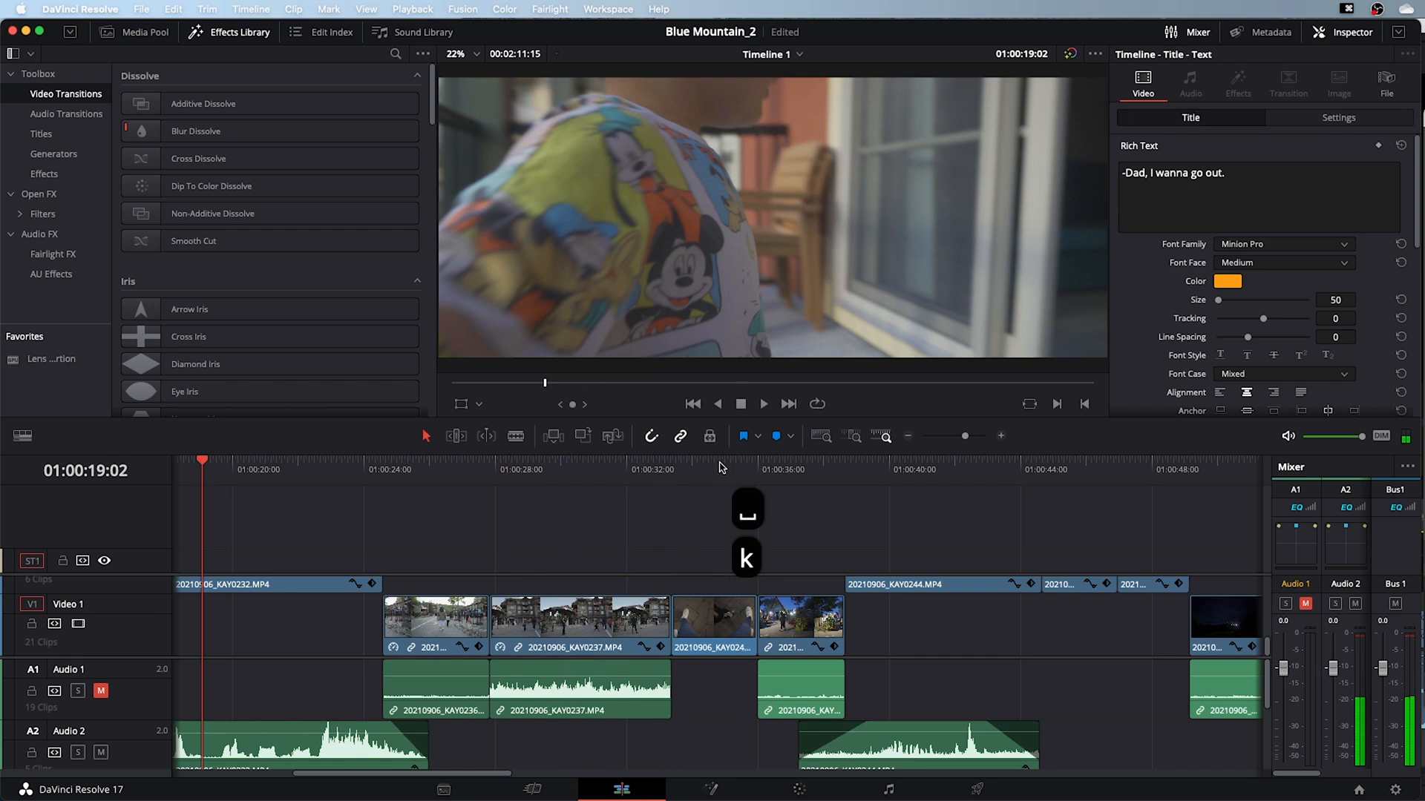
pyautogui.press('l')
pyautogui.press('l')
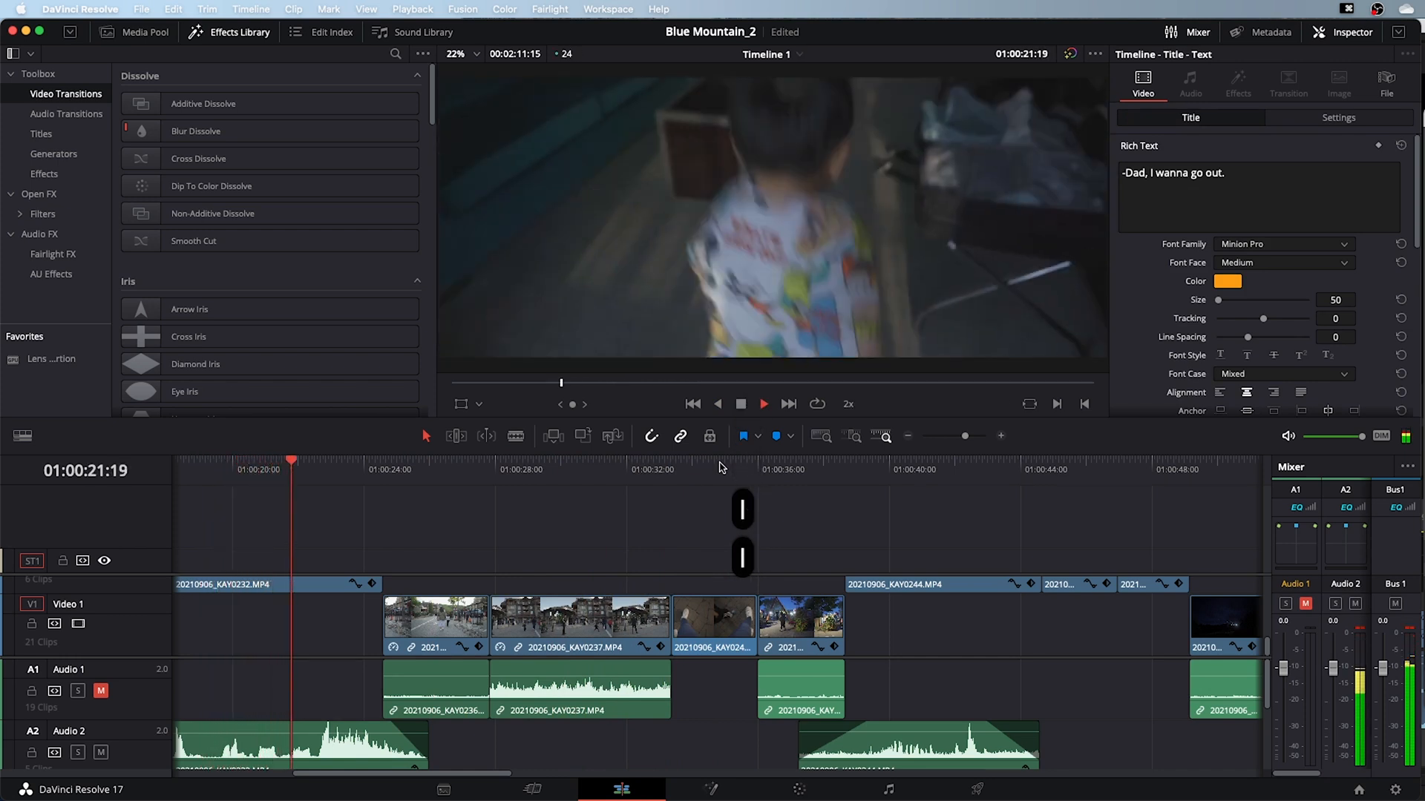
pyautogui.press('l')
pyautogui.press('l')
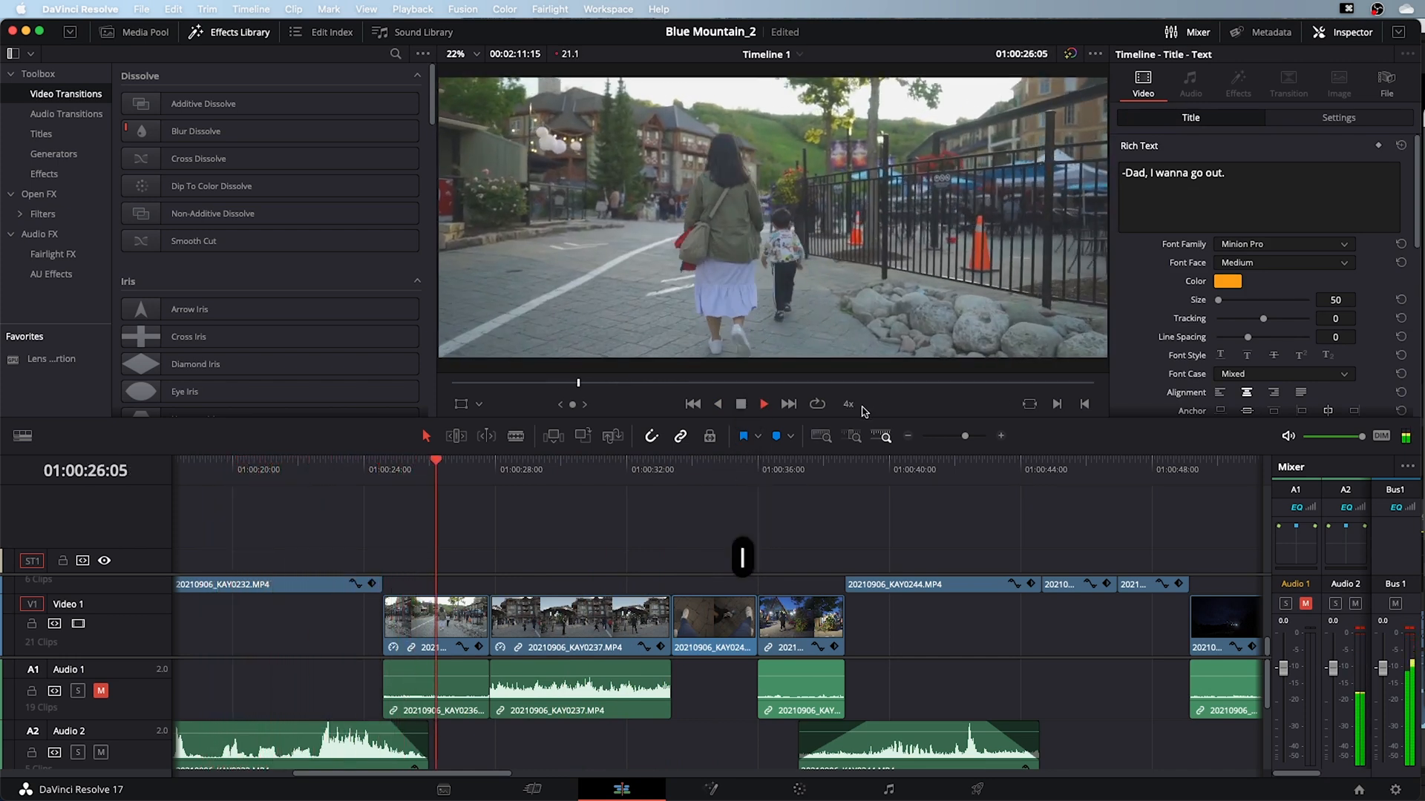
# Try slipping the content of 20210906_KAY0240.MP4 in Trim Edit Mode, and undo the slip.
pyautogui.click(719, 475)
pyautogui.press('super+equal')
pyautogui.press('super+equal')
pyautogui.press('super+equal')
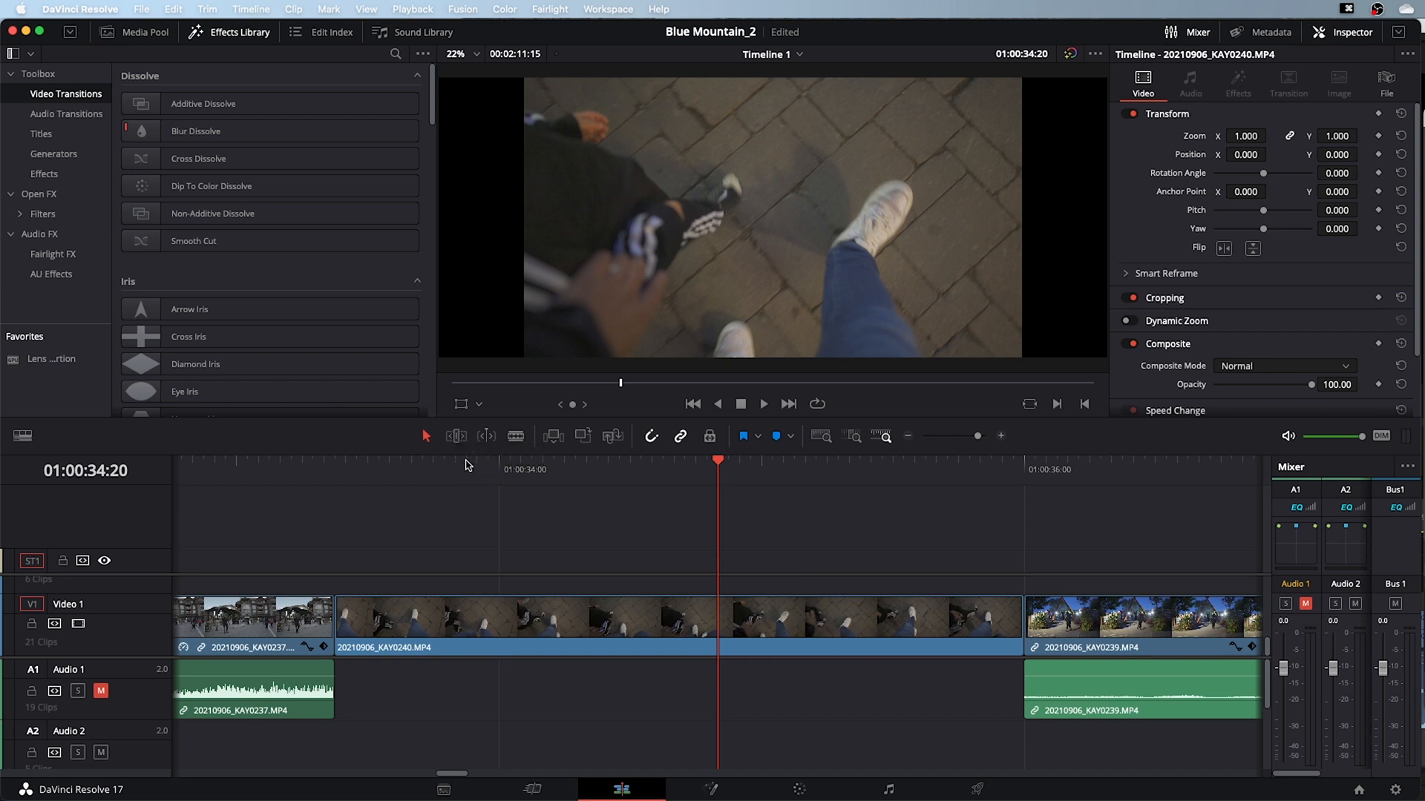
pyautogui.press('t')
pyautogui.moveTo(690, 618)
pyautogui.mouseDown()
pyautogui.moveTo(474, 618)
pyautogui.moveTo(973, 628)
pyautogui.moveTo(312, 619)
pyautogui.moveTo(902, 620)
pyautogui.moveTo(703, 616)
pyautogui.mouseUp()
pyautogui.press('super+z')
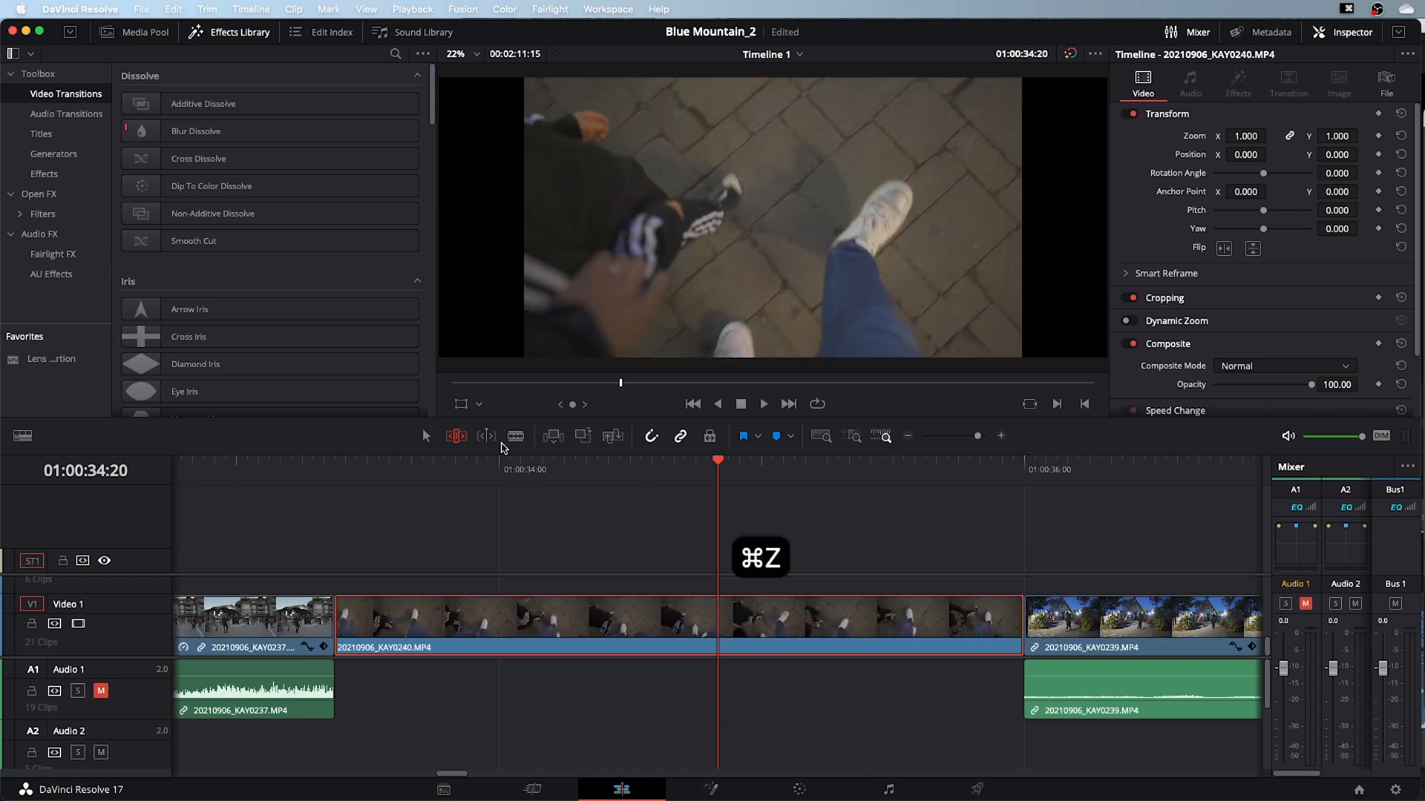
# Turn on Dynamic Trim Mode with the Slip option, and select 20210906_KAY0240.MP4 at 01:00:34:02.
pyautogui.click(486, 438)
pyautogui.press('Down')
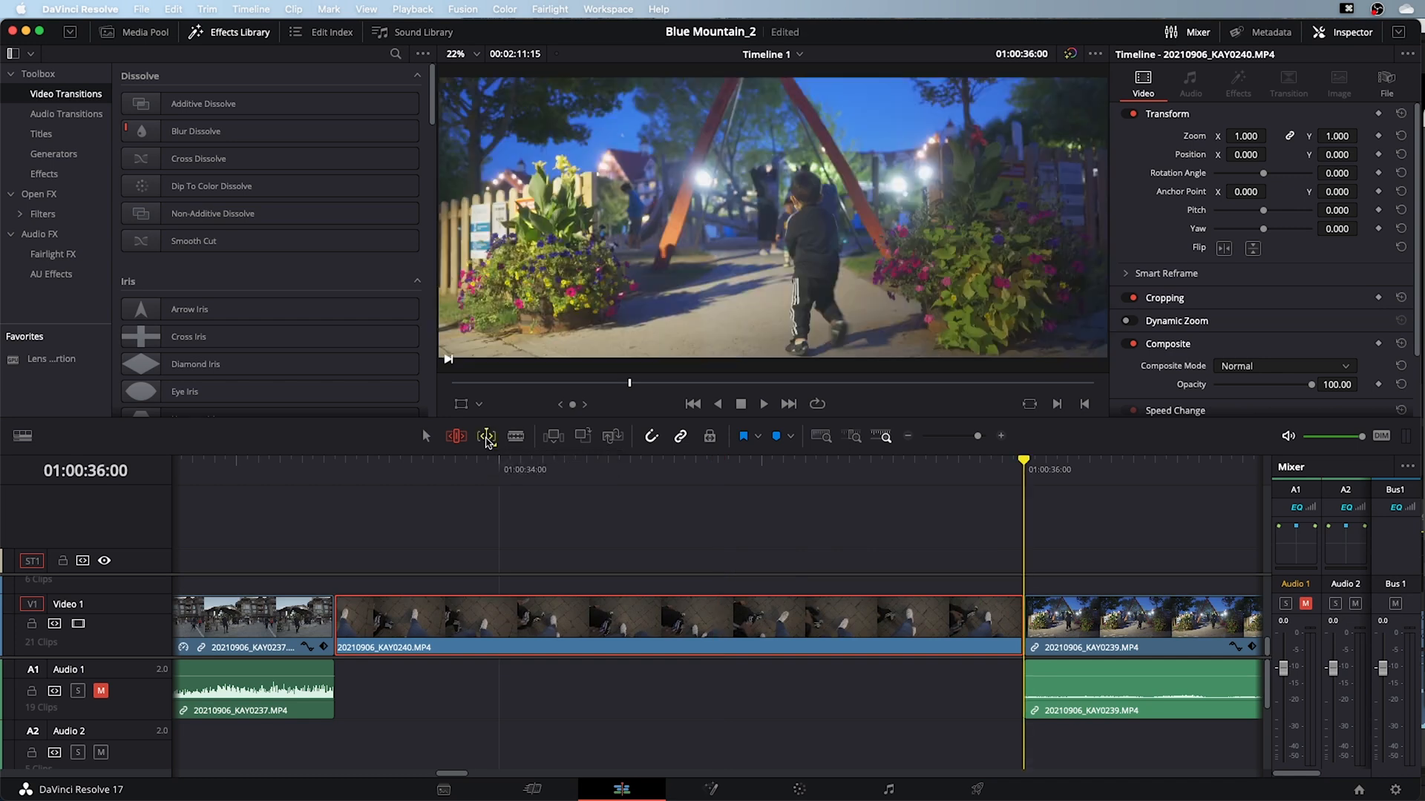
pyautogui.rightClick(487, 438)
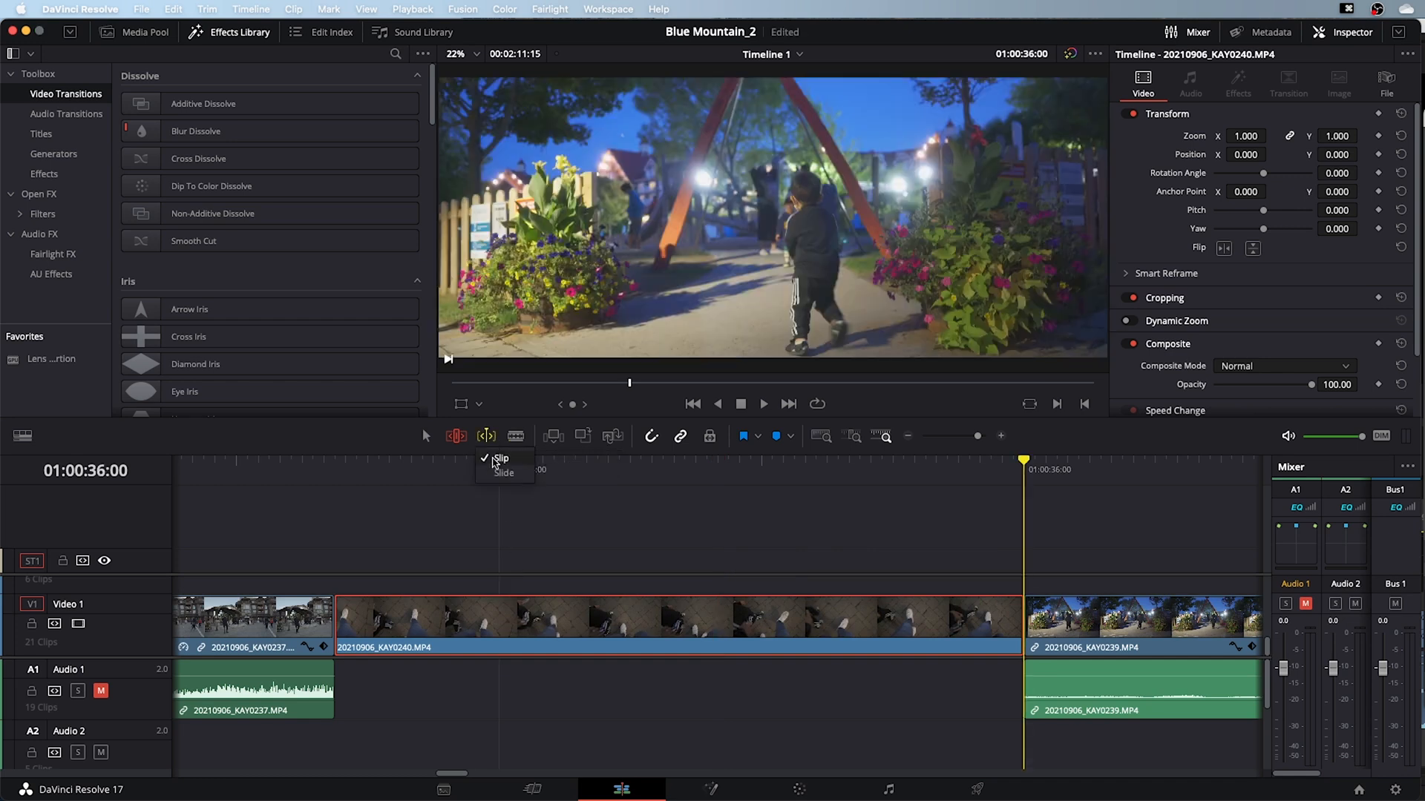
pyautogui.click(496, 459)
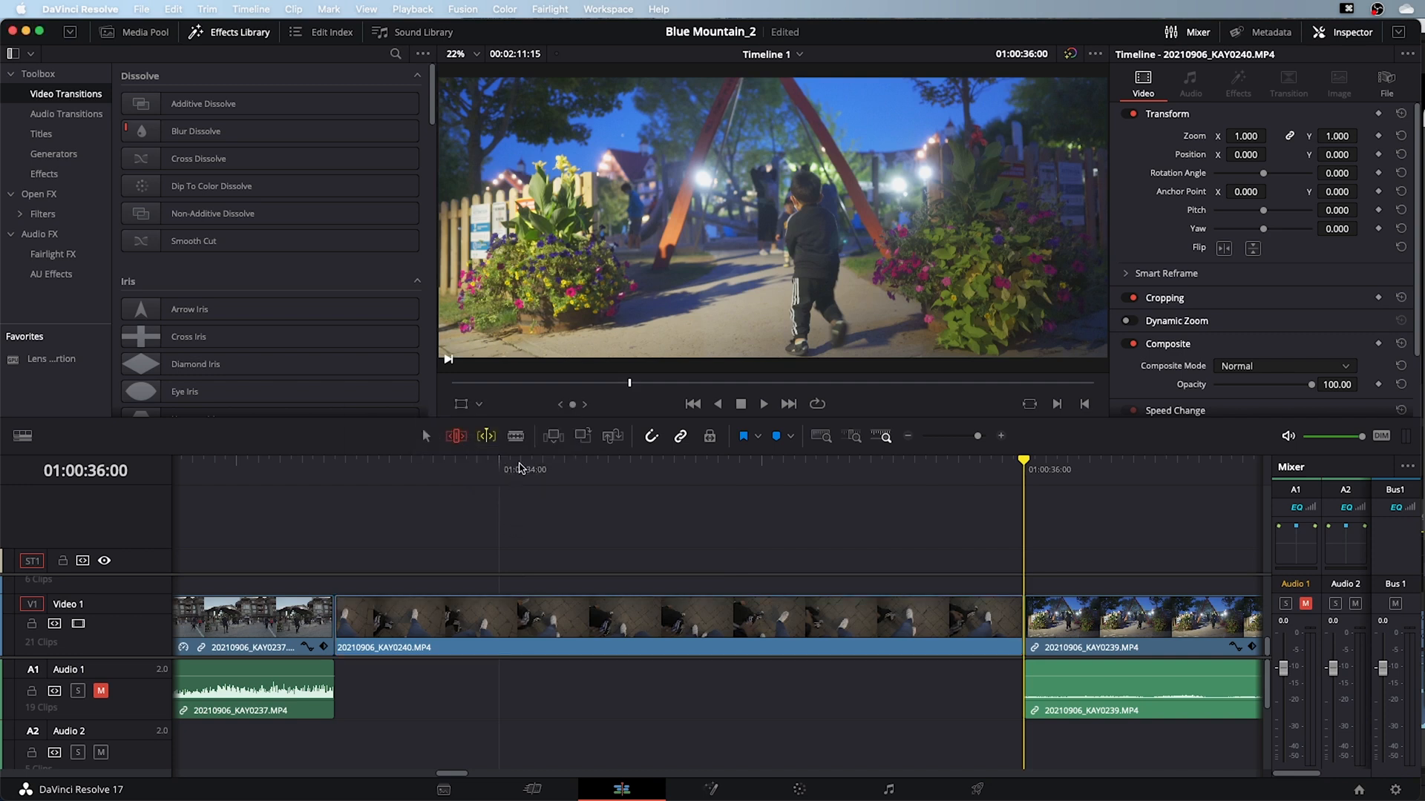
pyautogui.click(519, 468)
pyautogui.click(595, 610)
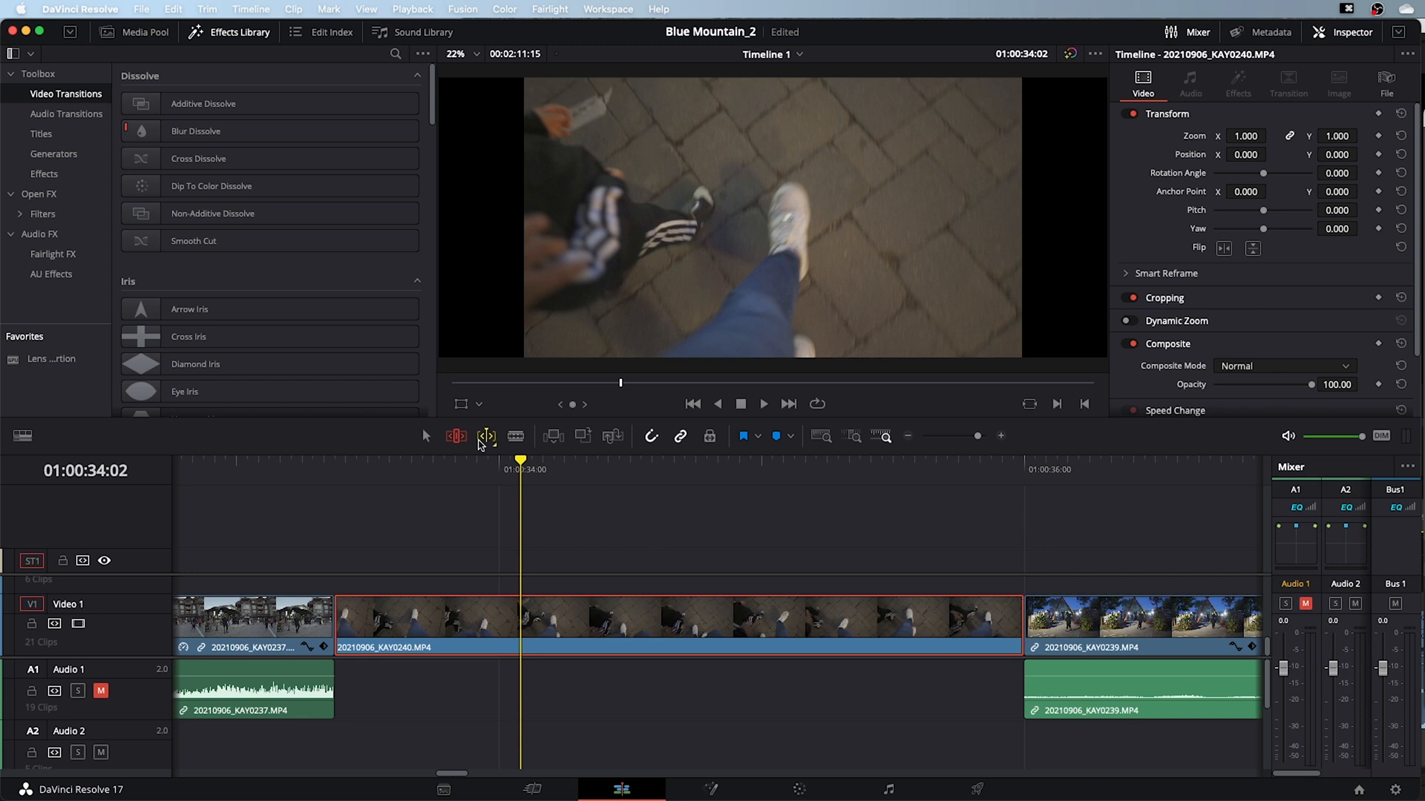
# Slip the content of 20210906_KAY0240.MP4 forward and backward by shuttling playback, and place the playhead at 01:00:34:16.
pyautogui.press('l')
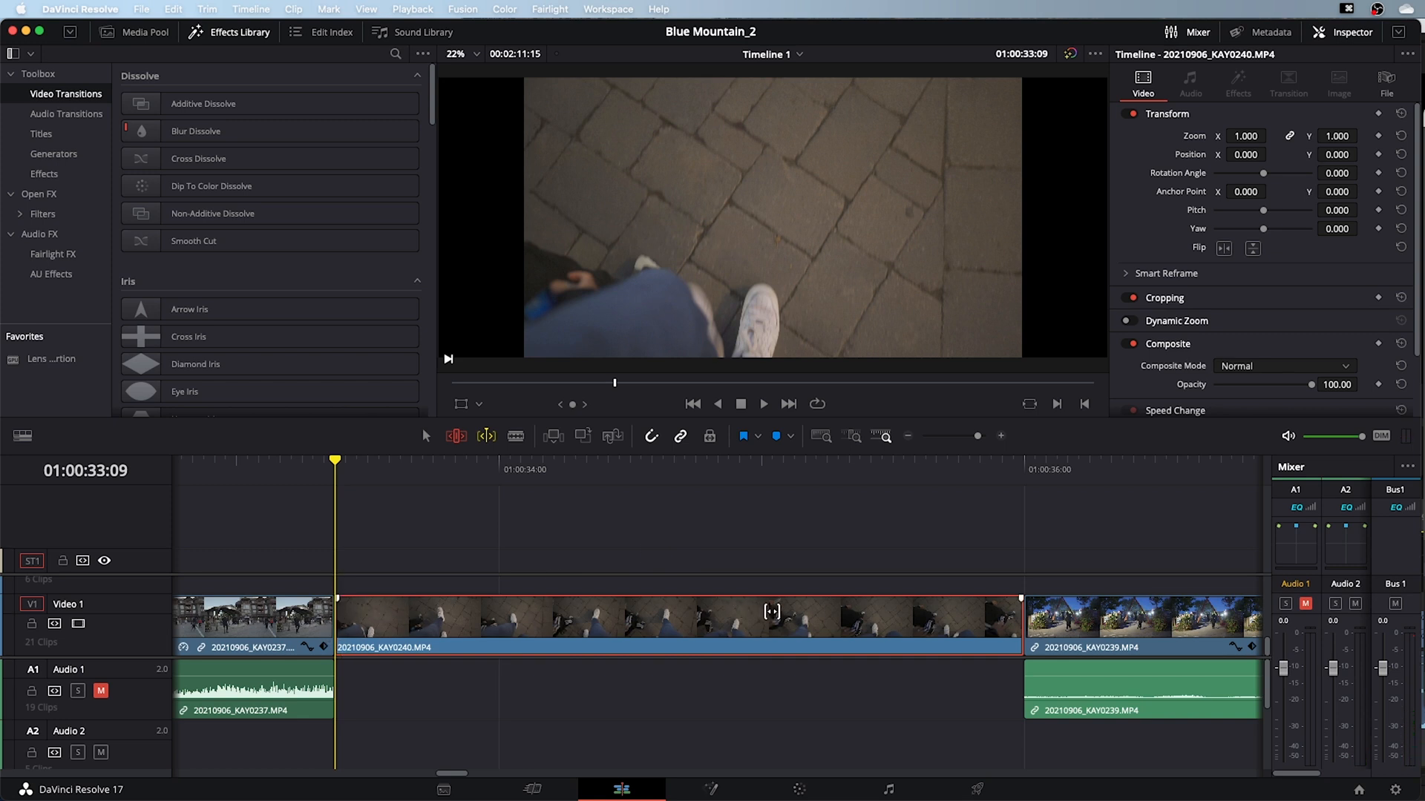
pyautogui.press('j')
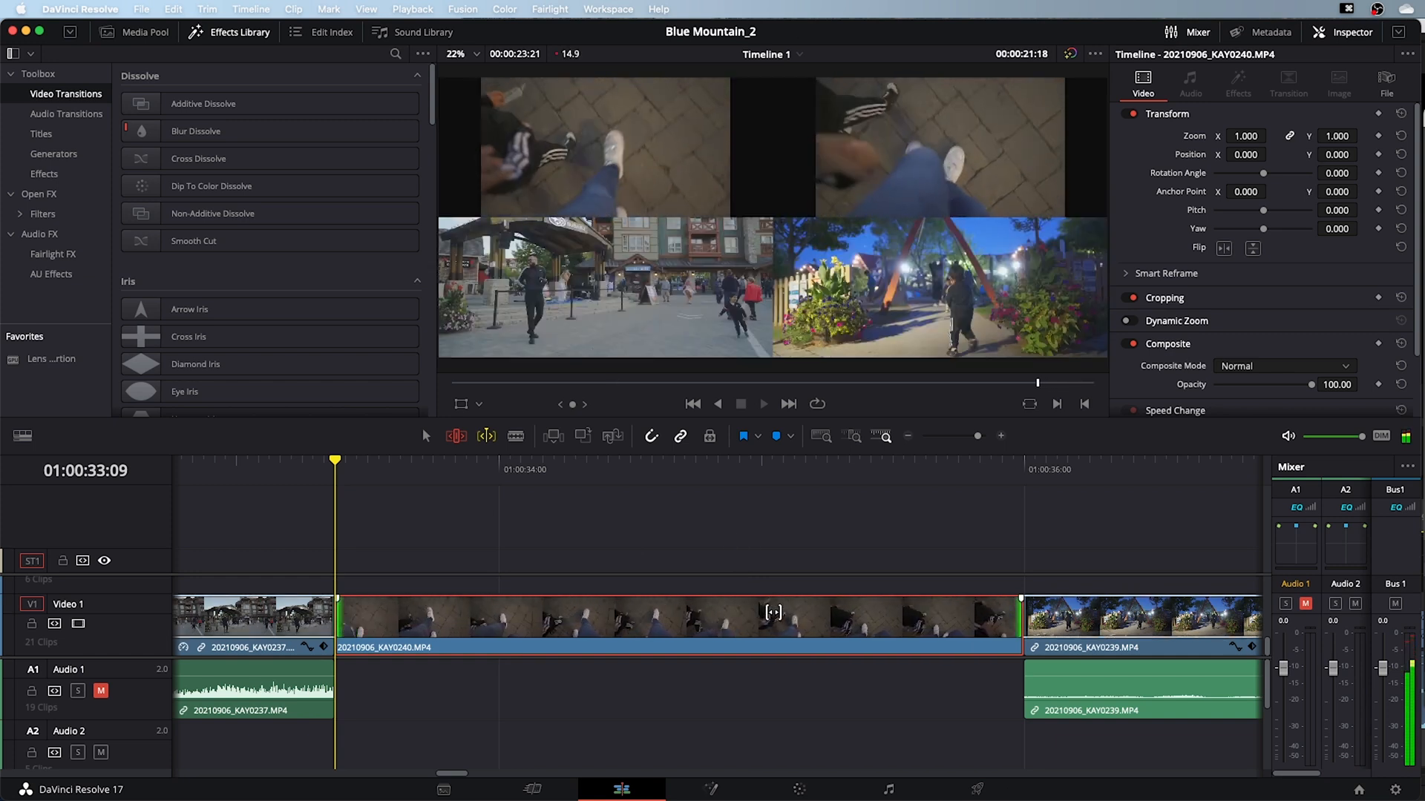
pyautogui.press('space')
pyautogui.click(677, 460)
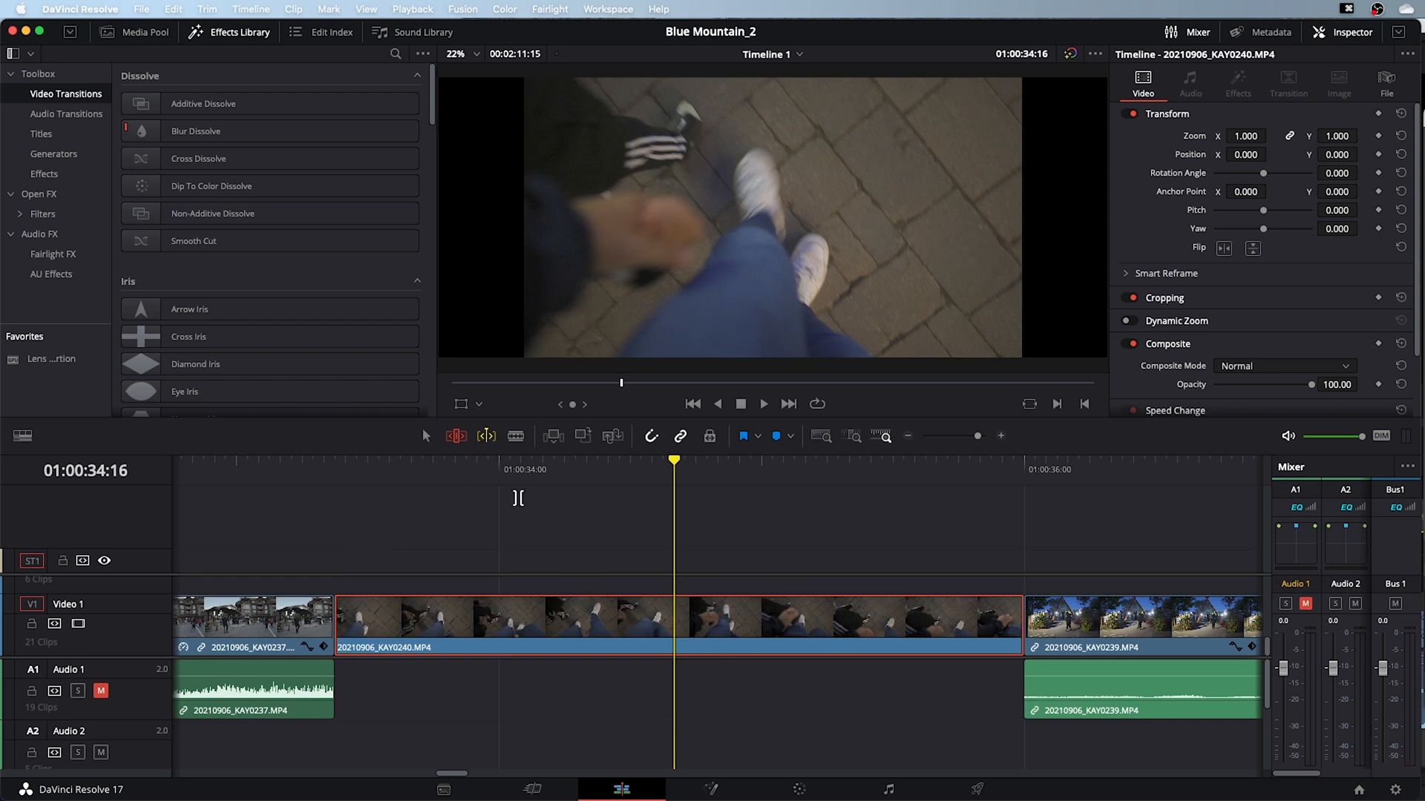
# Switch Dynamic Trim Mode to Slide, with 20210906_KAY0240.MP4 selected on Video 1.
pyautogui.moveTo(686, 623)
pyautogui.mouseDown()
pyautogui.moveTo(607, 622)
pyautogui.moveTo(786, 620)
pyautogui.moveTo(696, 613)
pyautogui.mouseUp()
pyautogui.rightClick(486, 436)
pyautogui.click(503, 473)
pyautogui.press('super+minus')
pyautogui.press('super+minus')
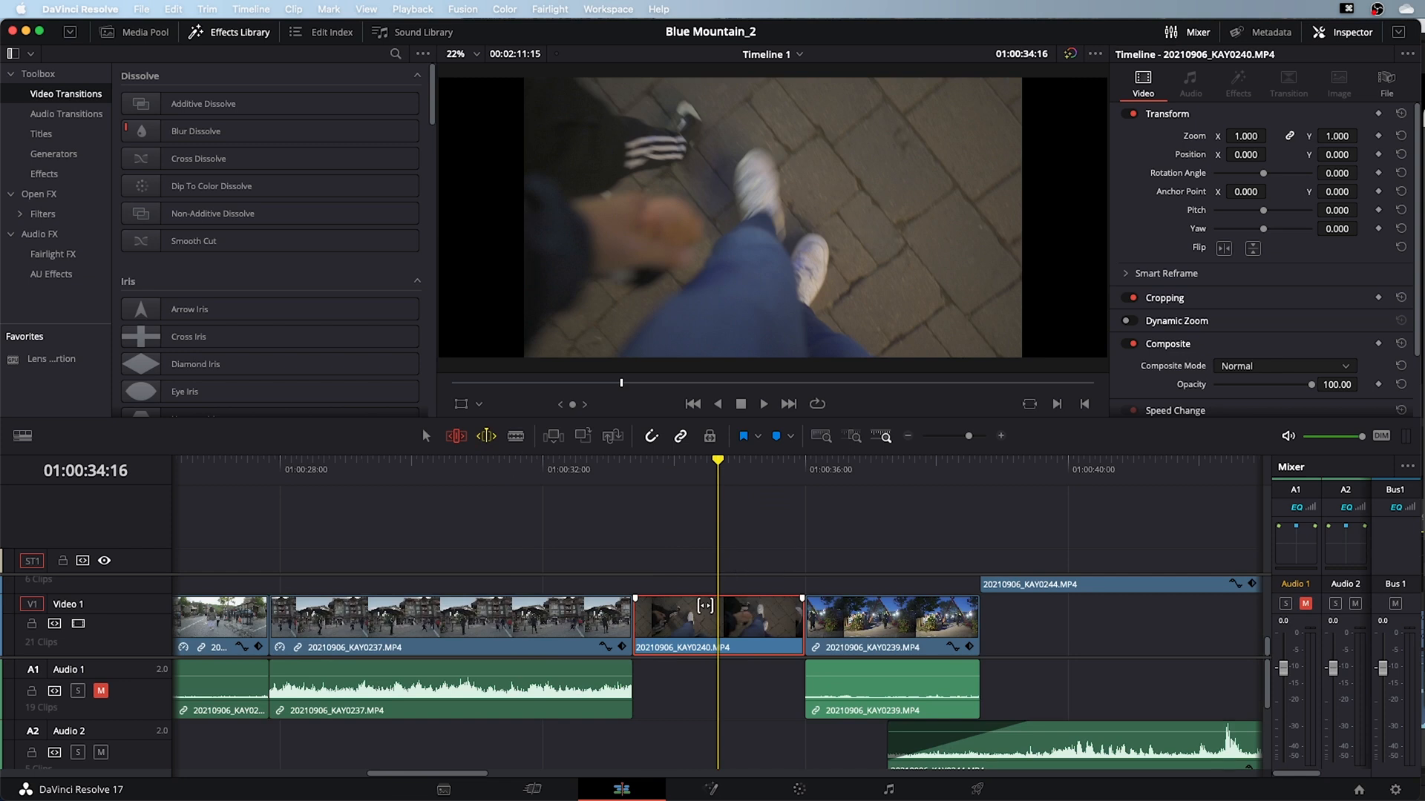
# Try dynamically sliding 20210906_KAY0240.MP4 later and earlier between its neighbouring clips on Video 1, and undo the slides.
pyautogui.press('j')
pyautogui.press('l')
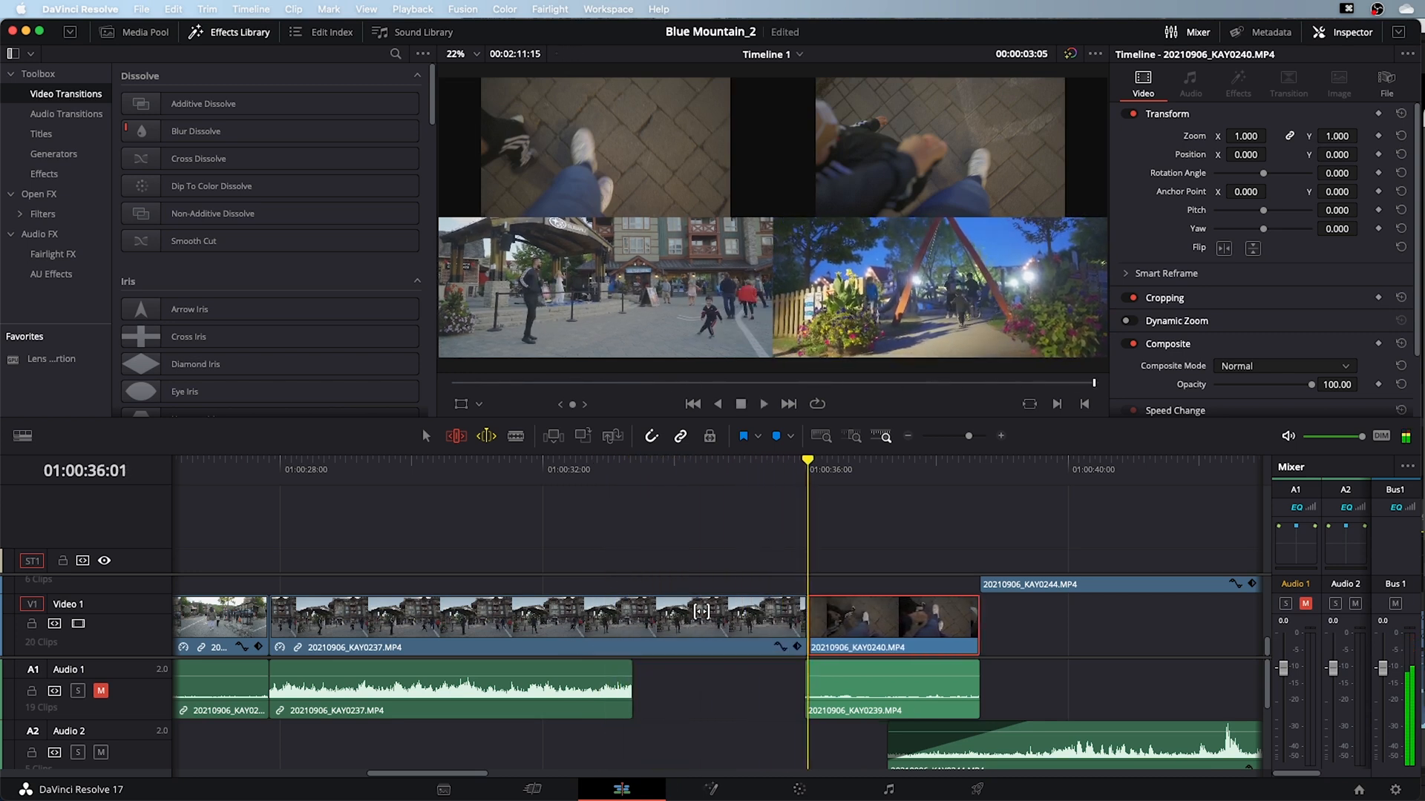
pyautogui.press('j')
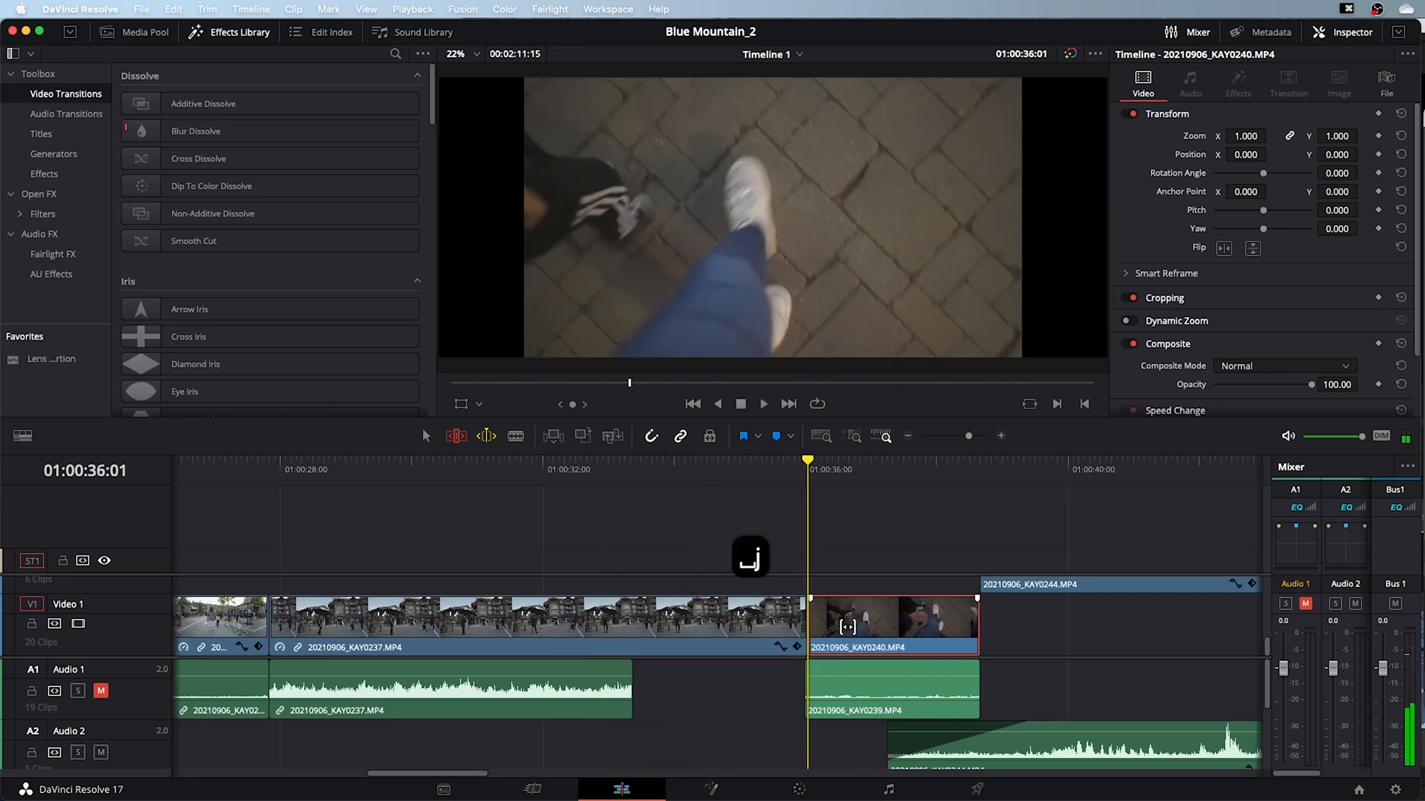
pyautogui.press('j')
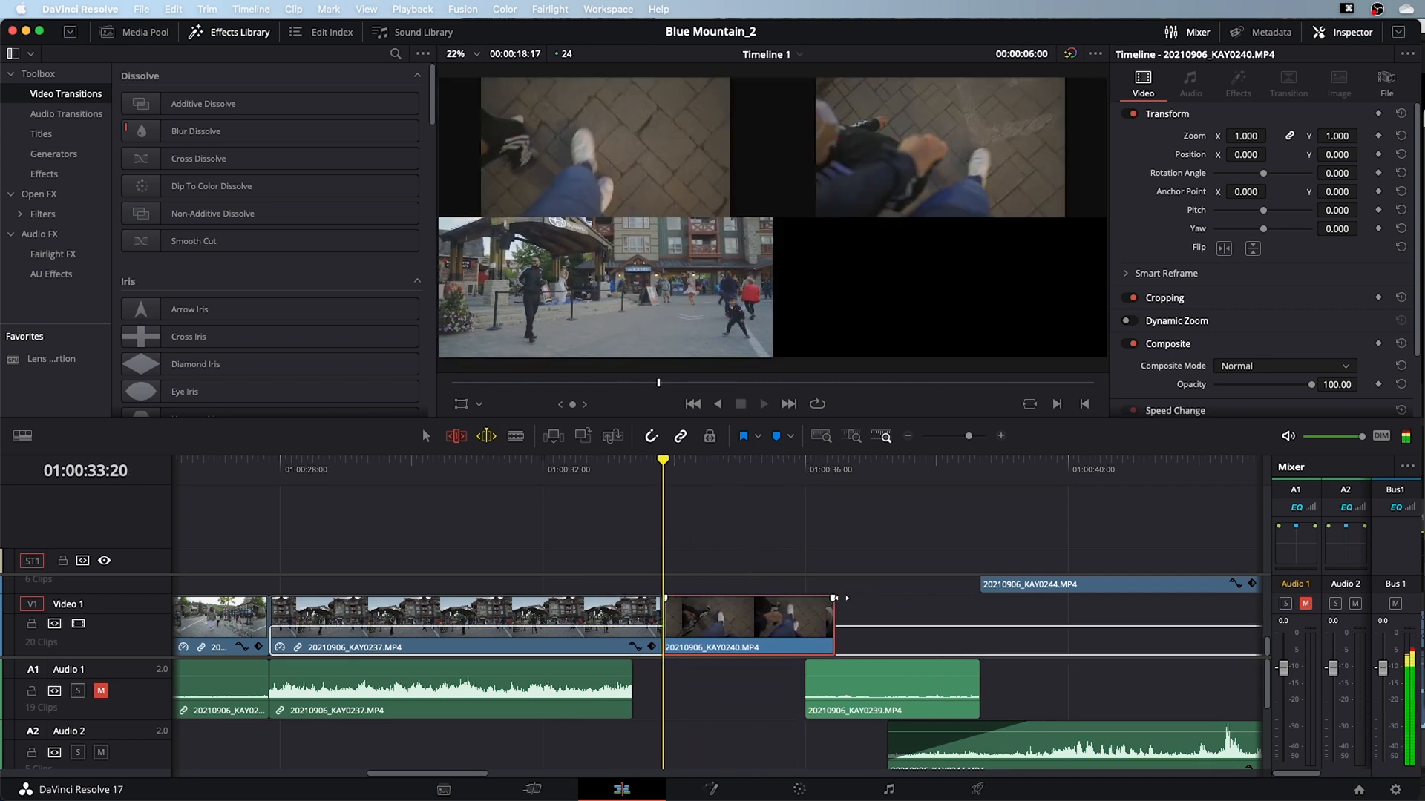
pyautogui.press('space')
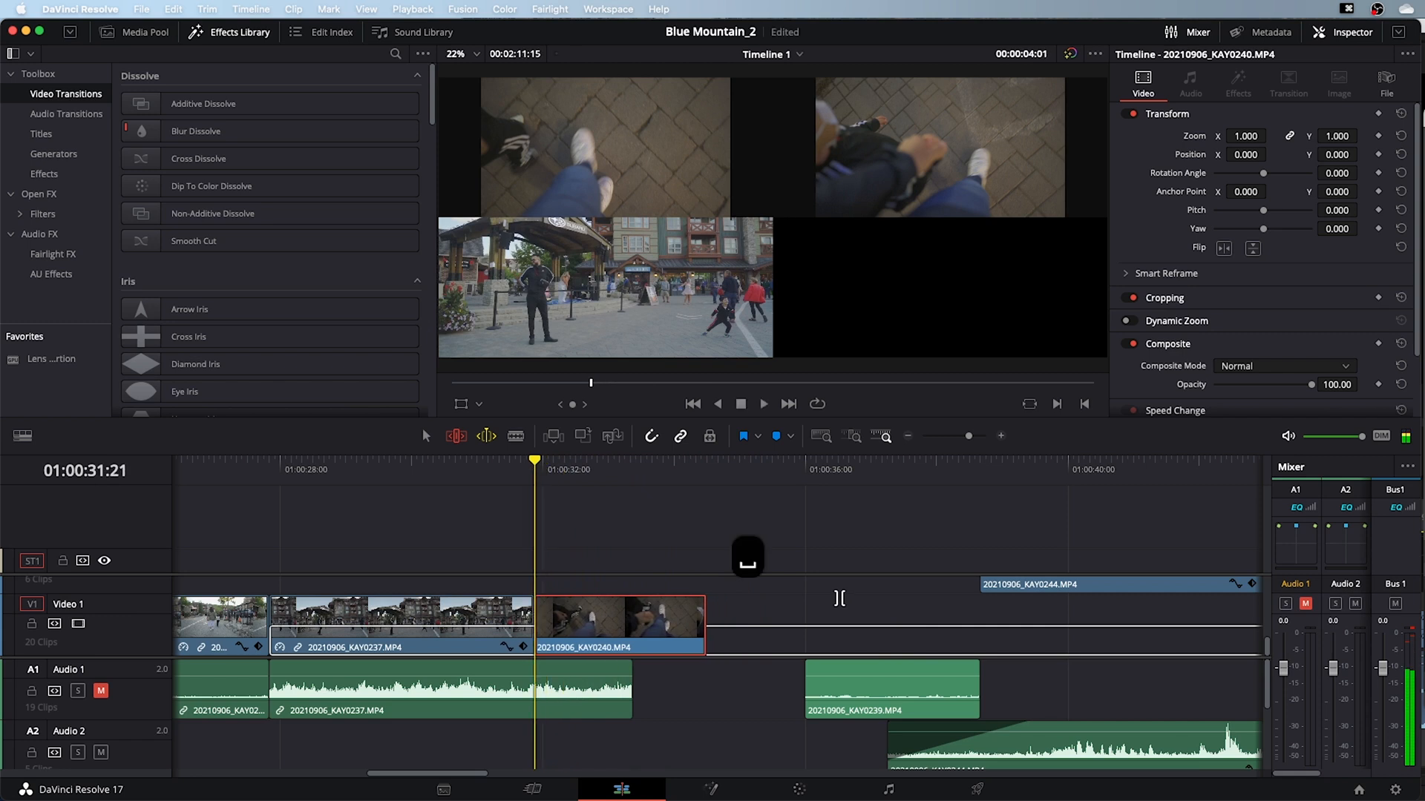
pyautogui.press('super+z')
pyautogui.press('super+z')
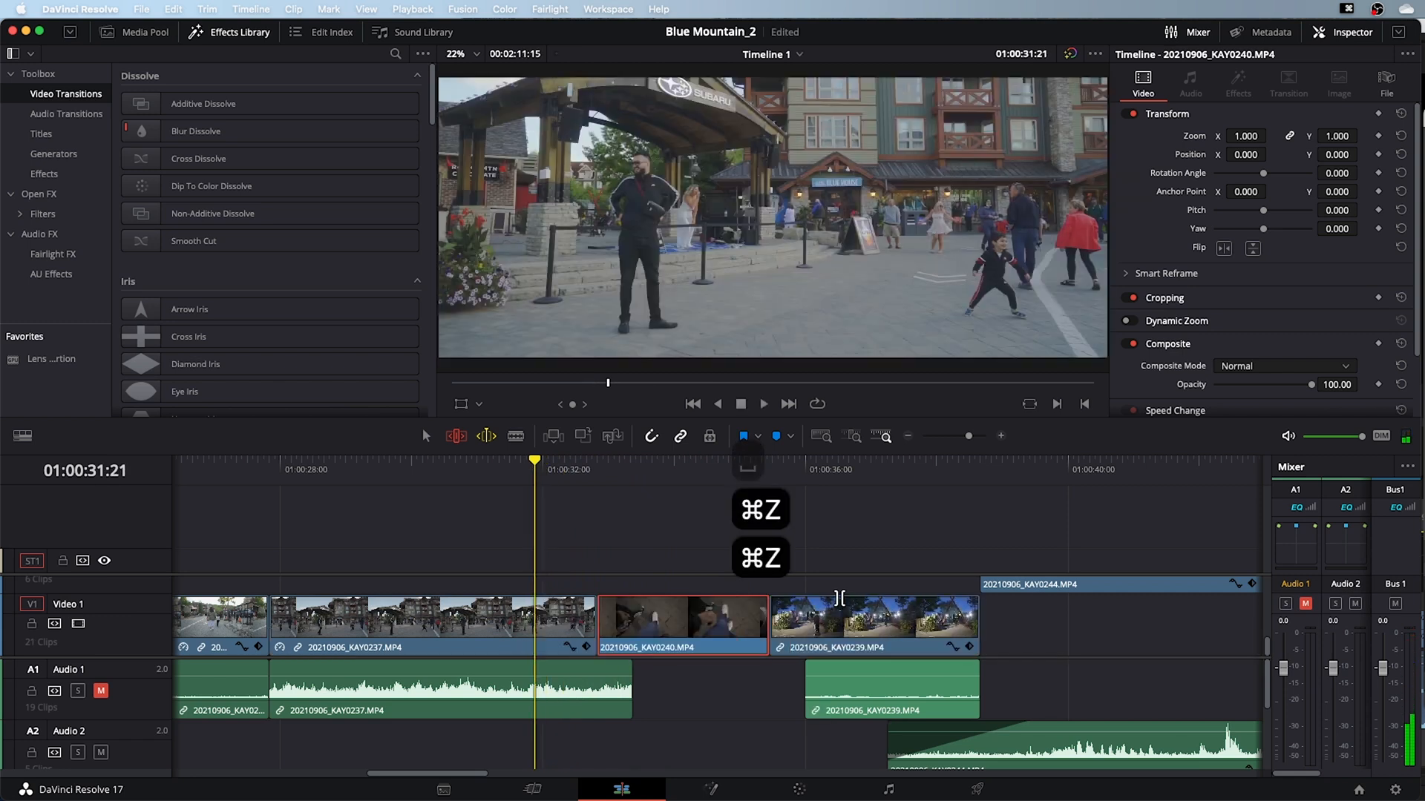
pyautogui.press('super+z')
# Place the playhead at 01:00:34:20, turn off Dynamic Trim Mode and return to Selection Mode.
pyautogui.click(728, 469)
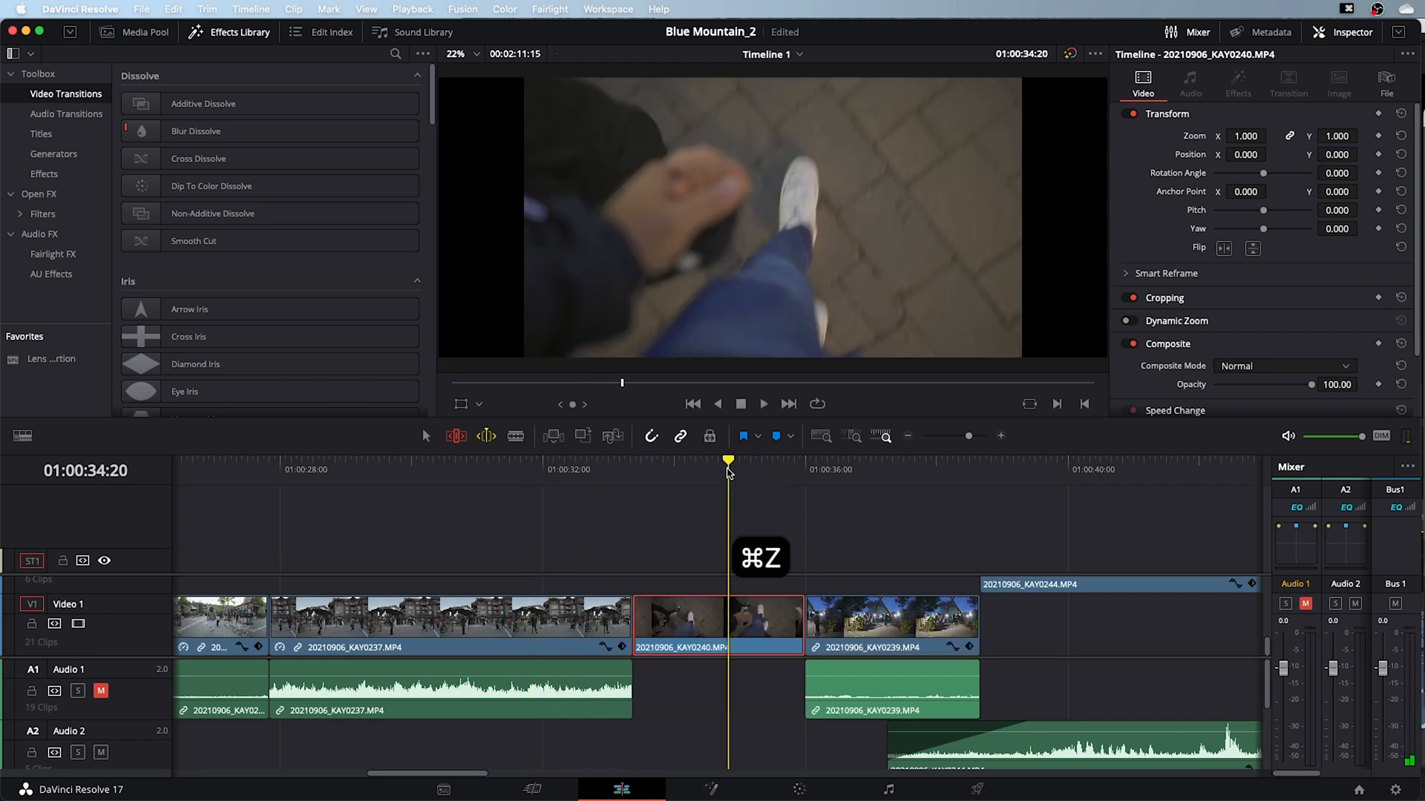
pyautogui.press('super+equal')
pyautogui.press('super+equal')
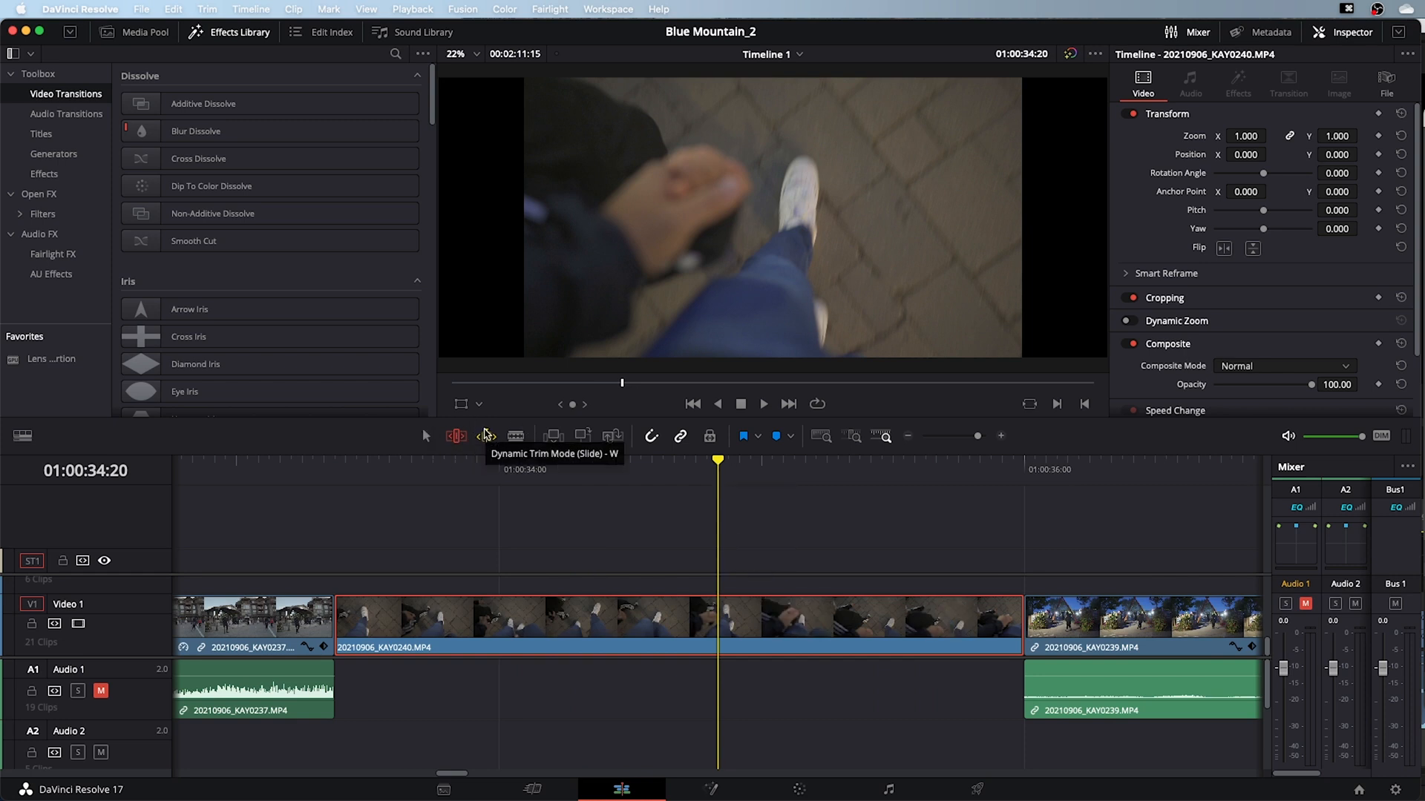
pyautogui.click(485, 435)
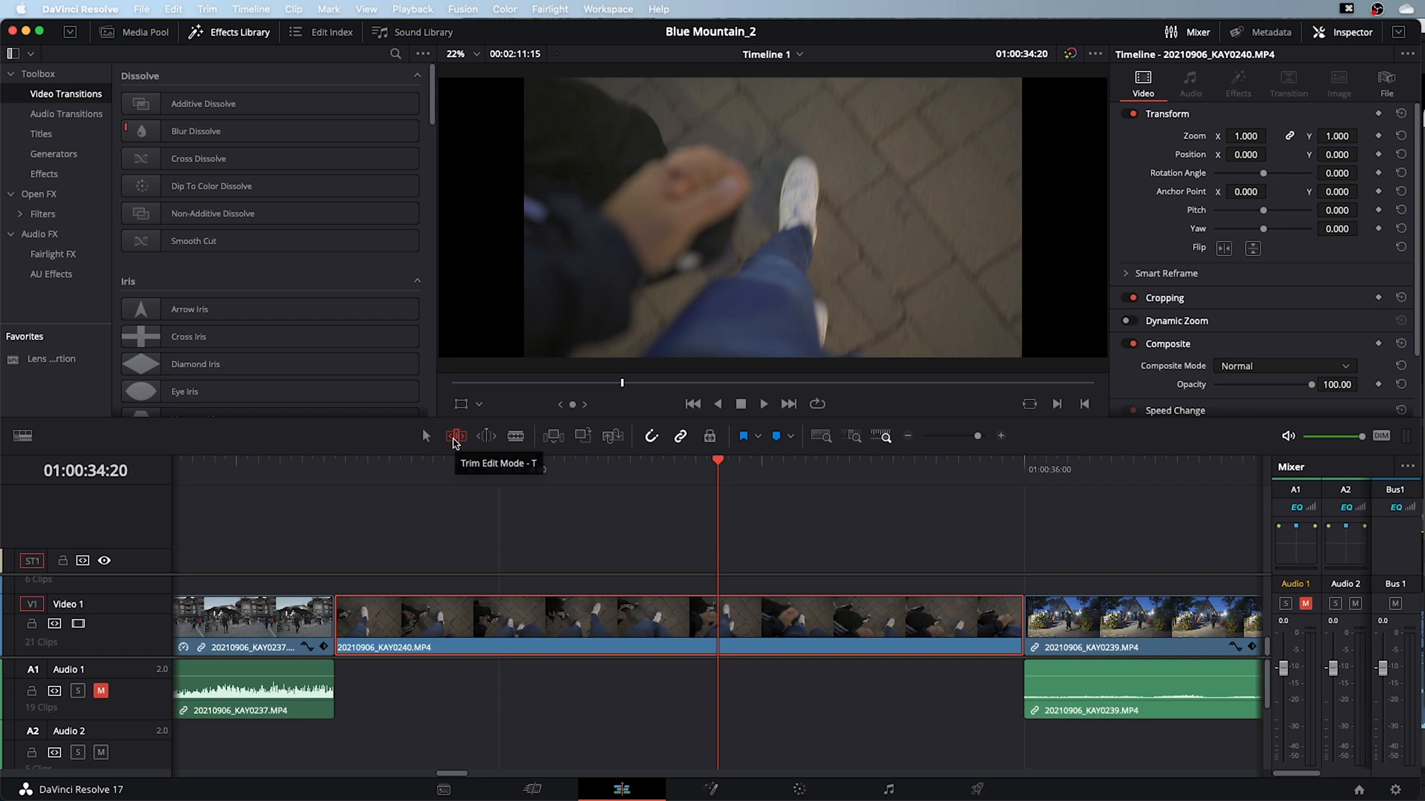
pyautogui.press('a')
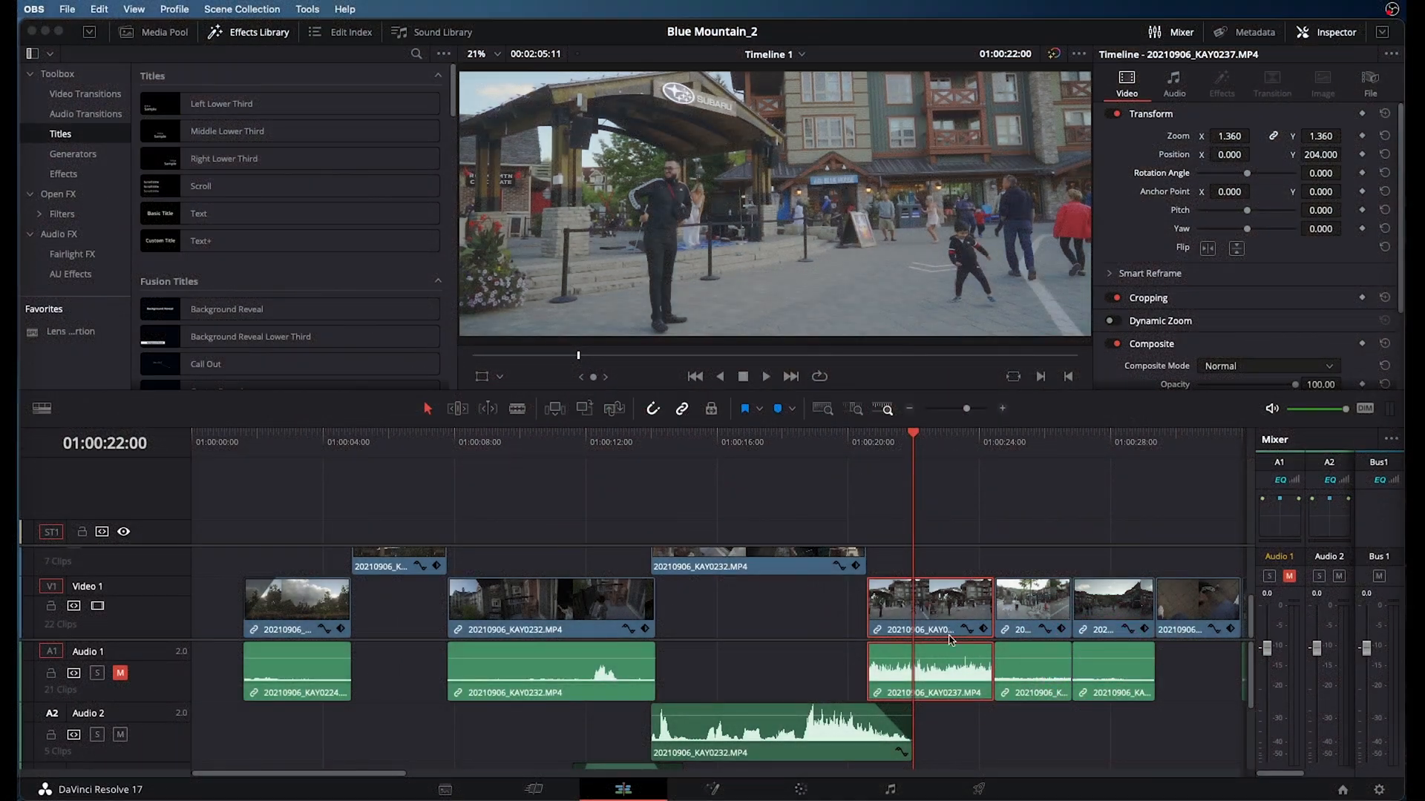
# Check the video frame rate in the clip attributes of 20210906_KAY0237.MP4 and leave them unchanged.
pyautogui.rightClick(939, 618)
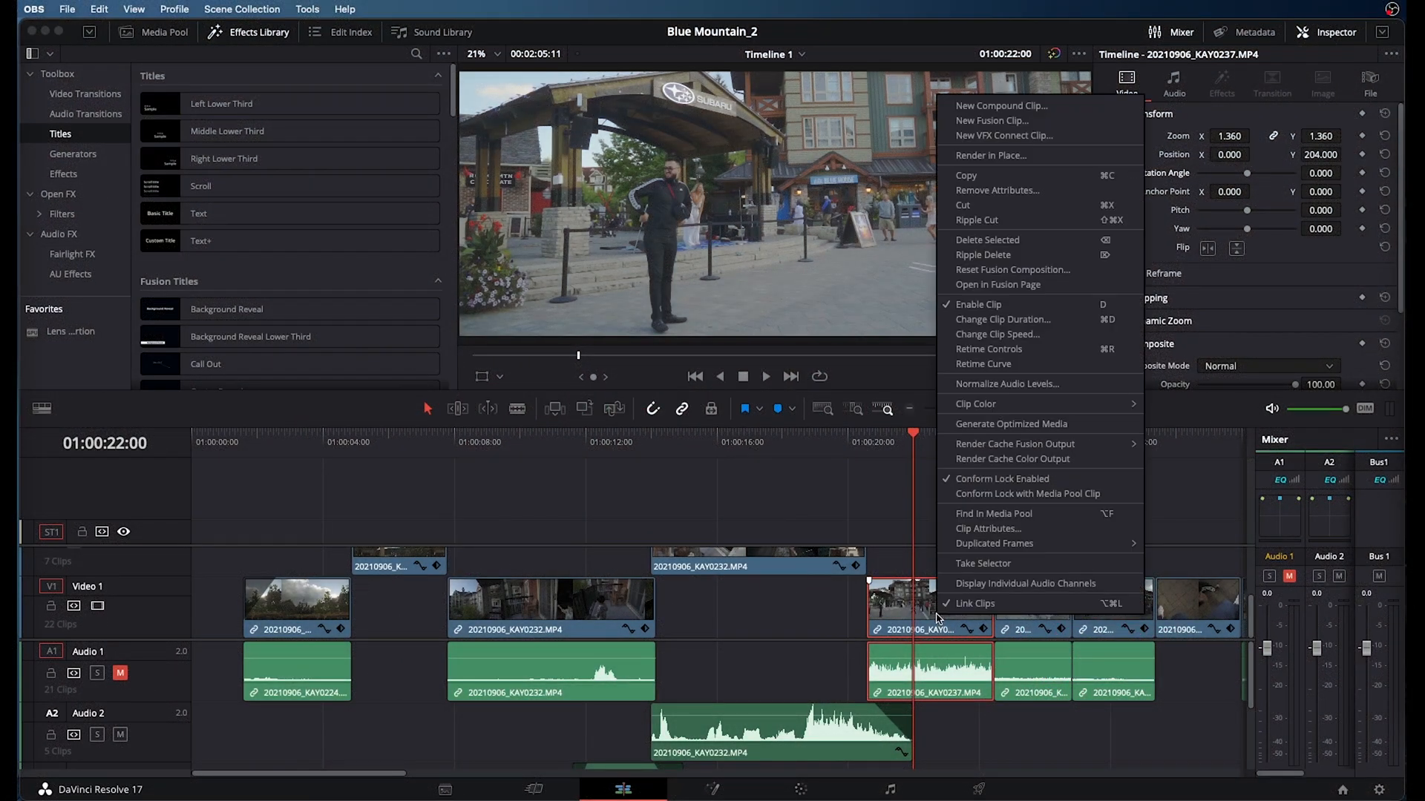
pyautogui.click(1021, 531)
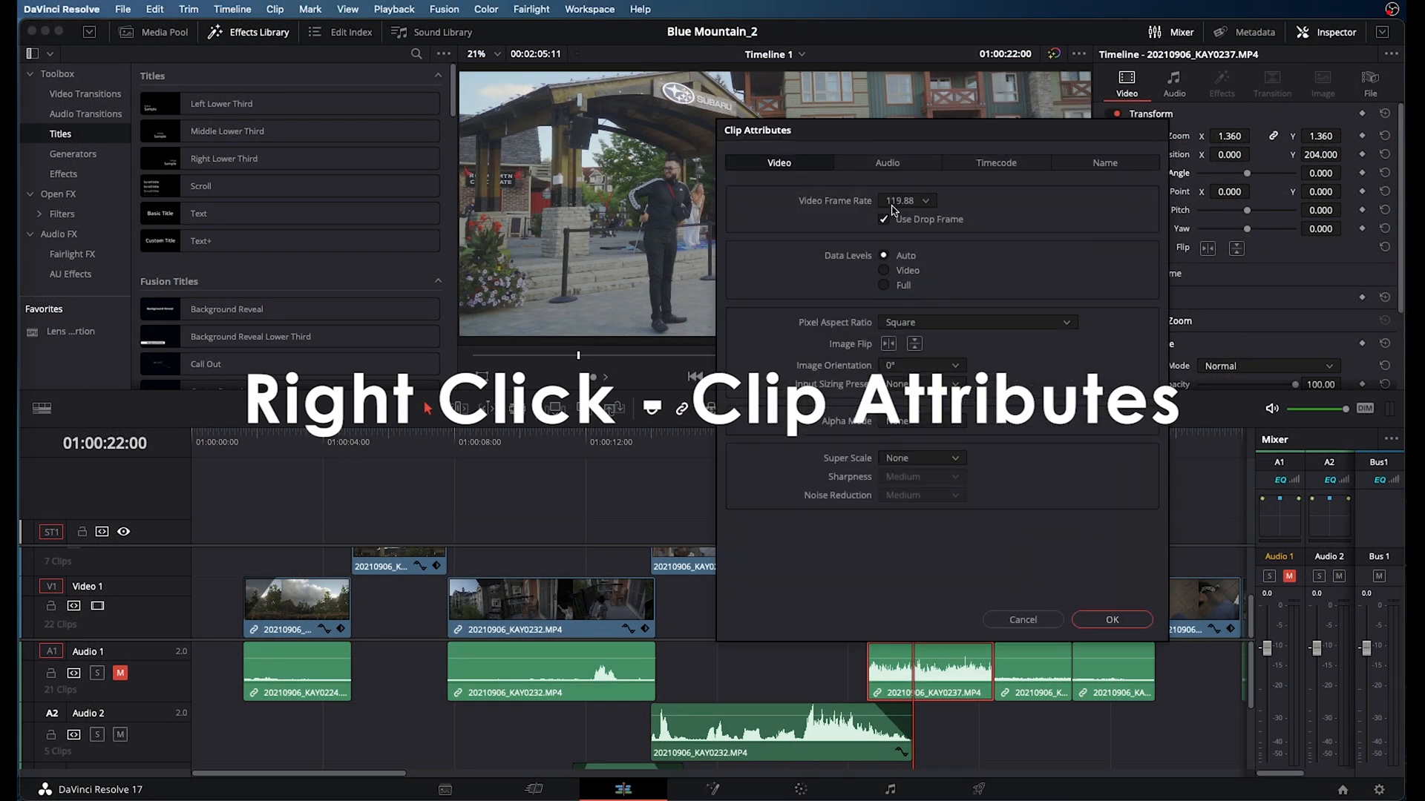
pyautogui.click(1053, 627)
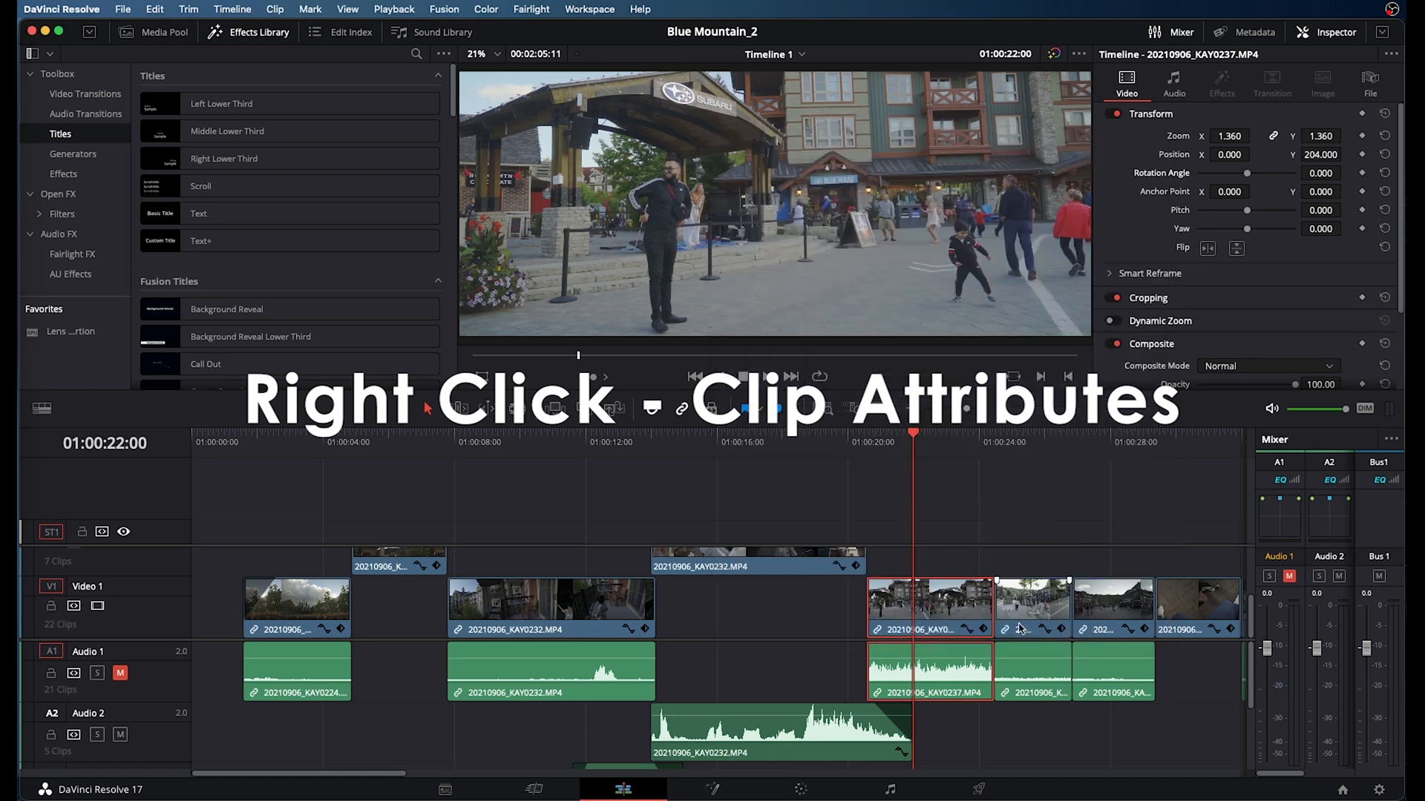
# Set the clip speed of 20210906_KAY0237.MP4 on Video 1 to 30% and play it back.
pyautogui.rightClick(912, 620)
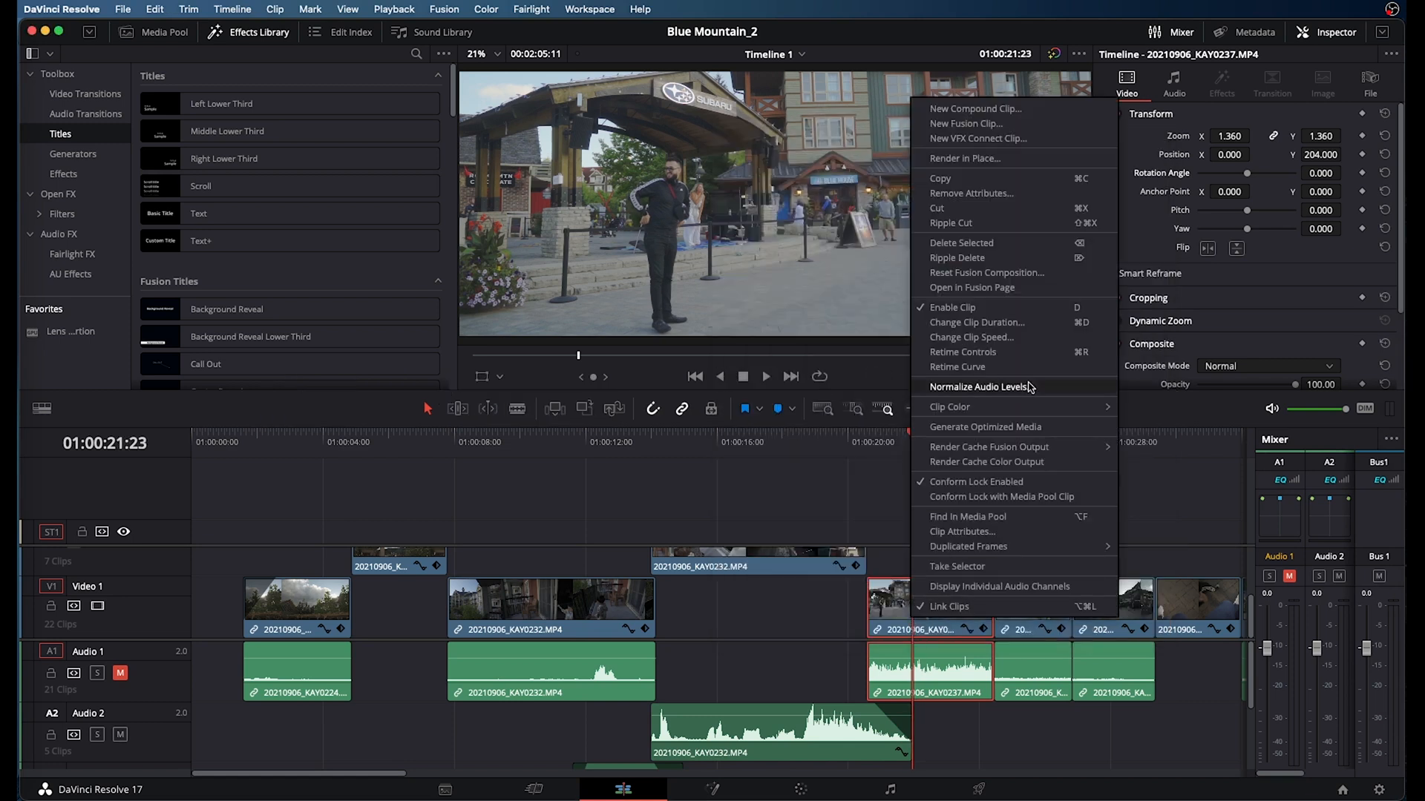
pyautogui.click(968, 509)
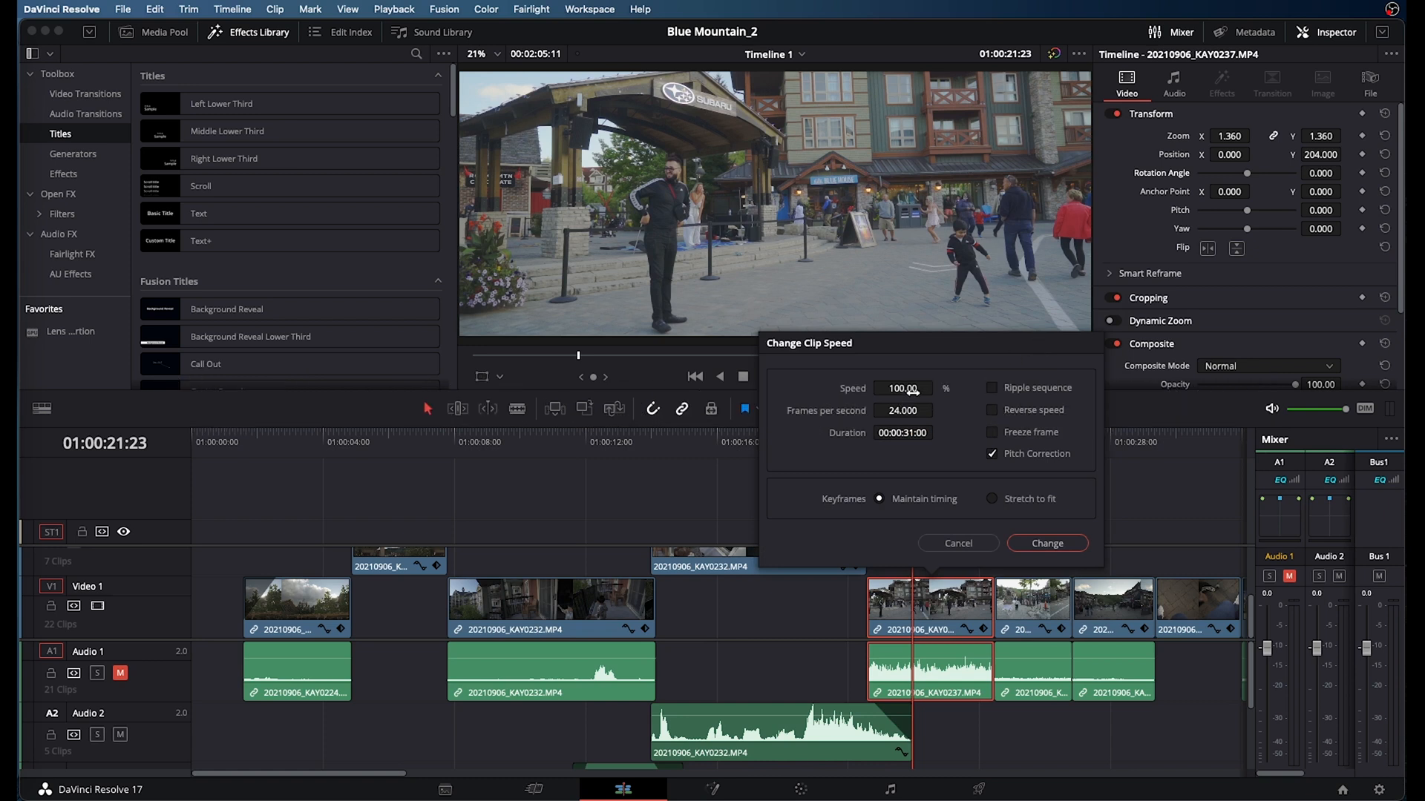
pyautogui.write('30')
pyautogui.press('Return')
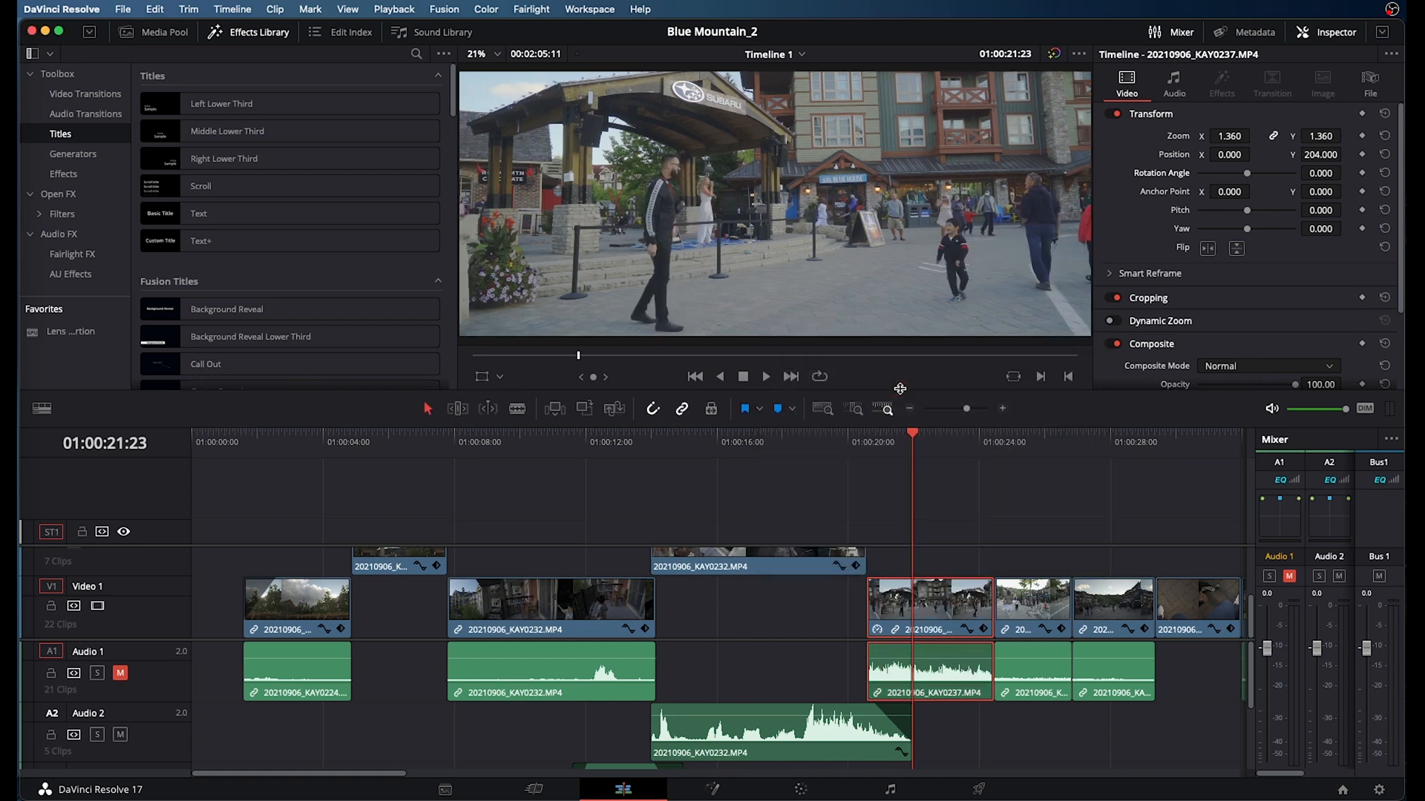
pyautogui.click(871, 443)
pyautogui.press('space')
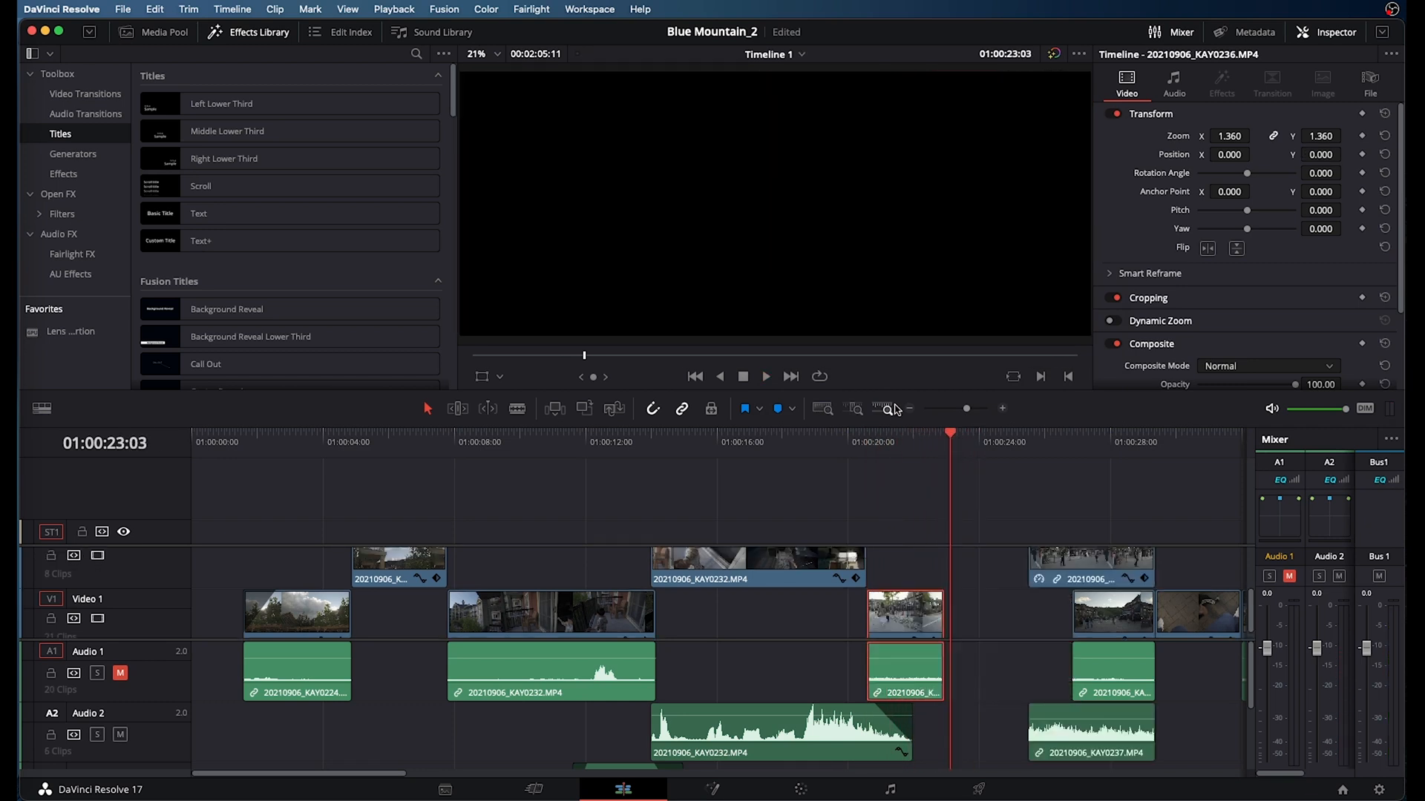
# Set the clip speed of 20210906_KAY0236.MP4 on Video 1 to 80% and play it back.
pyautogui.click(906, 438)
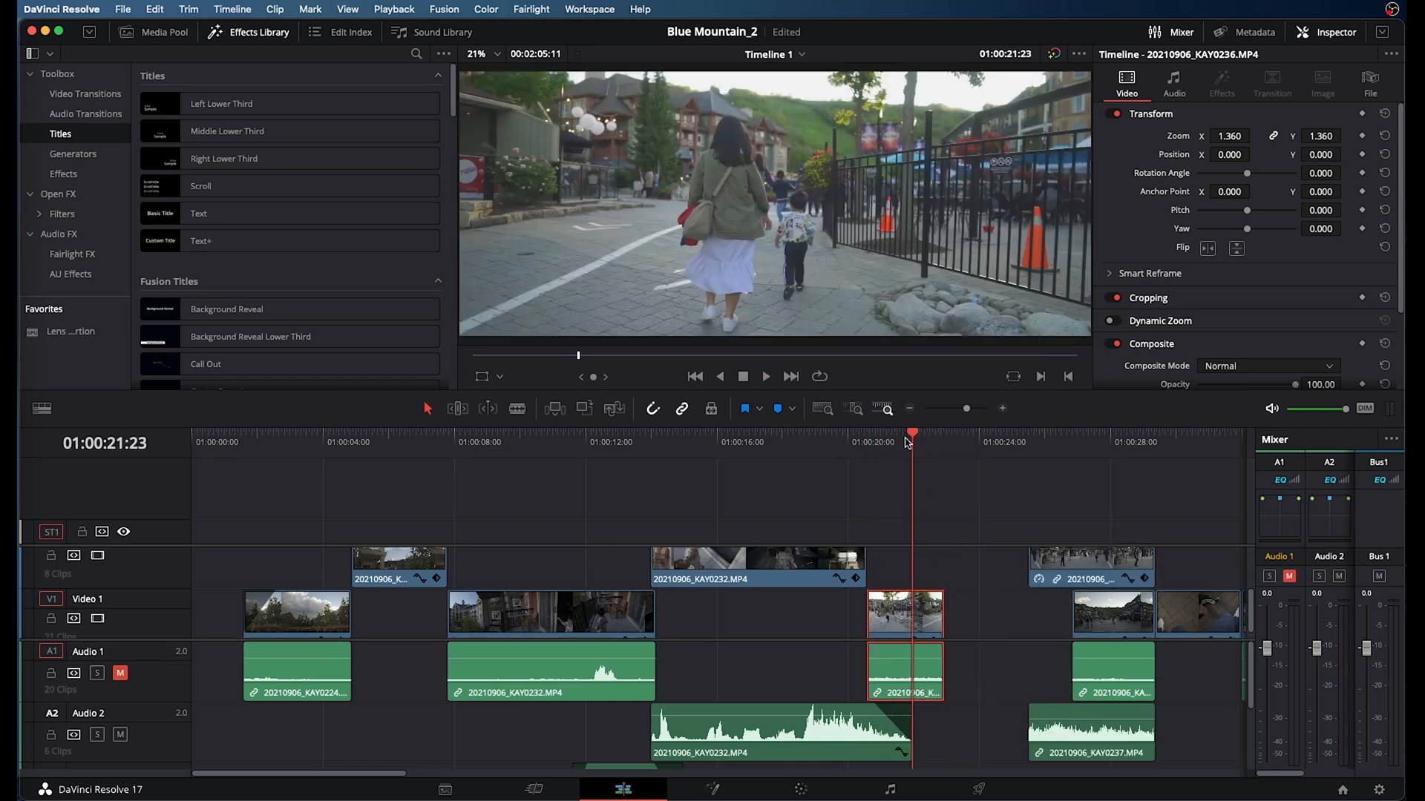
pyautogui.rightClick(917, 591)
pyautogui.click(1031, 352)
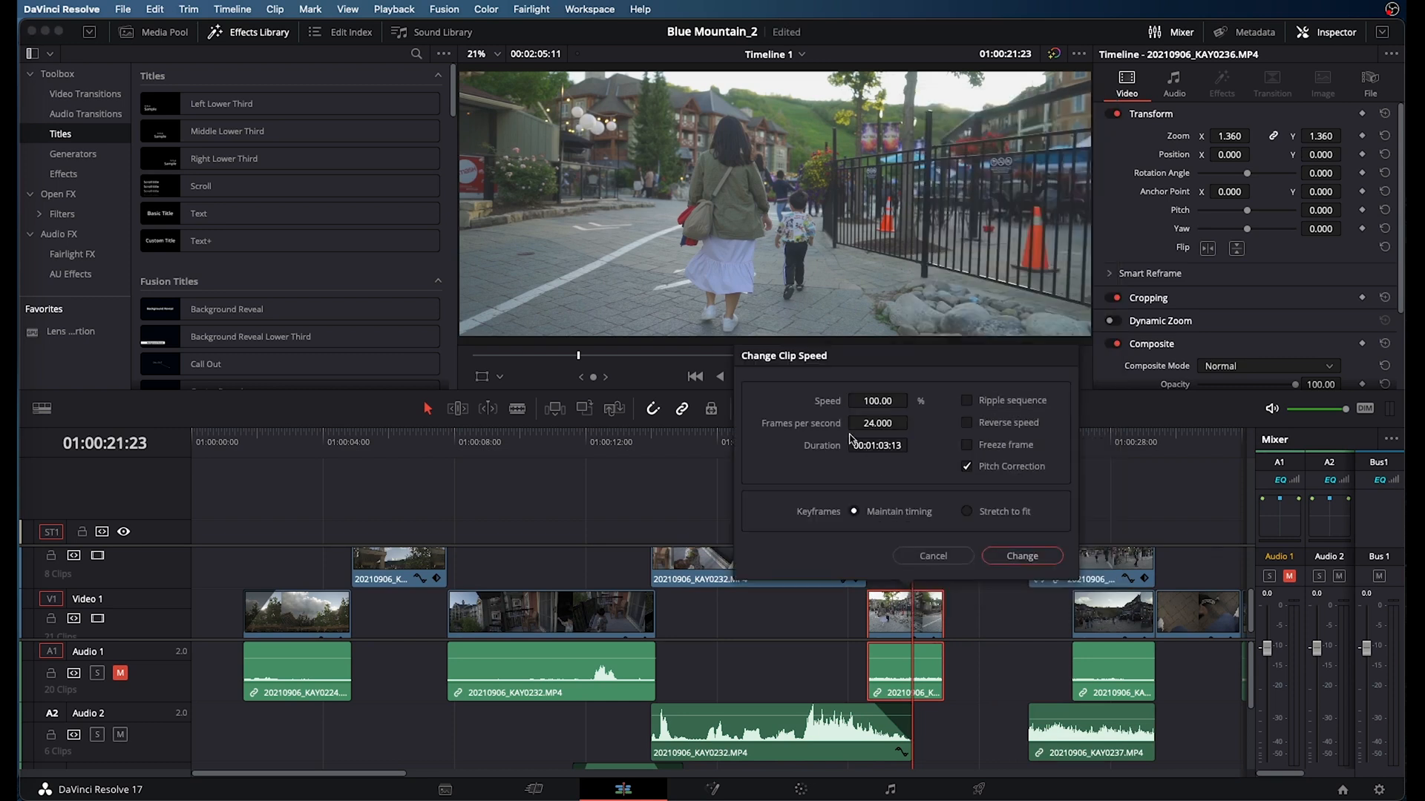
pyautogui.click(870, 401)
pyautogui.write('80')
pyautogui.press('Return')
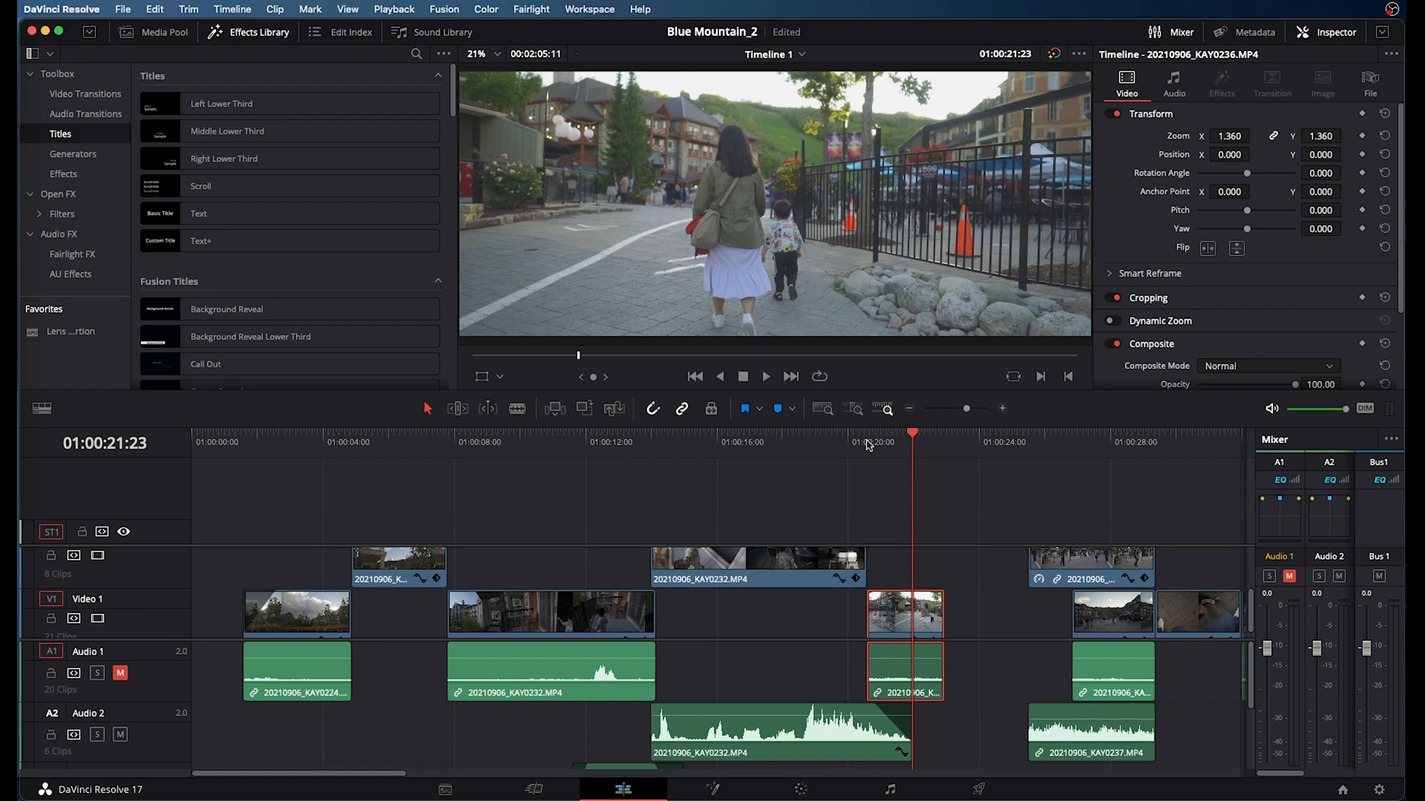
pyautogui.click(870, 444)
pyautogui.press('space')
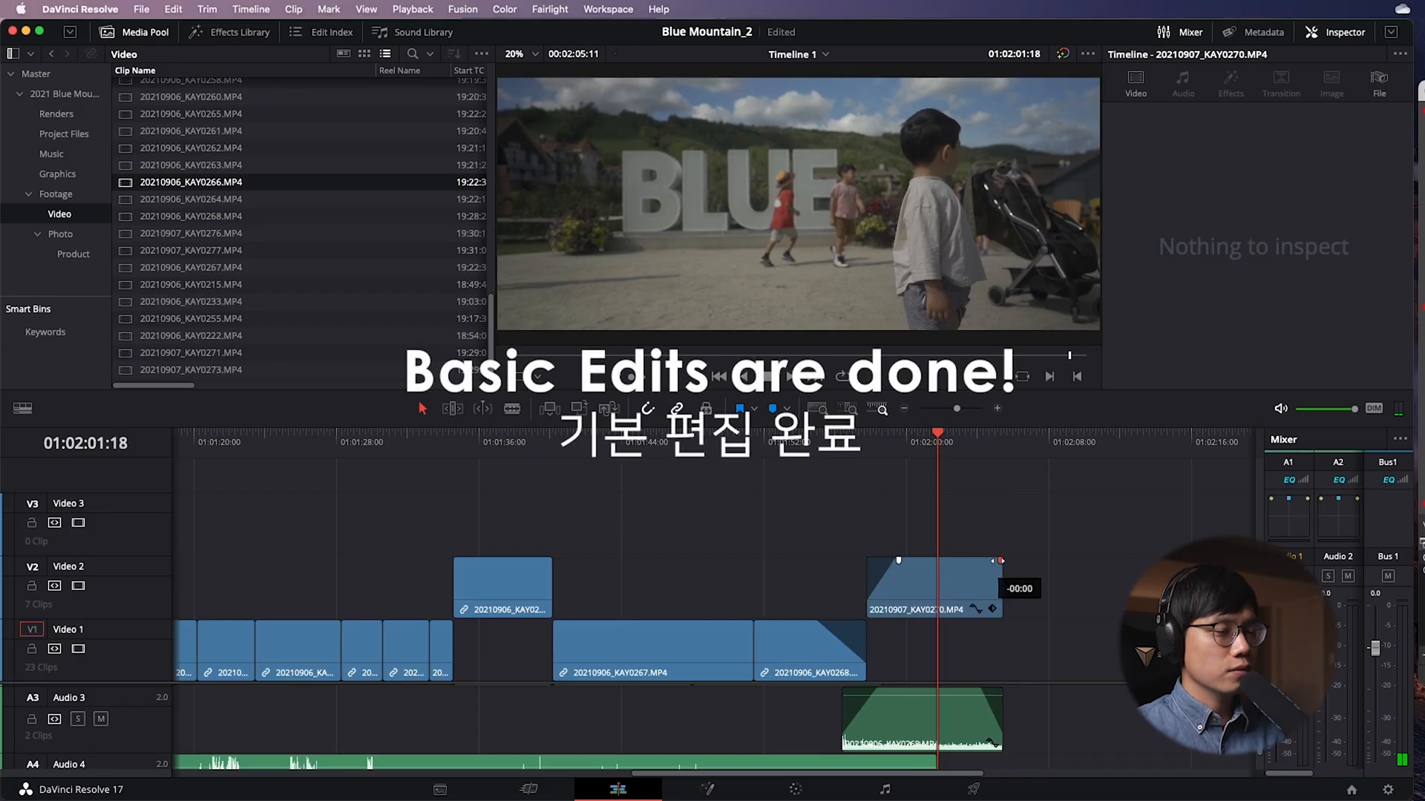
# Save the project with the whole edit in view on the timeline.
pyautogui.press('super+minus')
pyautogui.press('super+minus')
pyautogui.press('super+minus')
pyautogui.press('super+s')
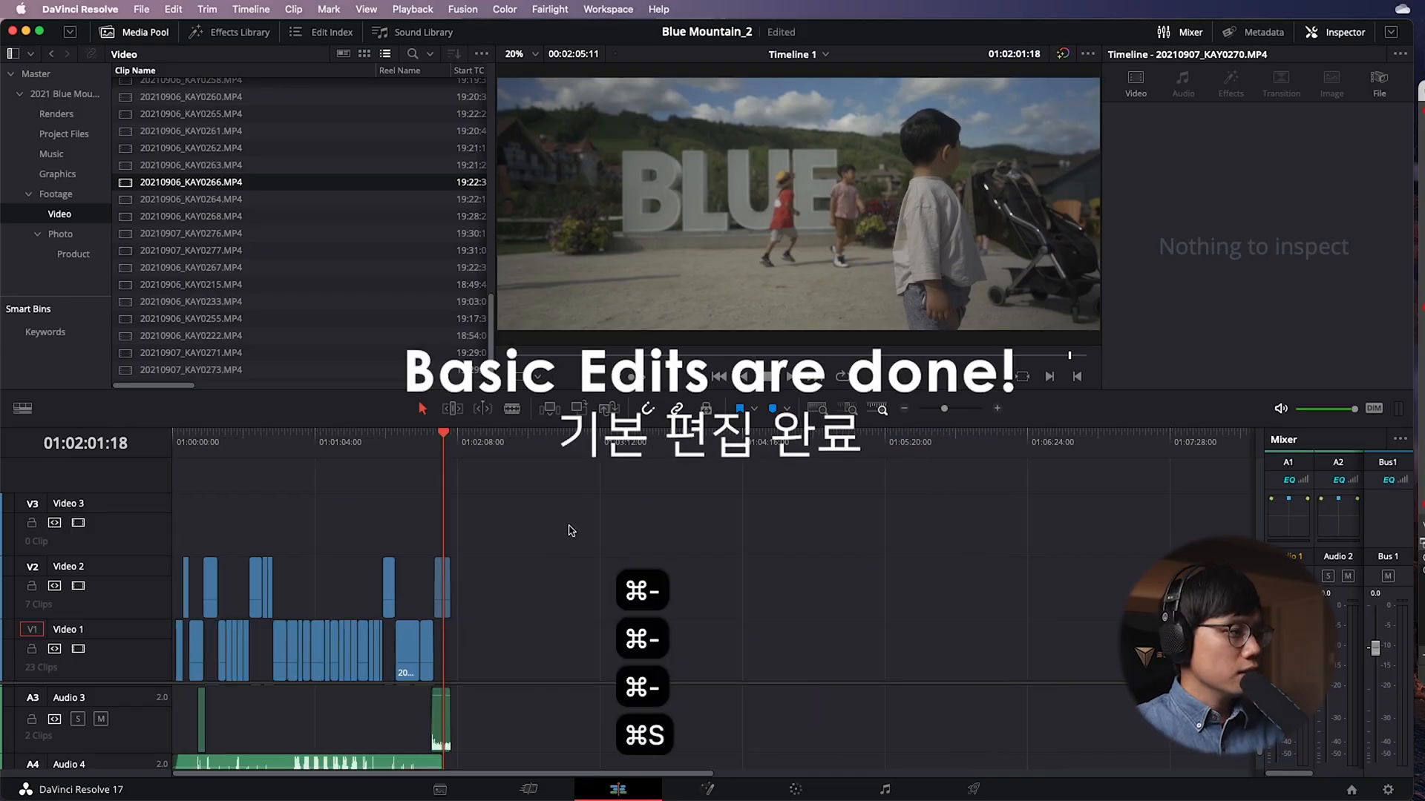
# Play the edit around 01:00:11:15 and select the where-i-find-rest music clip on Audio 4.
pyautogui.click(168, 444)
pyautogui.press('super+equal')
pyautogui.press('super+equal')
pyautogui.press('super+equal')
pyautogui.press('super+equal')
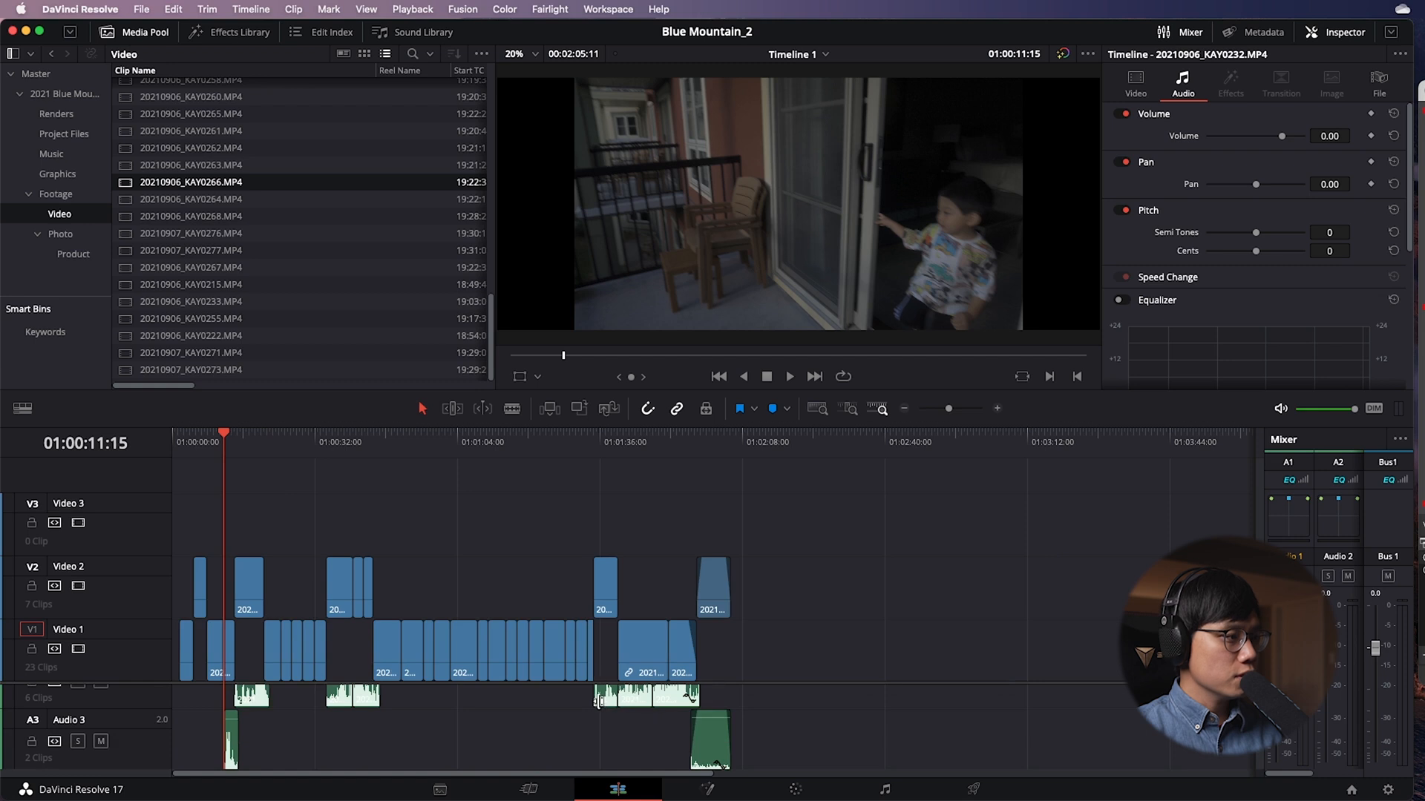
pyautogui.press('space')
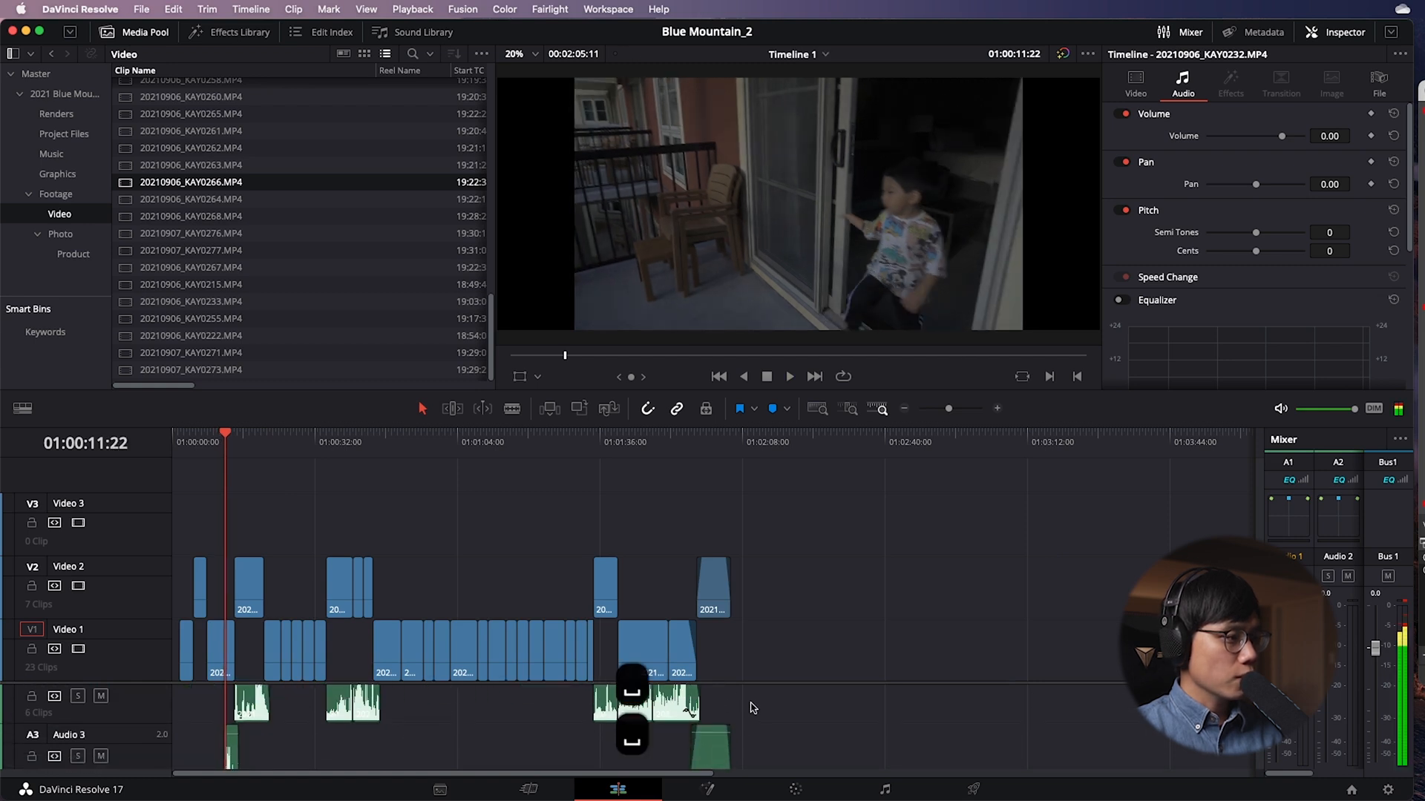
pyautogui.press('super+=')
pyautogui.press('super+=')
pyautogui.press('super+=')
pyautogui.click(740, 739)
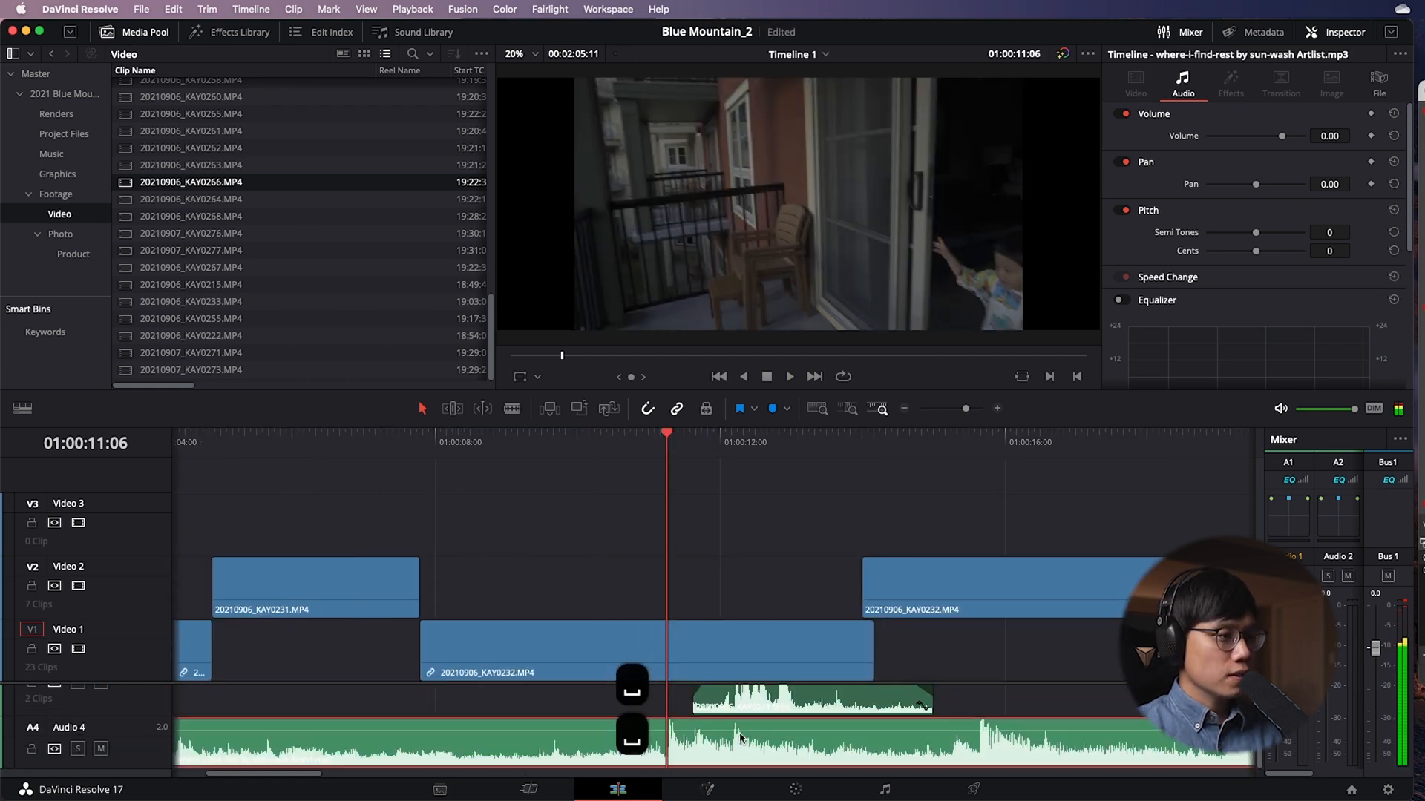
# Add volume keyframes to the music clip on Audio 4 at 01:00:11:09 and 01:00:12:00.
pyautogui.press('space')
pyautogui.click(1371, 136)
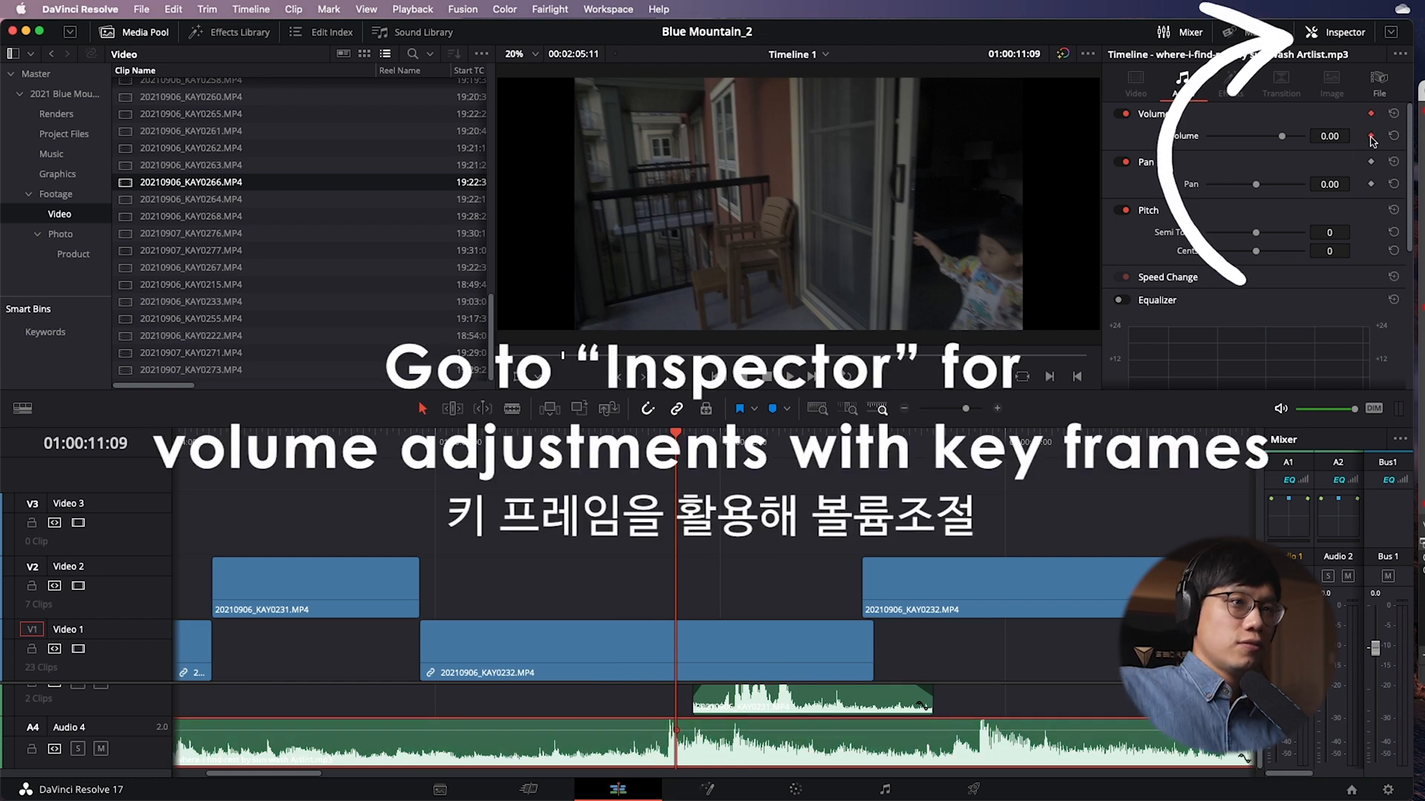
pyautogui.press('space')
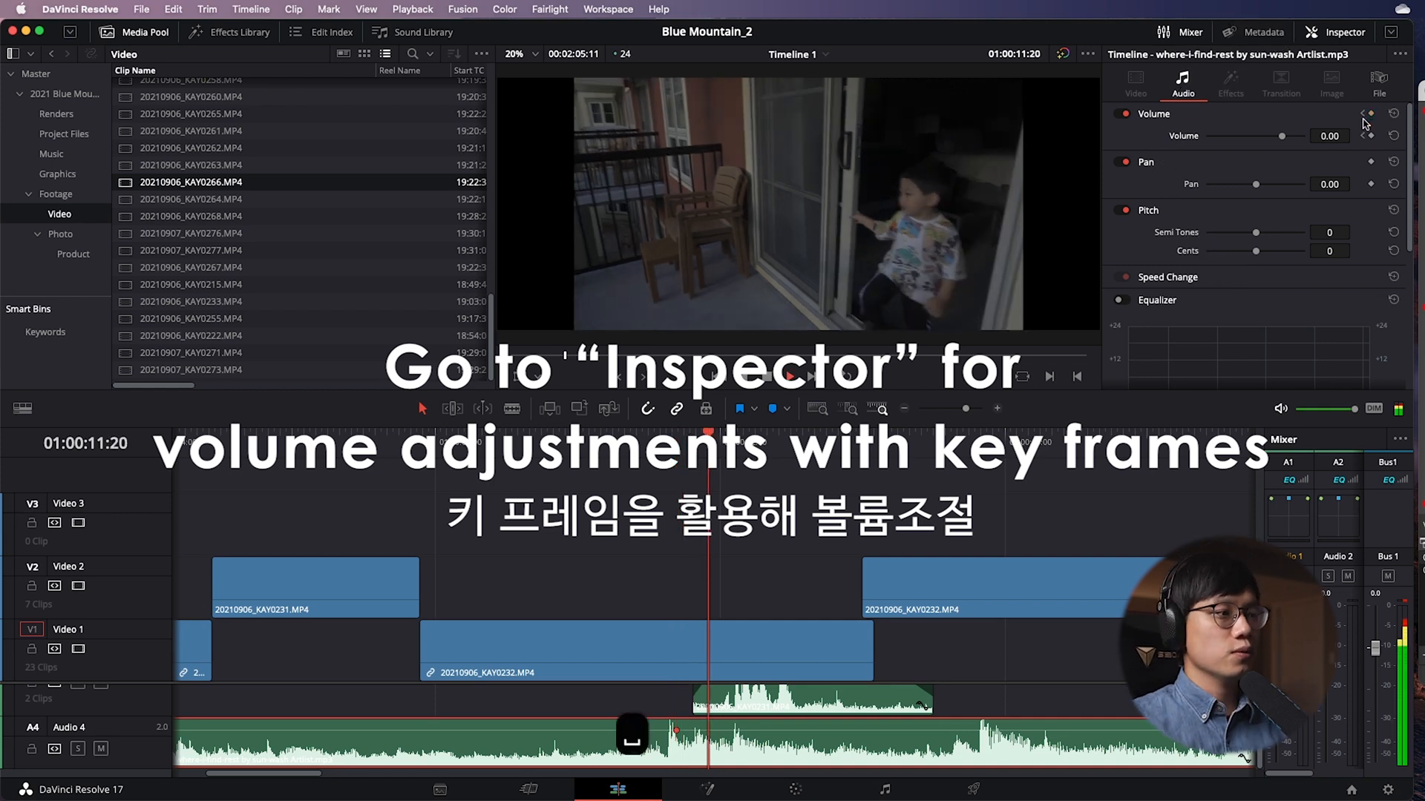
pyautogui.press('space')
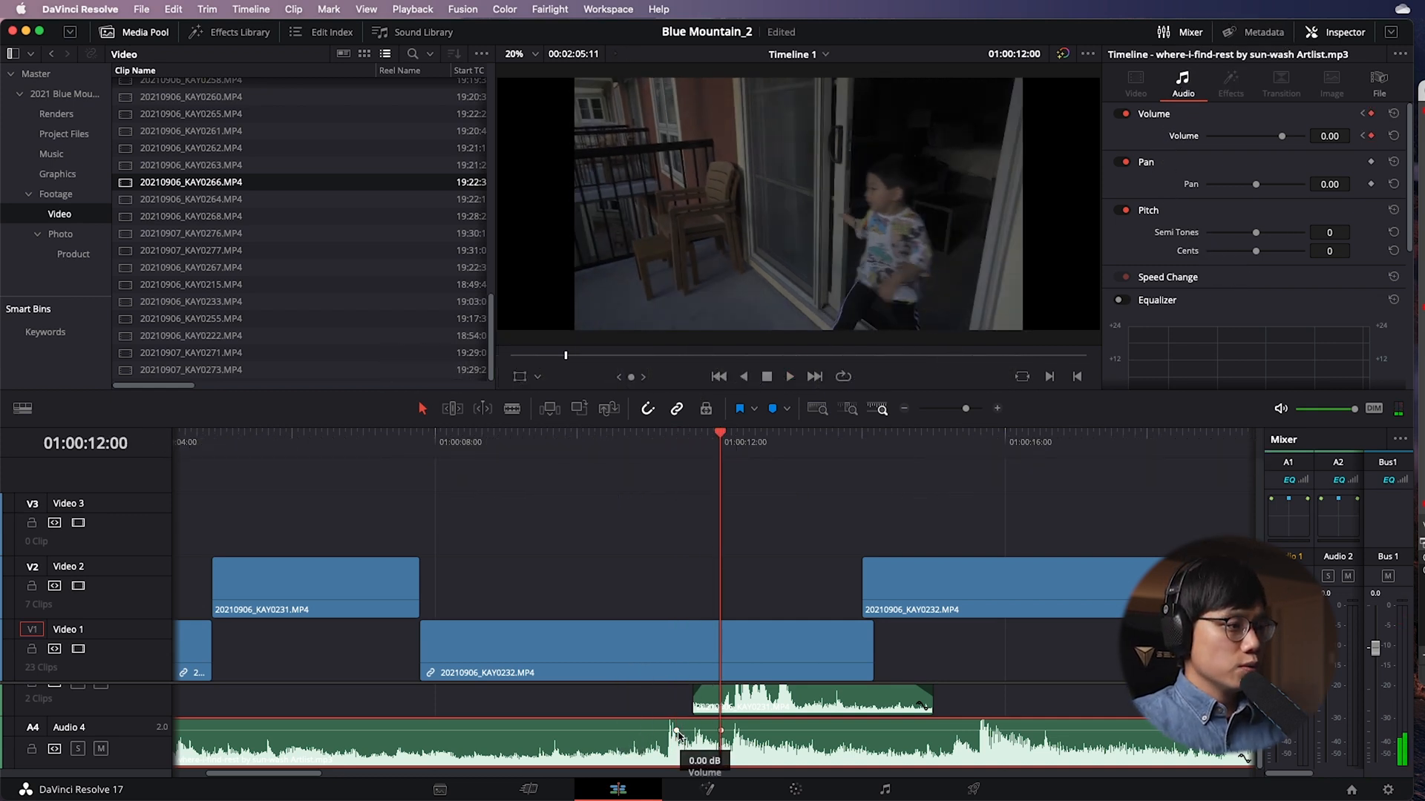
# Shift both music volume keyframes earlier, and lower the second one to about -12.21 dB near 01:00:11:16 while checking playback.
pyautogui.press('super+z')
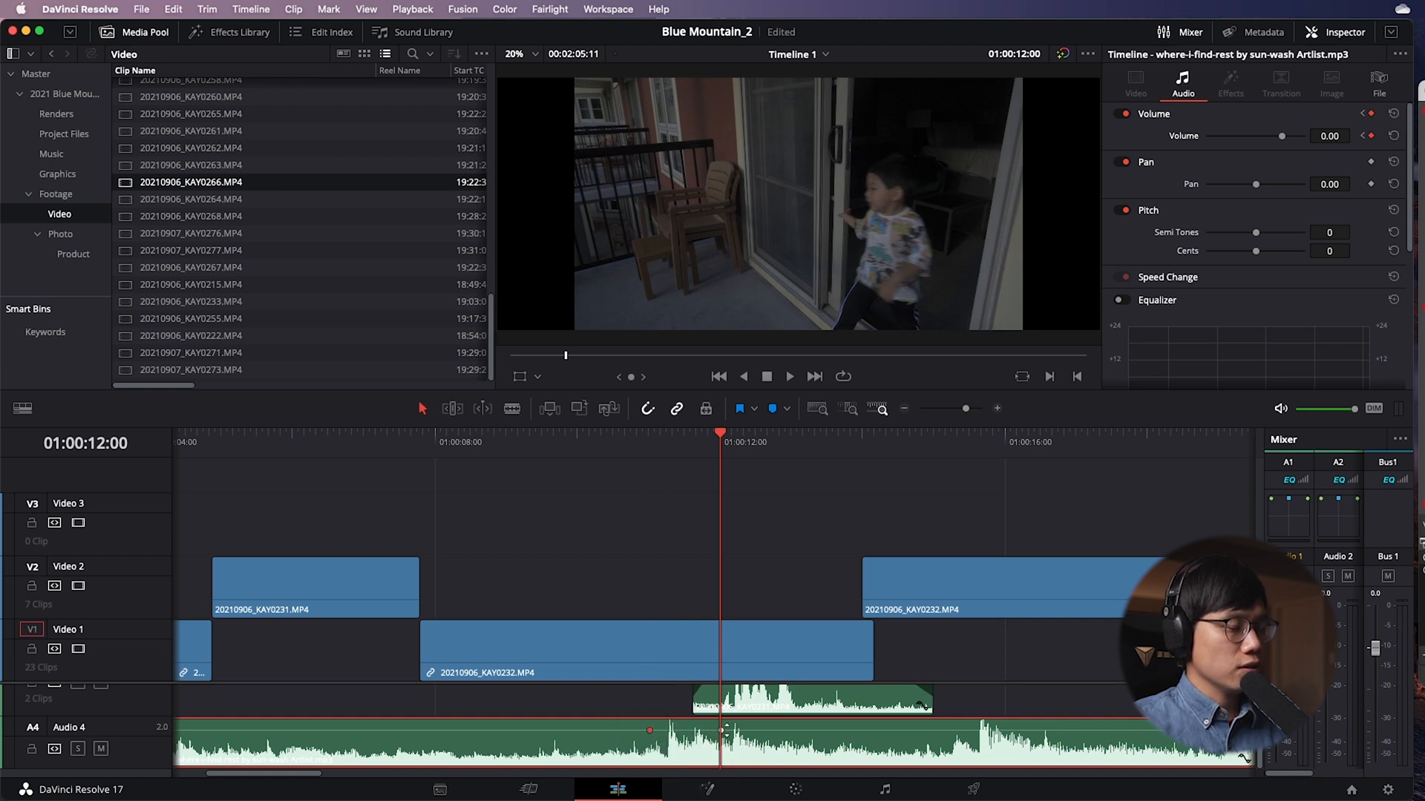
pyautogui.moveTo(722, 731); pyautogui.dragTo(703, 741)
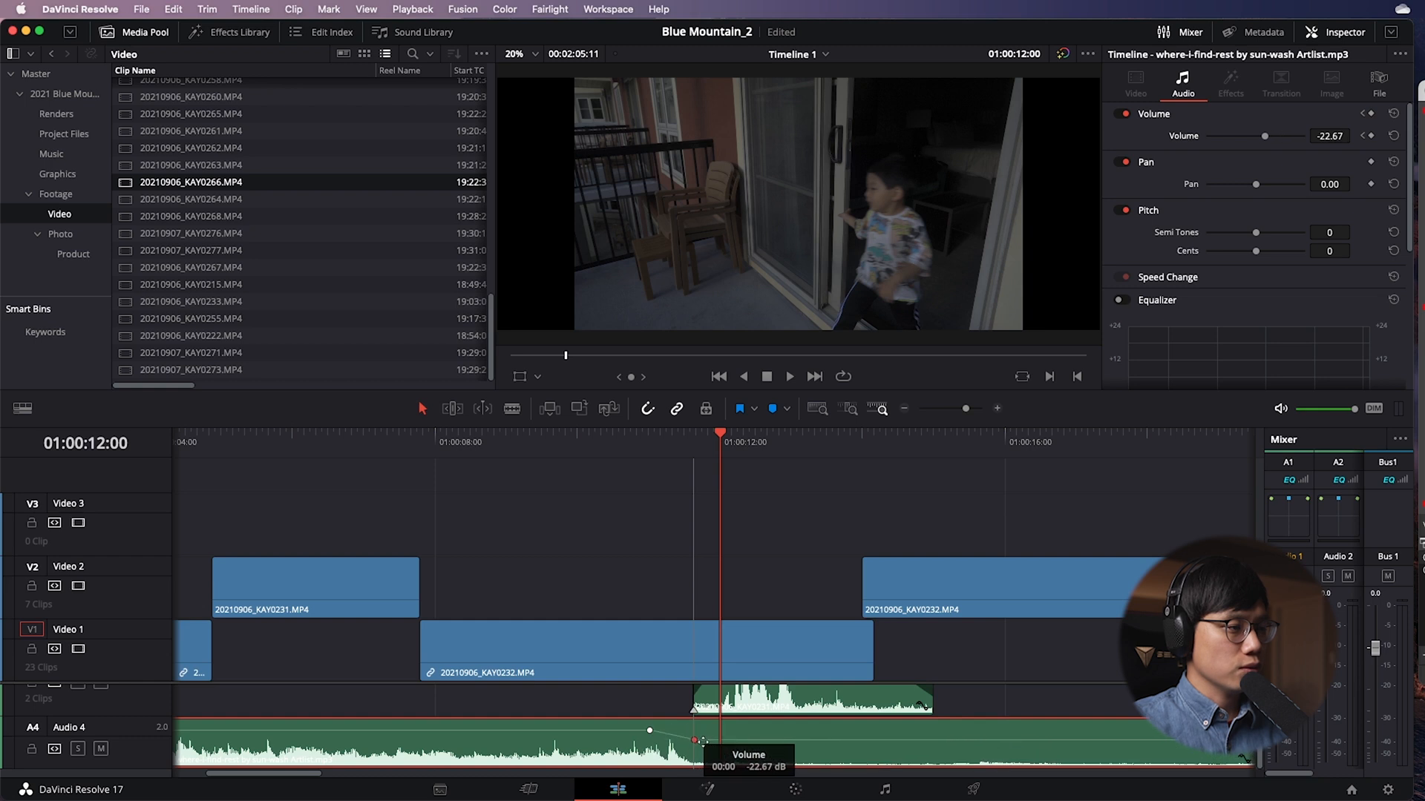
pyautogui.click(659, 468)
pyautogui.press('space')
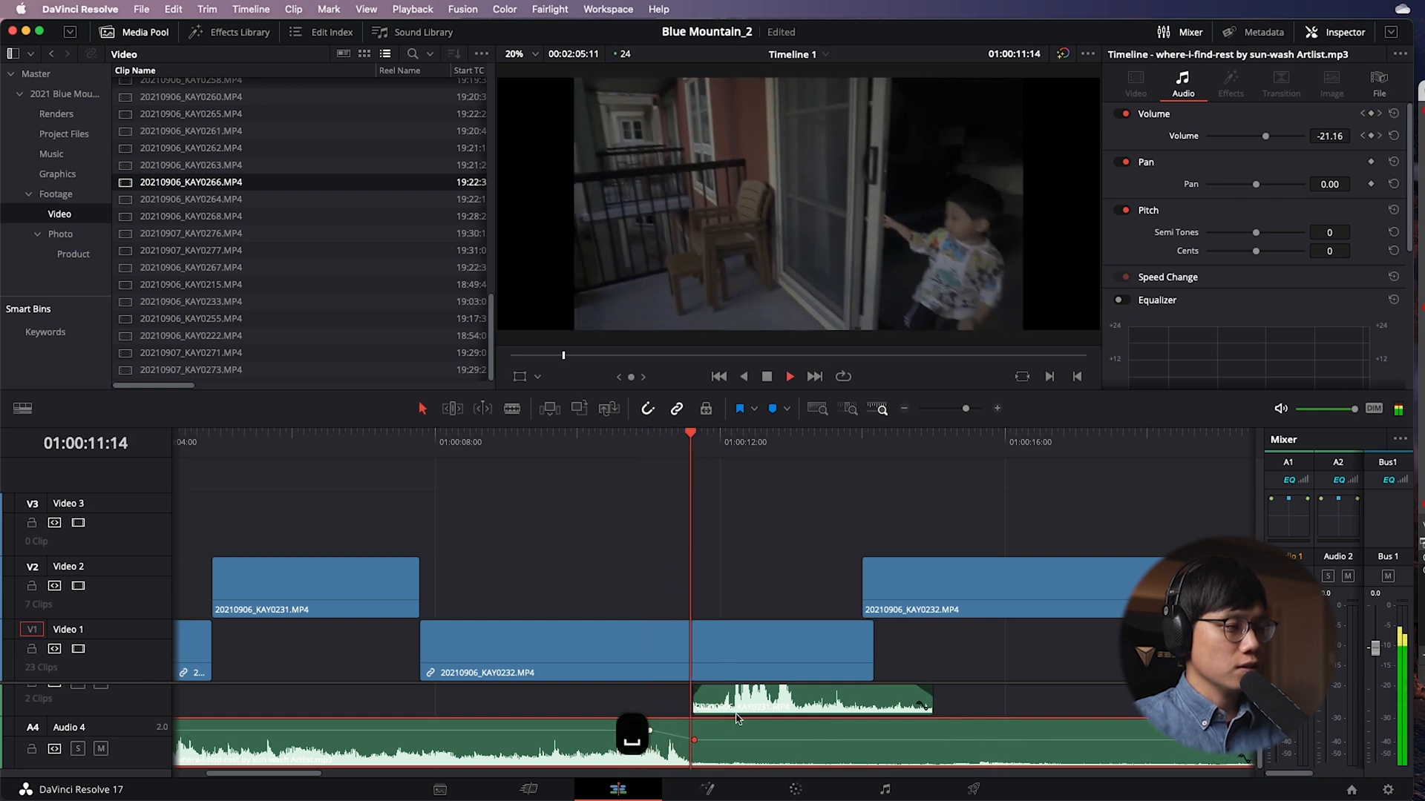
pyautogui.press('space')
pyautogui.moveTo(710, 740); pyautogui.dragTo(710, 735)
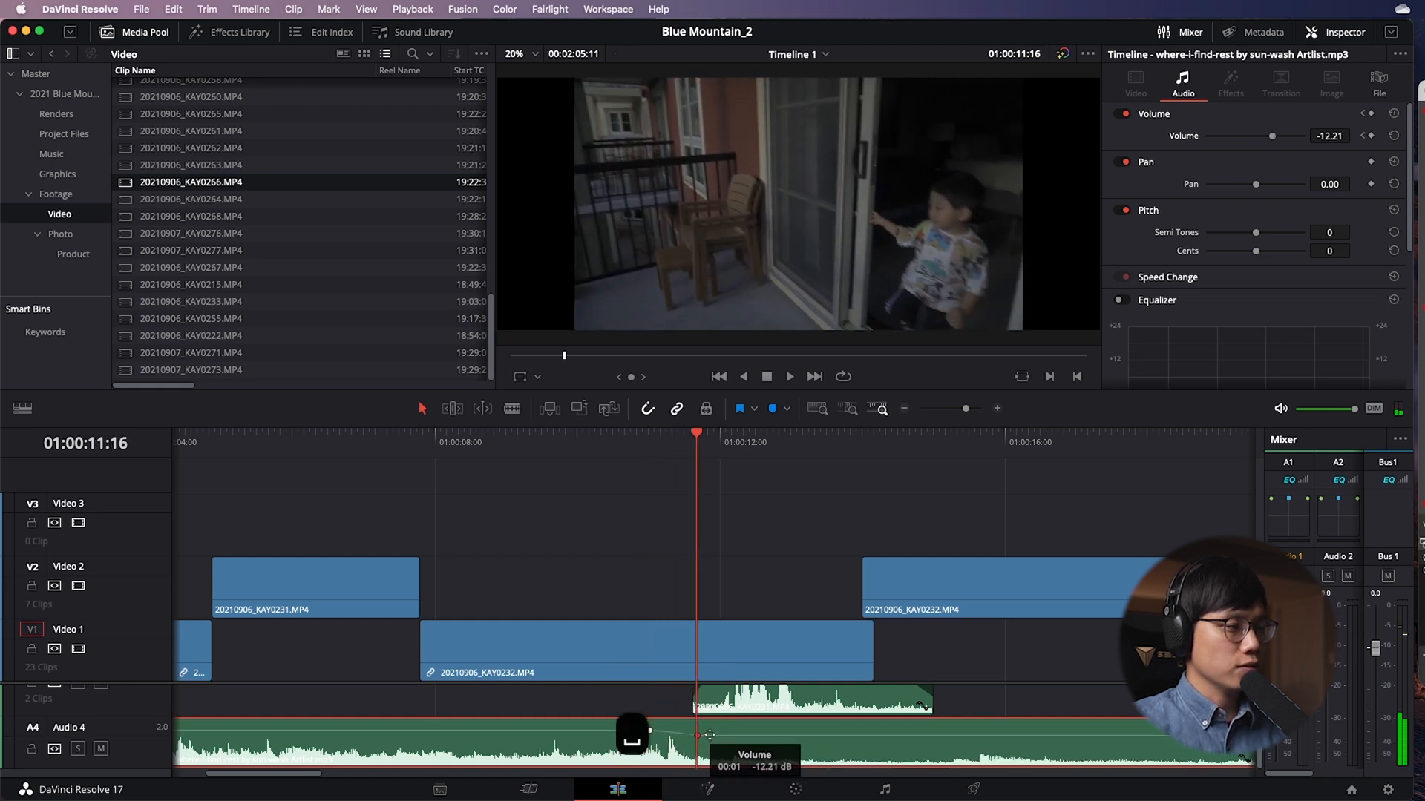
# Move the second music keyframe later at about -6.98 dB, shift the first one earlier, and play back the fade.
pyautogui.click(609, 454)
pyautogui.press('space')
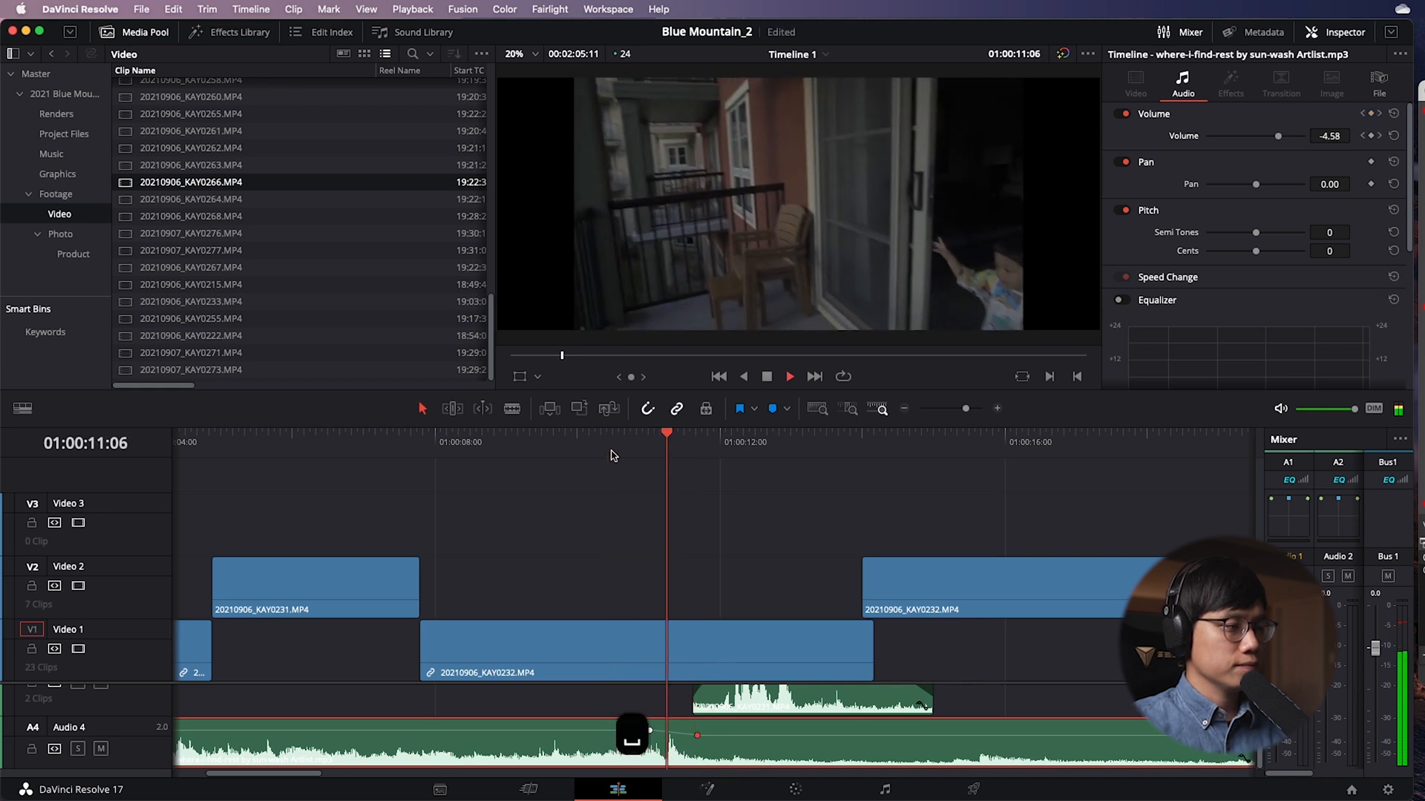
pyautogui.press('space')
pyautogui.moveTo(697, 735); pyautogui.dragTo(729, 733)
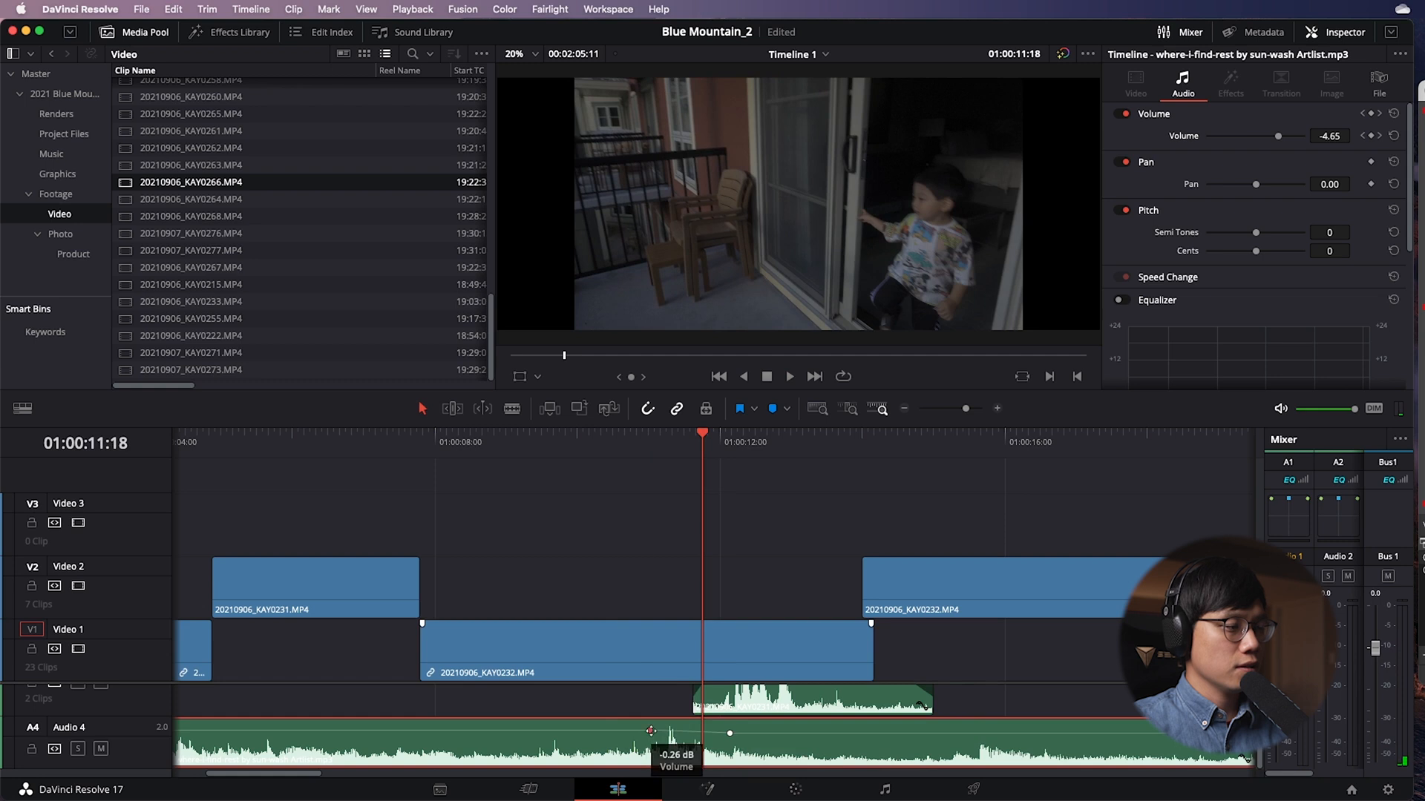
pyautogui.click(606, 445)
pyautogui.press('space')
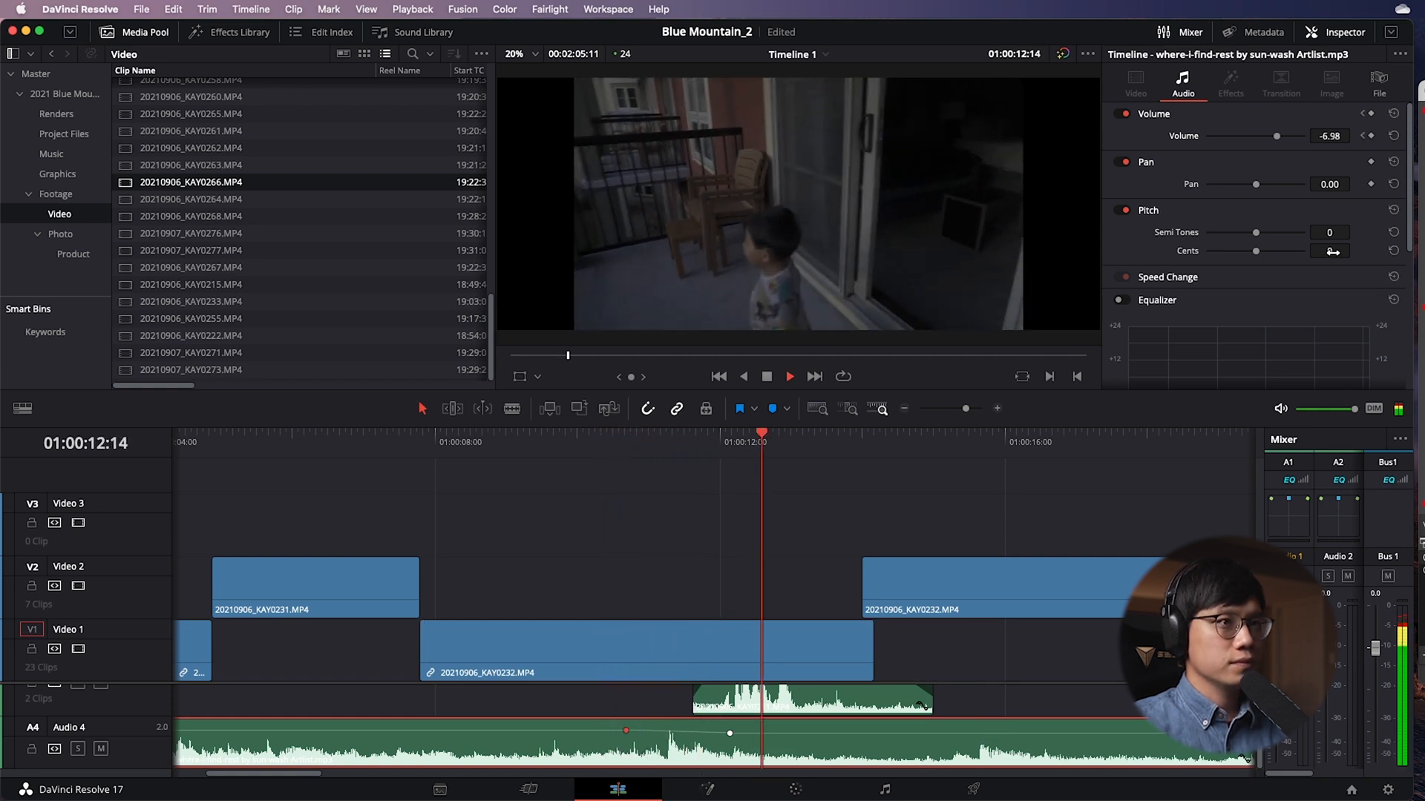
# Try adding a third volume keyframe to the music clip just after 01:00:14:00, and undo it.
pyautogui.click(1371, 136)
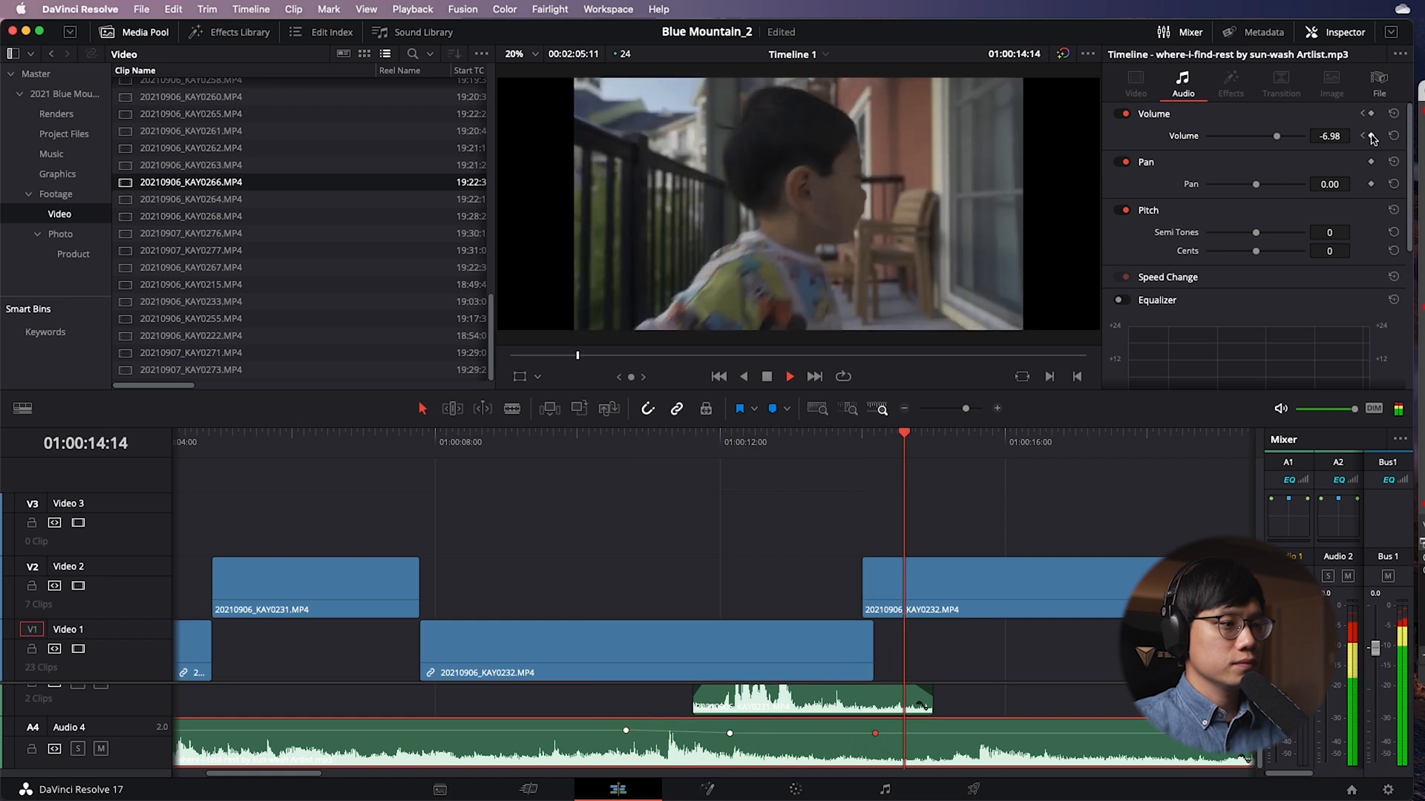
pyautogui.press('super+minus')
pyautogui.press('super+z')
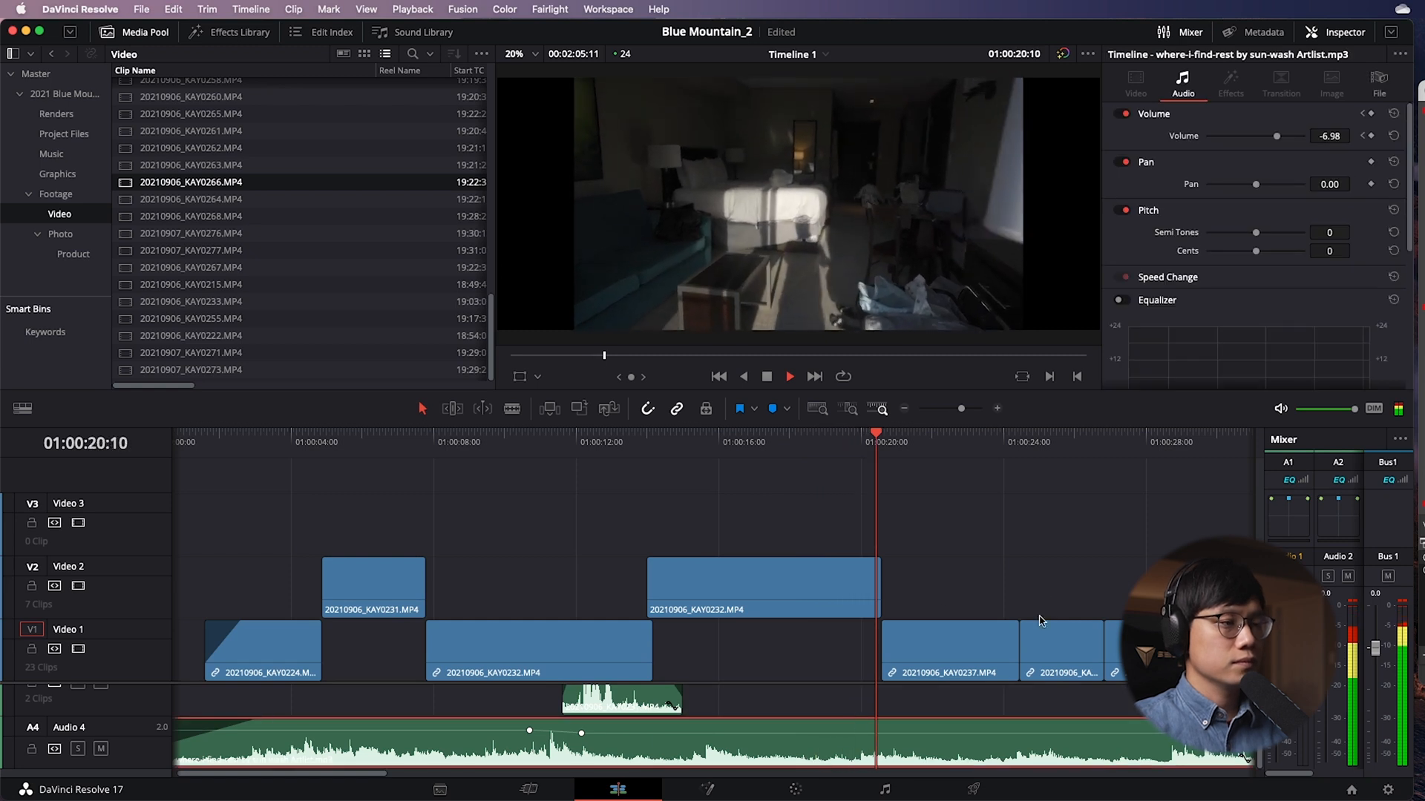
# Add music volume keyframes shortly after 01:00:20:00 and at 01:00:21:22, raise the second to 0.00 dB, and review playback.
pyautogui.press('space')
pyautogui.scroll(3, 1018, 713)
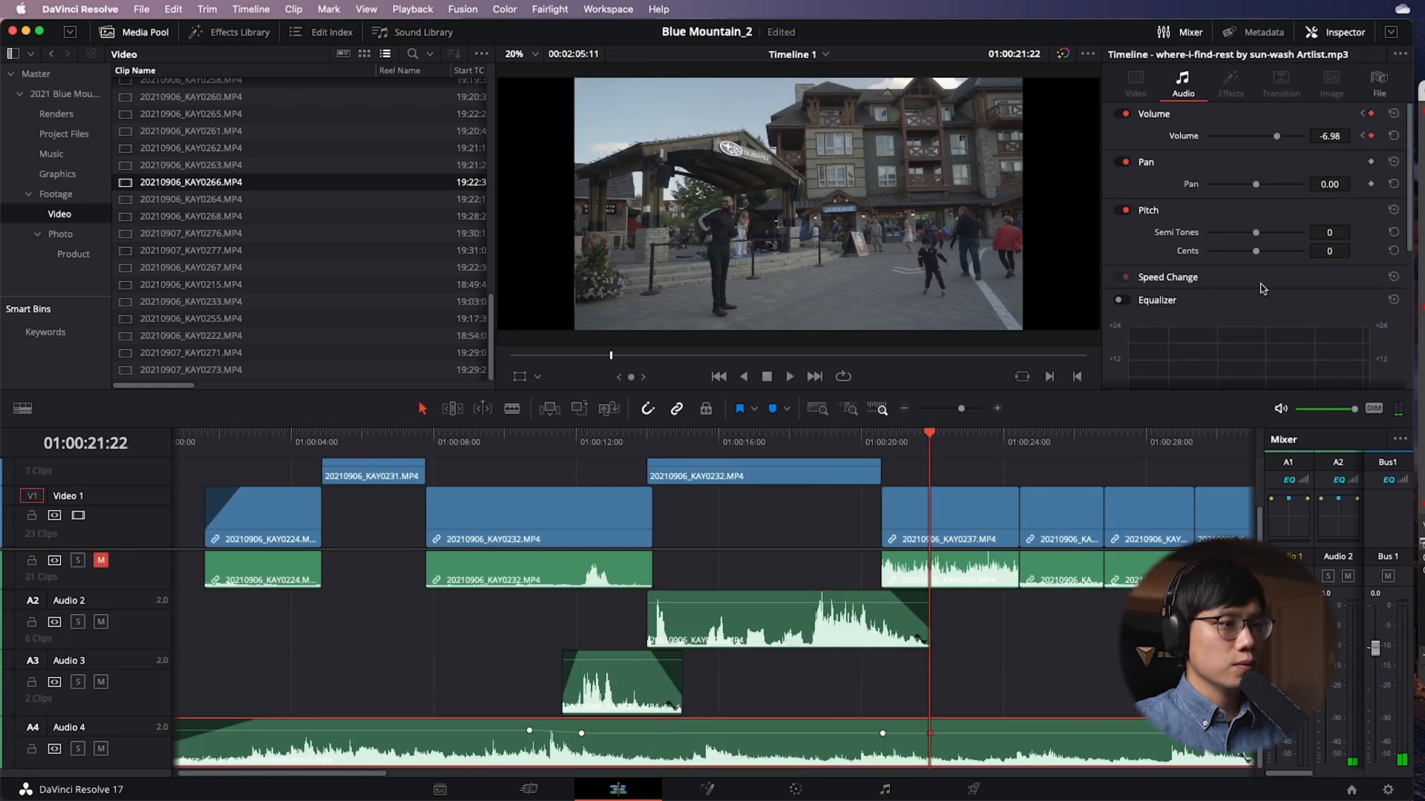
pyautogui.moveTo(931, 733); pyautogui.dragTo(932, 731)
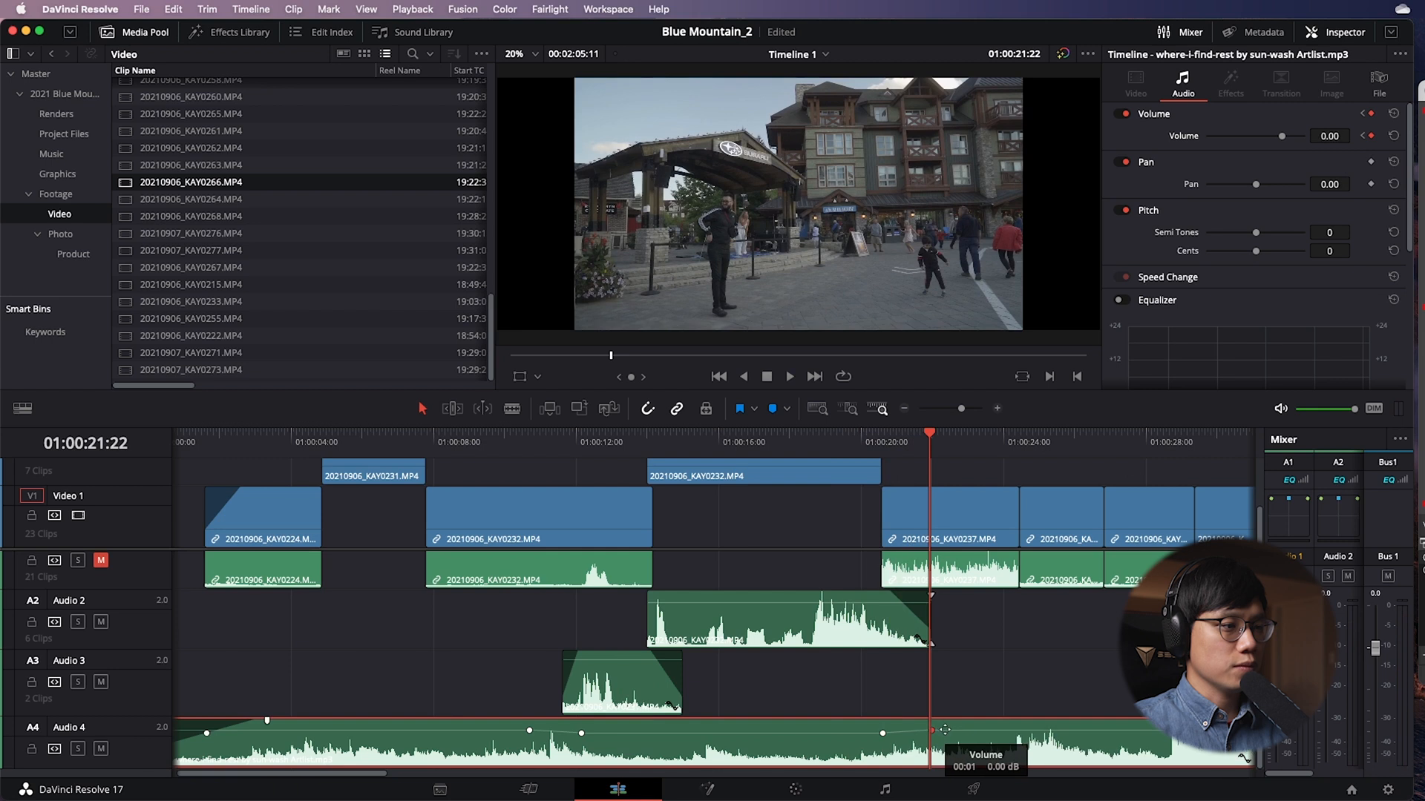
pyautogui.click(853, 436)
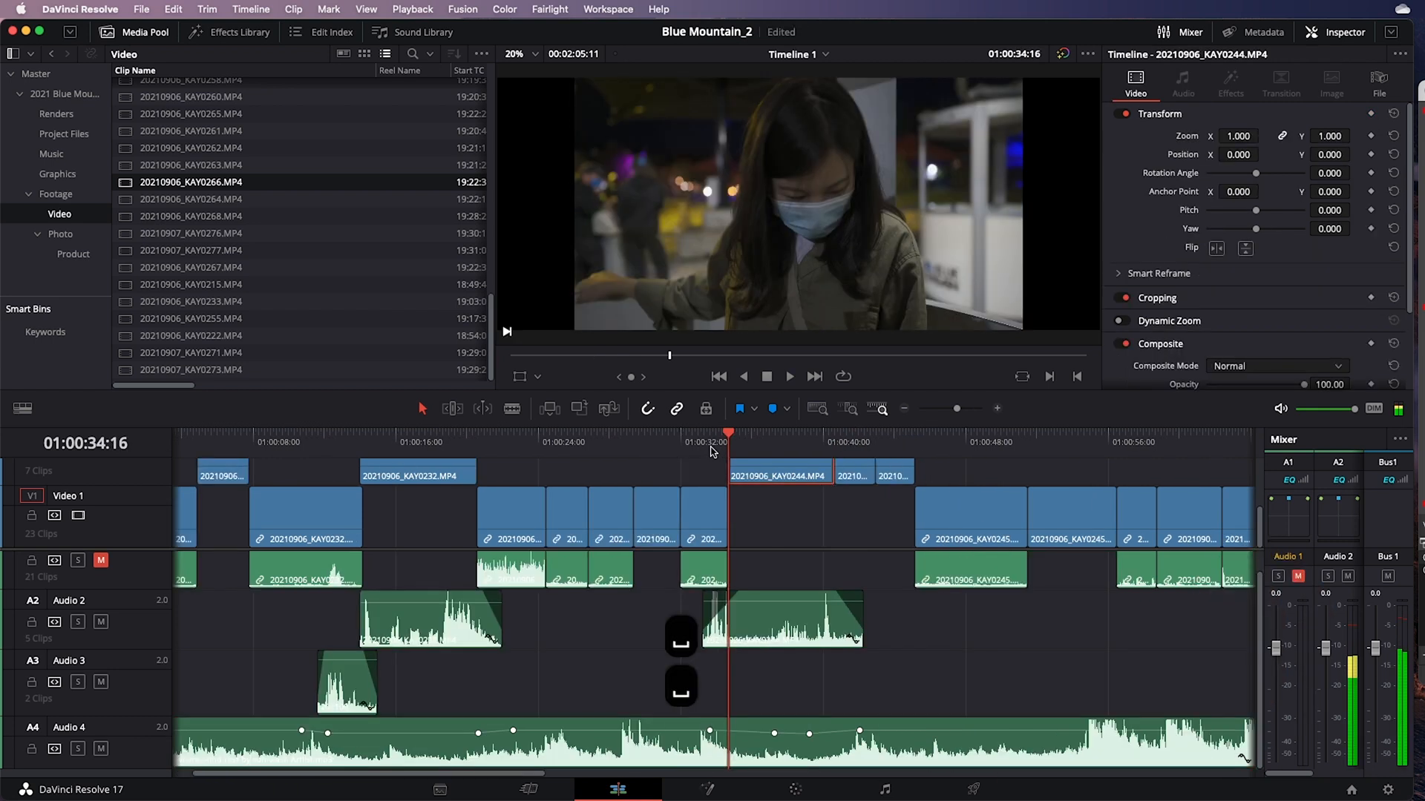
pyautogui.press('space')
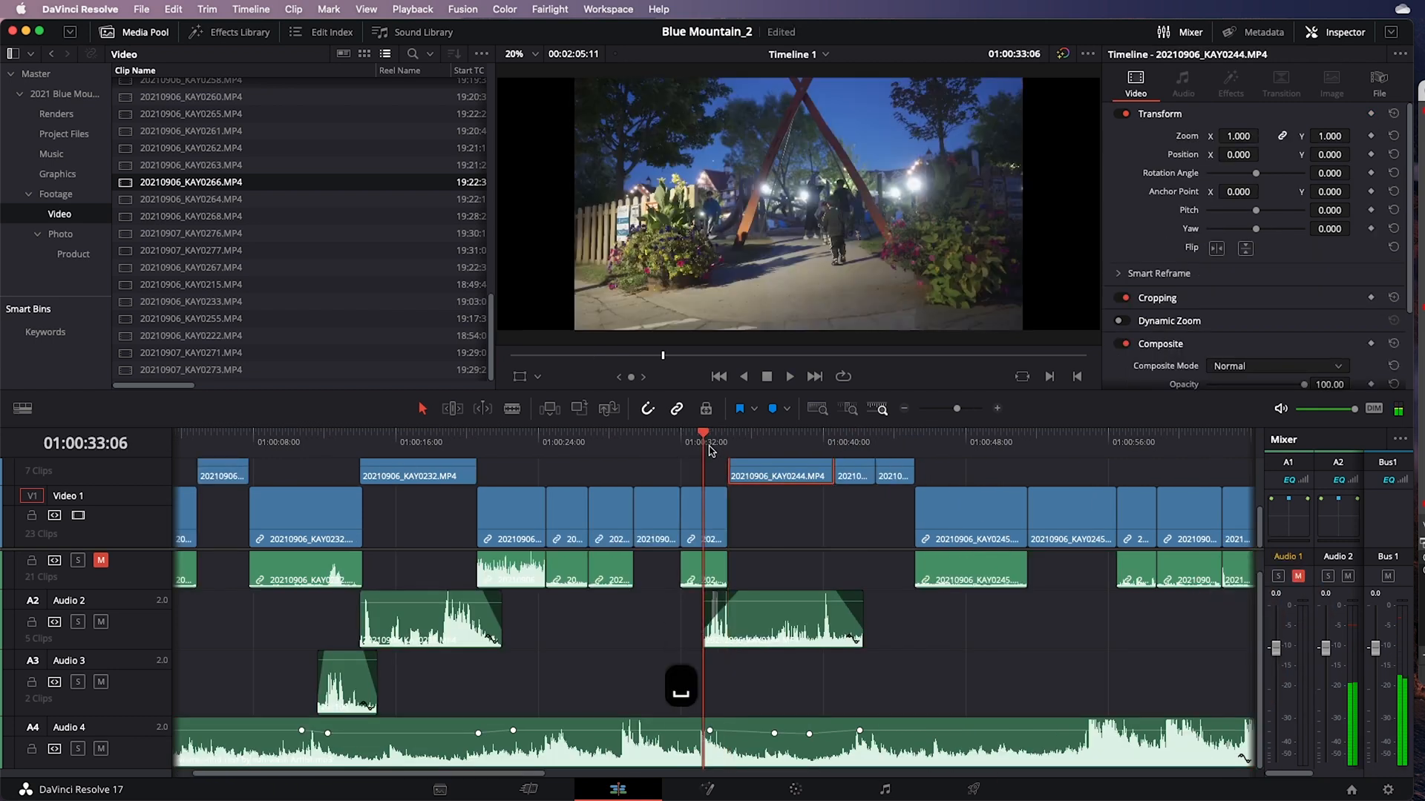
# Play back the ducked music from 01:00:33:06, and return the playhead to the start of the timeline.
pyautogui.press('space')
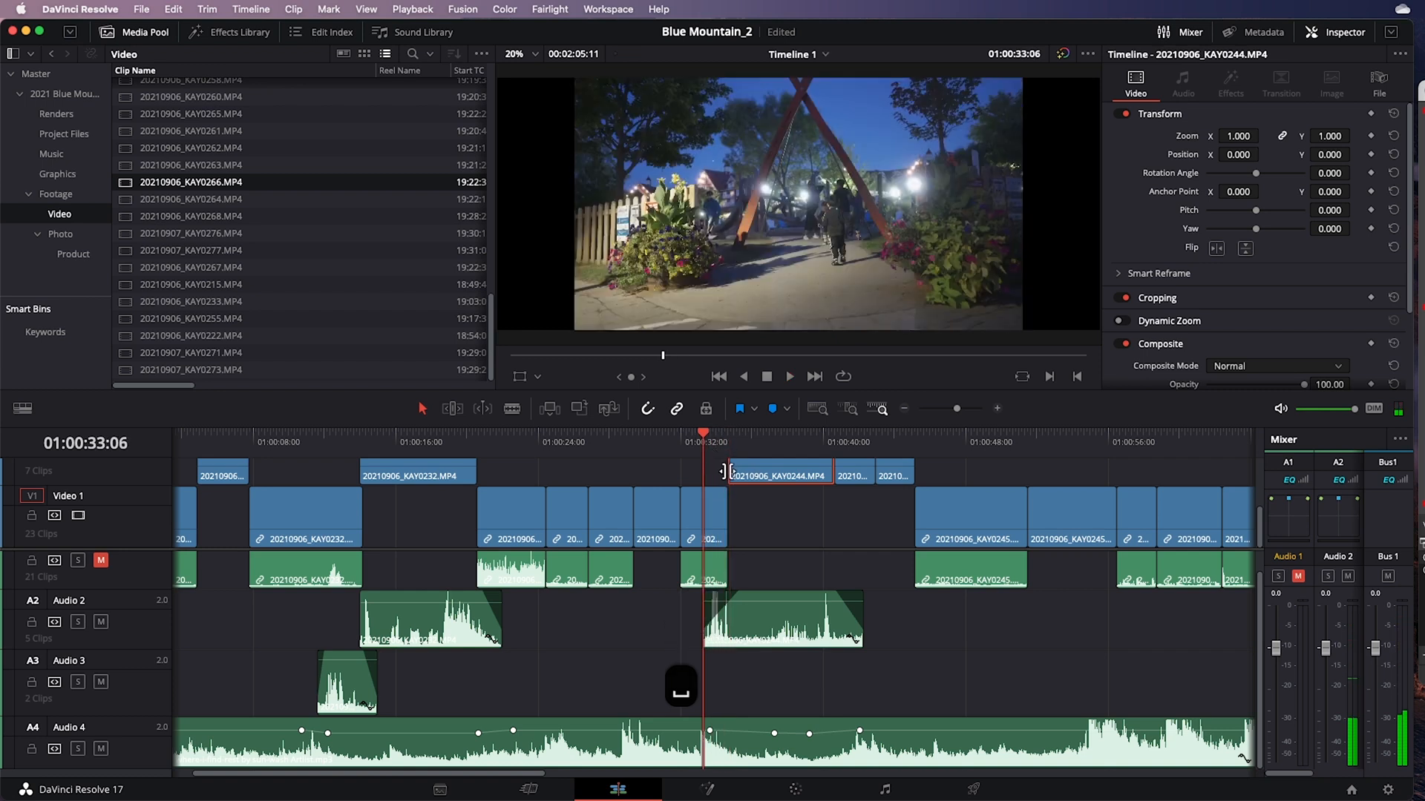
pyautogui.press('space')
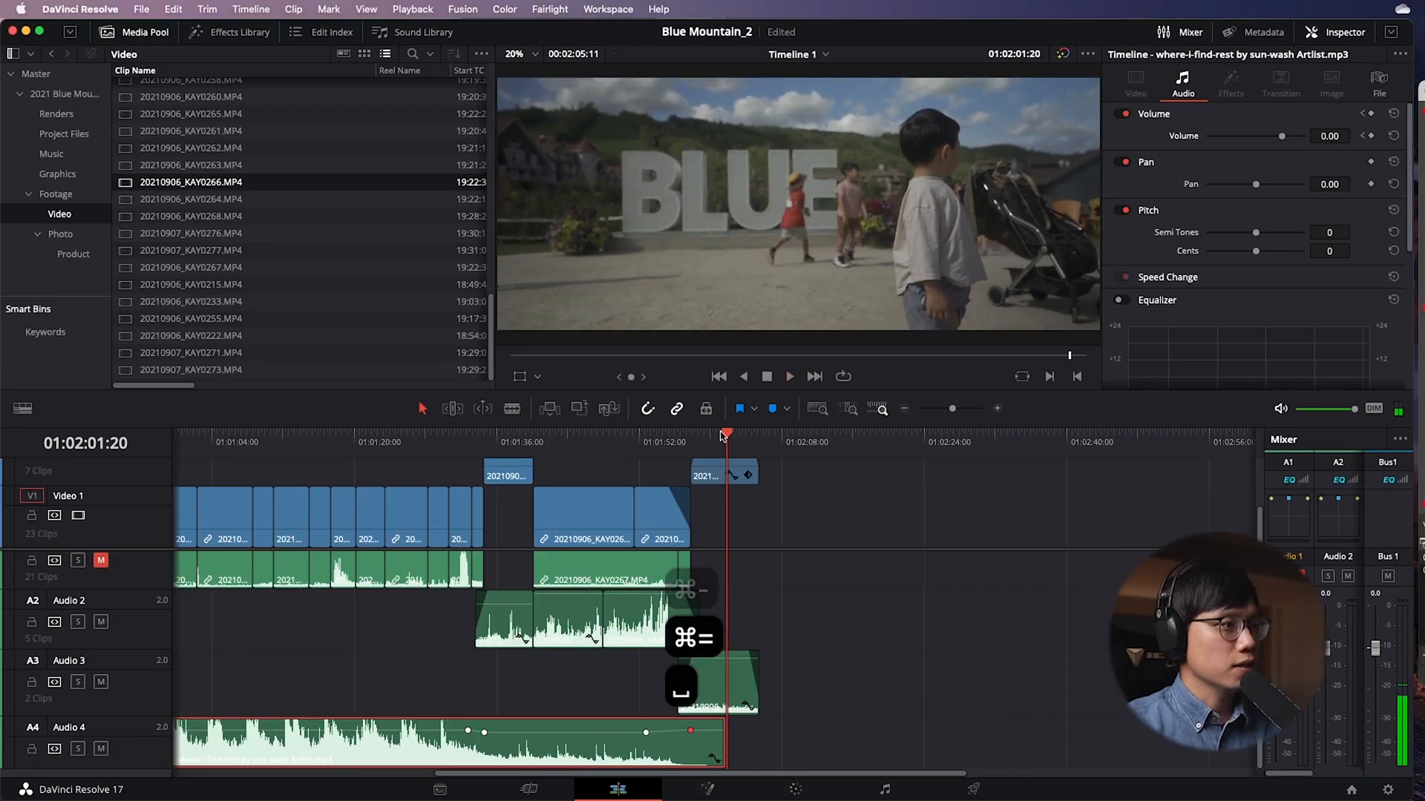
pyautogui.moveTo(722, 436); pyautogui.dragTo(2, 450)
pyautogui.press('super+equal')
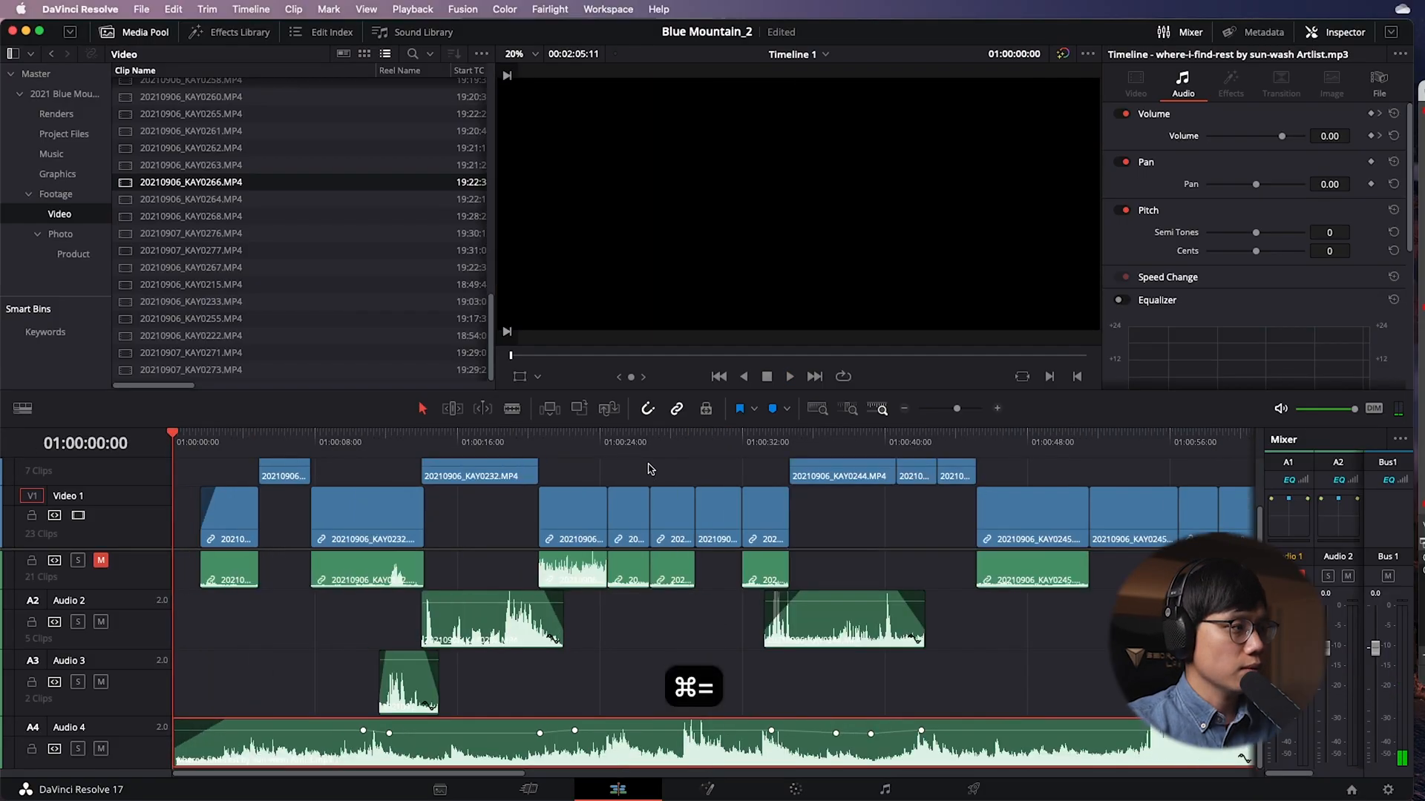
# Add a basic Text title on a third video track above the opening clips, starting near 01:00:02:19.
pyautogui.scroll(3, 645, 497)
pyautogui.click(230, 32)
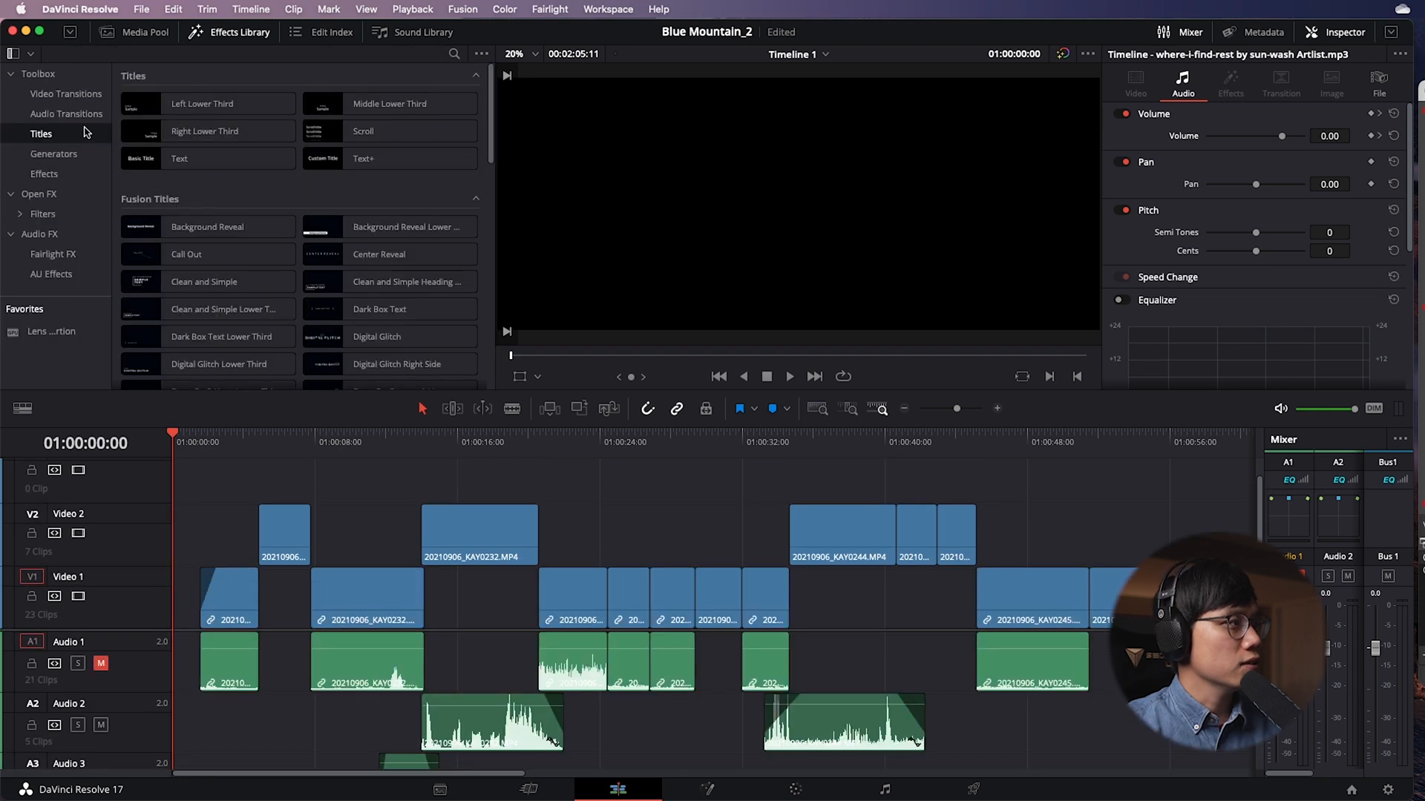
pyautogui.scroll(-5, 355, 178)
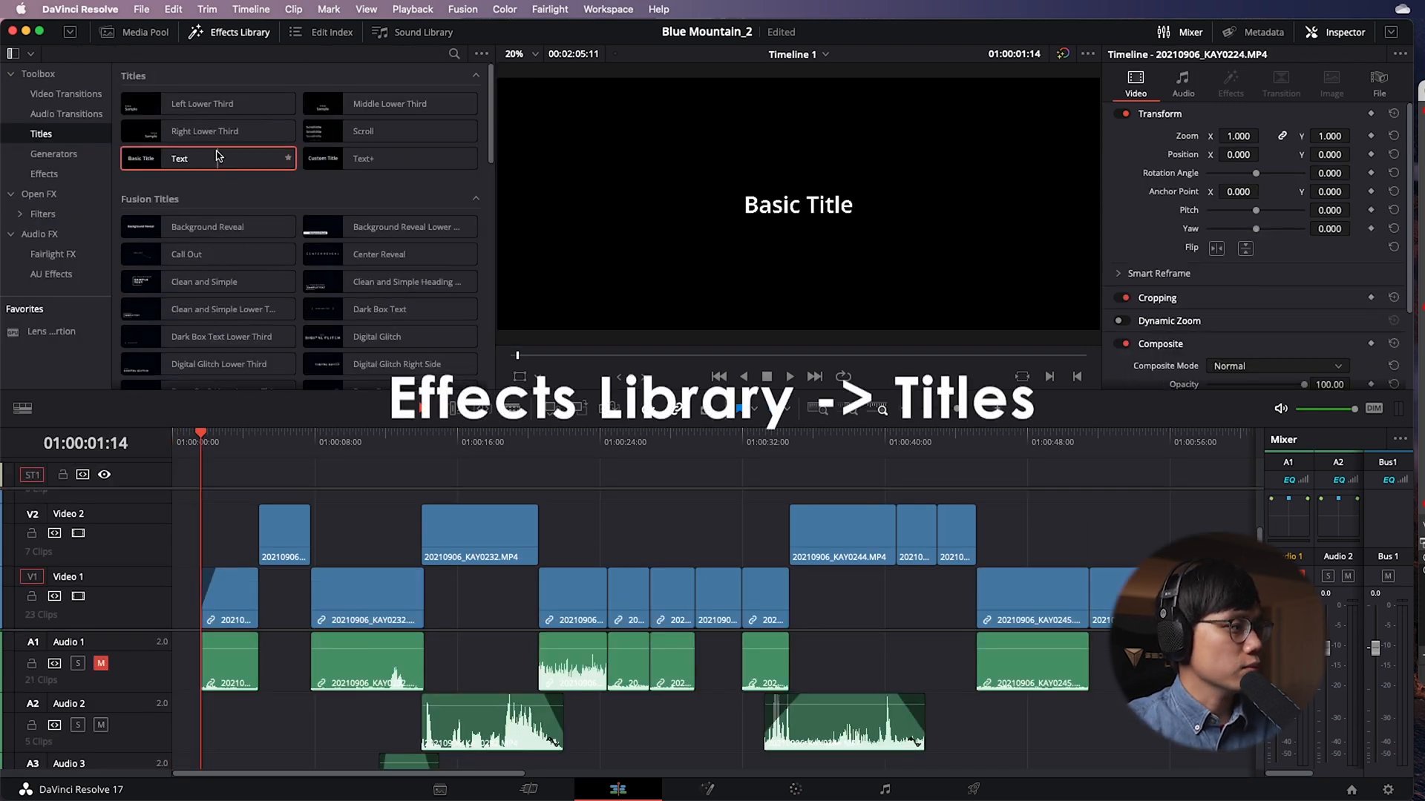
pyautogui.moveTo(178, 158); pyautogui.dragTo(219, 495)
pyautogui.press('space')
# Add a fade-in of about one second to the opening title, and play it back from around 01:00:02:19.
pyautogui.moveTo(229, 505); pyautogui.dragTo(252, 505)
pyautogui.click(216, 443)
pyautogui.press('space')
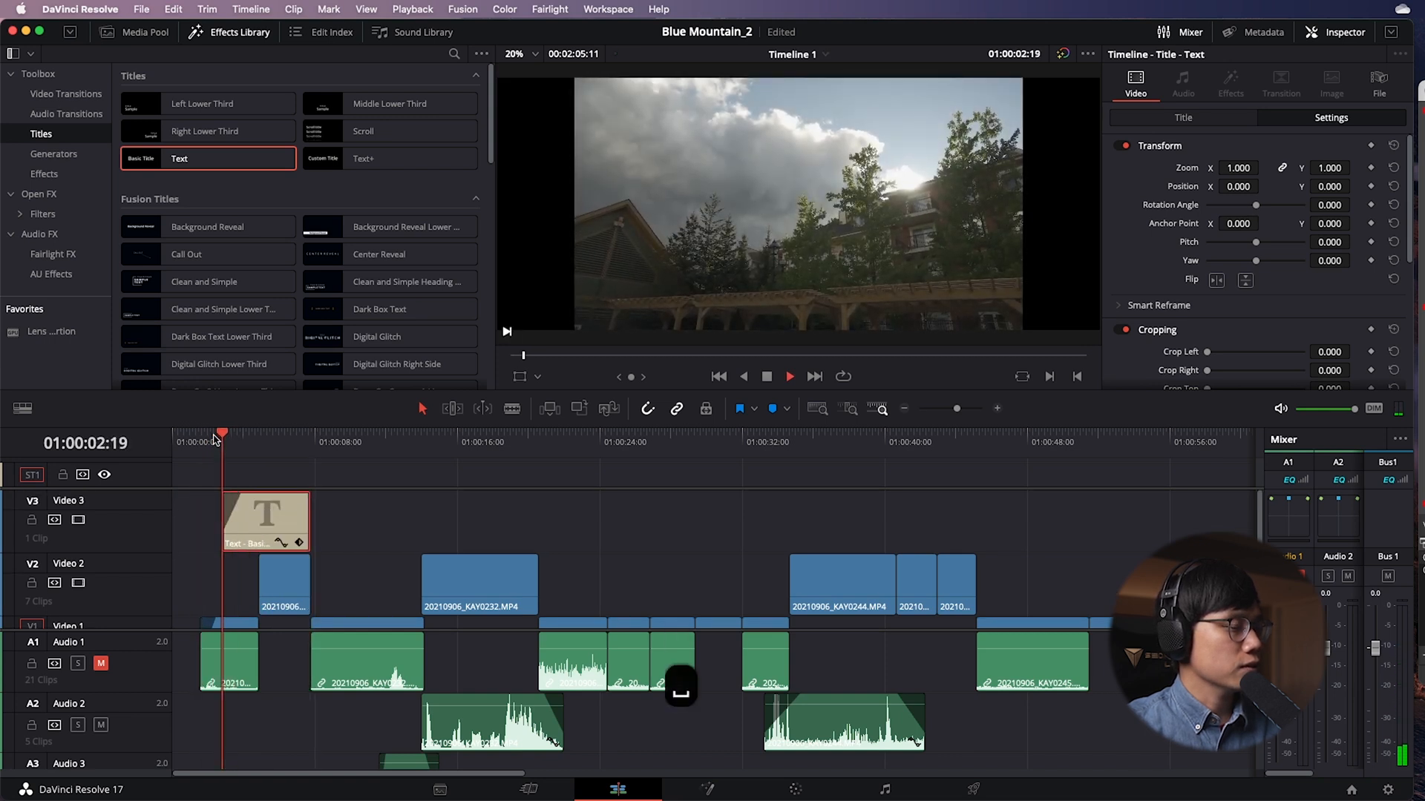
pyautogui.press('space')
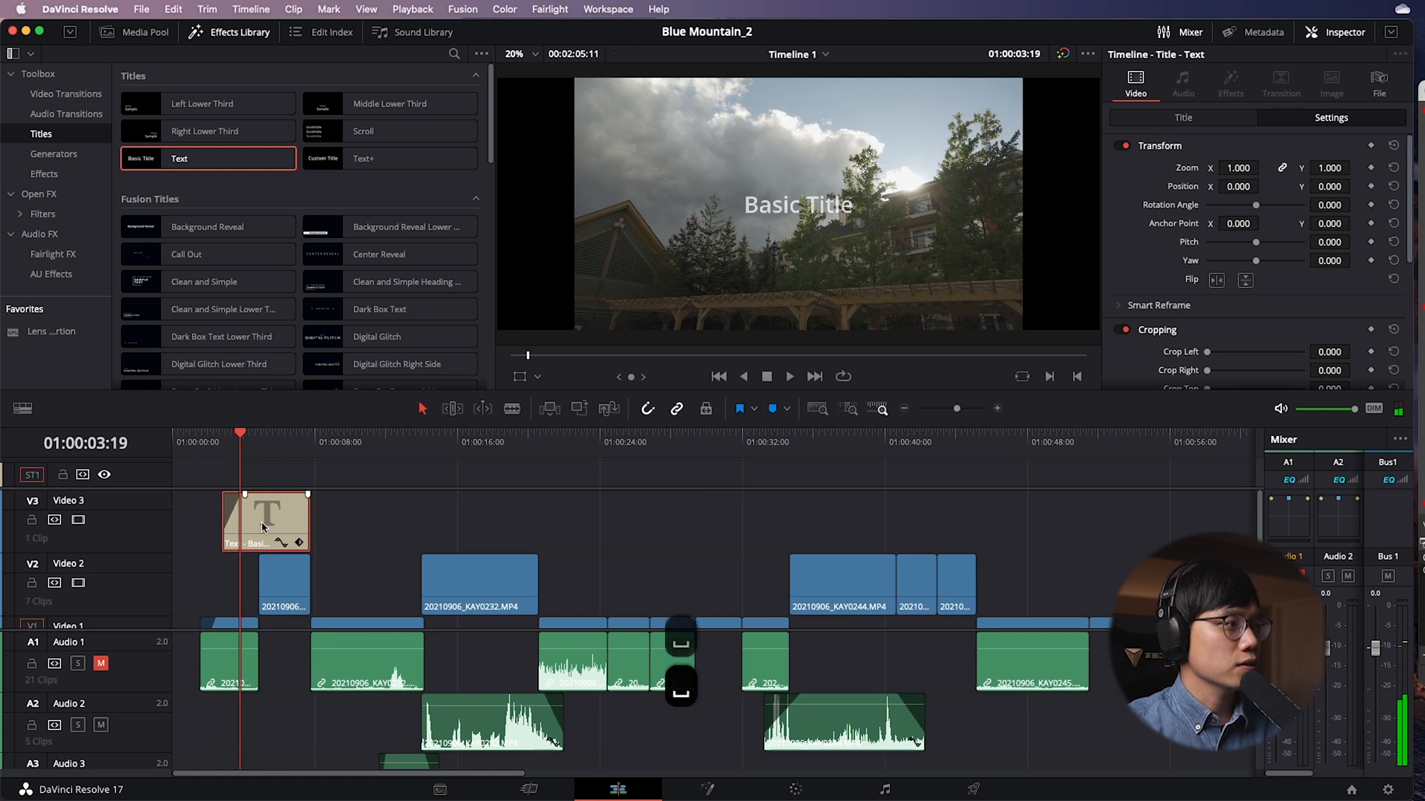
# Replace the opening title's placeholder text with "Mountain is blue".
pyautogui.scroll(-2, 378, 528)
pyautogui.click(1183, 117)
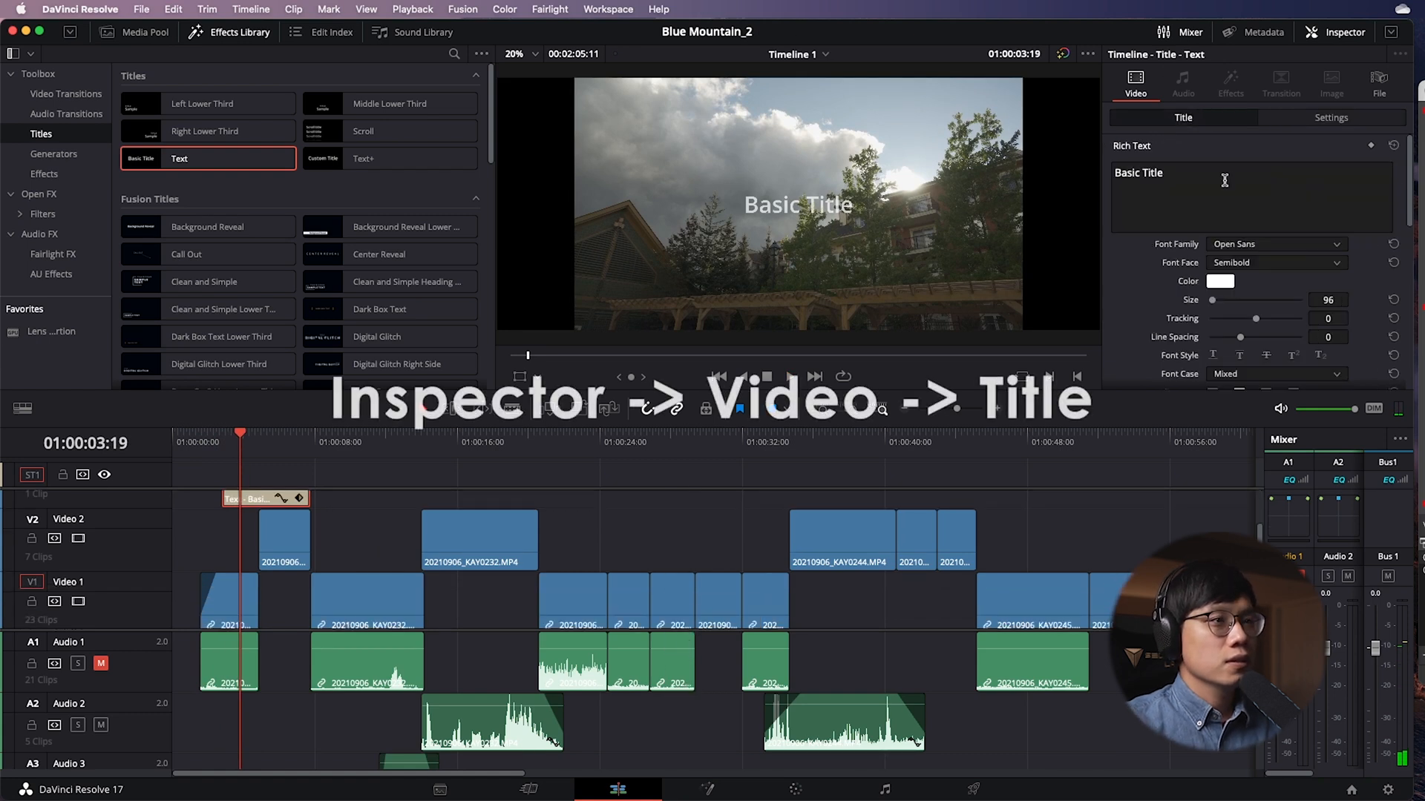
pyautogui.write('Mounti')
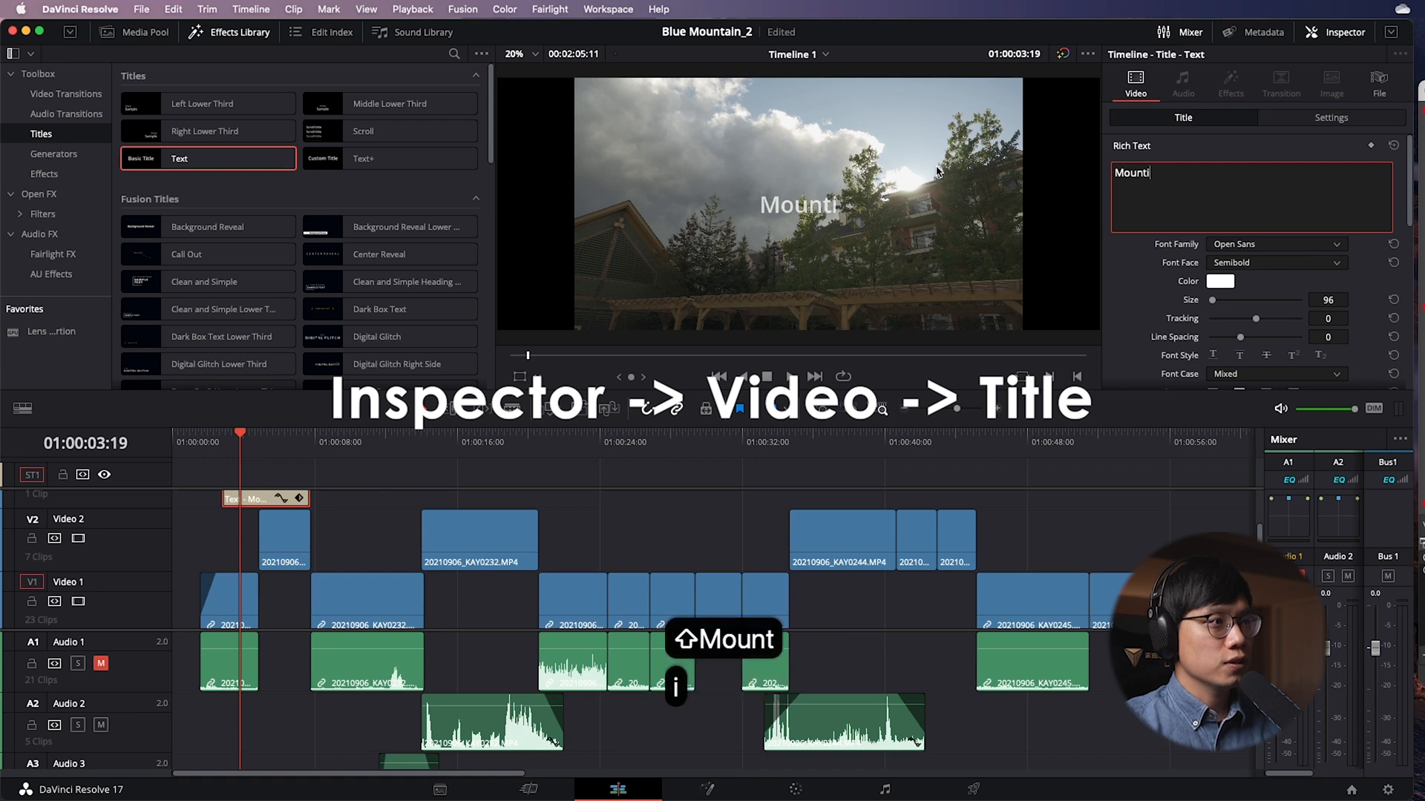
pyautogui.press('BackSpace')
pyautogui.write('ain ')
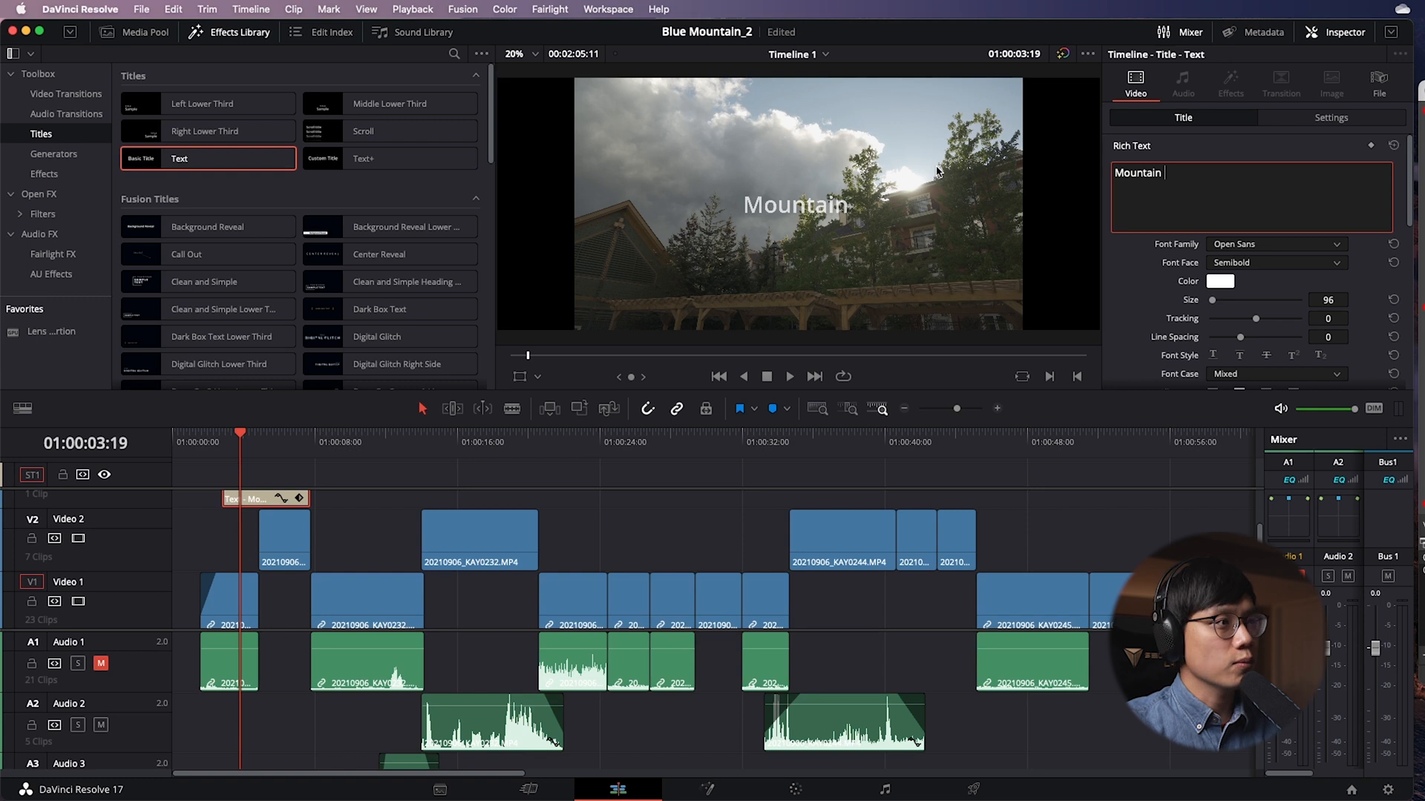
pyautogui.write('is B')
pyautogui.press('BackSpace')
pyautogui.press('BackSpace')
pyautogui.press('BackSpace')
pyautogui.press('BackSpace')
pyautogui.press('BackSpace')
pyautogui.press('BackSpace')
pyautogui.press('BackSpace')
pyautogui.write('is ')
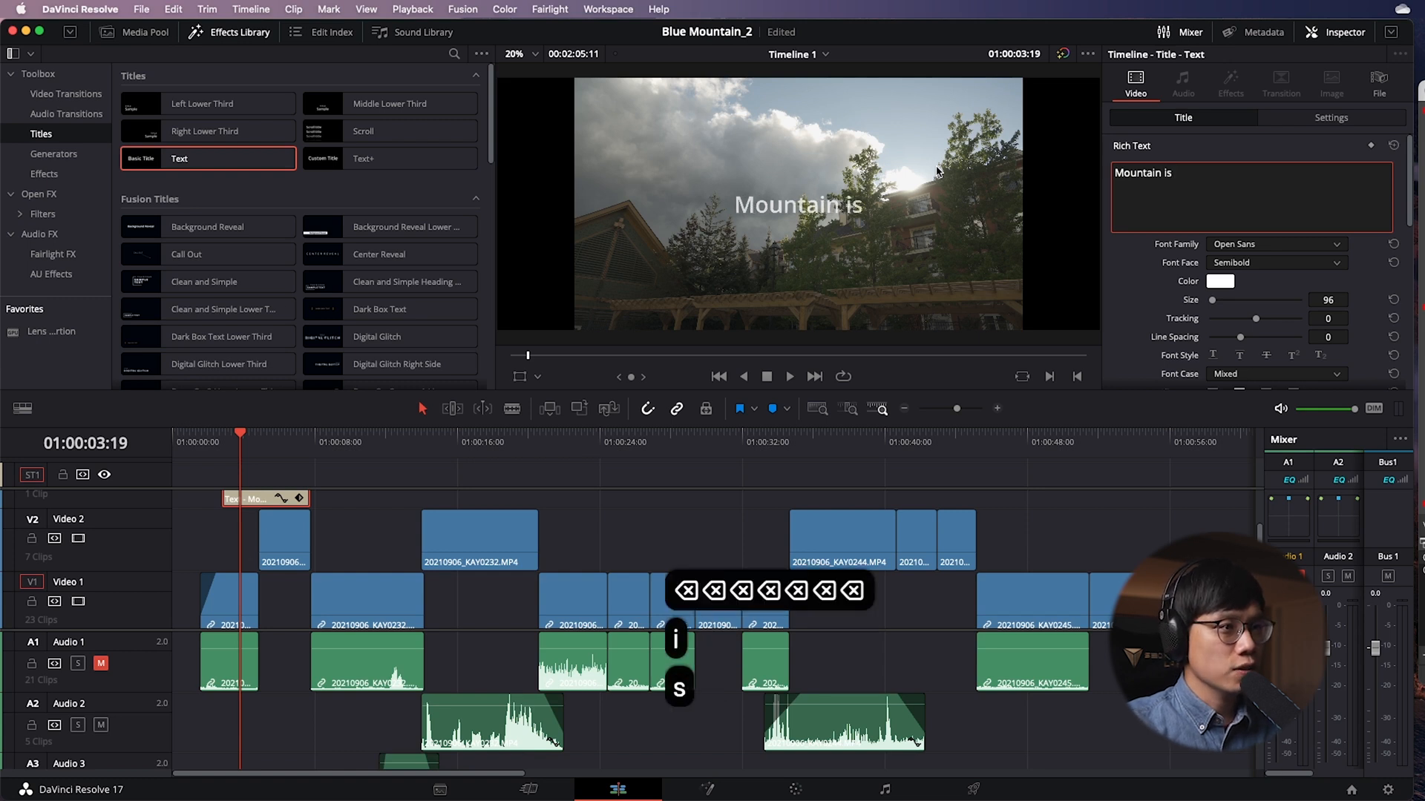
pyautogui.write('blue')
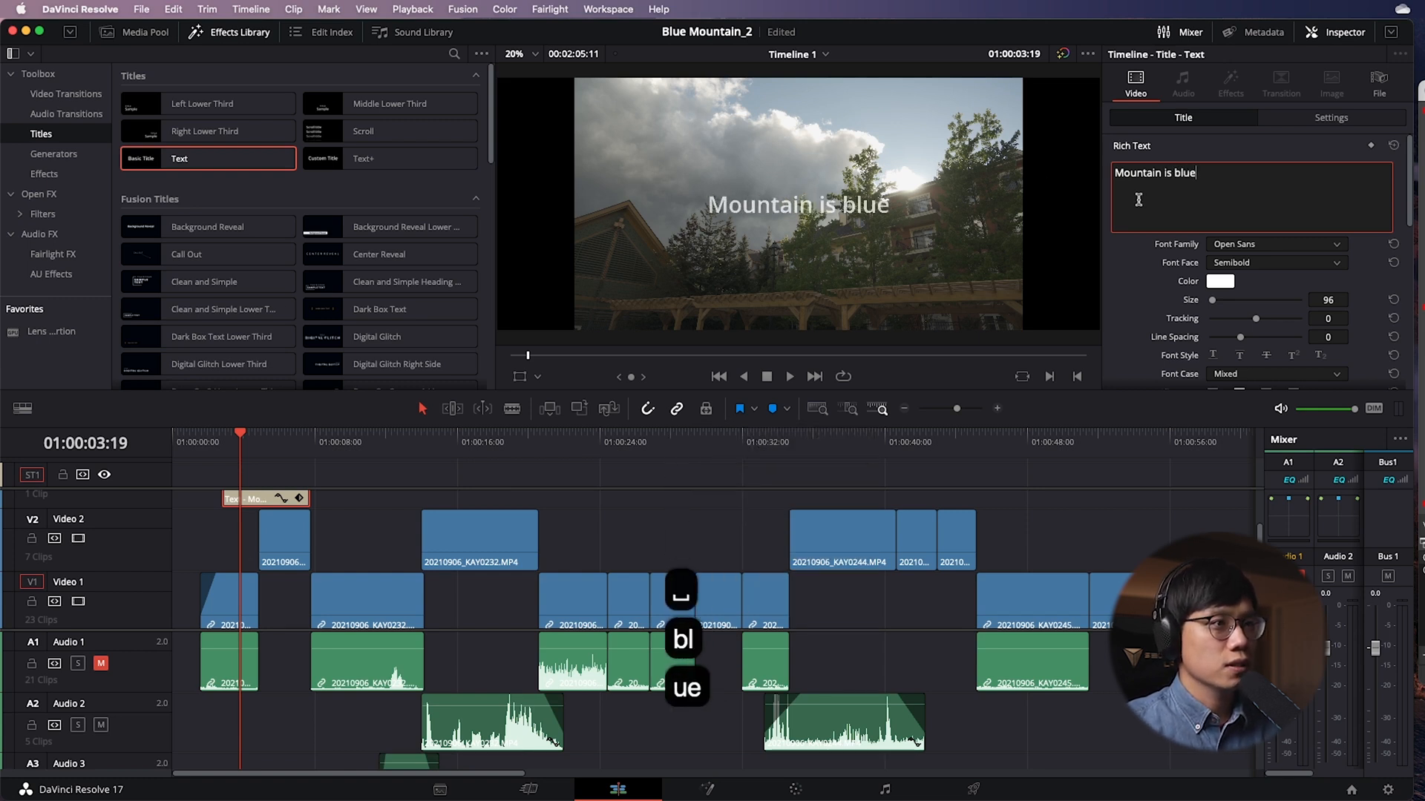
# Set the "Mountain is blue" title's font to Century Gothic with the Bold Italic face.
pyautogui.click(1319, 259)
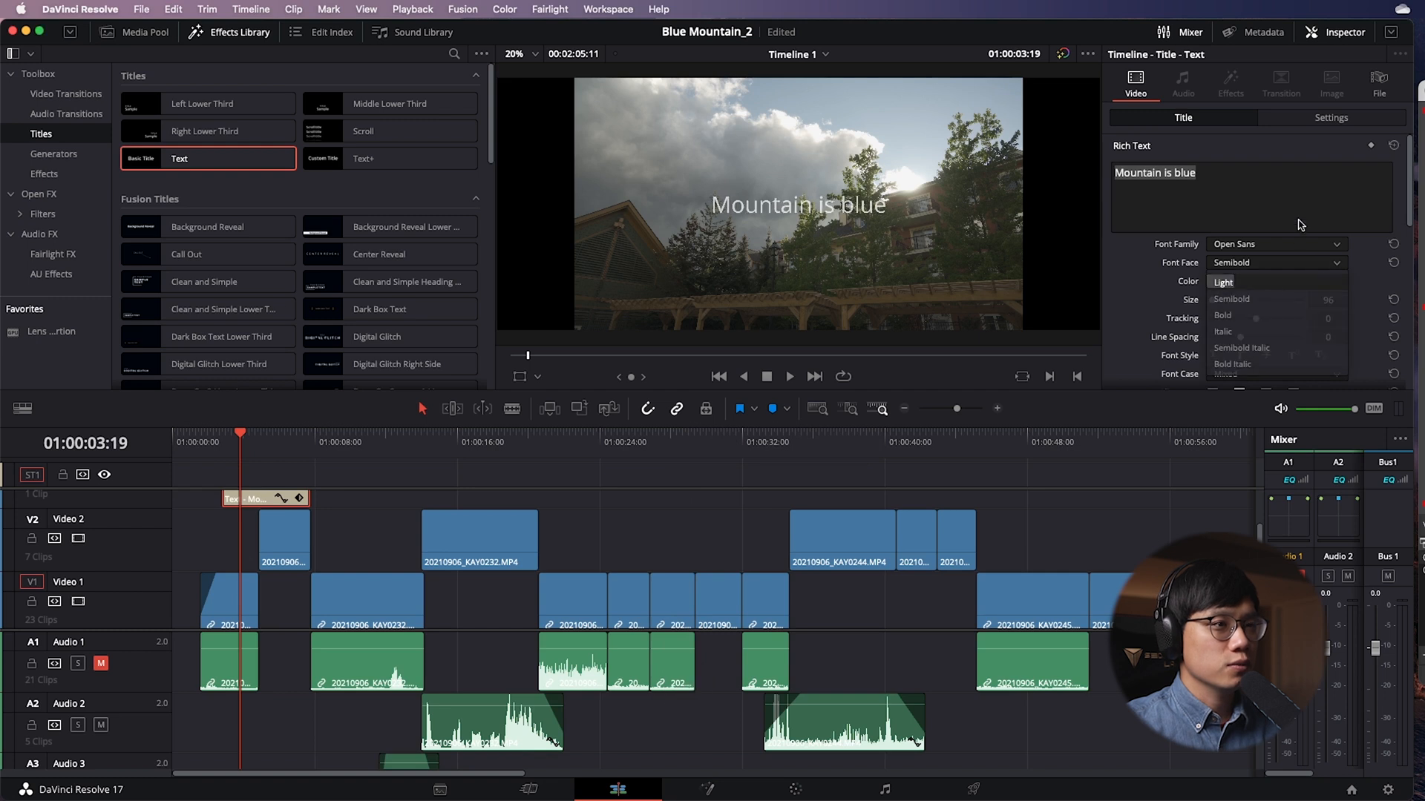
pyautogui.click(1299, 246)
pyautogui.scroll(10, 1287, 423)
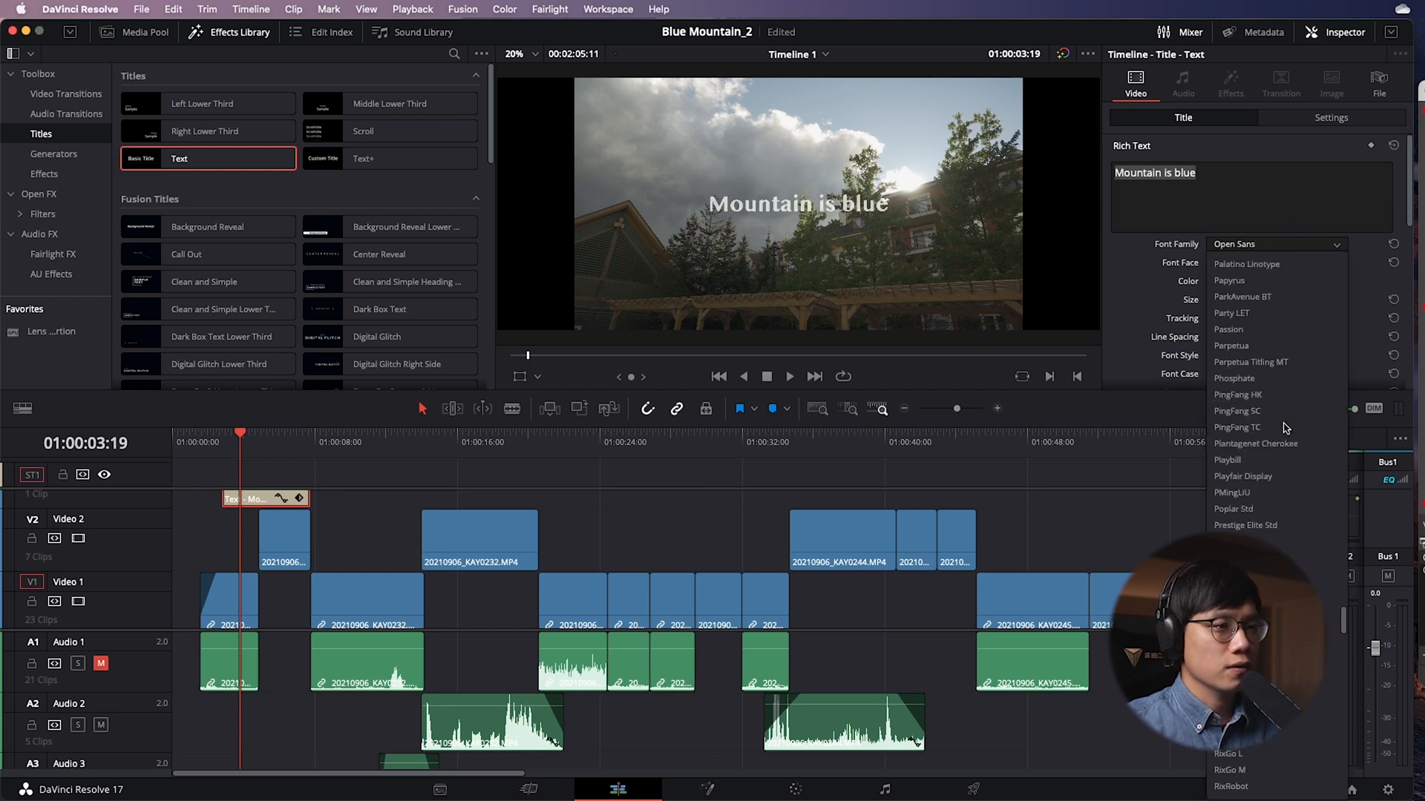
pyautogui.moveTo(1343, 571); pyautogui.dragTo(1334, 324)
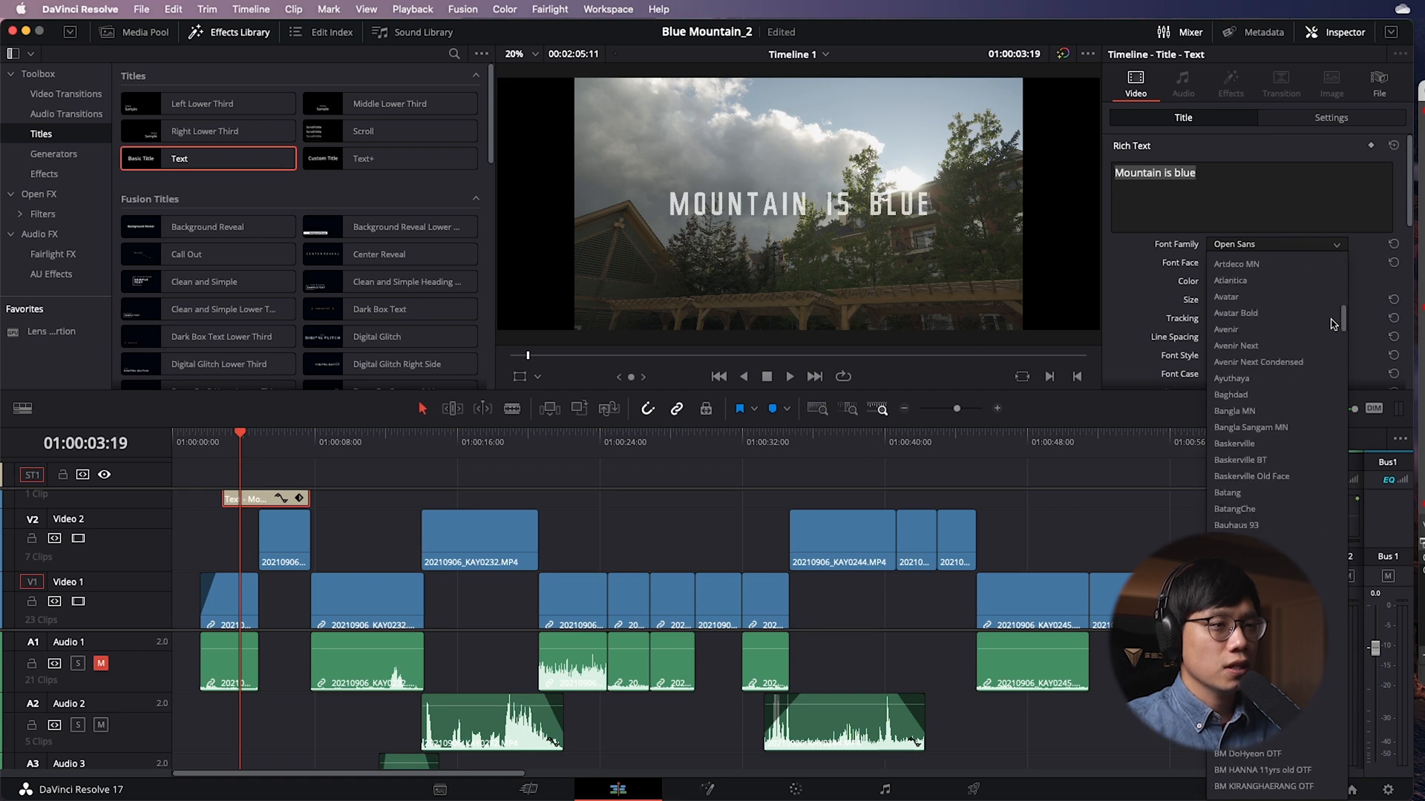
pyautogui.click(1300, 245)
pyautogui.click(1292, 244)
pyautogui.press('c')
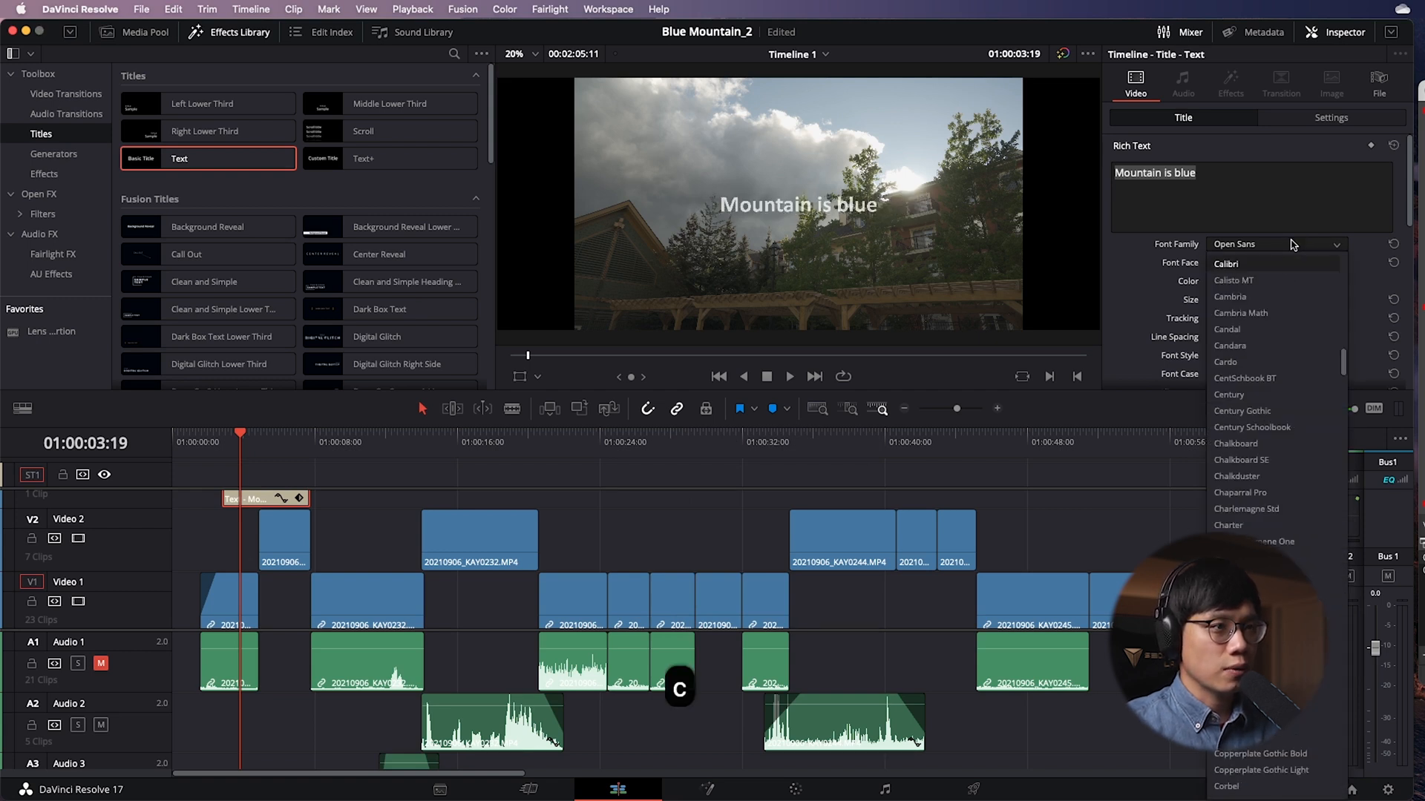
pyautogui.press('e')
pyautogui.press('c')
pyautogui.click(1294, 240)
pyautogui.click(1292, 245)
pyautogui.press('c')
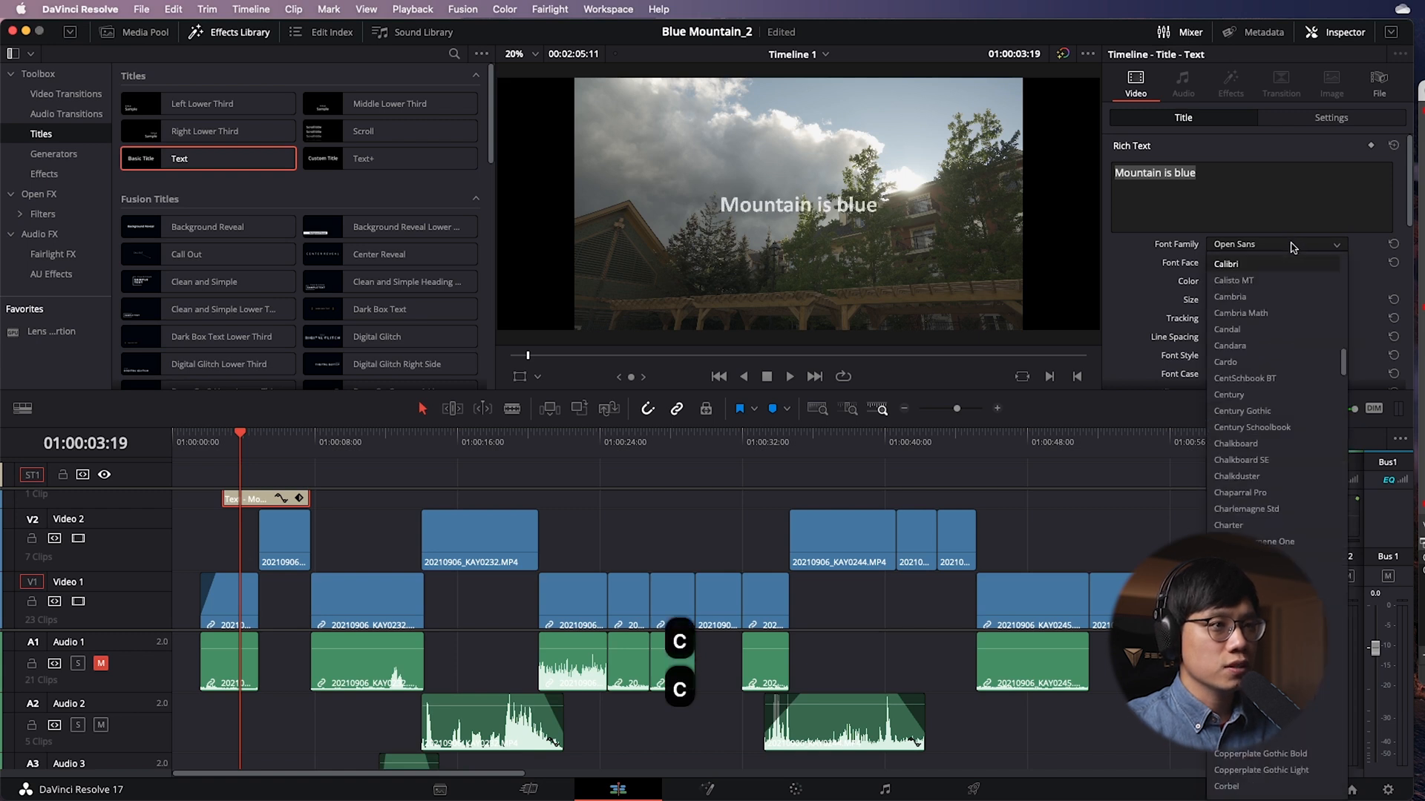
pyautogui.click(1245, 411)
pyautogui.click(1259, 262)
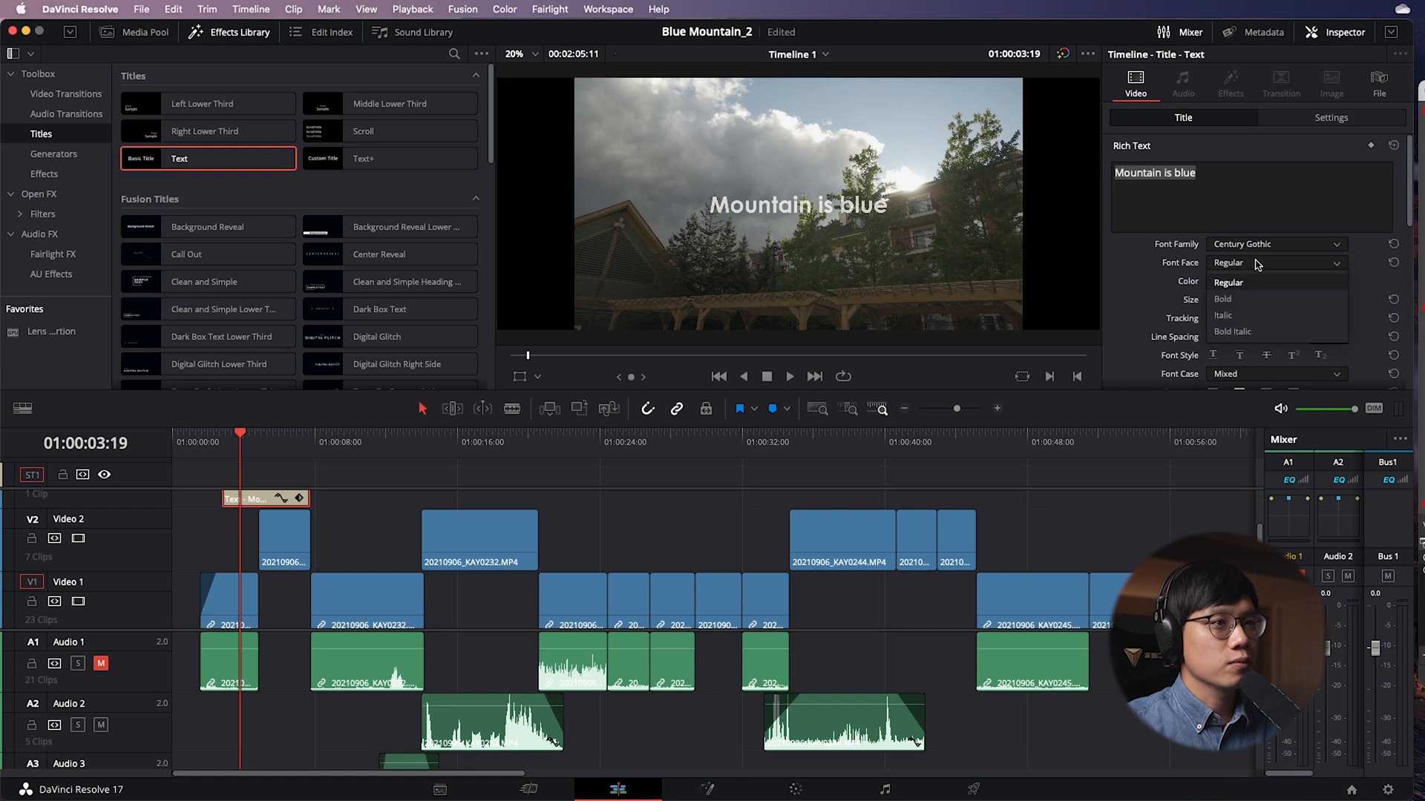
pyautogui.click(1261, 331)
# Set the "Mountain is blue" title's size to 167 and its color to a yellow-orange.
pyautogui.moveTo(1214, 303)
pyautogui.mouseDown()
pyautogui.moveTo(1234, 302)
pyautogui.moveTo(1214, 304)
pyautogui.mouseUp()
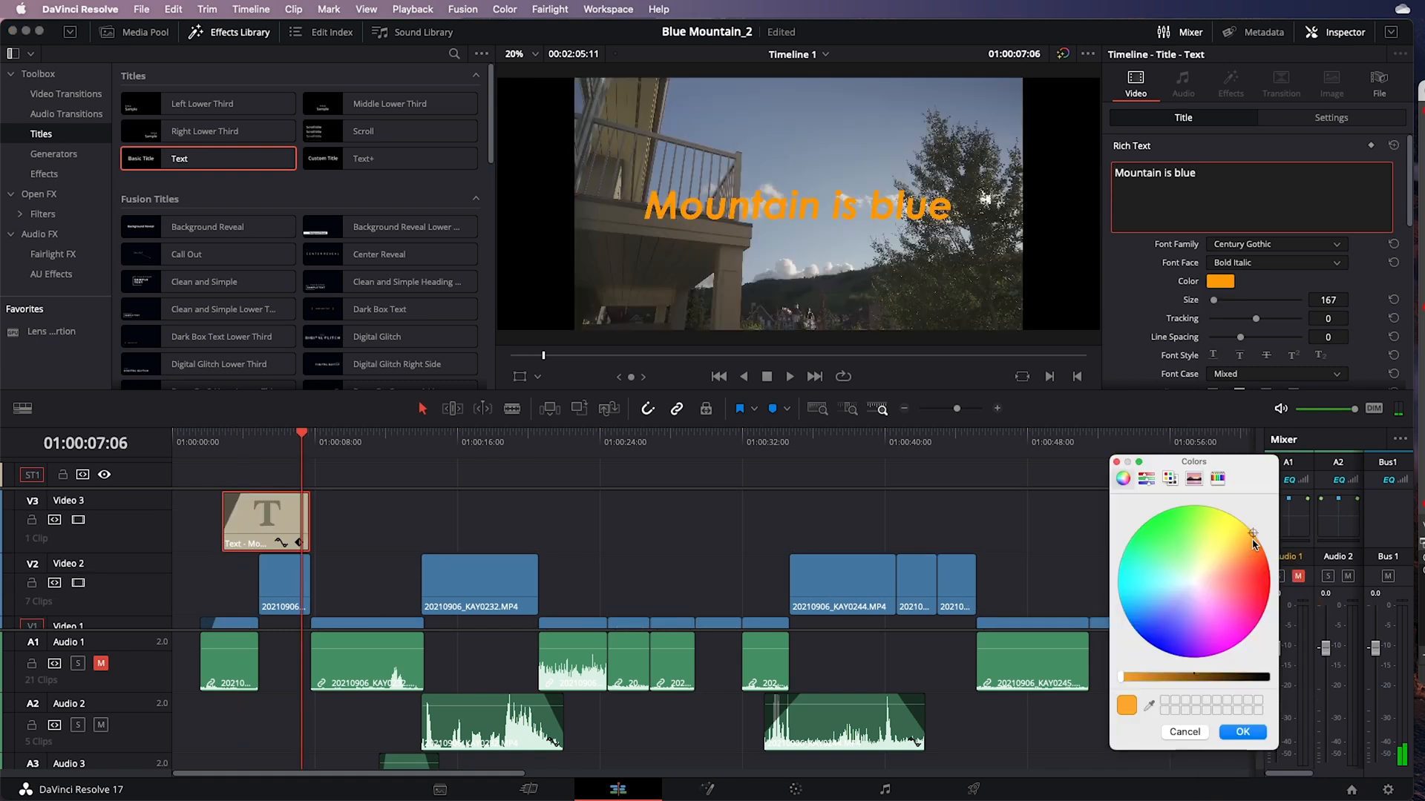
pyautogui.moveTo(1235, 519)
pyautogui.mouseDown()
pyautogui.moveTo(1157, 530)
pyautogui.moveTo(1260, 604)
pyautogui.moveTo(1187, 645)
pyautogui.moveTo(1243, 523)
pyautogui.moveTo(1266, 553)
pyautogui.moveTo(1253, 525)
pyautogui.mouseUp()
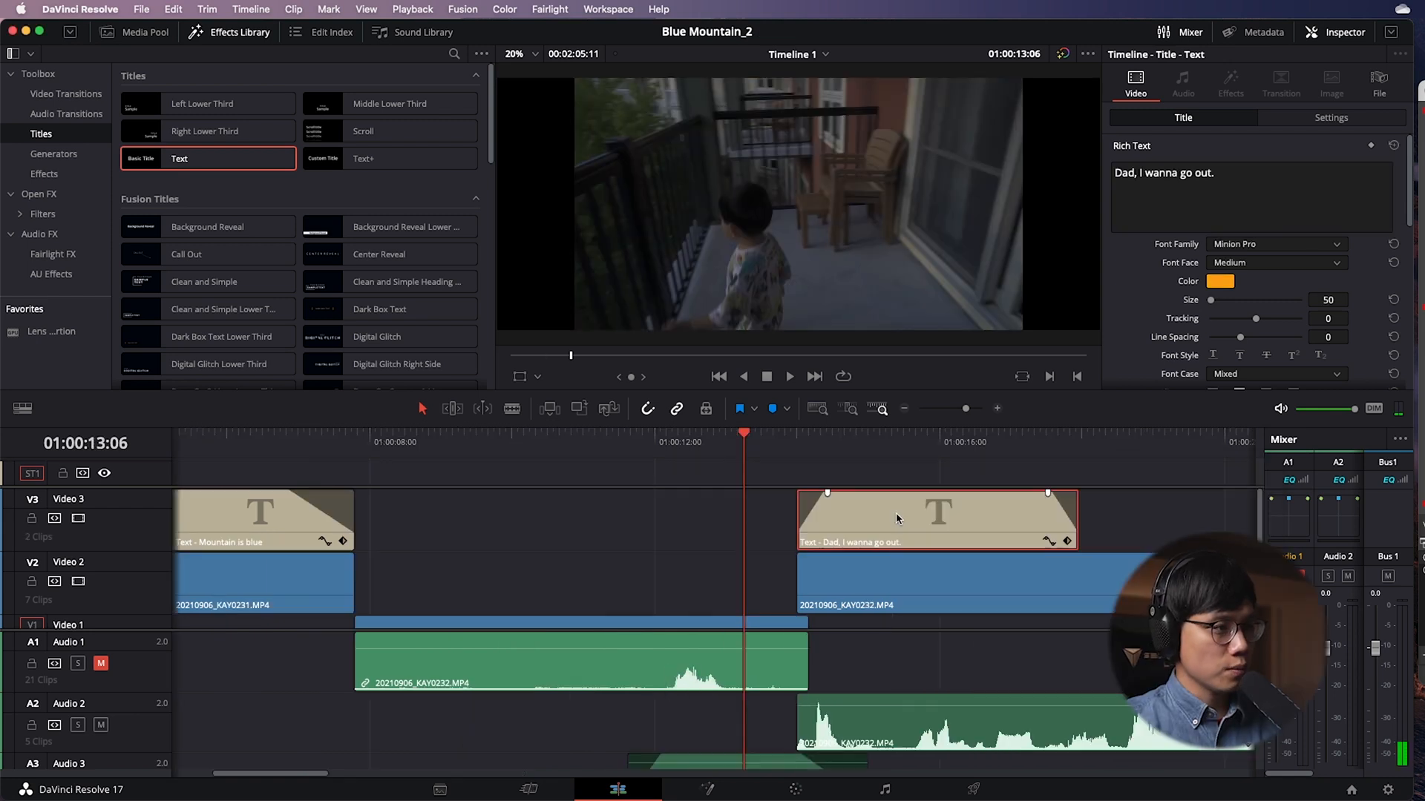
# Try pasting a copy of the "Dad, I wanna go out." title at 01:00:11:15, and undo it.
pyautogui.press('super+c')
pyautogui.click(629, 445)
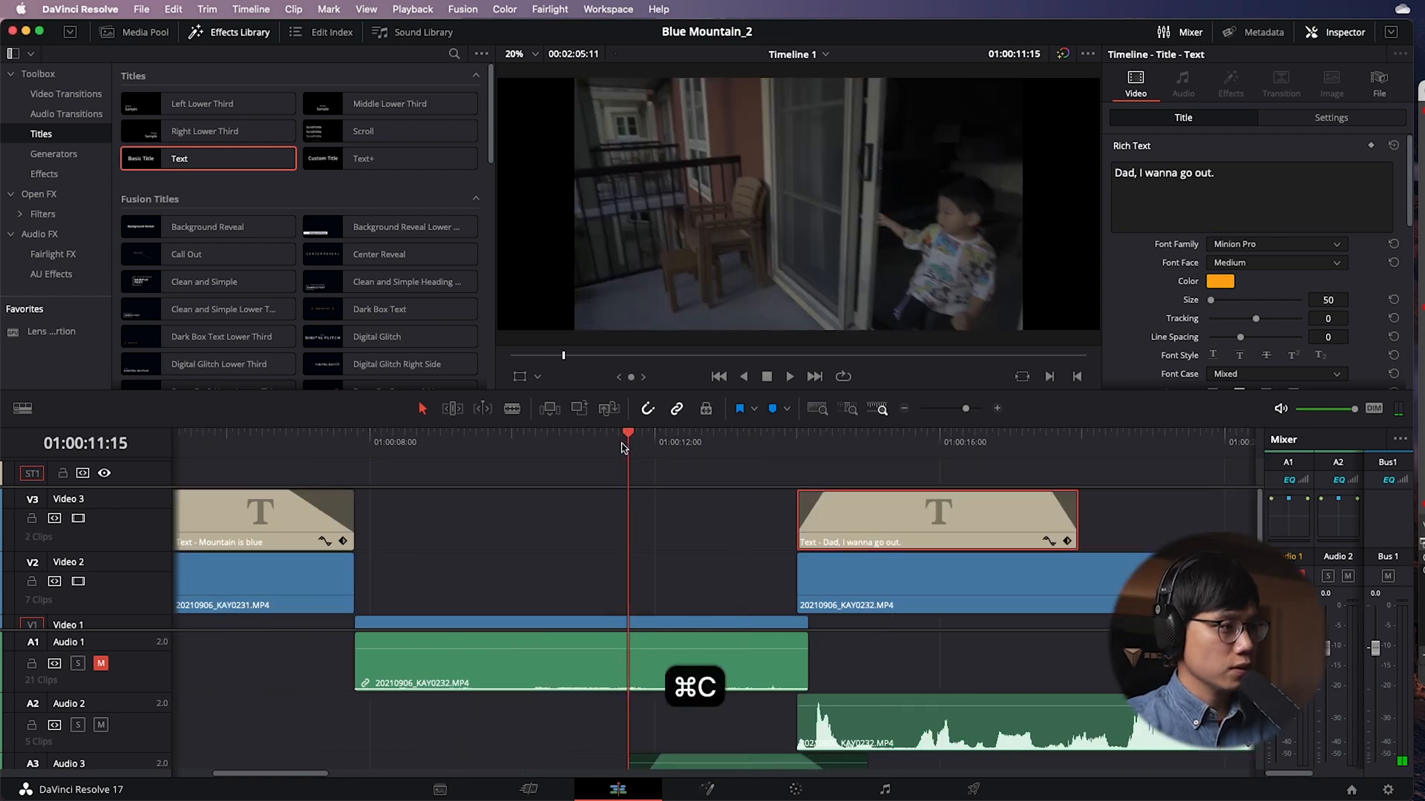
pyautogui.press('super+v')
pyautogui.press('super+z')
# Duplicate the "Dad, I wanna go out." title directly before the original, trimming the copy's start to about 01:00:11:15 and shortening its fade-out.
pyautogui.click(543, 449)
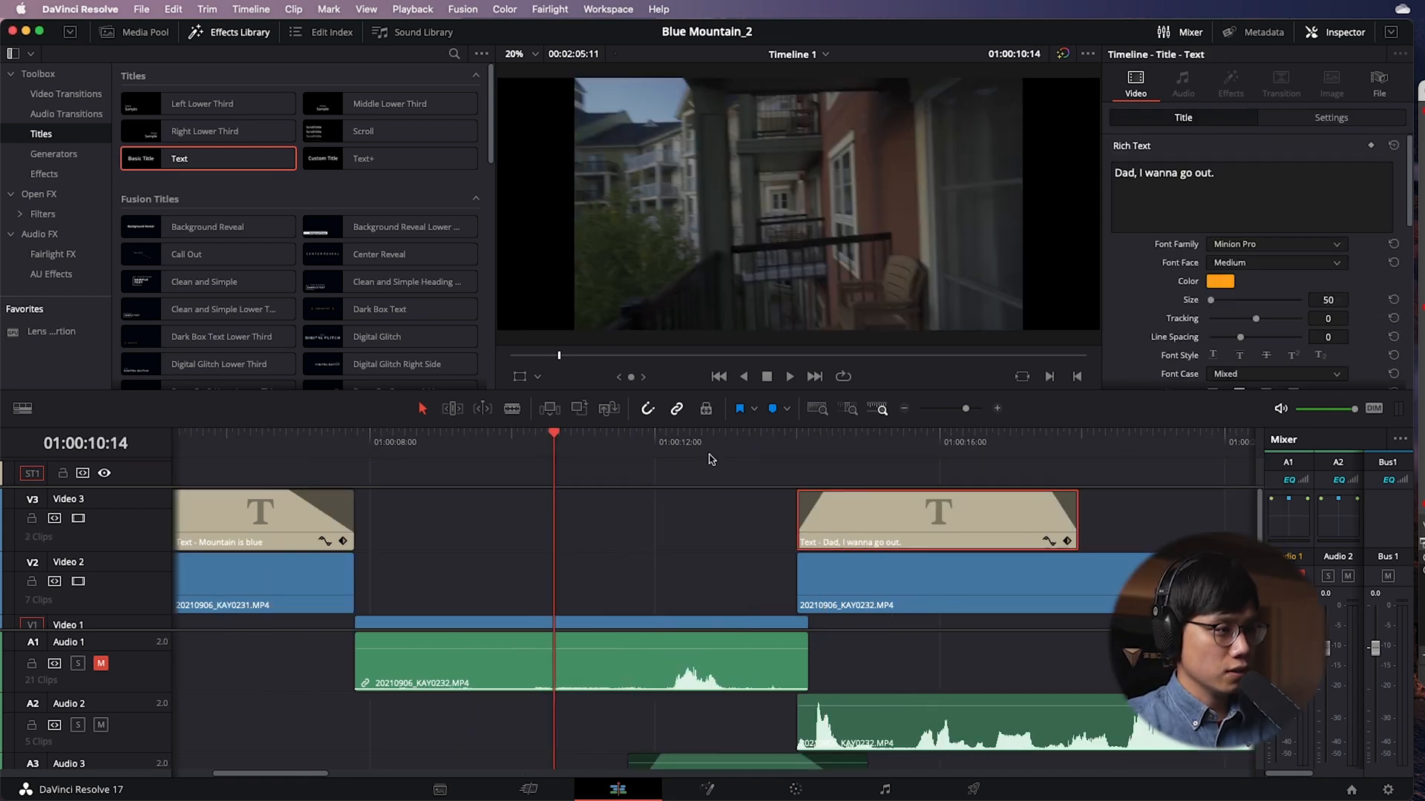
pyautogui.click(711, 445)
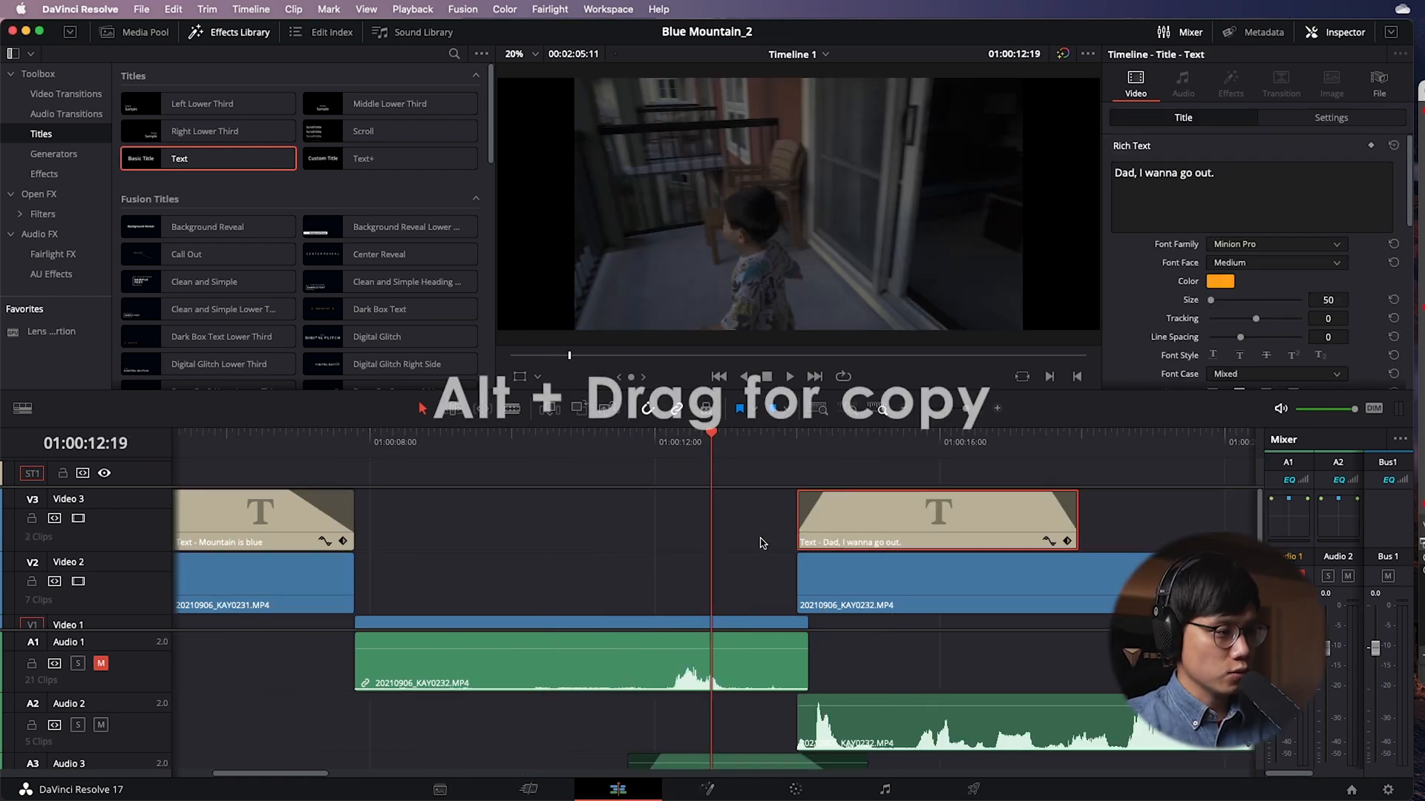
pyautogui.moveTo(904, 540); pyautogui.dragTo(620, 527)
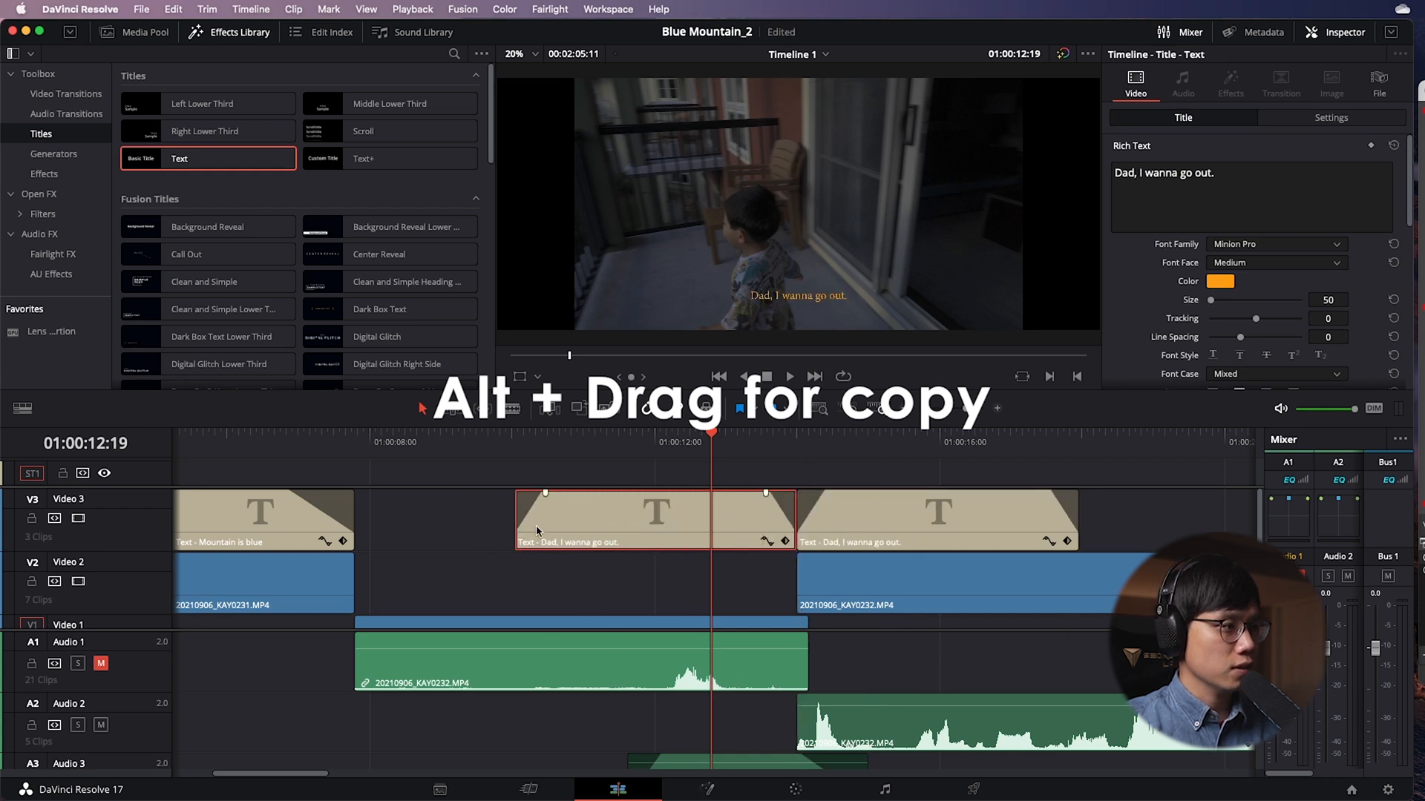
pyautogui.moveTo(520, 530); pyautogui.dragTo(628, 530)
pyautogui.moveTo(767, 493); pyautogui.dragTo(802, 495)
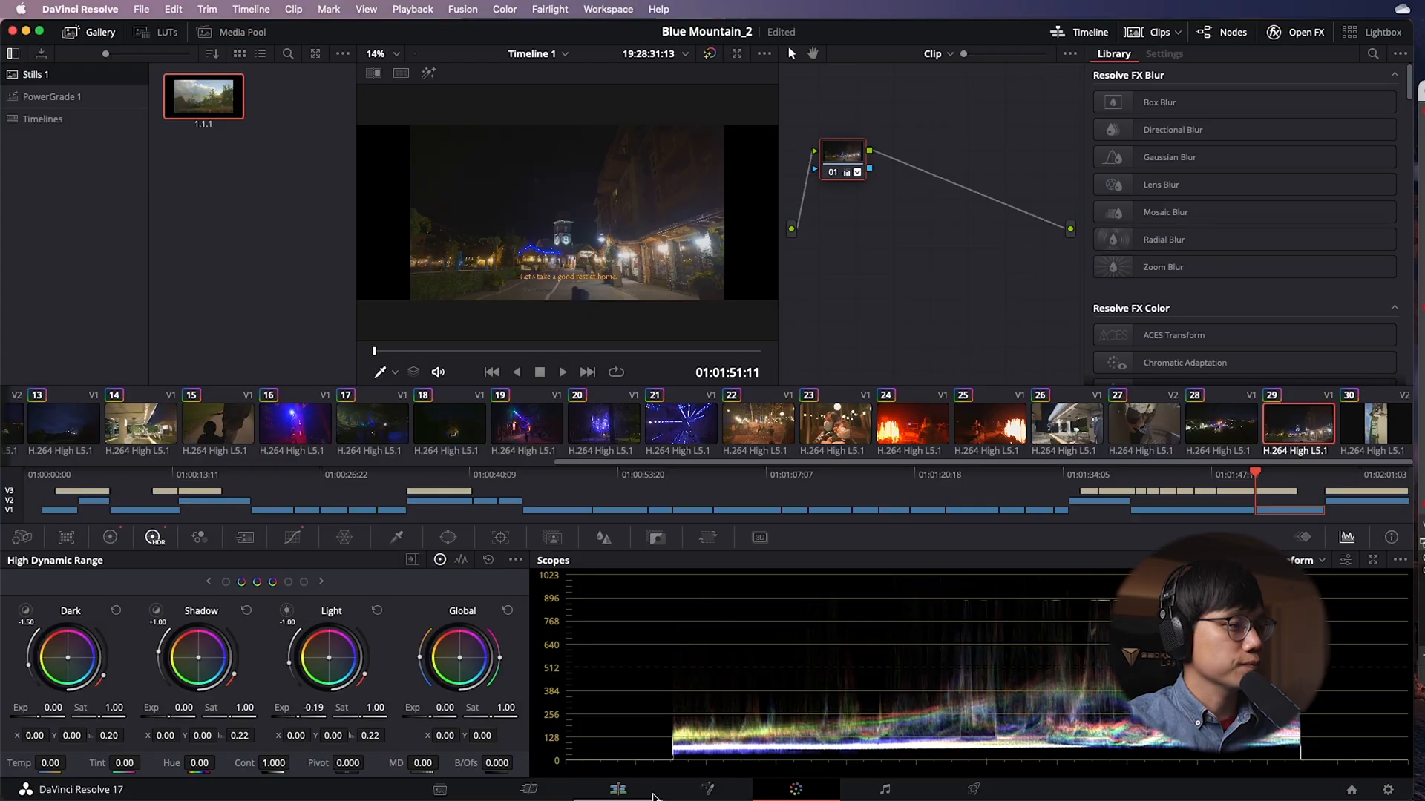
# Return to the Edit page and set the zoom of the opening clip 20210906_KAY0224.MP4 to 1.360.
pyautogui.click(617, 789)
pyautogui.click(644, 534)
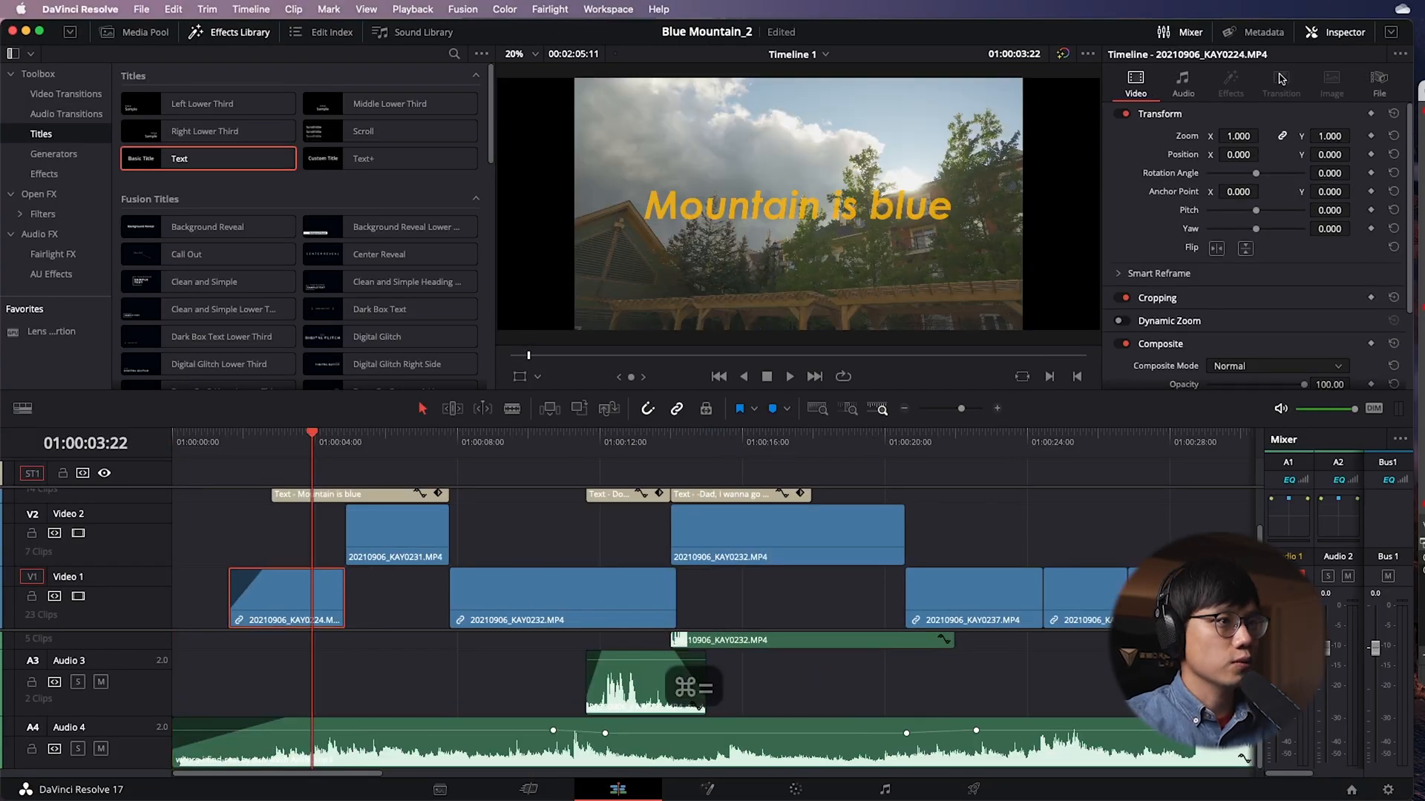
pyautogui.moveTo(1247, 131); pyautogui.dragTo(1263, 136)
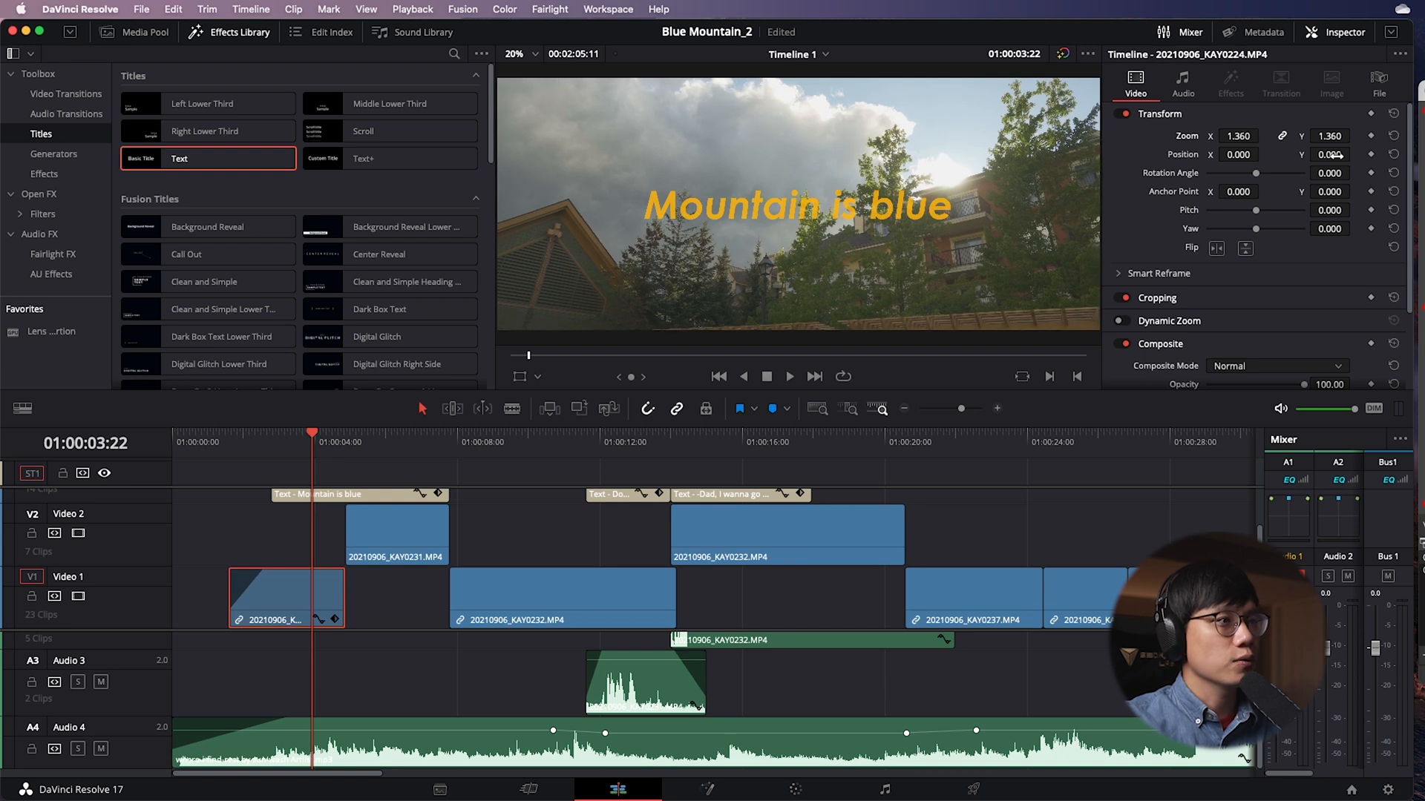
# Copy 20210906_KAY0224.MP4 and paste only its Zoom attribute, with Scale X and Scale Y, onto the clips after it on Video 1 and Video 2.
pyautogui.press('super+c')
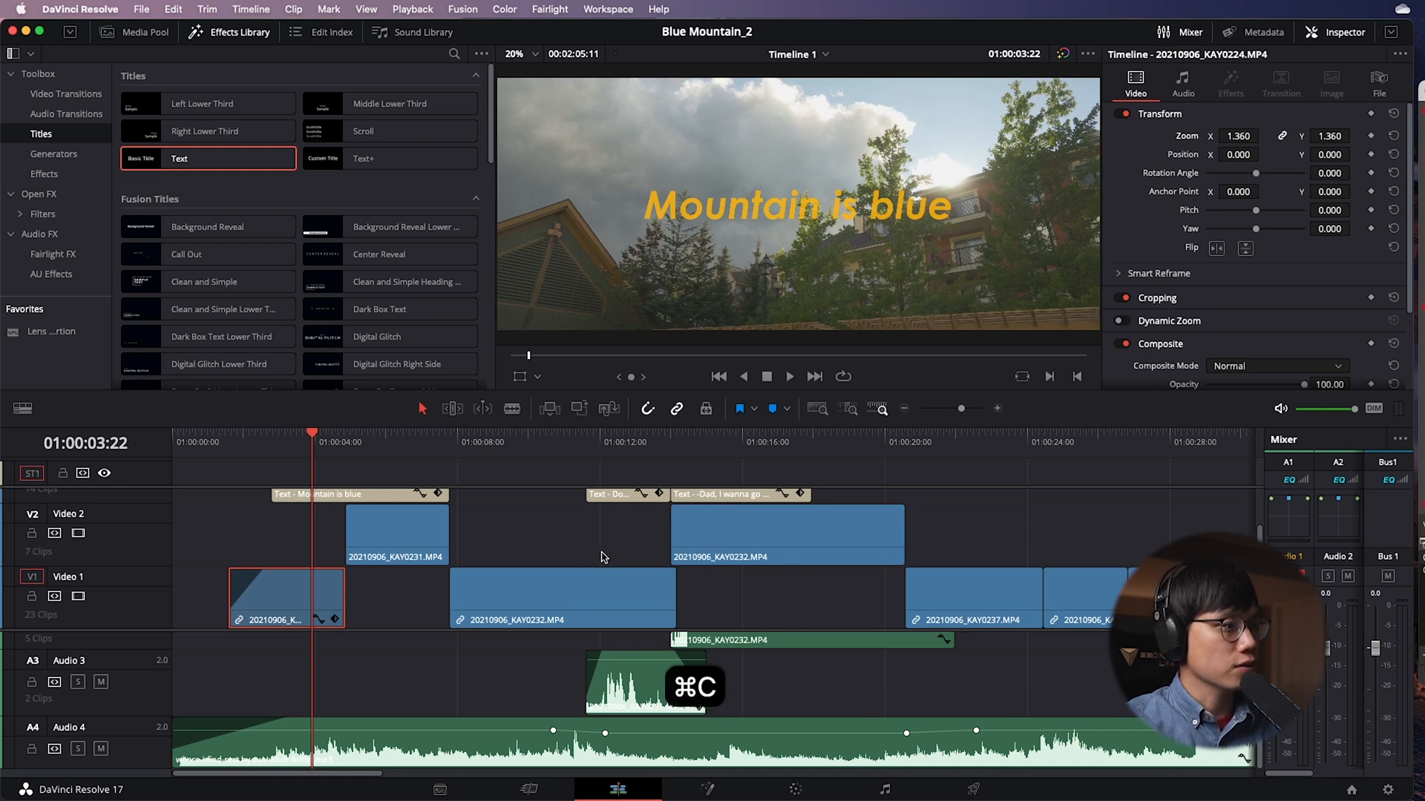
pyautogui.click(413, 472)
pyautogui.click(415, 457)
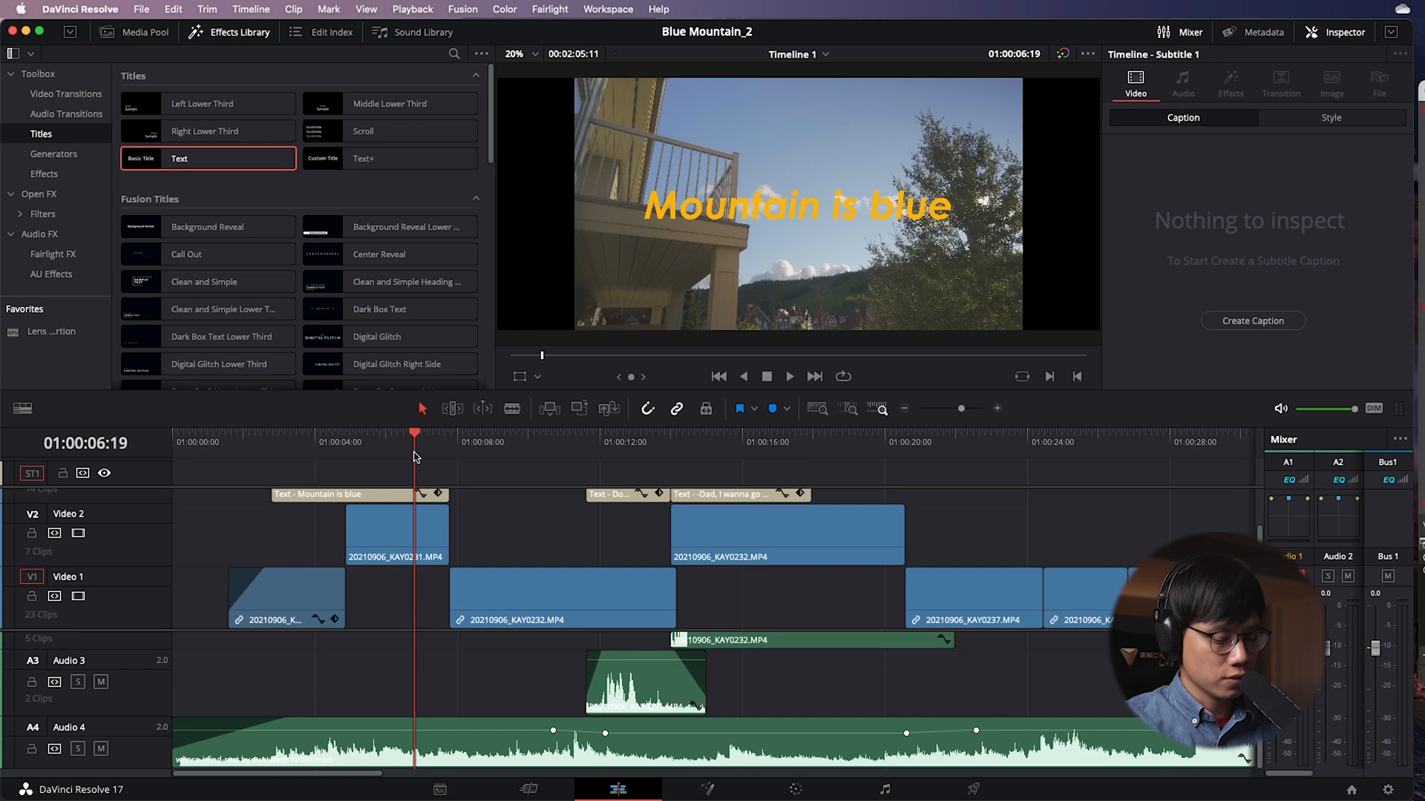
pyautogui.press('super+minus')
pyautogui.press('super+minus')
pyautogui.press('super+minus')
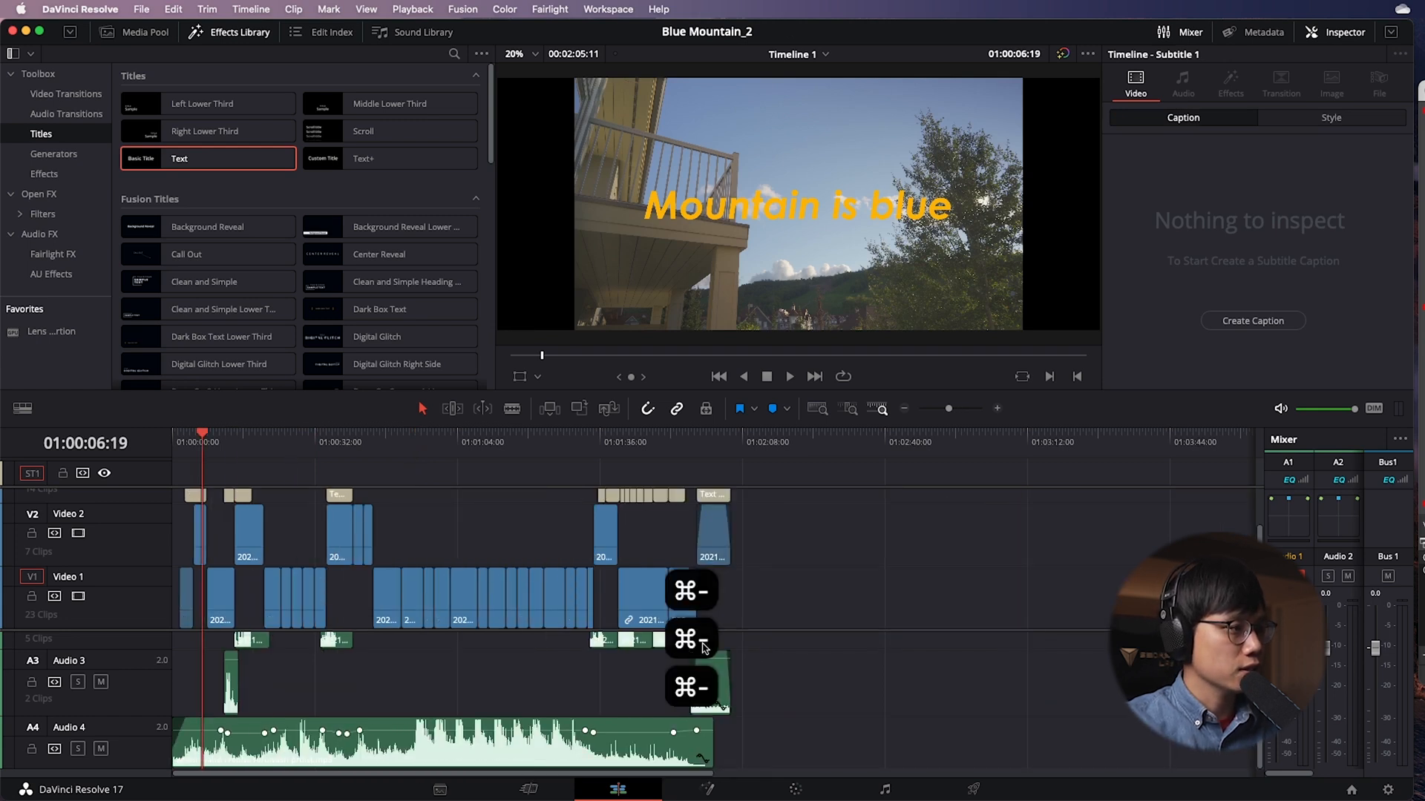
pyautogui.moveTo(719, 602); pyautogui.dragTo(198, 529)
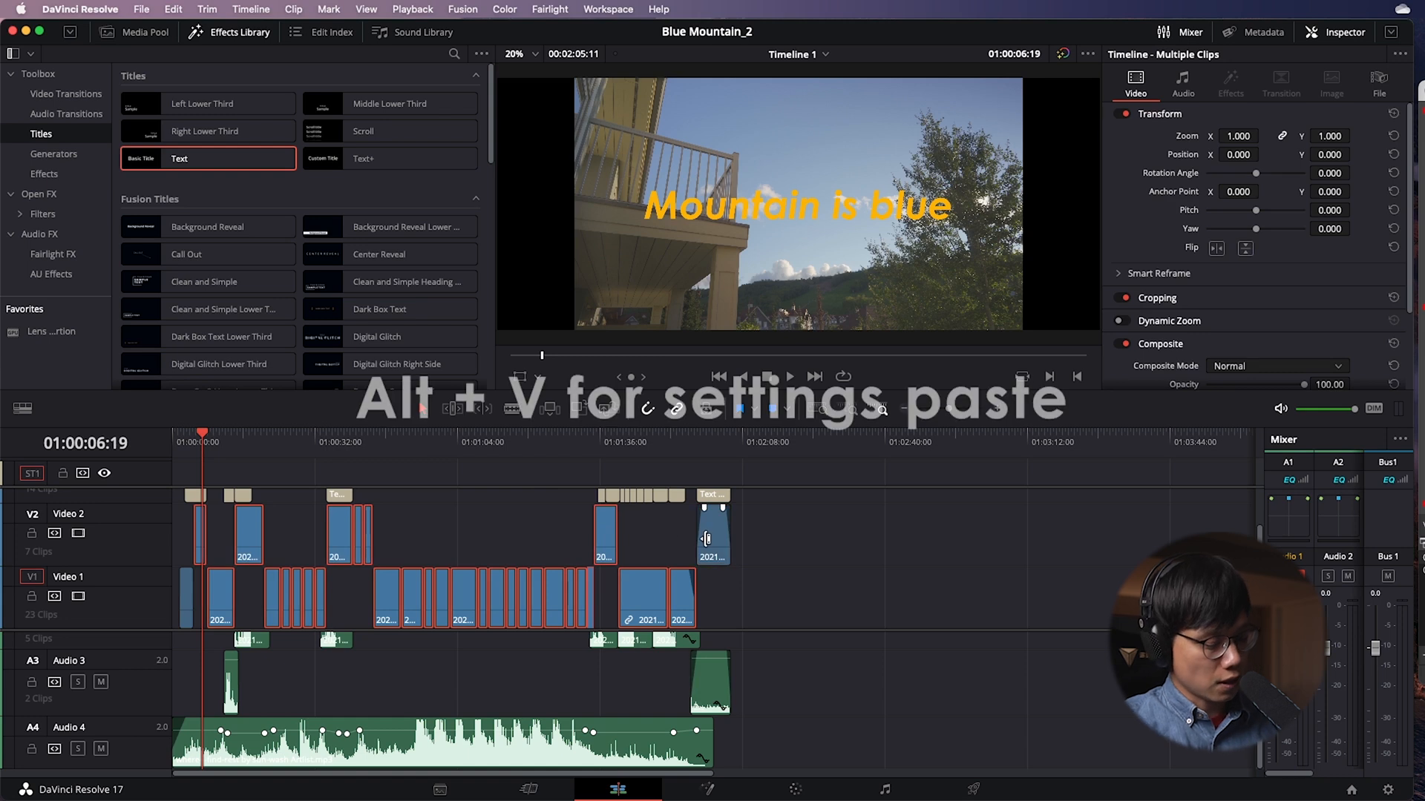
pyautogui.hotkey('alt', 'v')
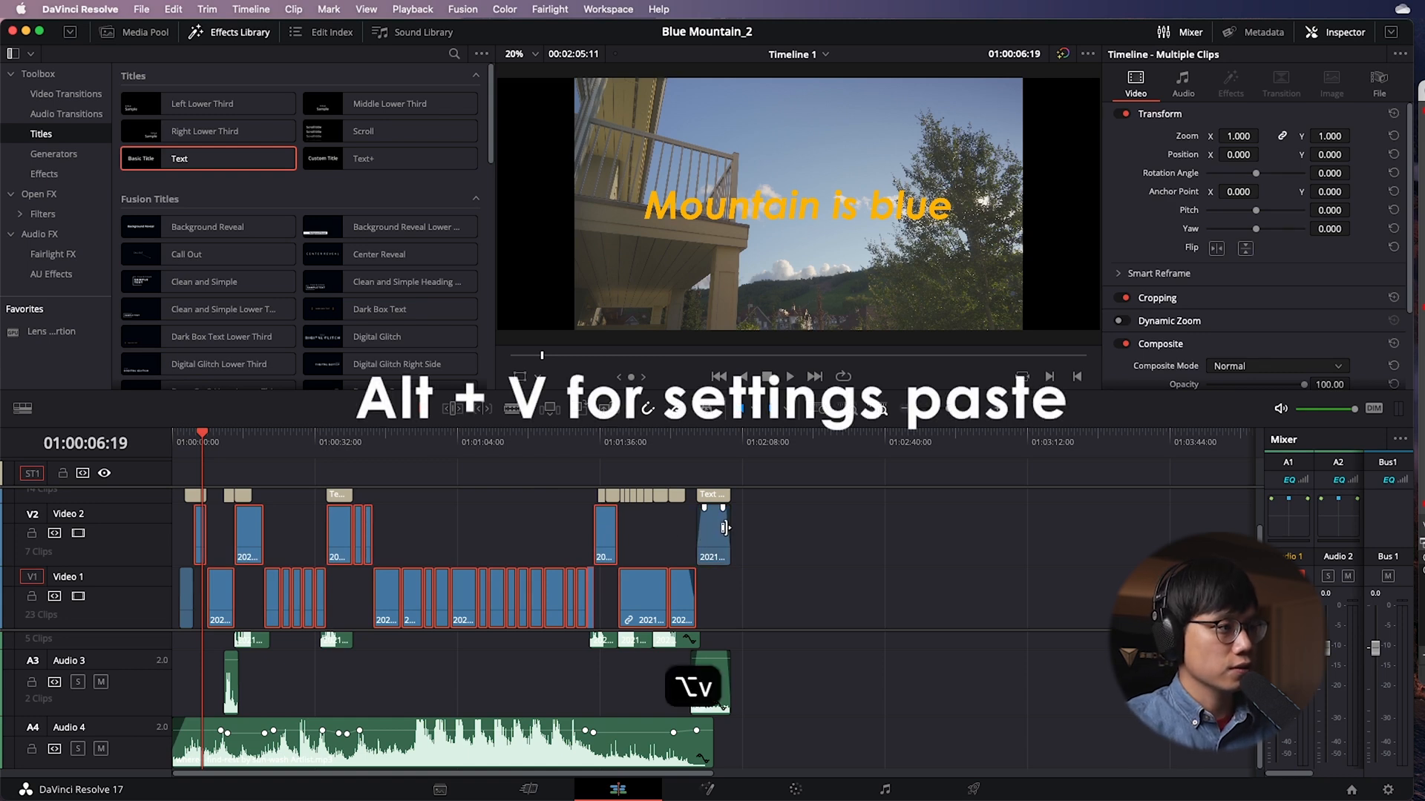
pyautogui.moveTo(953, 174); pyautogui.dragTo(582, 175)
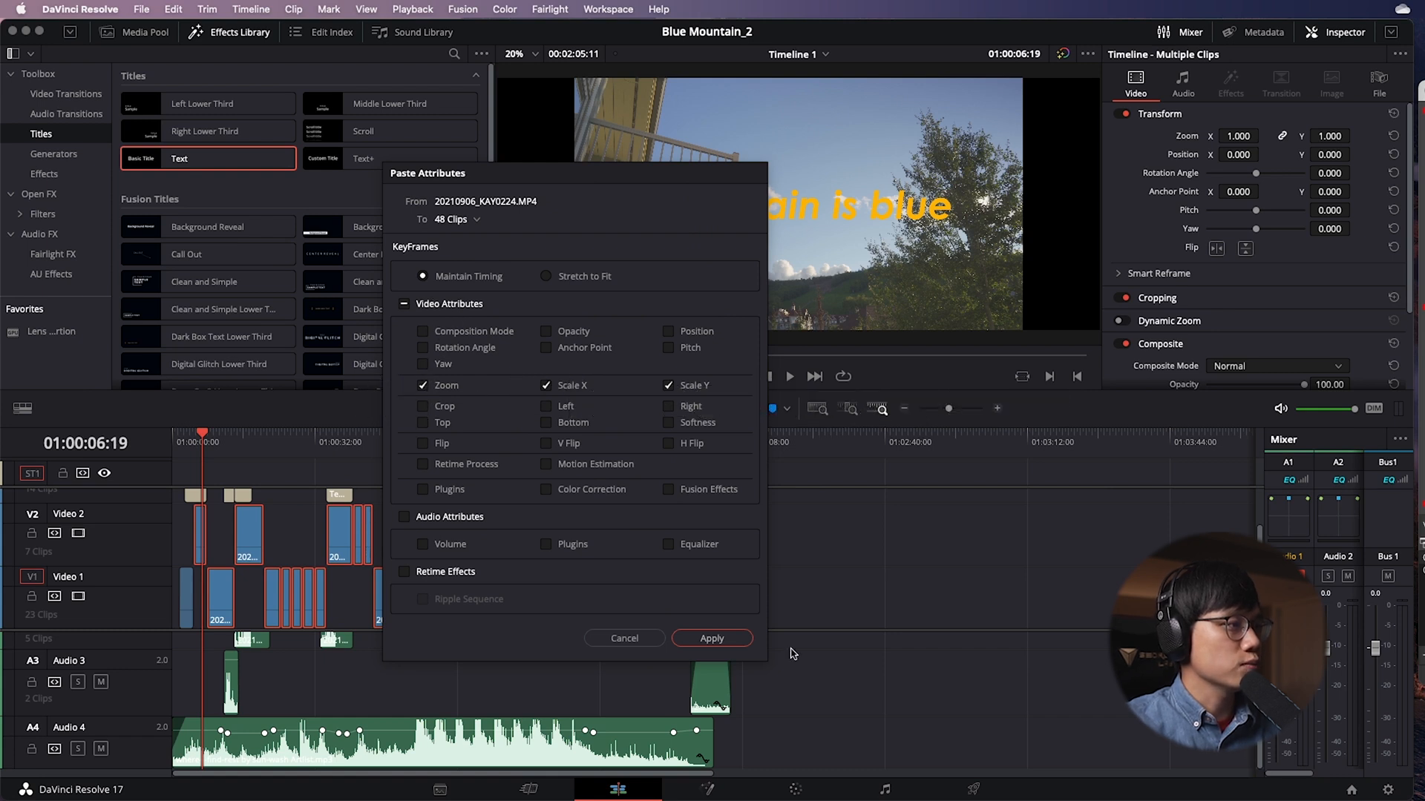
pyautogui.click(711, 639)
pyautogui.press('super+equal')
pyautogui.press('super+equal')
pyautogui.press('super+equal')
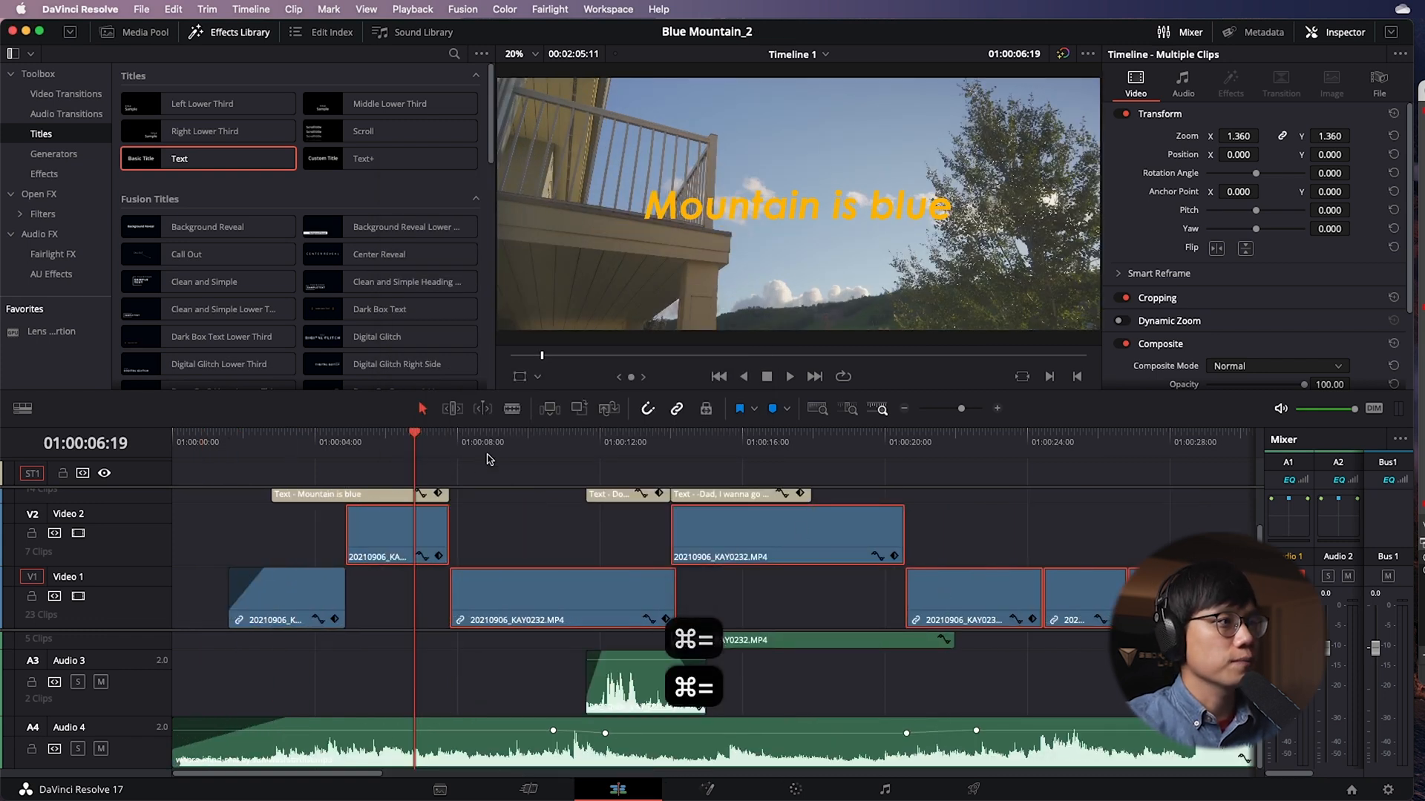
# Play back the zoomed clips and set the vertical position of 20210906_KAY0251.MP4 to 130.000.
pyautogui.press('space')
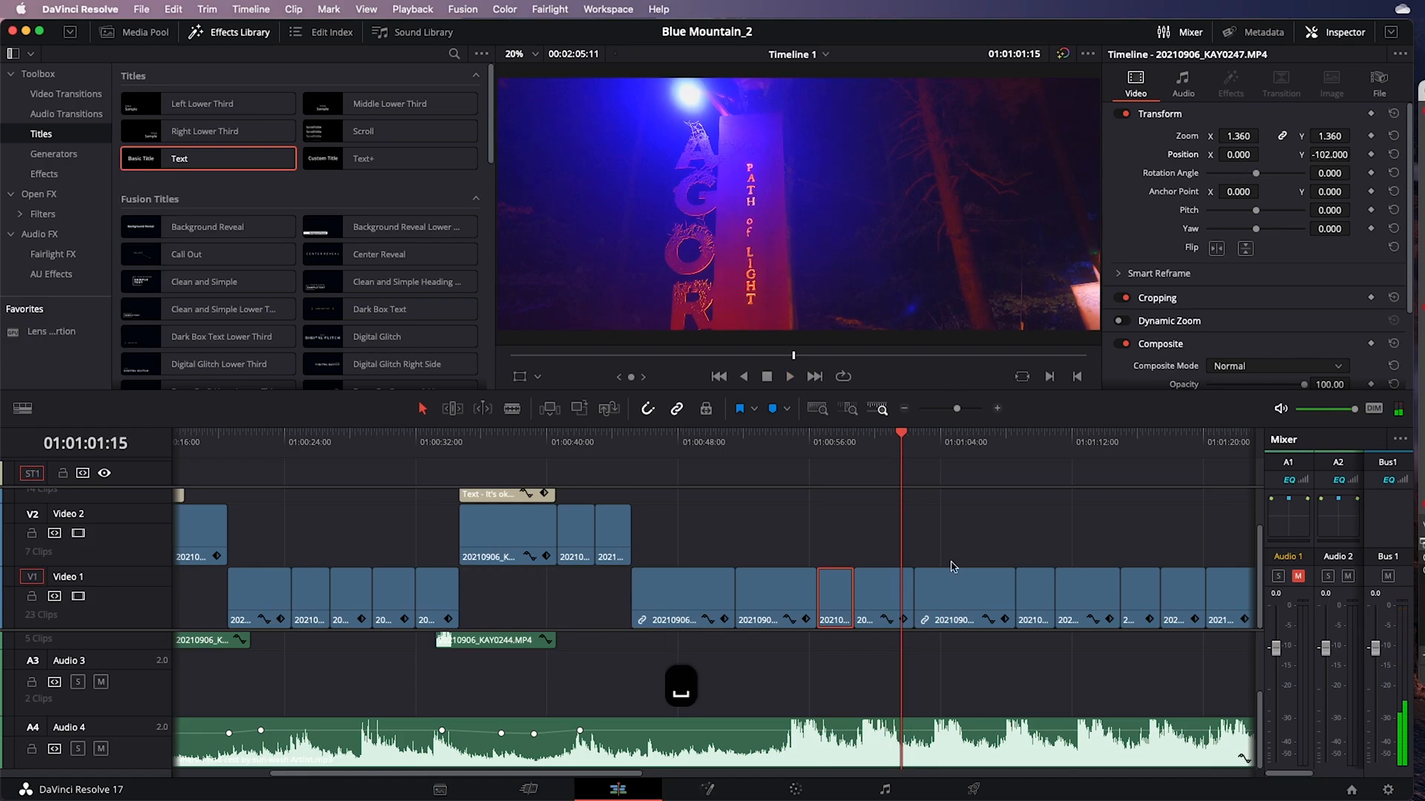
pyautogui.moveTo(1329, 154); pyautogui.dragTo(1360, 155)
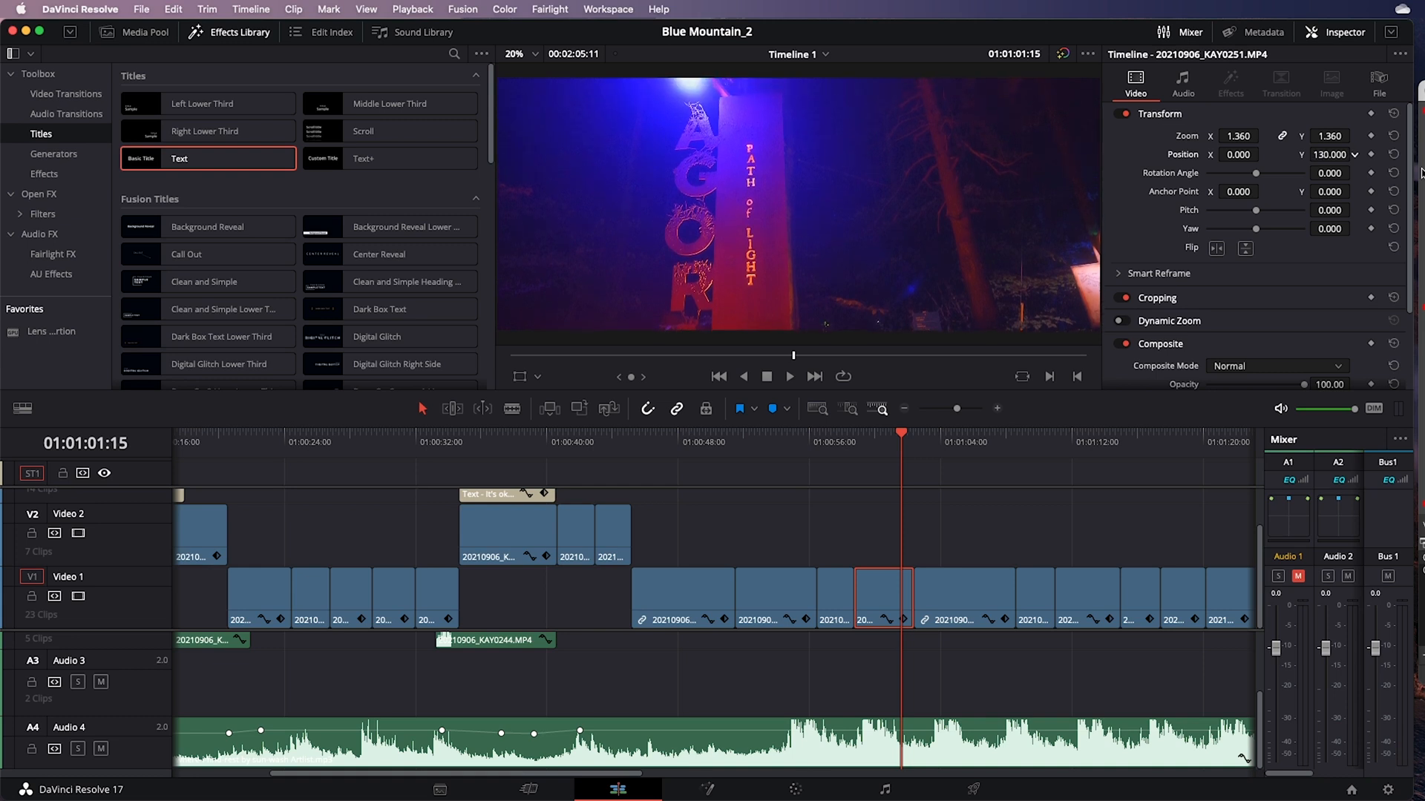
# Play back the clips after 01:01:01:15 up to about 01:01:09:12 to check their framing.
pyautogui.press('space')
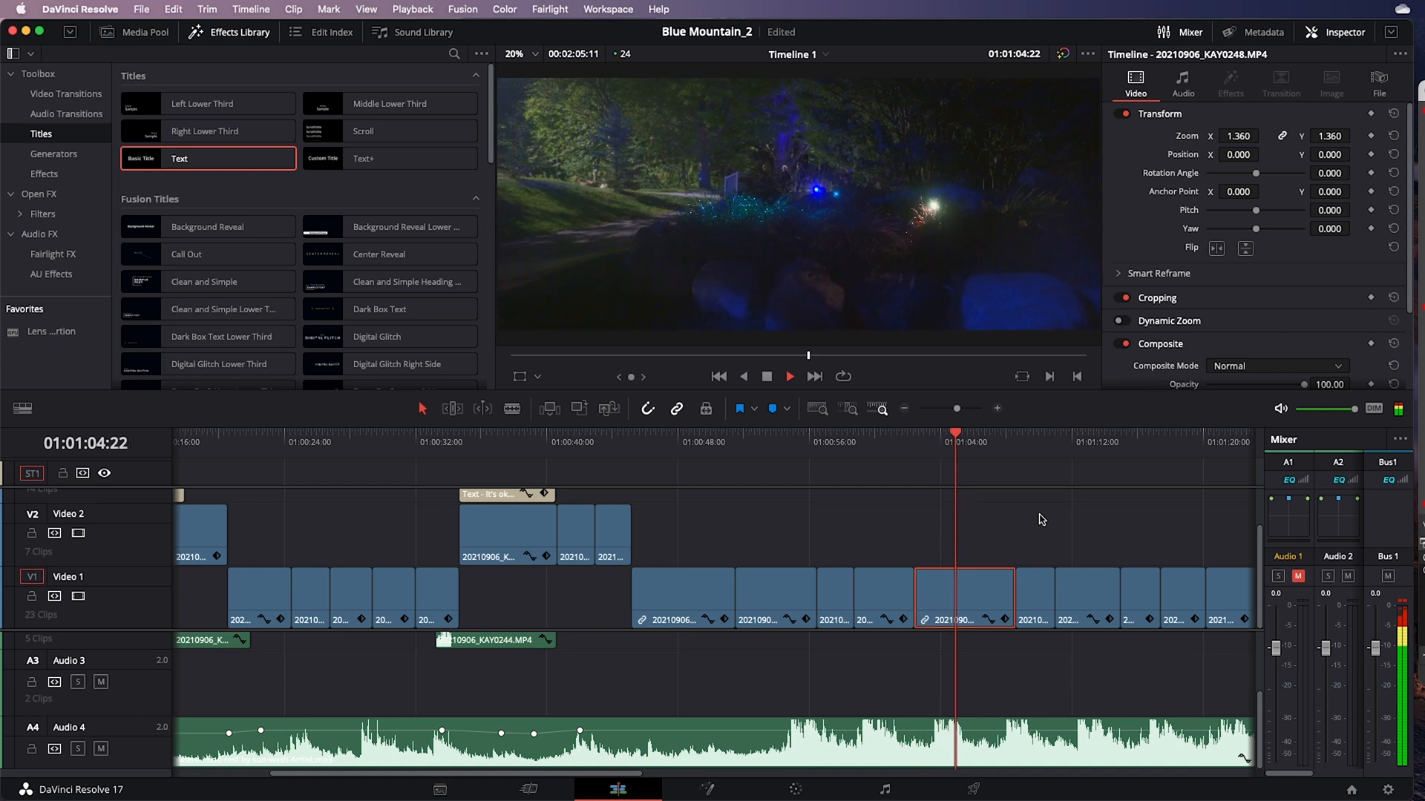
pyautogui.click(1027, 440)
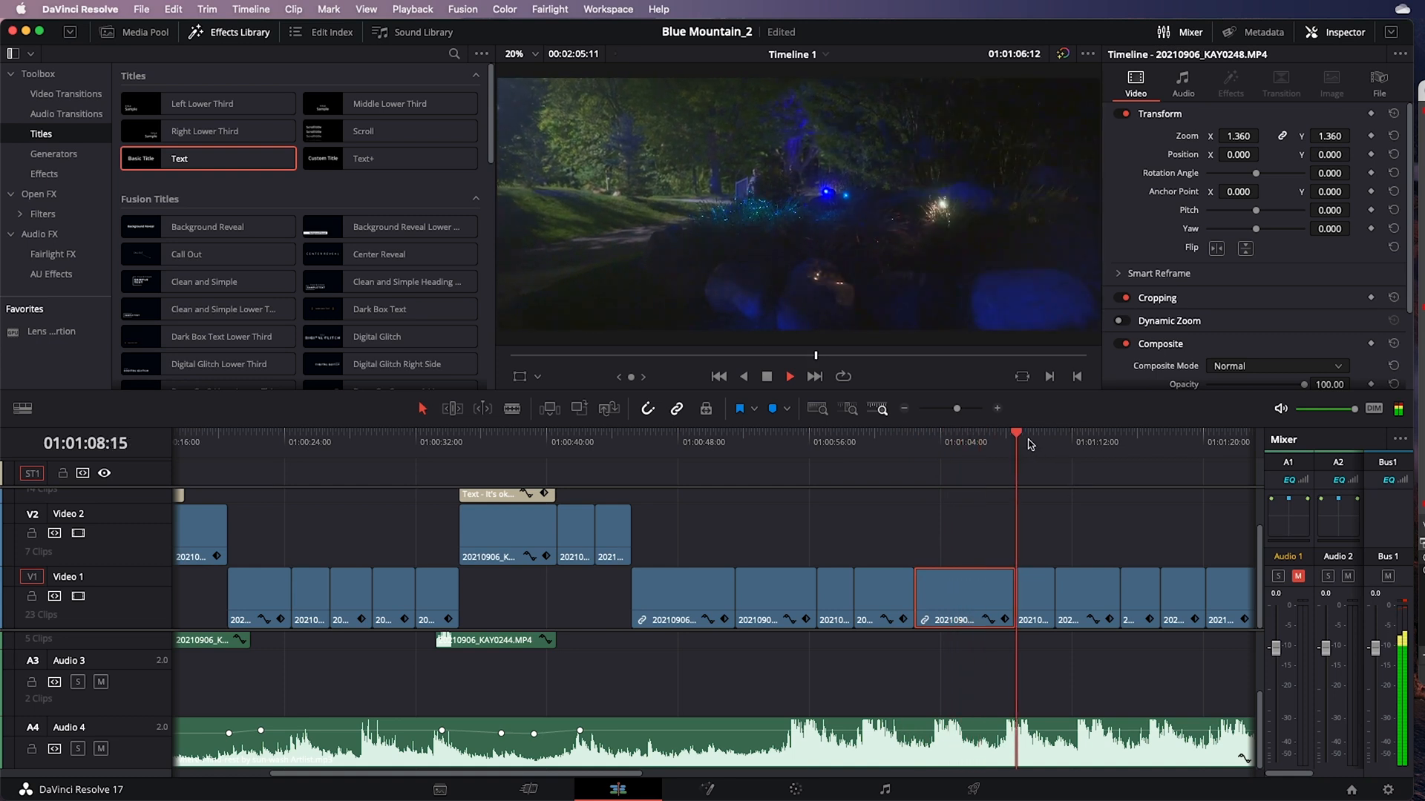
pyautogui.press('space')
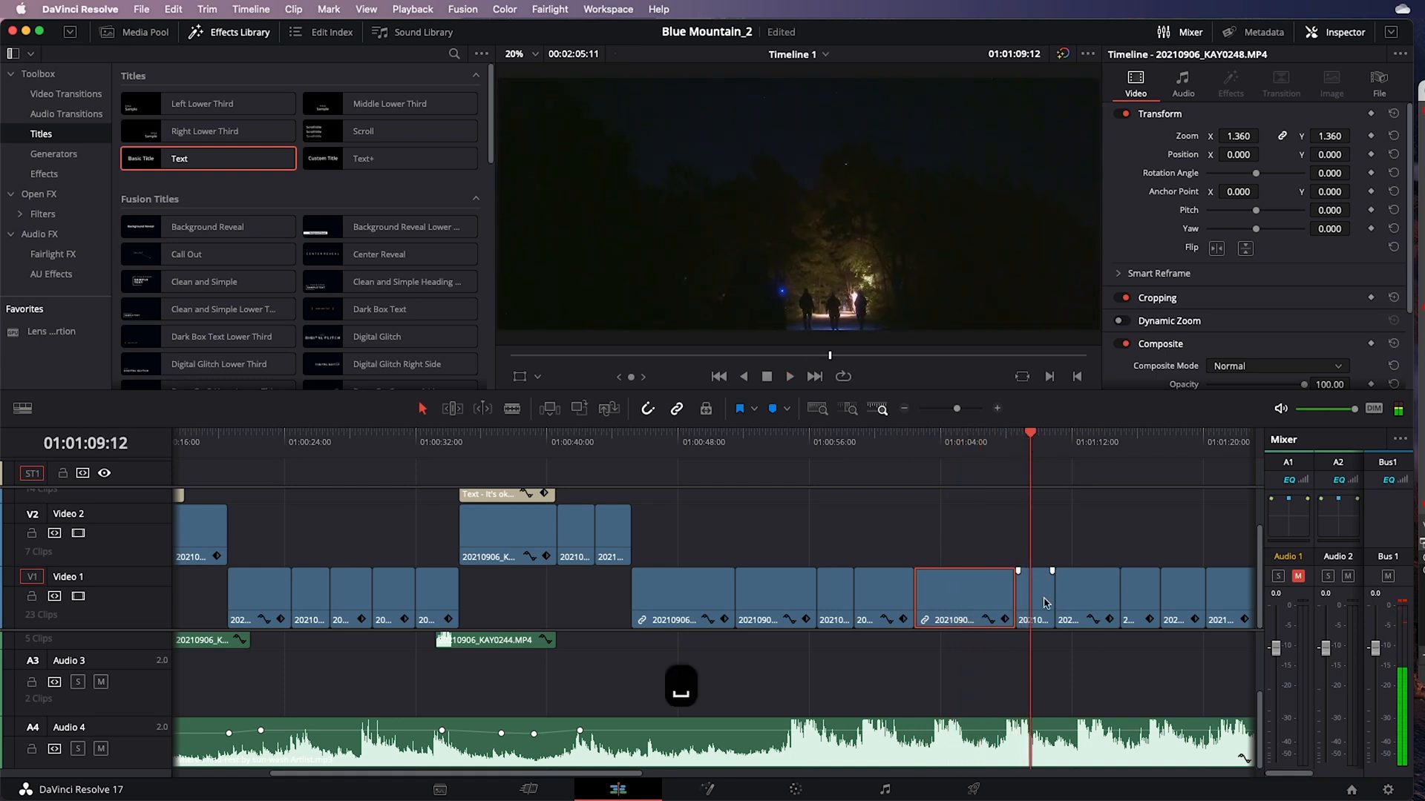